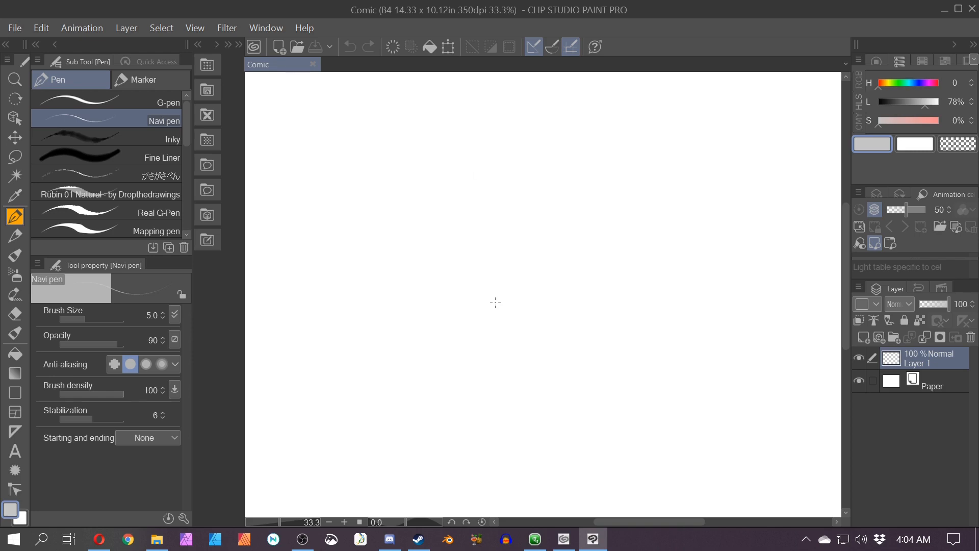
Step: Enlarge the Navi pen brush to 50 and set the drawing colour to black
key(bracketright)
key(bracketright)
key(bracketright)
key(bracketright)
key(bracketright)
key(bracketright)
key(bracketright)
key(bracketright)
key(bracketright)
key(bracketright)
key(bracketright)
key(bracketright)
drag(309, 139, 327, 155)
key(ctrl+z)
drag(925, 103, 878, 103)
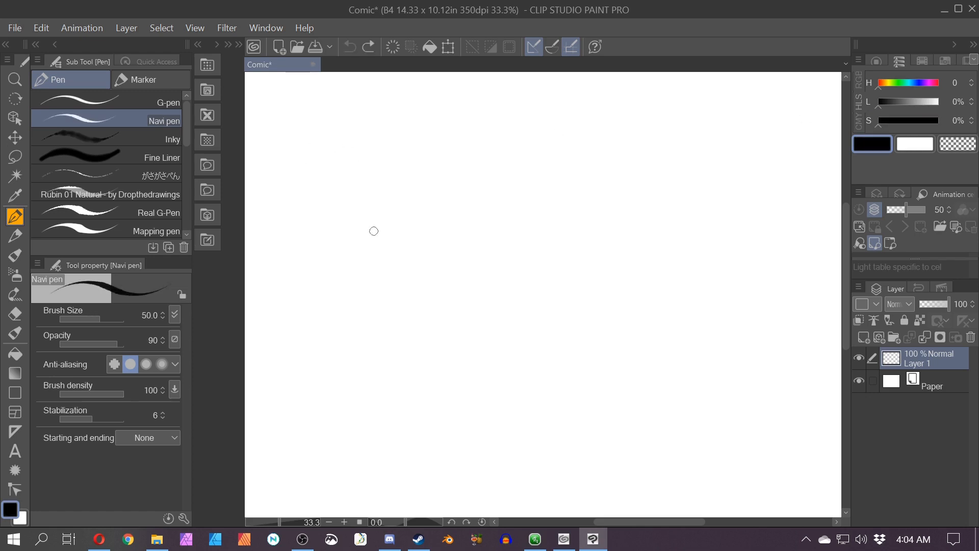
Step: Write the title ONE POINT near the top left of the canvas
drag(309, 154, 312, 152)
drag(328, 172, 340, 159)
drag(349, 156, 373, 164)
drag(373, 145, 377, 154)
drag(393, 152, 391, 152)
drag(398, 153, 399, 160)
drag(403, 159, 435, 139)
drag(424, 141, 424, 153)
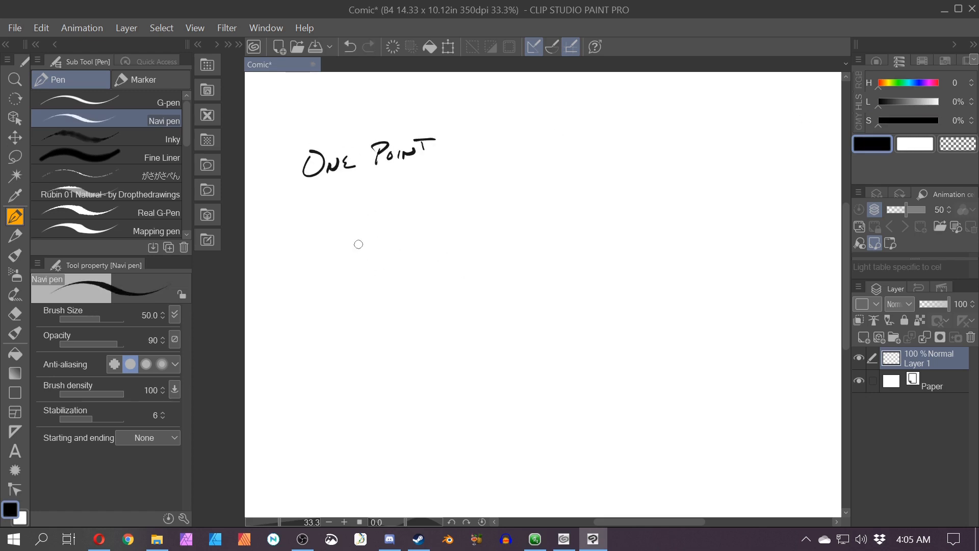
Step: Draw a horizon line below the title with an X marked VP and an arrow pointing to it
mouse_move(366, 249)
mouse_down()
mouse_move(375, 258)
mouse_move(296, 254)
mouse_move(472, 253)
mouse_up()
mouse_move(337, 221)
mouse_down()
mouse_move(360, 239)
mouse_move(332, 208)
mouse_up()
drag(332, 208, 332, 213)
drag(360, 278, 328, 243)
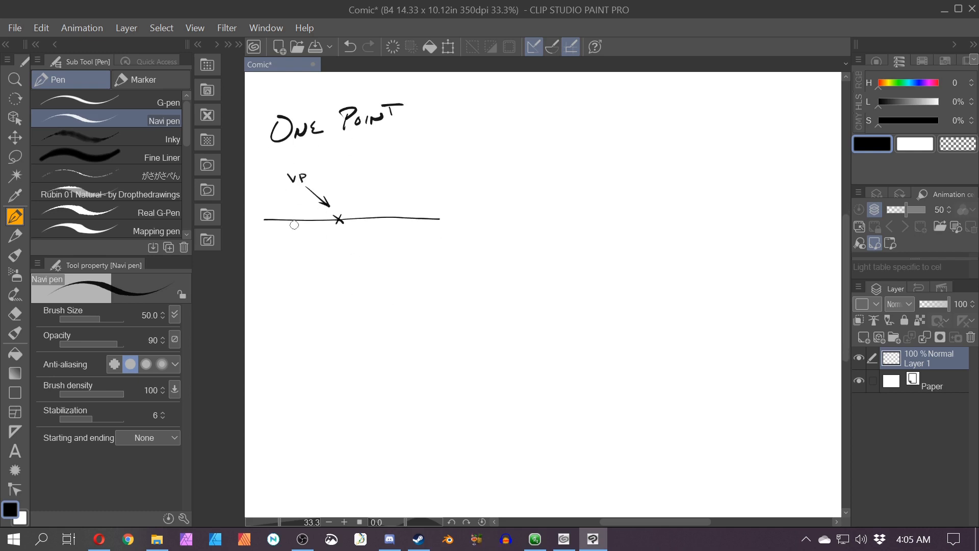
Step: Switch the colour to red and draw the top and bottom edges of a square below and right of the VP
click(915, 120)
click(908, 108)
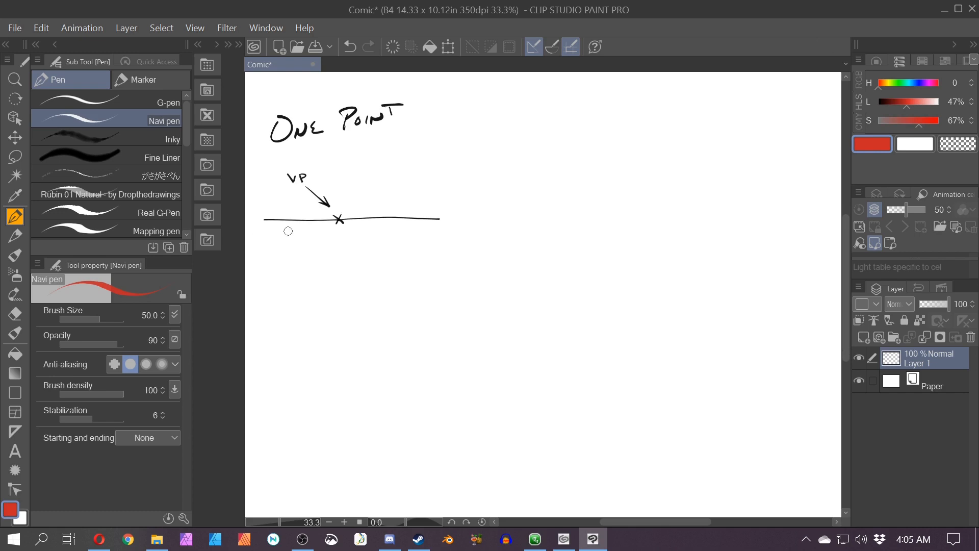
drag(289, 231, 317, 245)
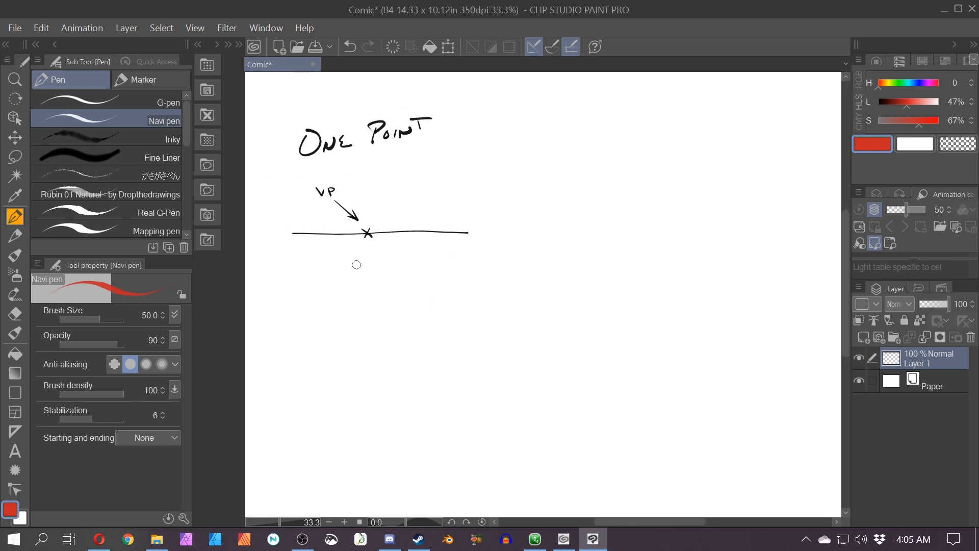
drag(382, 309, 390, 344)
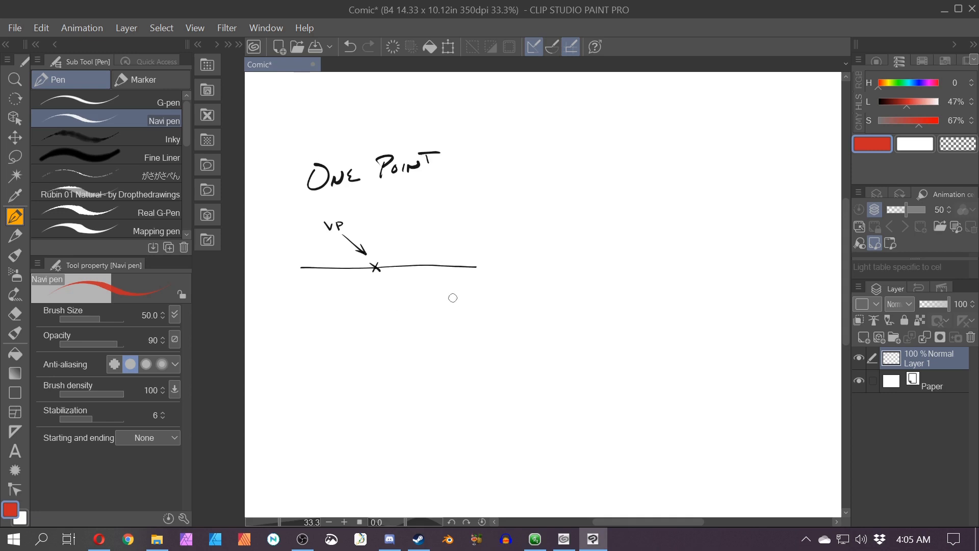
drag(468, 296, 425, 295)
drag(467, 338, 424, 338)
mouse_move(318, 352)
mouse_down()
mouse_move(417, 379)
mouse_move(424, 394)
mouse_up()
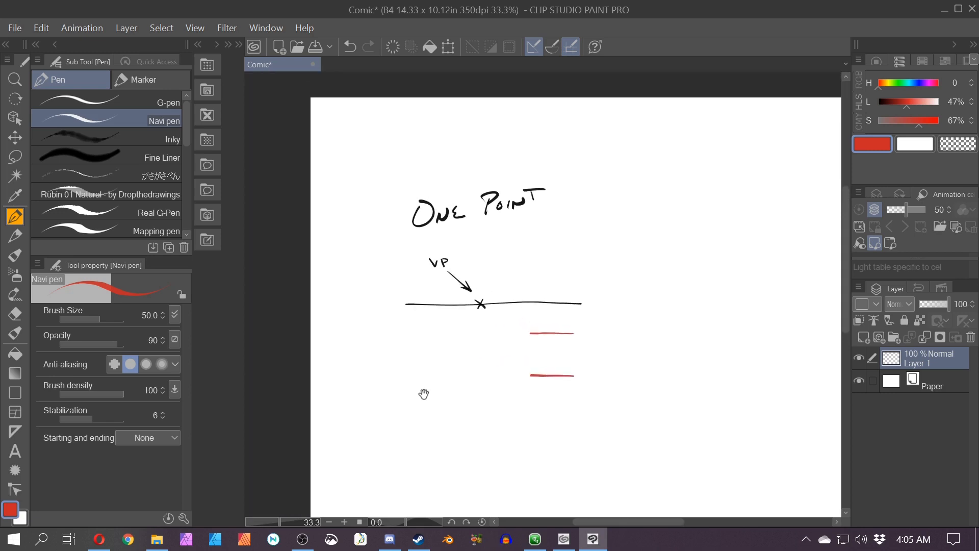
drag(396, 102, 363, 102)
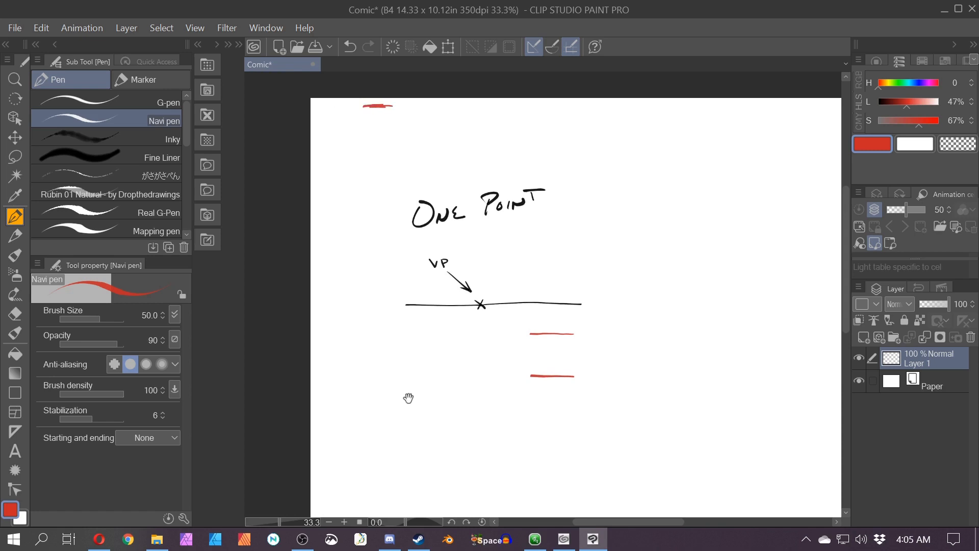
drag(406, 398, 387, 183)
drag(411, 478, 393, 475)
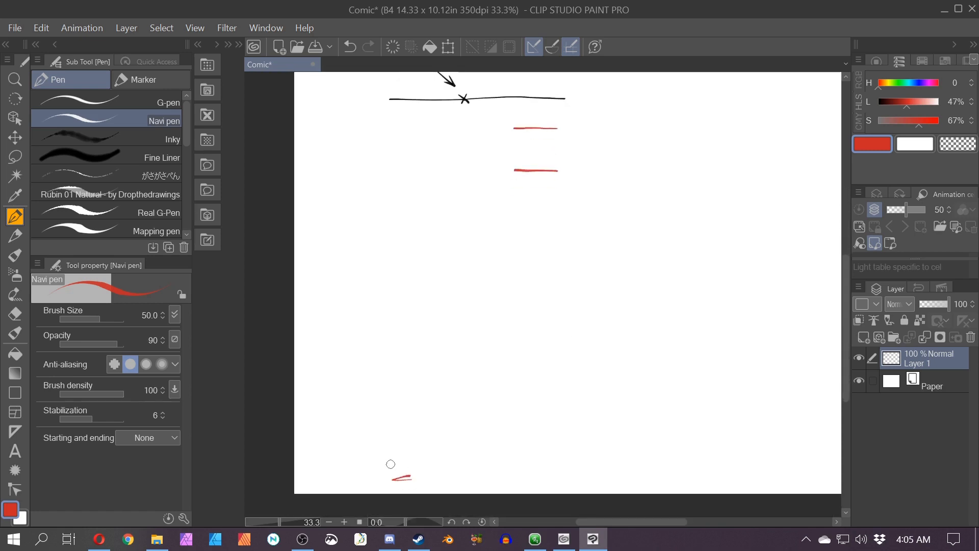
Step: Draw the vertical sides to close the red front square
scroll(506, 406, down, 2)
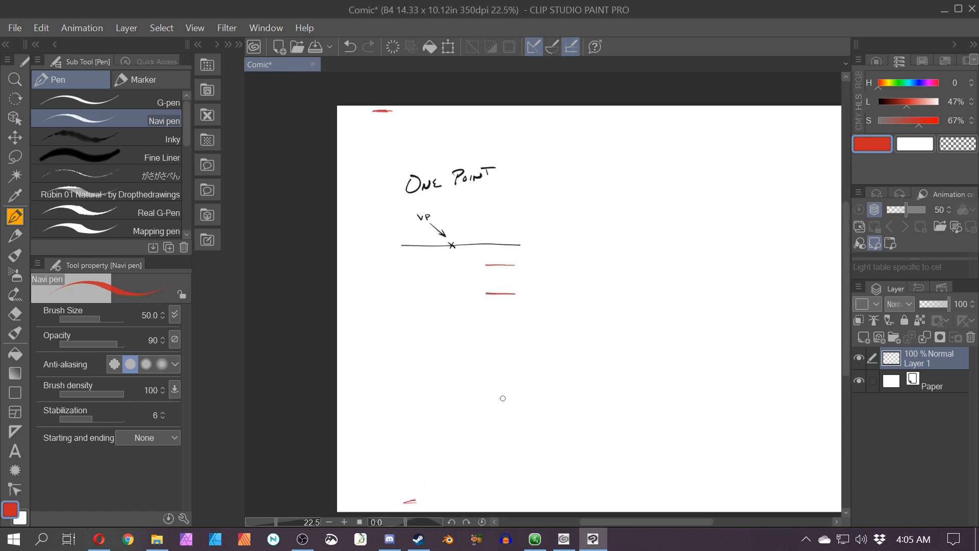
mouse_move(485, 265)
mouse_down()
mouse_move(515, 265)
mouse_move(515, 293)
mouse_up()
drag(422, 357, 368, 341)
drag(294, 307, 294, 283)
drag(620, 404, 381, 368)
drag(607, 234, 609, 257)
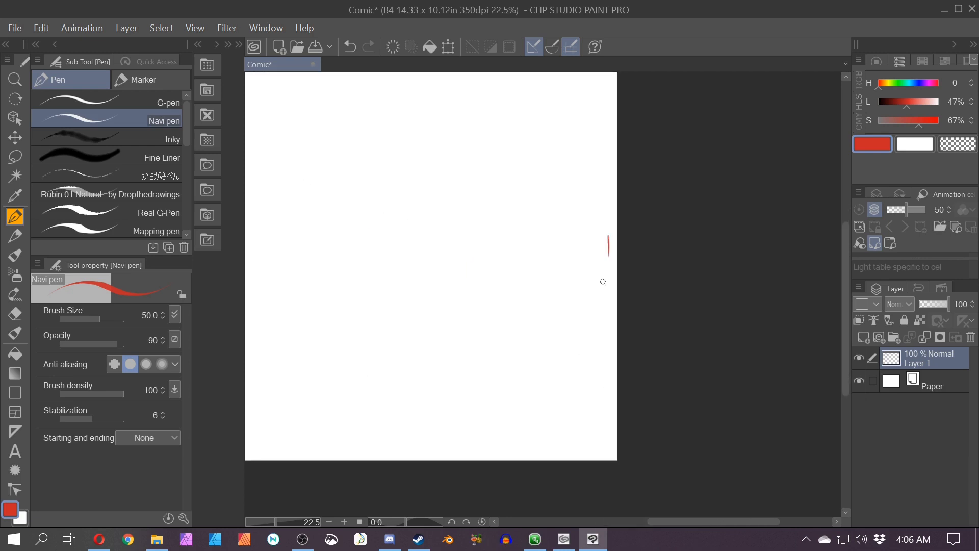
drag(492, 287, 736, 315)
scroll(496, 300, up, 2)
drag(494, 297, 546, 349)
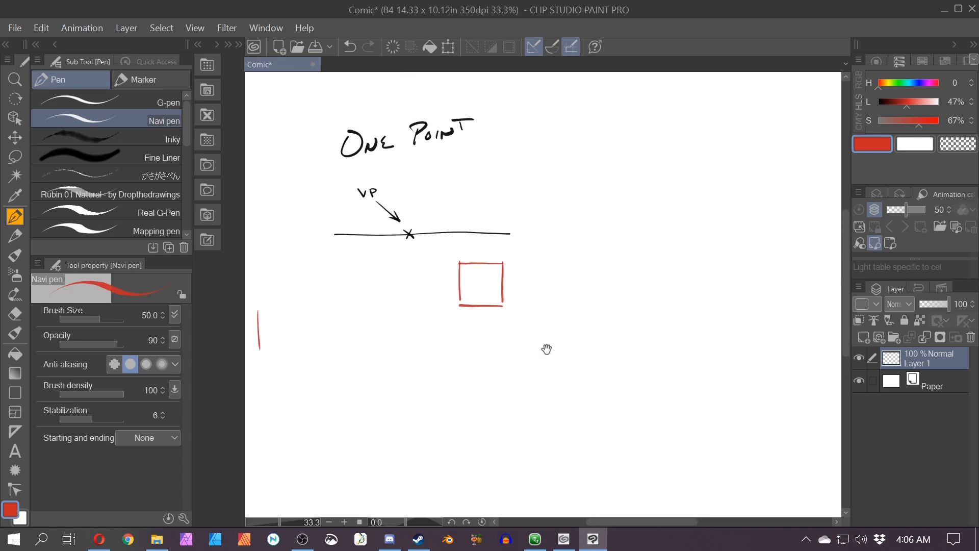
scroll(546, 349, up, 2)
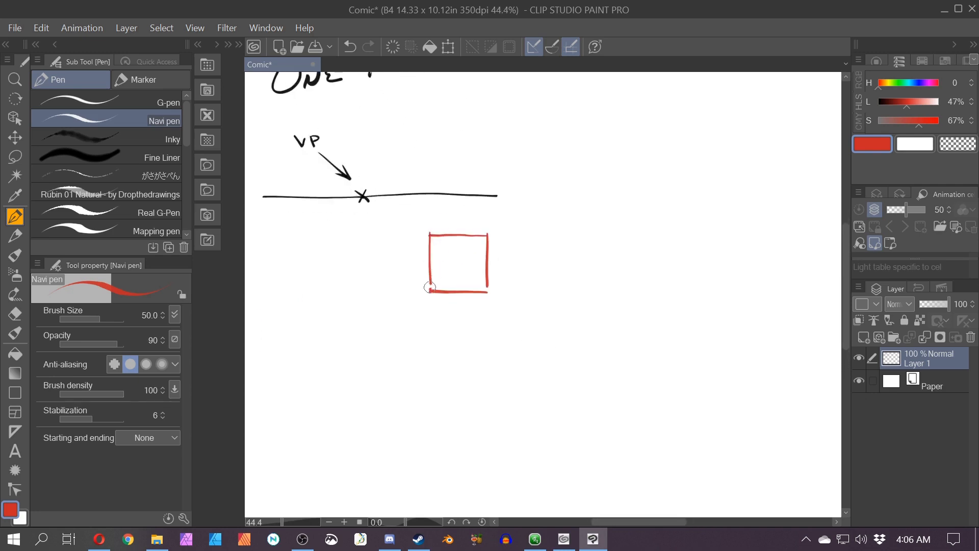
drag(487, 283, 488, 293)
scroll(487, 235, up, 2)
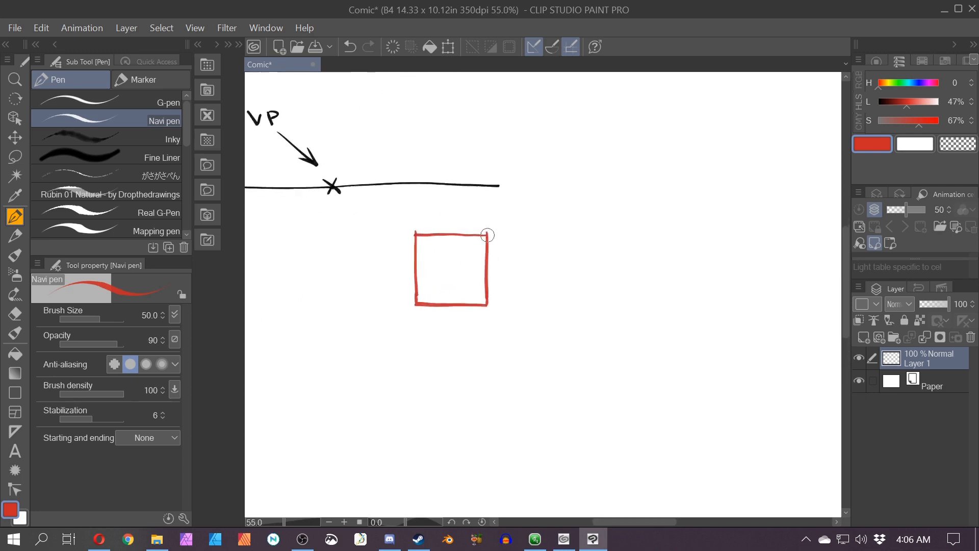
drag(488, 235, 537, 242)
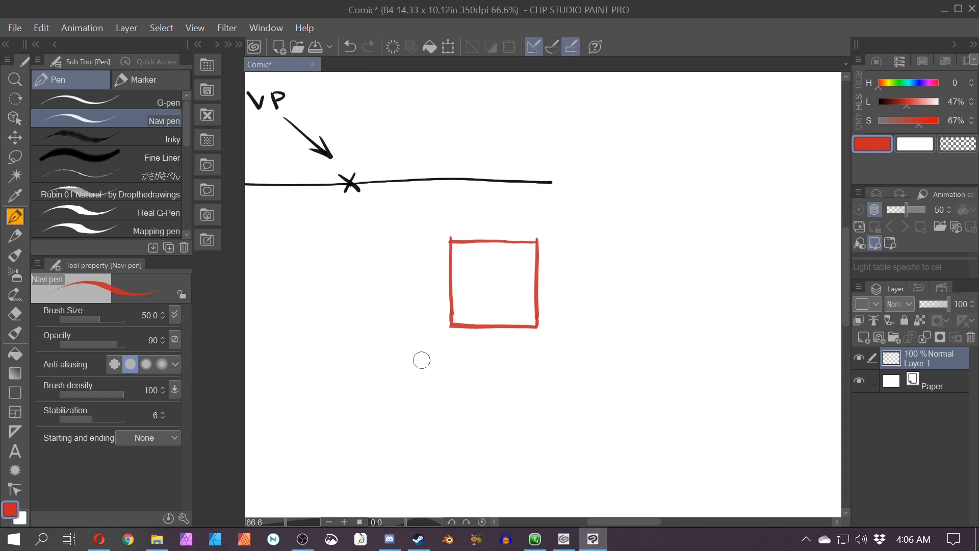
Step: Label the red square FF
drag(481, 269, 477, 281)
mouse_move(478, 278)
mouse_down()
mouse_move(500, 276)
mouse_move(485, 270)
mouse_up()
drag(472, 237, 533, 258)
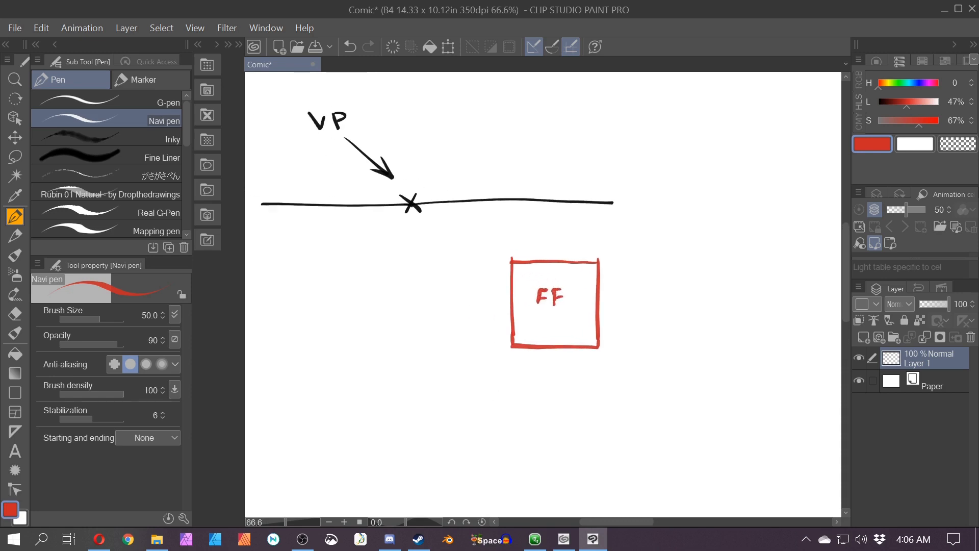
Step: Switch to green and draw lines from the red square's corners back to the vanishing point
drag(889, 83, 902, 83)
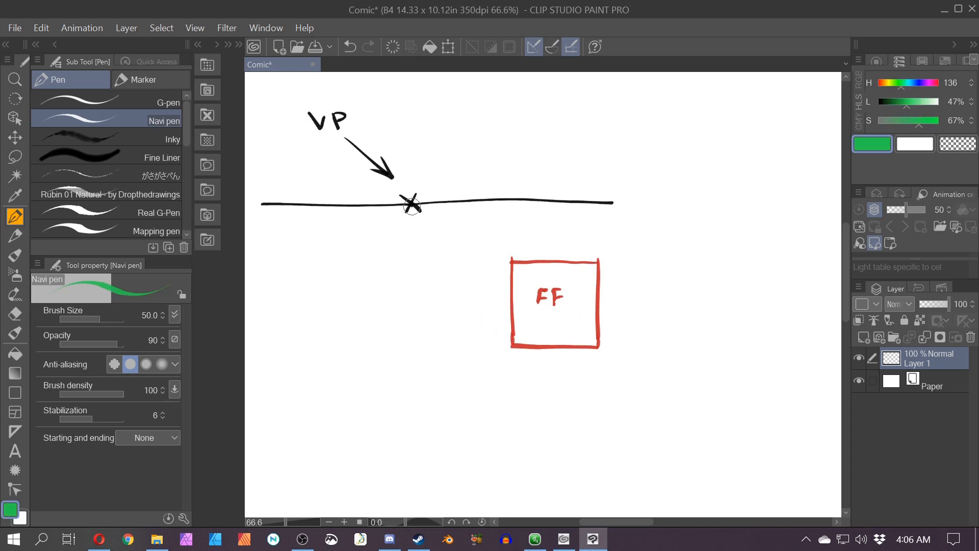
drag(511, 260, 414, 206)
drag(596, 260, 414, 205)
drag(510, 344, 410, 204)
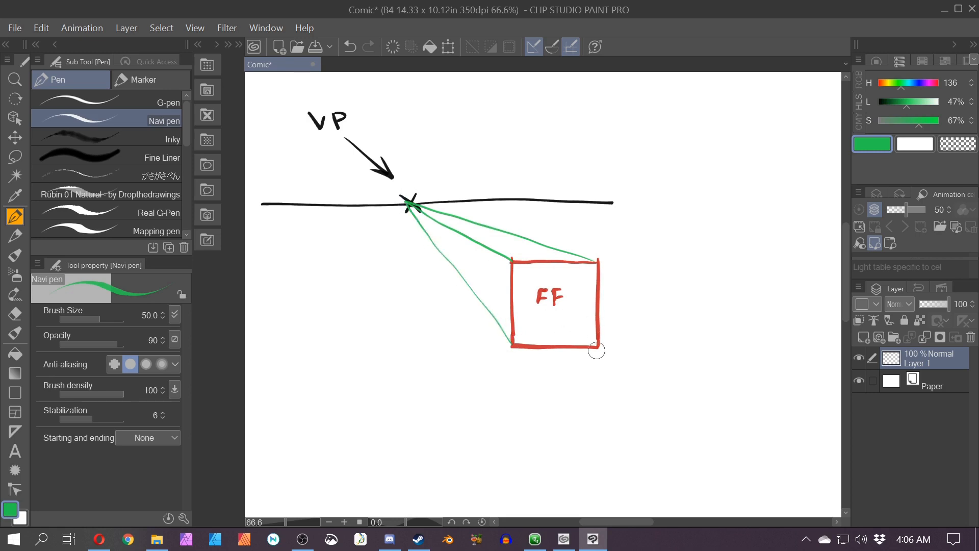
drag(597, 346, 531, 290)
mouse_move(412, 206)
mouse_down()
mouse_move(512, 263)
mouse_move(536, 295)
mouse_up()
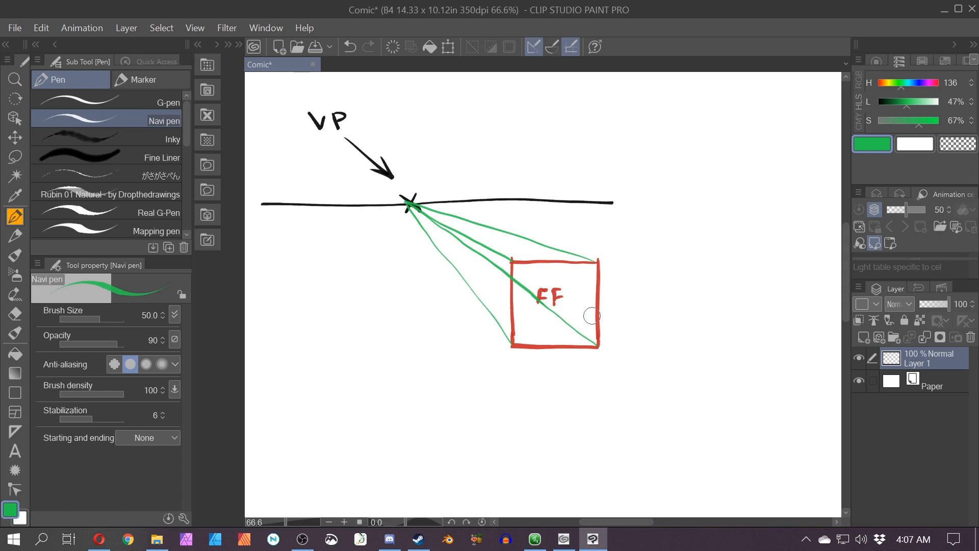
Step: Switch to blue and draw a smaller back square labelled BF between the green lines
drag(921, 70, 913, 66)
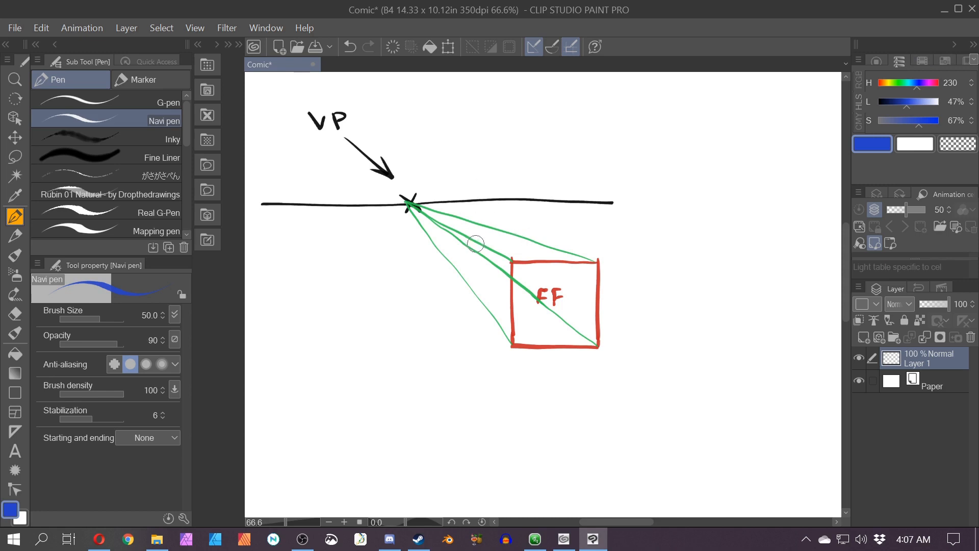
drag(474, 241, 477, 298)
mouse_move(474, 243)
mouse_down()
mouse_move(500, 292)
mouse_move(476, 296)
mouse_move(537, 297)
mouse_move(530, 259)
mouse_move(510, 242)
mouse_move(476, 242)
mouse_move(517, 239)
mouse_move(500, 269)
mouse_up()
key(ctrl+z)
key(ctrl+z)
drag(500, 264, 505, 263)
key(space)
mouse_move(392, 414)
mouse_down()
mouse_move(434, 397)
mouse_move(440, 407)
mouse_up()
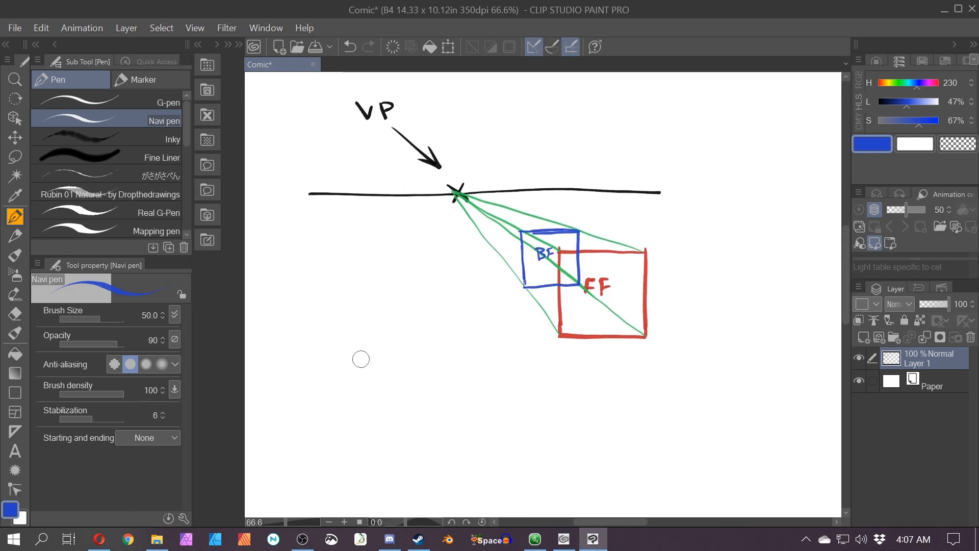
Step: Switch to black and write the title TWO POINT to the right of the one-point diagram
scroll(362, 360, down, 2)
key(space)
scroll(400, 380, down, 2)
mouse_move(343, 411)
mouse_down()
mouse_move(406, 401)
mouse_move(392, 261)
mouse_up()
key(space)
drag(405, 400, 419, 401)
key(space)
mouse_move(558, 312)
mouse_down()
mouse_move(337, 308)
mouse_move(306, 329)
mouse_up()
drag(647, 211, 646, 223)
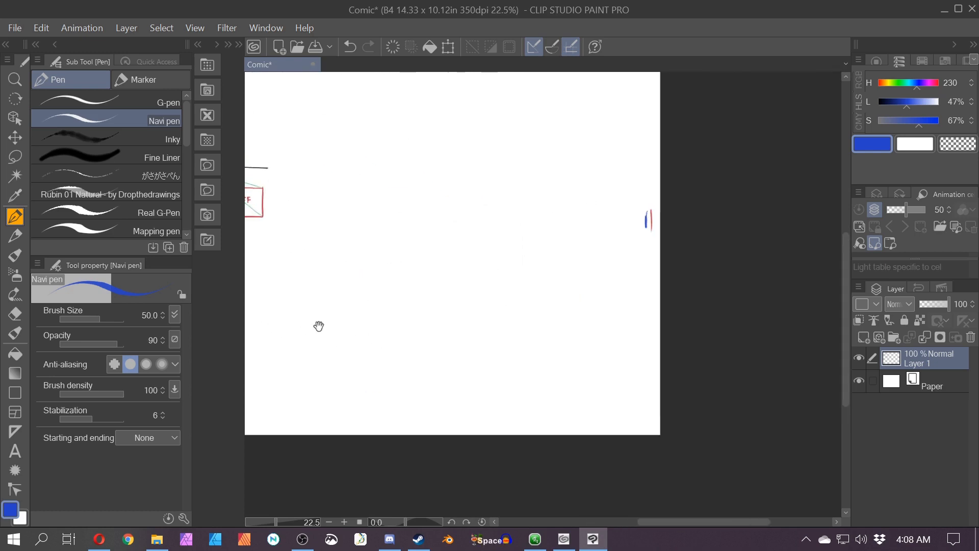
scroll(319, 325, up, 5)
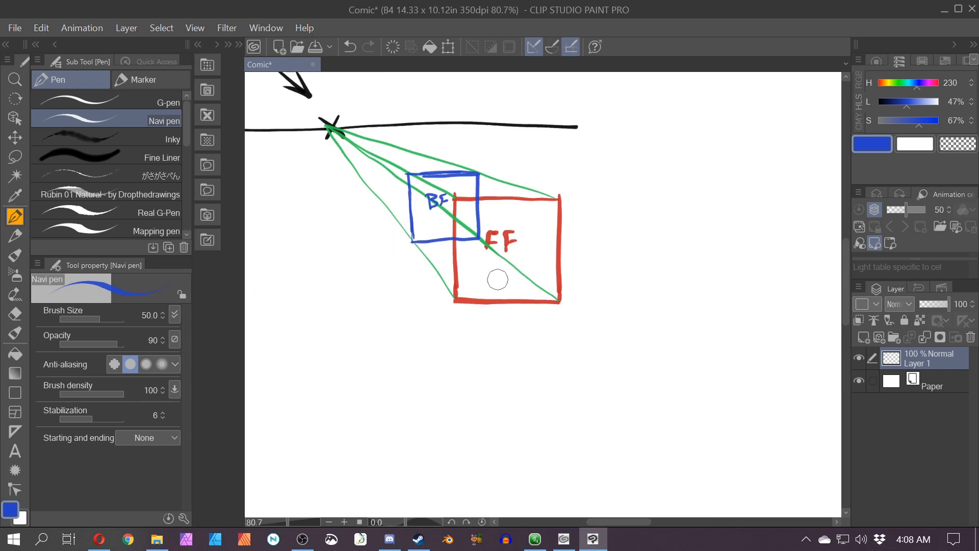
scroll(507, 282, down, 2)
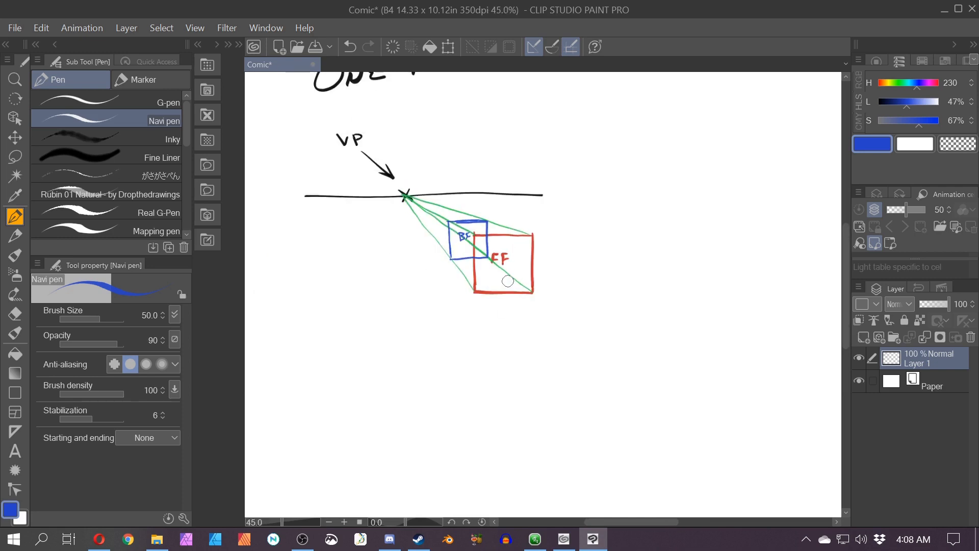
drag(507, 281, 421, 289)
drag(899, 104, 866, 107)
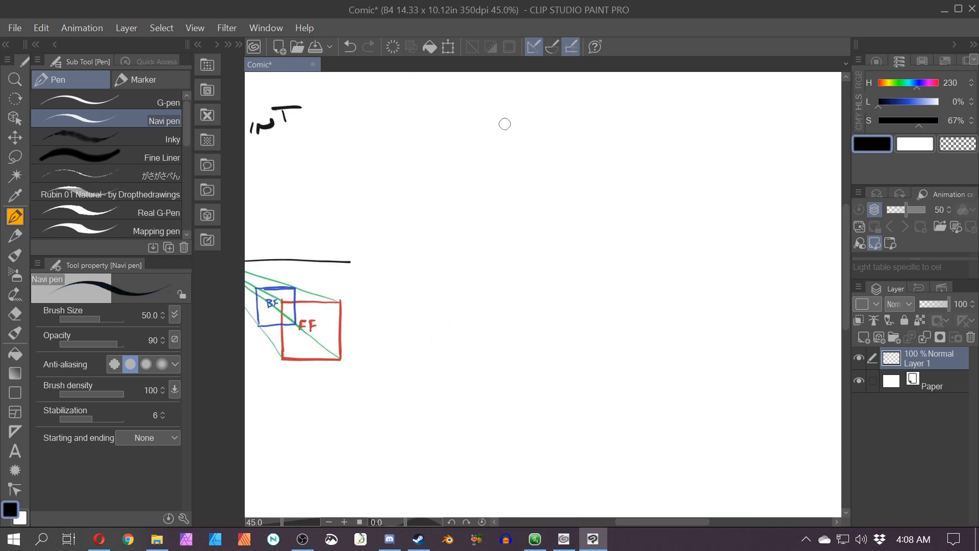
mouse_move(462, 111)
mouse_down()
mouse_move(509, 117)
mouse_move(586, 102)
mouse_up()
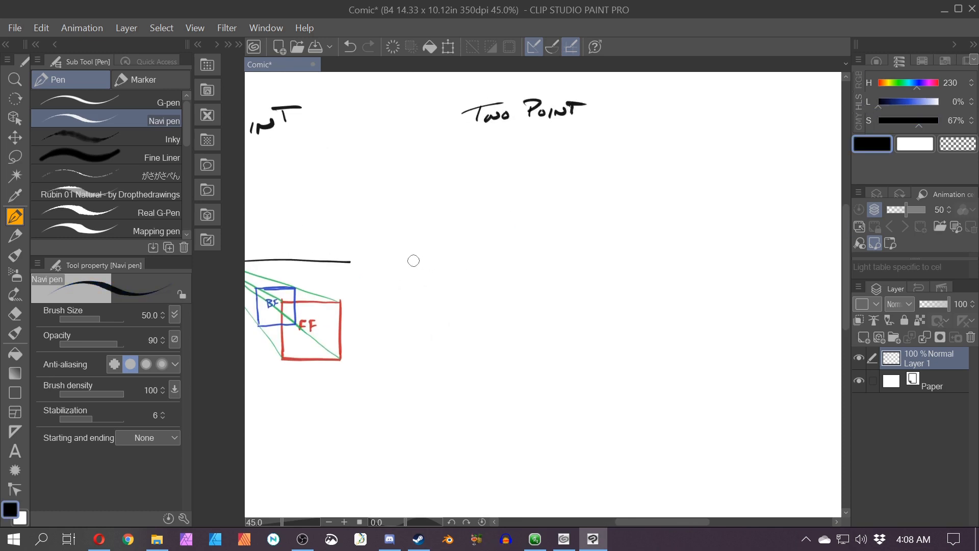
Step: Draw a long horizon line beneath the TWO POINT title
drag(402, 261, 734, 262)
drag(466, 380, 645, 378)
drag(562, 352, 330, 334)
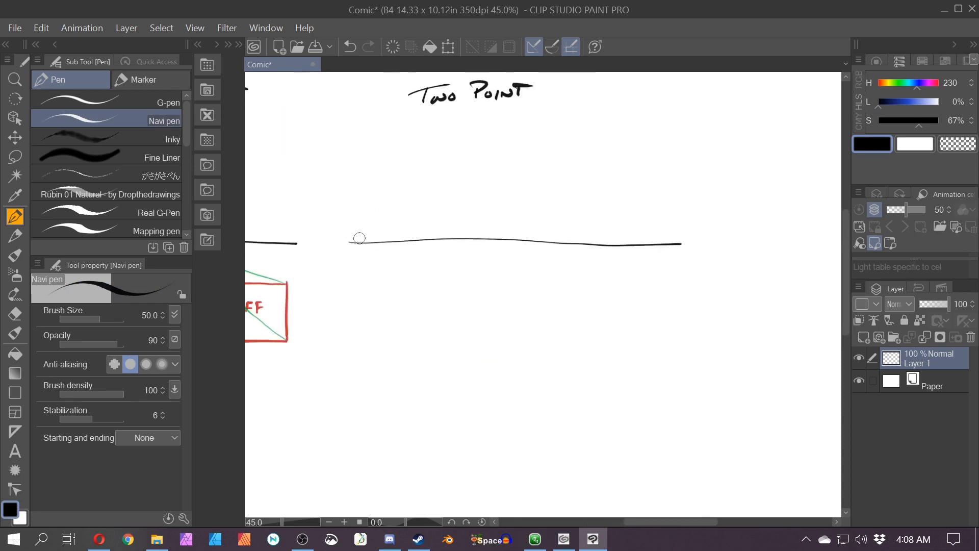
drag(353, 239, 359, 246)
drag(673, 239, 681, 248)
drag(449, 351, 476, 384)
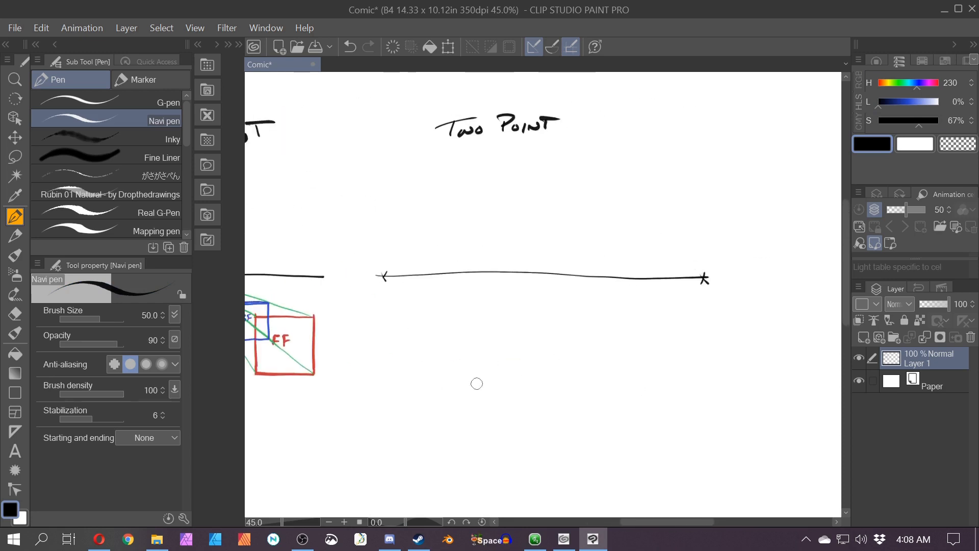
key(ctrl+z)
key(ctrl+z)
Step: Mark a vanishing point X at each end of the new horizon line
drag(379, 267, 386, 278)
drag(696, 268, 706, 284)
drag(458, 457, 483, 398)
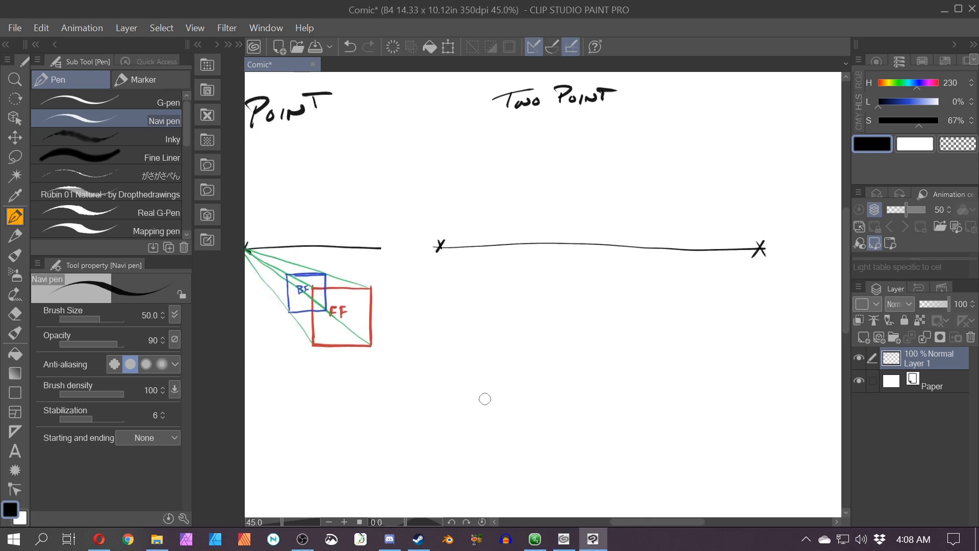
Step: Lasso-select and delete the stray marks scattered around the page edges
scroll(566, 363, down, 5)
key(m)
mouse_move(430, 232)
mouse_down()
mouse_move(395, 239)
mouse_move(428, 234)
mouse_up()
key(Delete)
drag(355, 317, 363, 402)
key(Delete)
drag(437, 468, 480, 497)
key(Delete)
drag(792, 302, 793, 309)
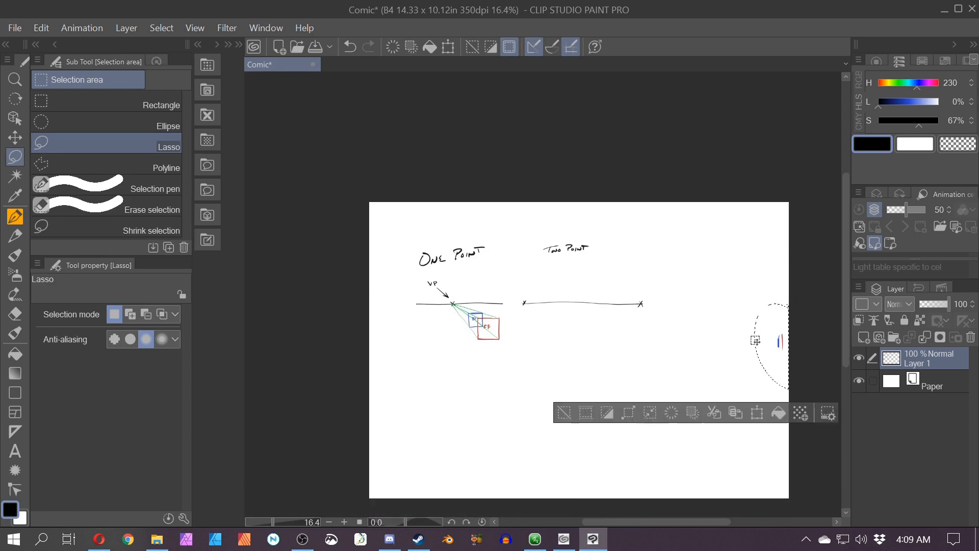
key(Delete)
drag(546, 417, 467, 382)
key(ctrl+d)
scroll(459, 296, up, 4)
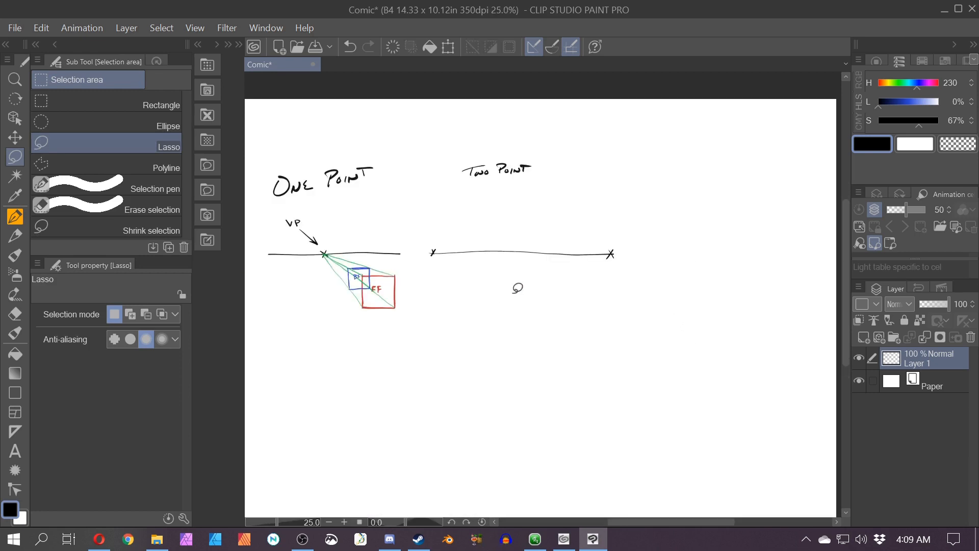
Step: Switch back to the pen with a red colour and sketch a vertical stroke along the page's left edge
key(p)
scroll(525, 270, up, 2)
scroll(523, 291, up, 3)
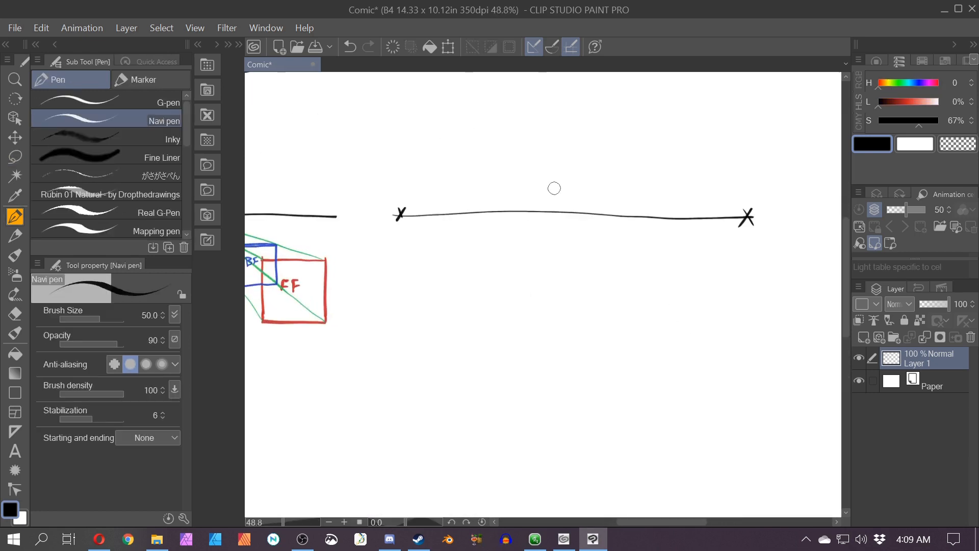
scroll(554, 188, down, 4)
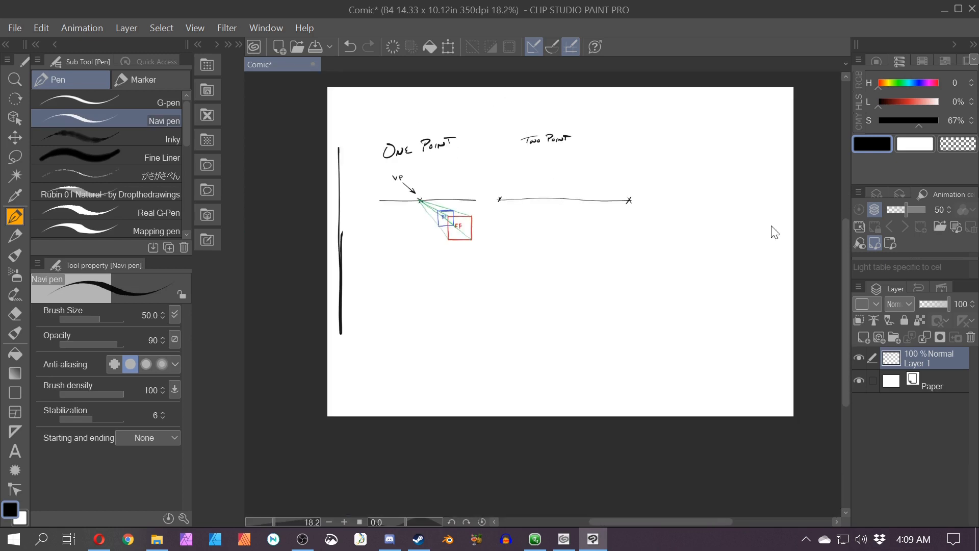
click(908, 101)
mouse_move(341, 148)
mouse_down()
mouse_move(338, 328)
mouse_move(354, 306)
mouse_up()
mouse_move(783, 147)
mouse_down()
mouse_move(778, 304)
mouse_move(780, 136)
mouse_move(788, 278)
mouse_up()
key(ctrl+z)
key(ctrl+z)
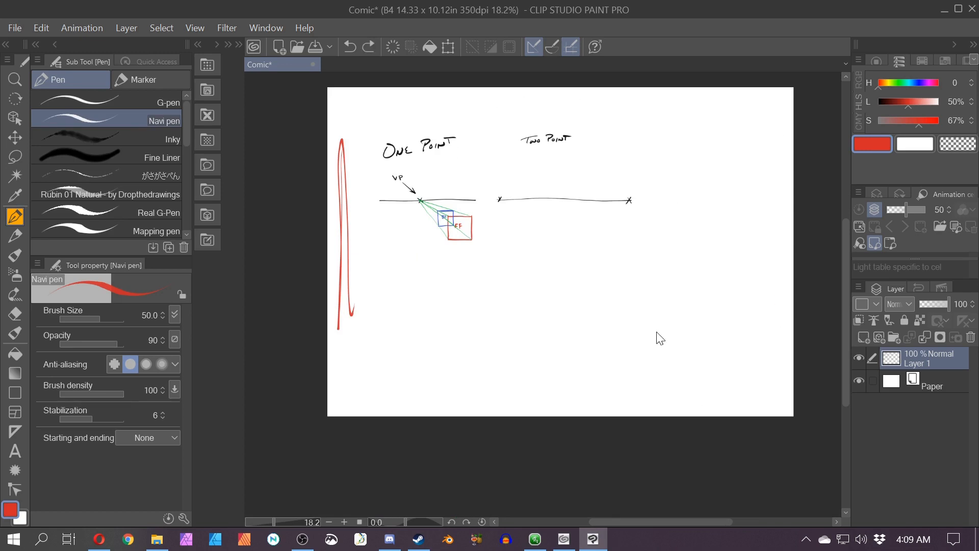
scroll(633, 314, up, 2)
drag(487, 318, 525, 420)
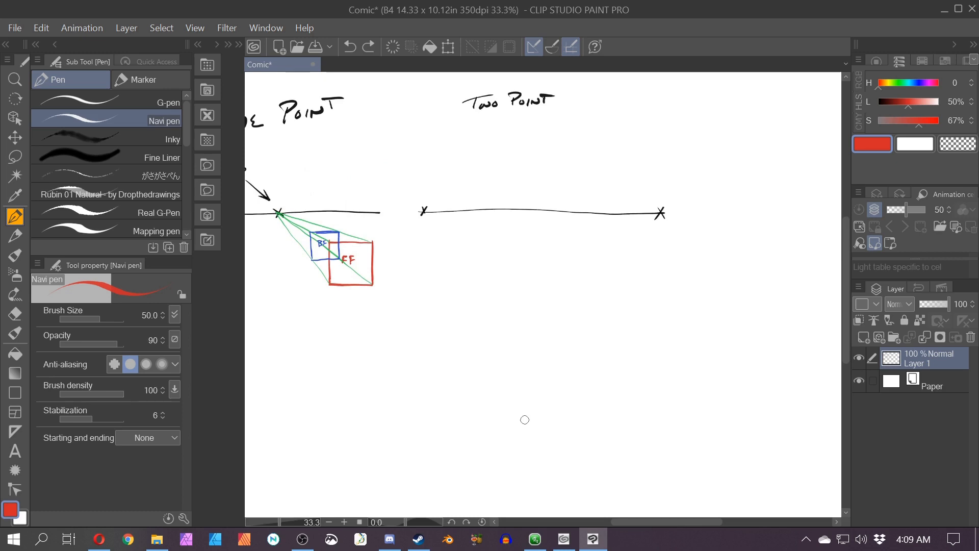
Step: Draw a red vertical line below the middle of the two-point horizon line
scroll(537, 375, up, 1)
drag(419, 345, 431, 397)
drag(334, 398, 408, 418)
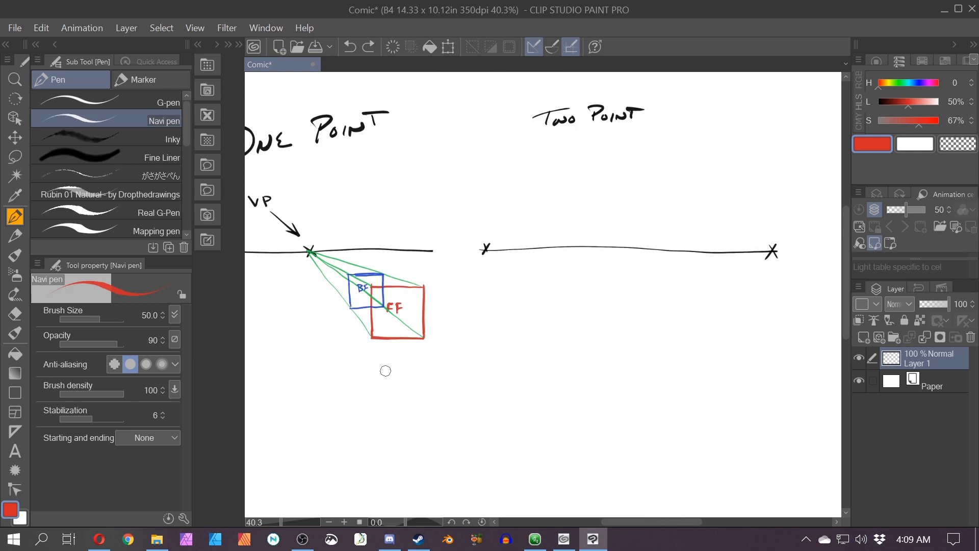
drag(480, 376, 435, 378)
scroll(440, 374, up, 2)
mouse_move(466, 323)
mouse_down()
mouse_move(402, 322)
mouse_move(373, 333)
mouse_up()
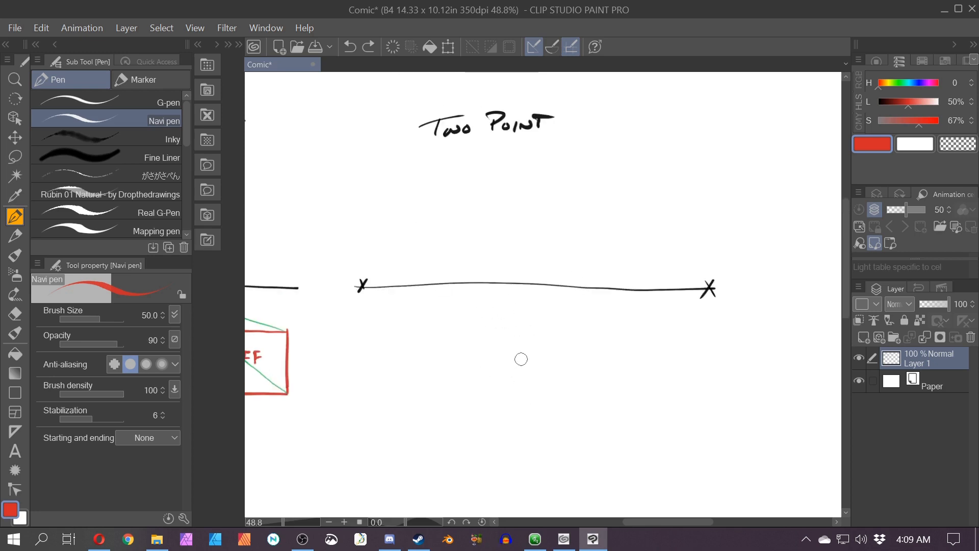
drag(527, 330, 531, 375)
key(ctrl+z)
drag(532, 325, 532, 412)
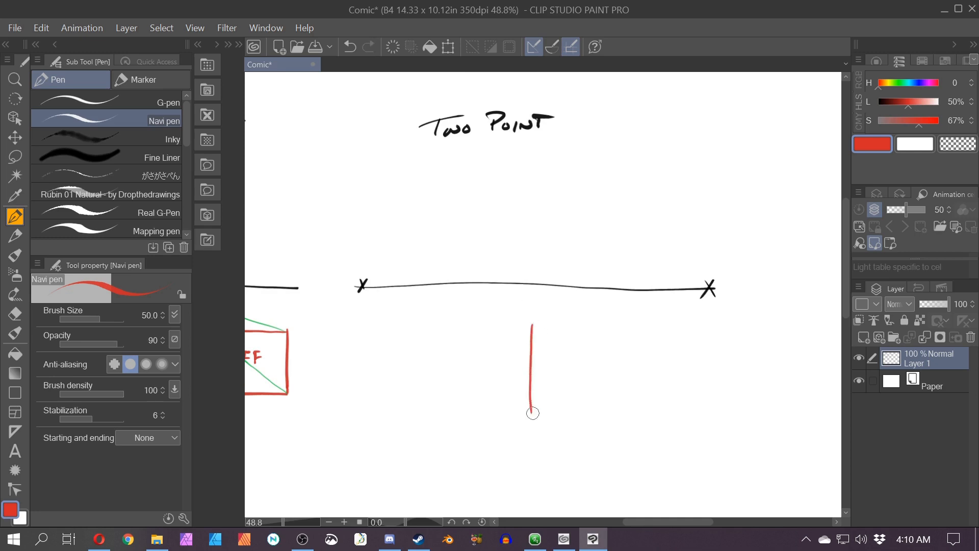
Step: Switch to green and connect both ends of the red line to each vanishing point
click(896, 84)
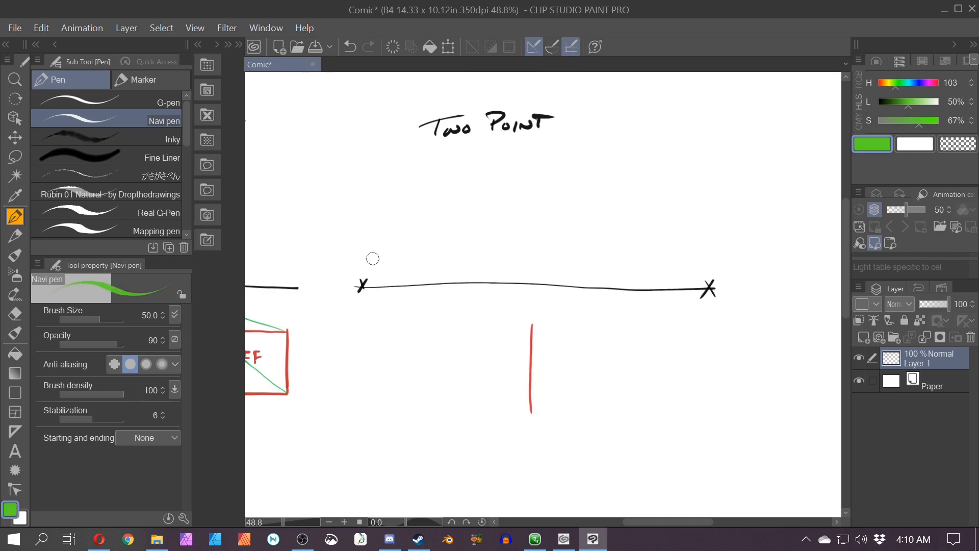
drag(531, 325, 362, 286)
drag(530, 411, 362, 285)
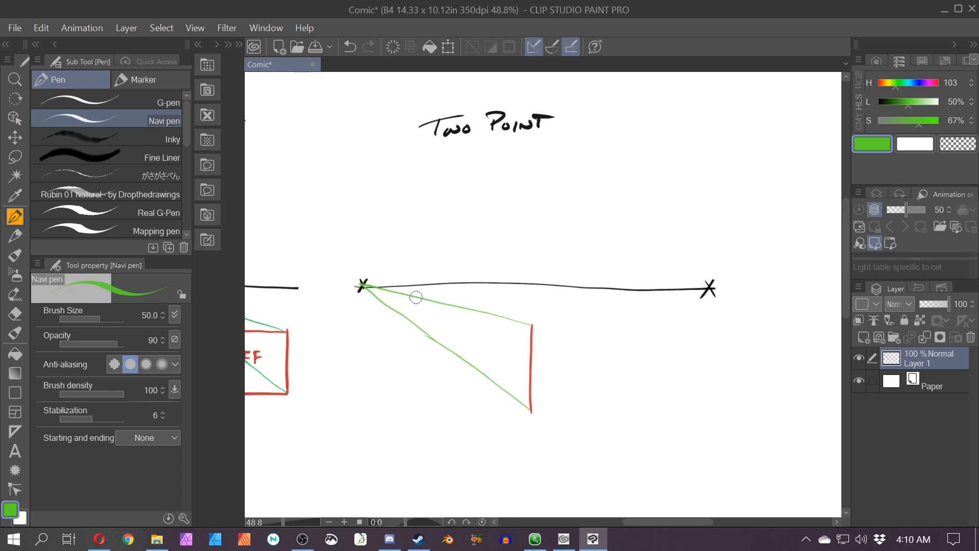
drag(531, 324, 711, 289)
drag(532, 411, 711, 289)
Step: Switch to red and draw two shorter vertical edges between the green lines on either side of the front edge
drag(882, 80, 873, 79)
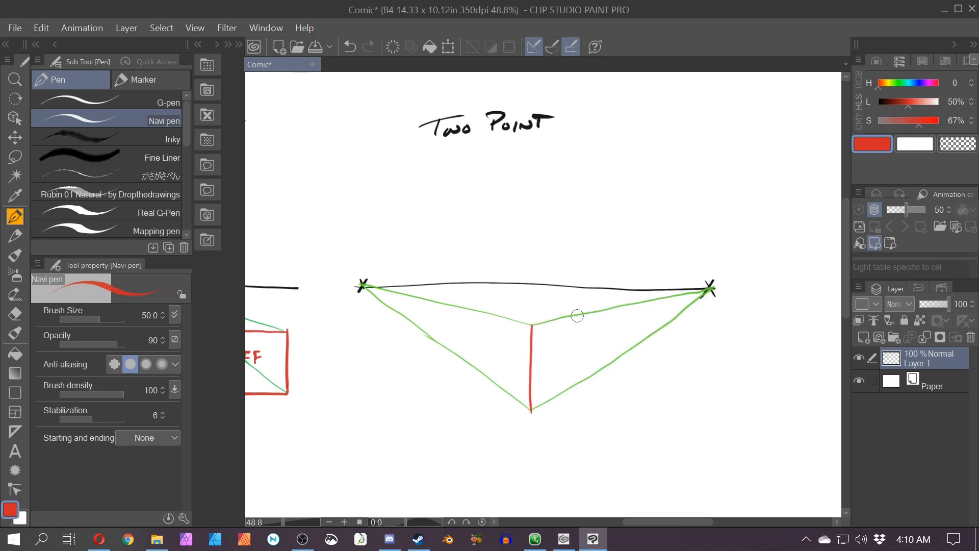
drag(581, 313, 584, 340)
key(ctrl+z)
drag(583, 313, 585, 367)
drag(477, 309, 482, 373)
drag(437, 396, 459, 420)
Step: Switch to green and run lines from each side edge's top and bottom to the opposite vanishing point
click(896, 83)
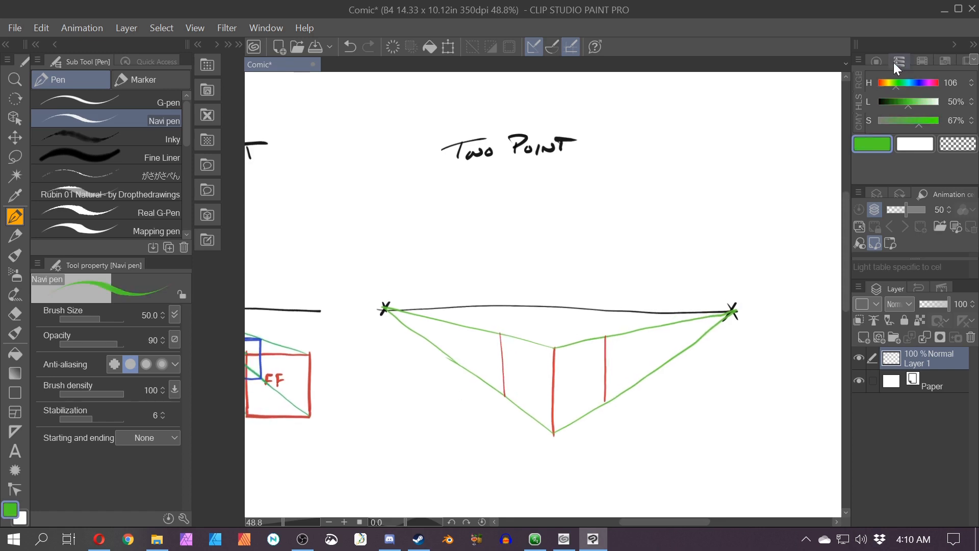
drag(601, 338, 387, 308)
key(ctrl+z)
drag(604, 335, 388, 308)
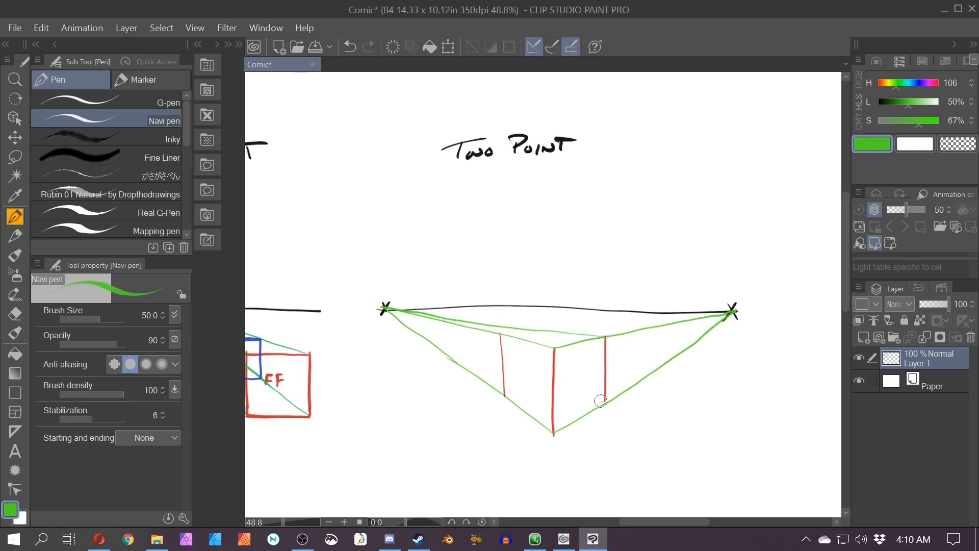
drag(601, 401, 401, 317)
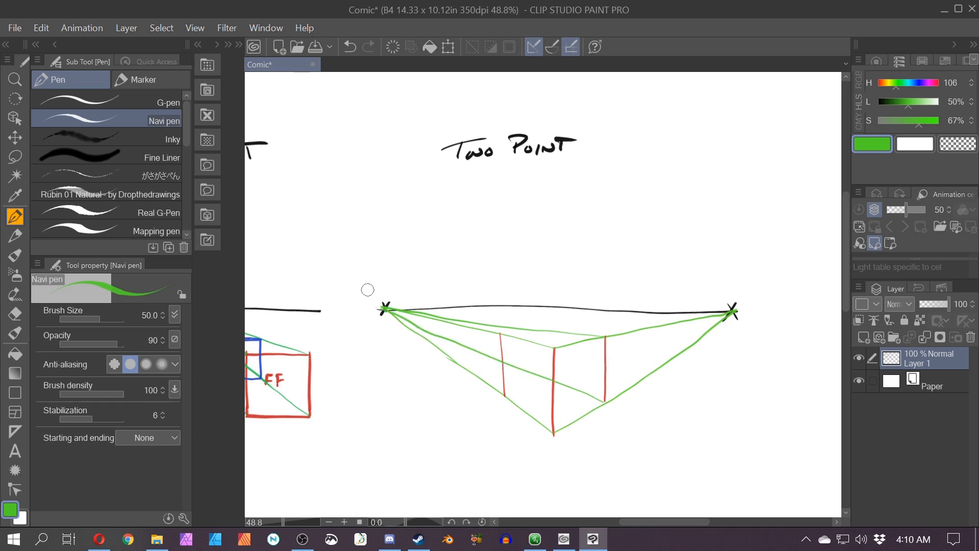
mouse_move(504, 394)
mouse_down()
mouse_move(656, 347)
mouse_move(592, 365)
mouse_move(733, 310)
mouse_up()
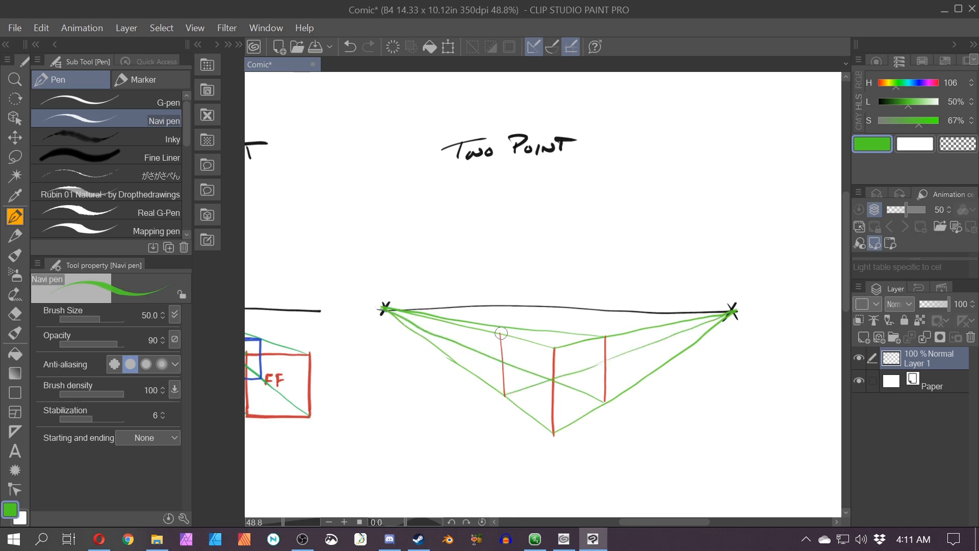
drag(500, 334, 734, 308)
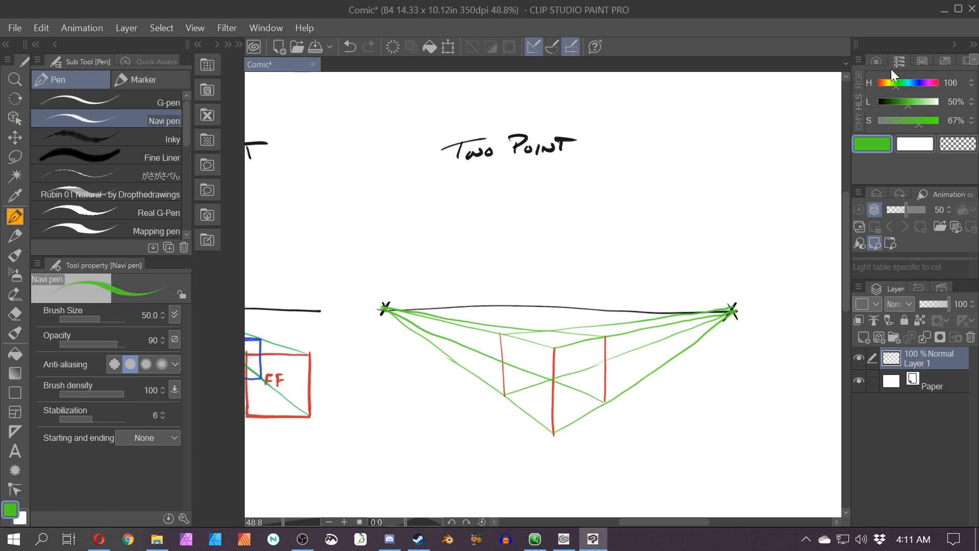
Step: Switch to red and draw the hidden back vertical edge where the green lines cross
drag(890, 83, 878, 82)
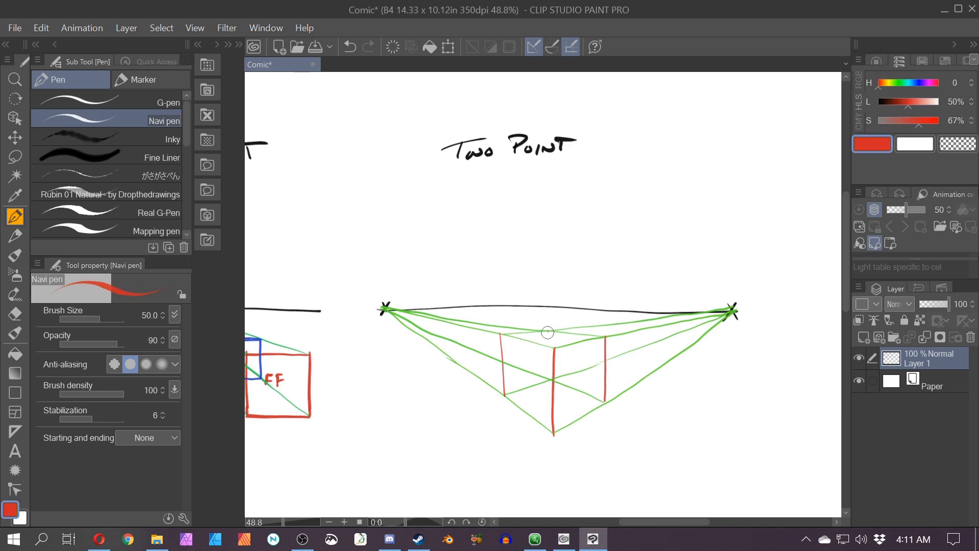
mouse_move(548, 333)
mouse_down()
mouse_move(549, 371)
mouse_move(861, 393)
mouse_move(879, 381)
mouse_up()
Step: Try labelling the box's faces BF1, FF1, FF2 and BF2 in blue
scroll(565, 369, up, 2)
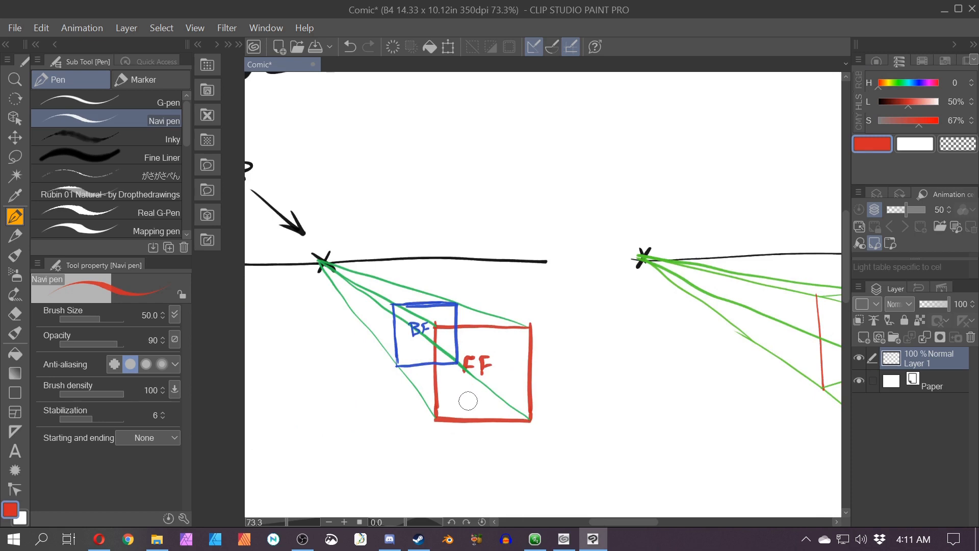
mouse_move(660, 377)
mouse_down()
mouse_move(403, 335)
mouse_move(362, 367)
mouse_up()
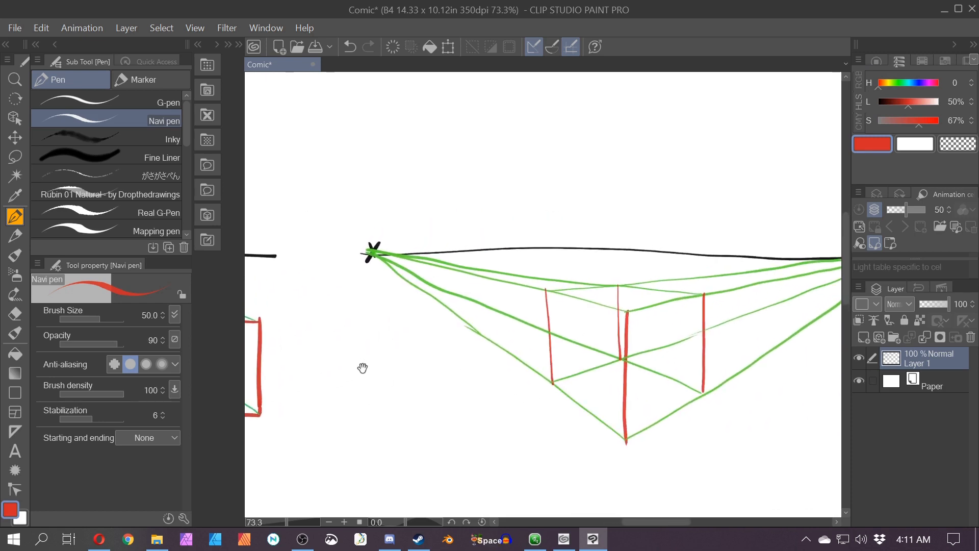
click(909, 83)
mouse_move(646, 316)
mouse_down()
mouse_move(649, 331)
mouse_move(661, 330)
mouse_up()
drag(660, 317, 689, 329)
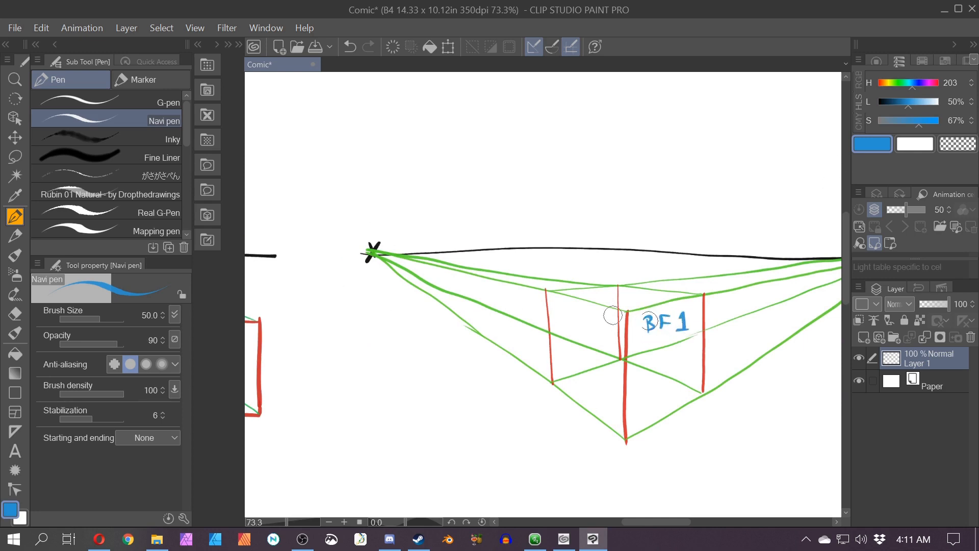
mouse_move(569, 313)
mouse_down()
mouse_move(571, 330)
mouse_move(585, 328)
mouse_up()
drag(585, 314, 602, 325)
key(ctrl+z)
key(ctrl+z)
key(ctrl+z)
key(ctrl+z)
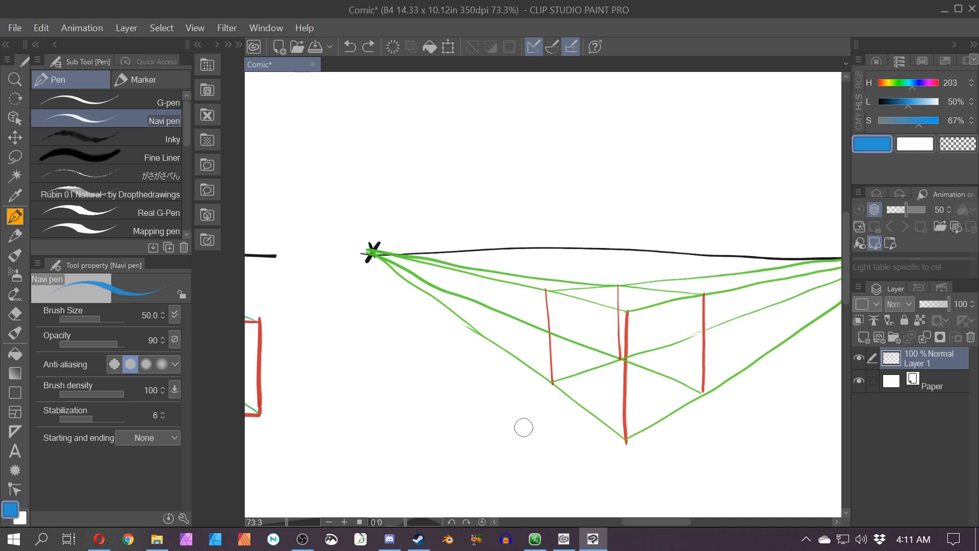
mouse_move(522, 427)
mouse_down()
mouse_move(607, 422)
mouse_move(482, 398)
mouse_up()
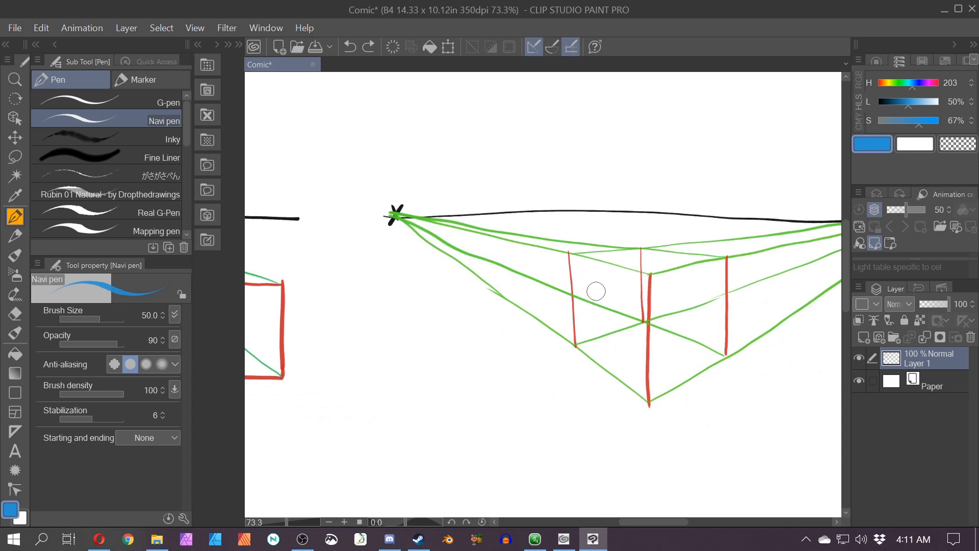
mouse_move(589, 311)
mouse_down()
mouse_move(598, 289)
mouse_move(595, 297)
mouse_move(611, 295)
mouse_up()
drag(600, 301, 621, 313)
mouse_move(679, 293)
mouse_down()
mouse_move(668, 316)
mouse_move(678, 304)
mouse_move(681, 319)
mouse_move(694, 306)
mouse_move(716, 311)
mouse_up()
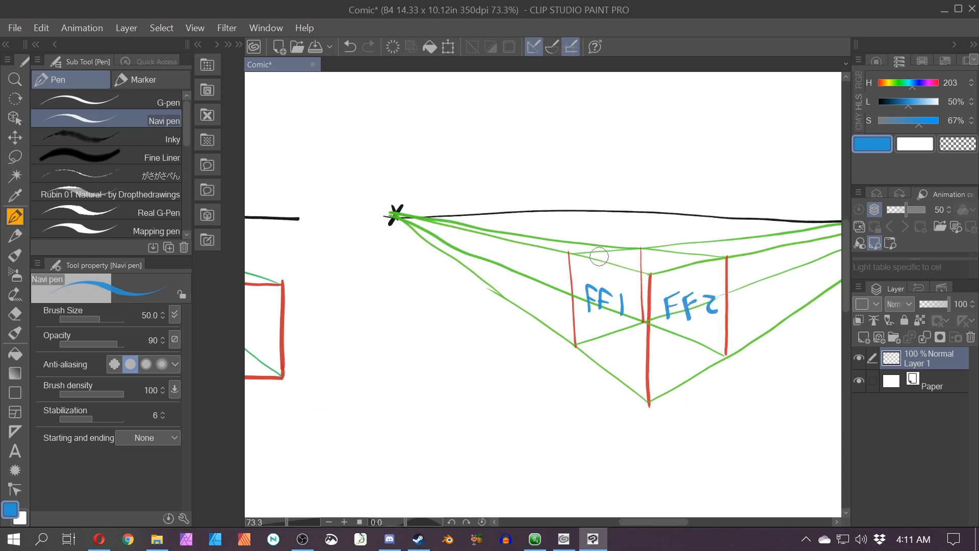
drag(595, 266, 593, 276)
drag(590, 265, 603, 275)
drag(604, 264, 671, 270)
mouse_move(668, 270)
mouse_down()
mouse_move(680, 276)
mouse_move(689, 265)
mouse_up()
drag(681, 272, 687, 271)
drag(694, 267, 703, 277)
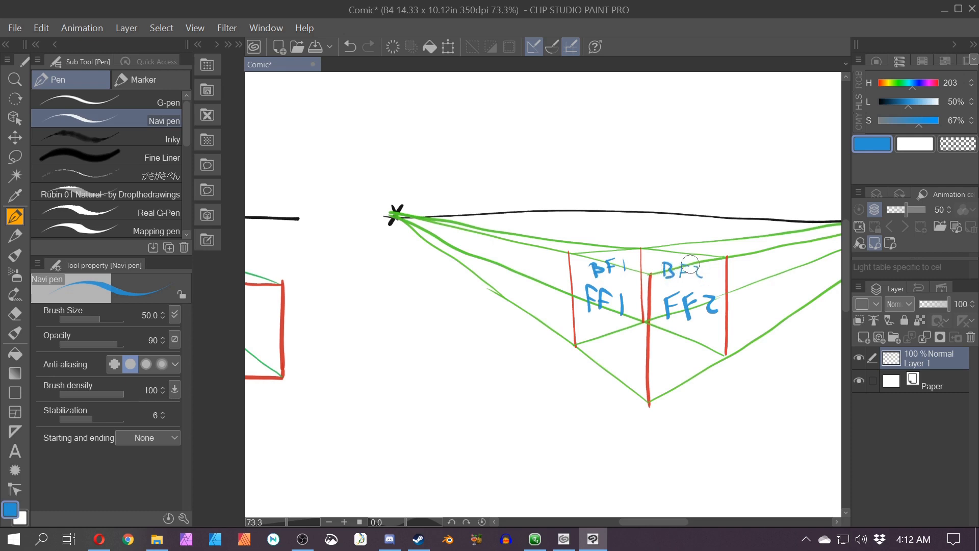
key(ctrl+z)
key(ctrl+z)
key(ctrl+z)
key(ctrl+z)
key(ctrl+z)
key(ctrl+z)
key(ctrl+z)
key(ctrl+z)
key(ctrl+z)
key(ctrl+z)
key(ctrl+z)
key(ctrl+z)
key(ctrl+z)
key(ctrl+z)
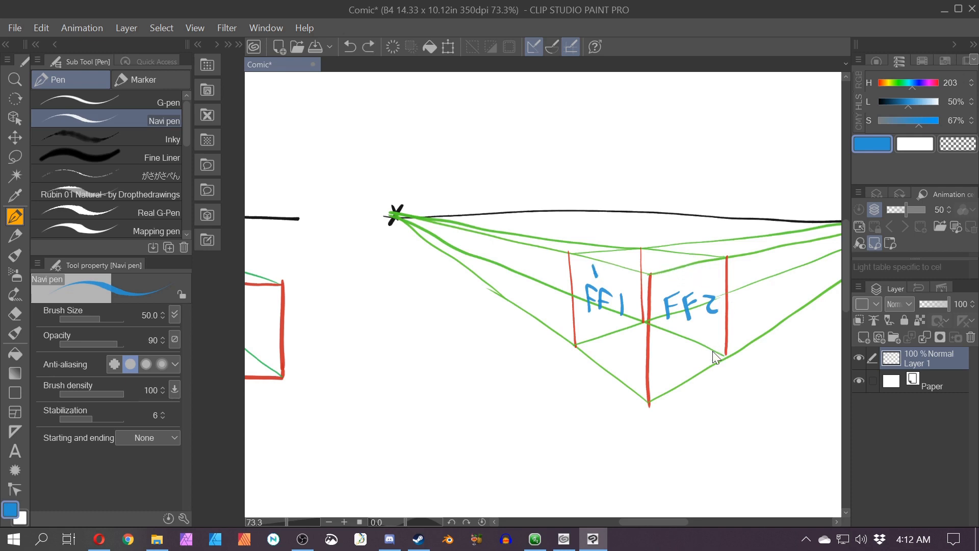
key(ctrl+z)
key(ctrl+z)
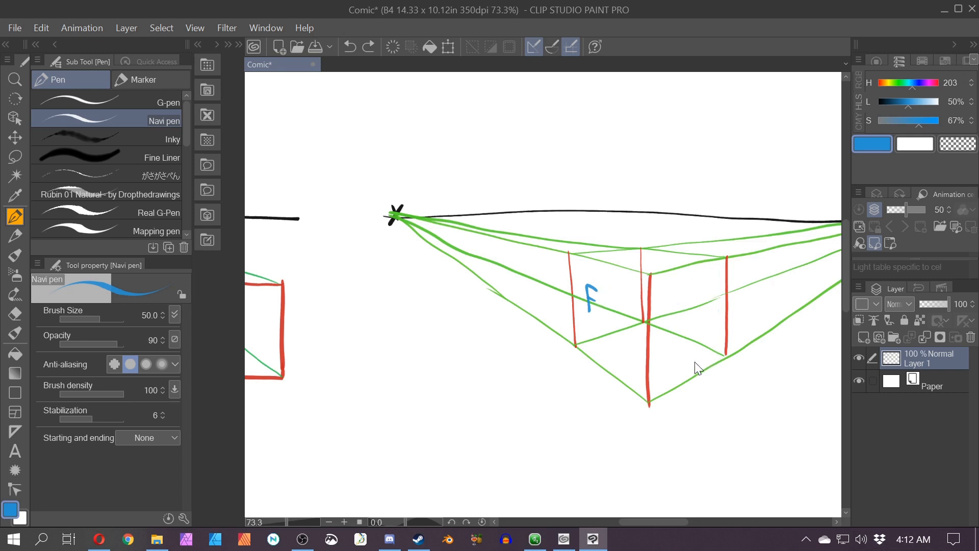
key(ctrl+z)
Step: Draw a blue arrow pointing to the front corner and label it FRONT CORNER
scroll(695, 362, down, 4)
drag(695, 361, 553, 363)
scroll(553, 362, up, 5)
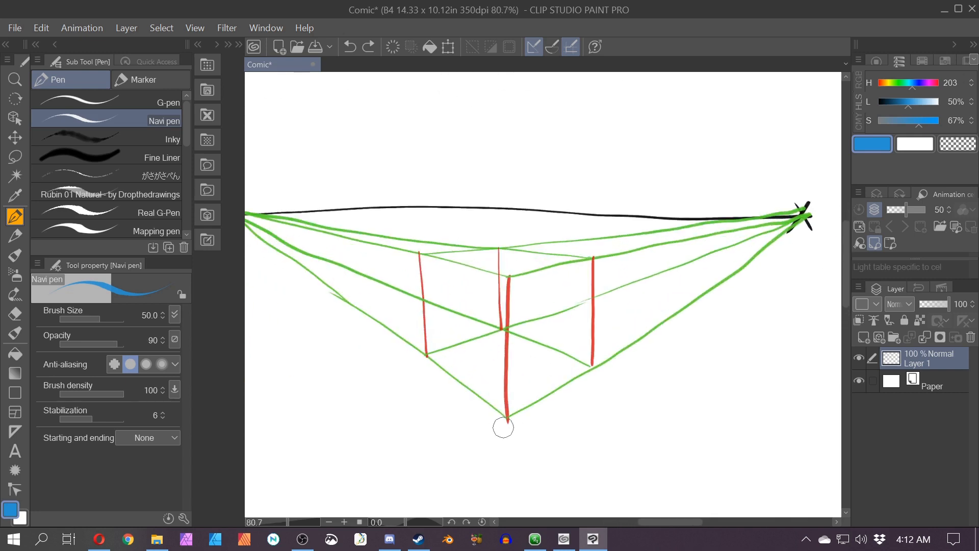
drag(485, 466, 501, 423)
drag(488, 432, 503, 439)
drag(455, 479, 448, 407)
drag(449, 418, 484, 422)
drag(495, 424, 509, 412)
drag(502, 408, 519, 405)
drag(448, 448, 443, 461)
drag(454, 458, 489, 444)
drag(491, 456, 546, 443)
Step: Draw an arrow pointing to the right corner and label it RIGHT CORNER
mouse_move(606, 334)
mouse_down()
mouse_move(590, 308)
mouse_move(631, 314)
mouse_up()
mouse_move(599, 367)
mouse_down()
mouse_move(620, 345)
mouse_move(632, 356)
mouse_up()
drag(643, 357, 658, 350)
drag(661, 343, 684, 337)
drag(609, 382, 610, 394)
drag(625, 394, 655, 378)
drag(665, 378, 669, 389)
drag(673, 375, 684, 390)
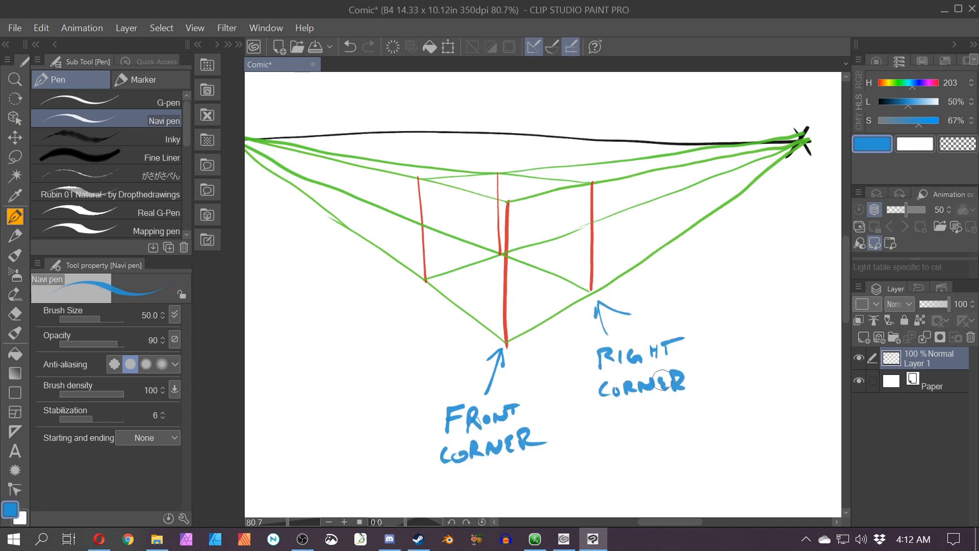
Step: Draw an arrow pointing to the left corner and label it LEFT CORNER
mouse_move(379, 325)
mouse_down()
mouse_move(414, 293)
mouse_move(409, 306)
mouse_up()
mouse_move(331, 335)
mouse_down()
mouse_move(332, 358)
mouse_move(389, 343)
mouse_up()
drag(328, 378, 331, 392)
drag(400, 368, 415, 381)
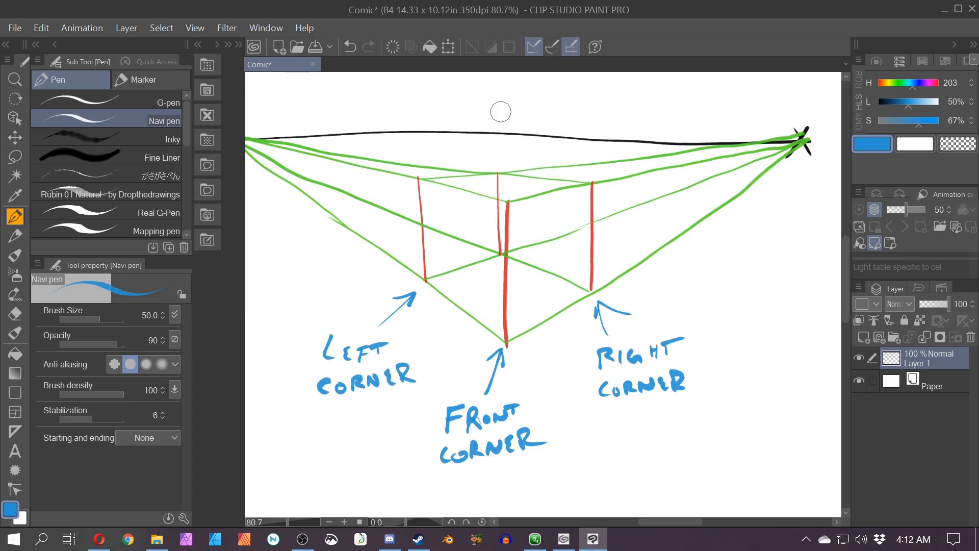
Step: Draw an arrow down to the back corner and label it BACK CORNER
drag(499, 95, 498, 164)
drag(487, 144, 507, 151)
key(space)
drag(343, 275, 382, 354)
drag(505, 141, 505, 165)
drag(525, 154, 572, 152)
mouse_move(597, 137)
mouse_down()
mouse_move(600, 152)
mouse_move(647, 133)
mouse_up()
drag(676, 124, 706, 143)
Step: Try labelling the right face RIGHT FACE in magenta
click(899, 83)
click(929, 84)
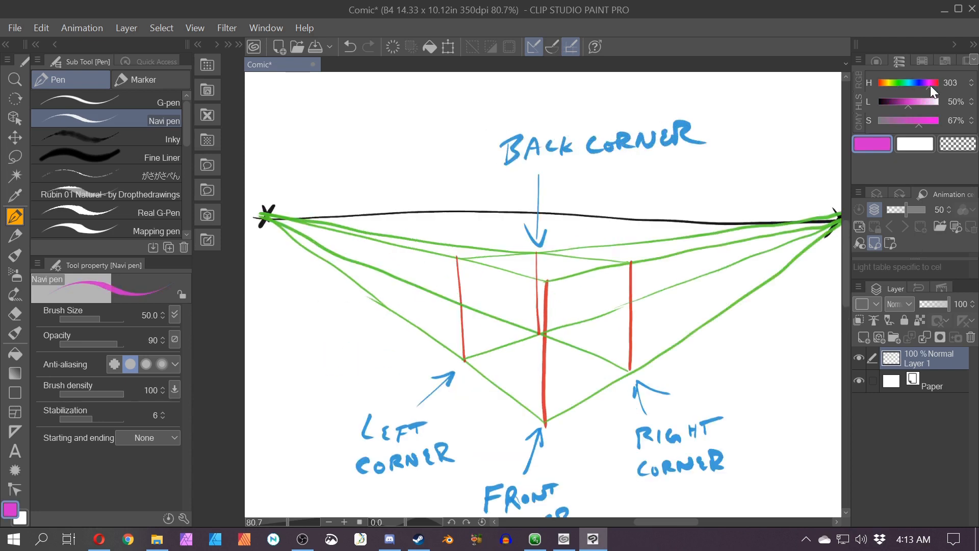
key(space)
drag(586, 352, 578, 240)
drag(573, 277, 619, 396)
key(ctrl+z)
drag(556, 185, 565, 202)
drag(571, 186, 572, 201)
drag(582, 188, 592, 201)
drag(602, 185, 601, 200)
mouse_move(596, 185)
mouse_down()
mouse_move(608, 182)
mouse_move(596, 200)
mouse_up()
key(ctrl+z)
key(ctrl+z)
key(ctrl+z)
drag(604, 180, 603, 197)
drag(612, 180, 610, 196)
drag(564, 225, 562, 249)
drag(576, 239, 600, 233)
drag(609, 220, 610, 233)
Step: Try labelling the left face LEFT FACE in magenta
mouse_move(467, 173)
mouse_down()
mouse_move(475, 194)
mouse_move(487, 184)
mouse_up()
mouse_move(504, 176)
mouse_down()
mouse_move(494, 197)
mouse_move(502, 185)
mouse_up()
drag(507, 178, 519, 177)
mouse_move(512, 179)
mouse_down()
mouse_move(512, 197)
mouse_move(474, 232)
mouse_up()
drag(470, 213, 483, 218)
drag(482, 233, 493, 234)
mouse_move(506, 223)
mouse_down()
mouse_move(501, 238)
mouse_move(516, 241)
mouse_up()
drag(509, 235, 515, 235)
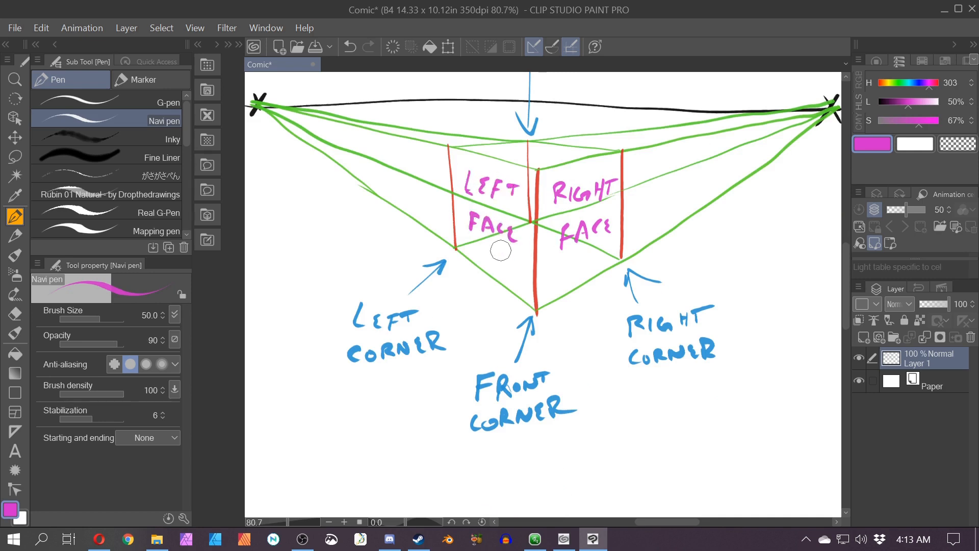
Step: Undo the magenta face labels
scroll(616, 197, up, 2)
scroll(571, 211, down, 2)
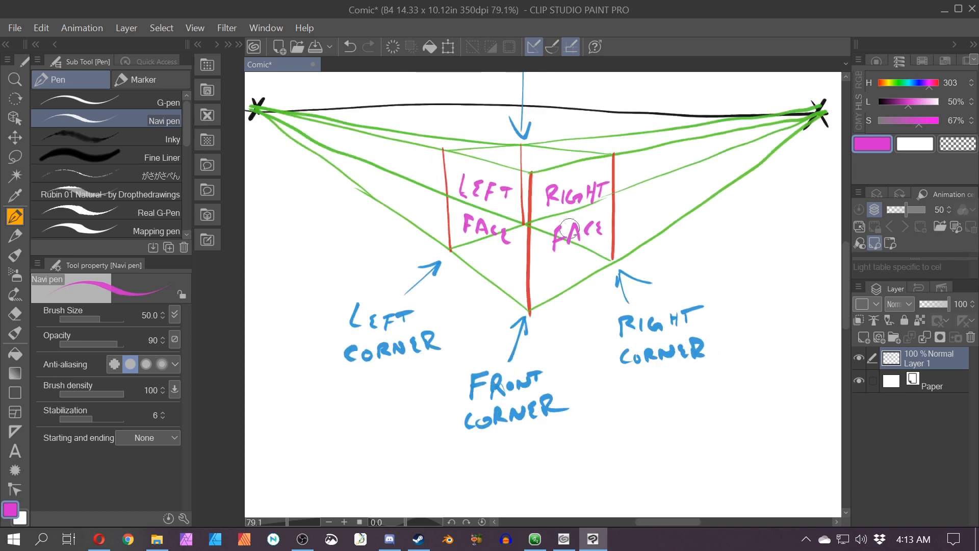
key(ctrl+z)
key(ctrl+z)
key(ctrl+z)
key(ctrl+z)
key(ctrl+z)
key(ctrl+z)
key(ctrl+z)
key(ctrl+z)
key(ctrl+z)
key(ctrl+z)
key(ctrl+z)
key(ctrl+z)
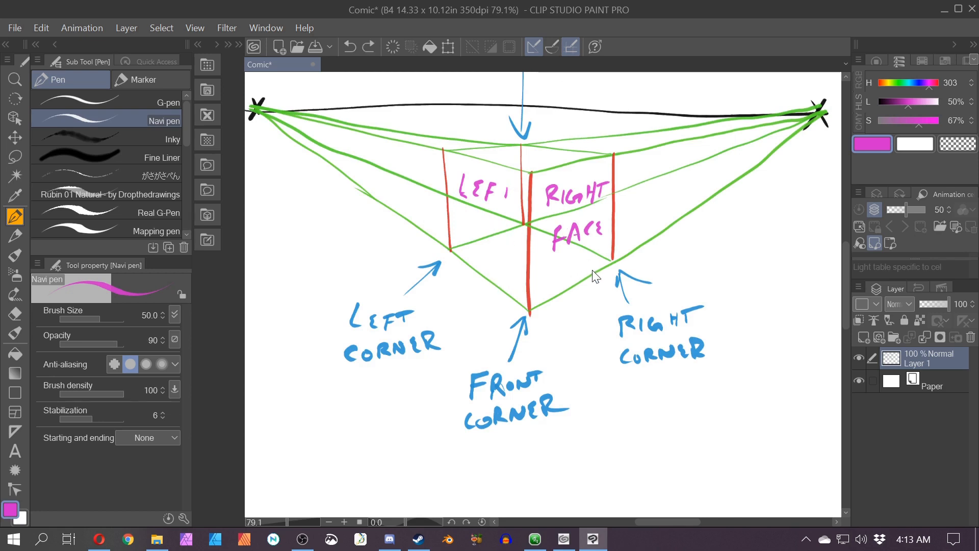
key(ctrl+z)
key(ctrl+z)
key(ctrl+z)
key(ctrl+z)
key(ctrl+z)
key(ctrl+z)
key(ctrl+z)
key(ctrl+z)
key(ctrl+z)
key(ctrl+z)
key(ctrl+z)
key(ctrl+z)
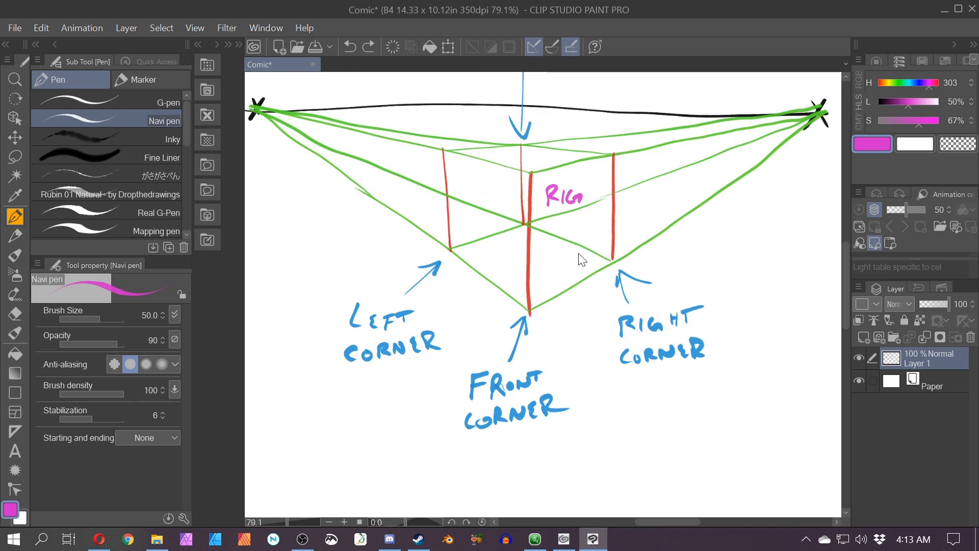
scroll(576, 250, down, 3)
scroll(578, 255, down, 1)
drag(578, 255, 590, 305)
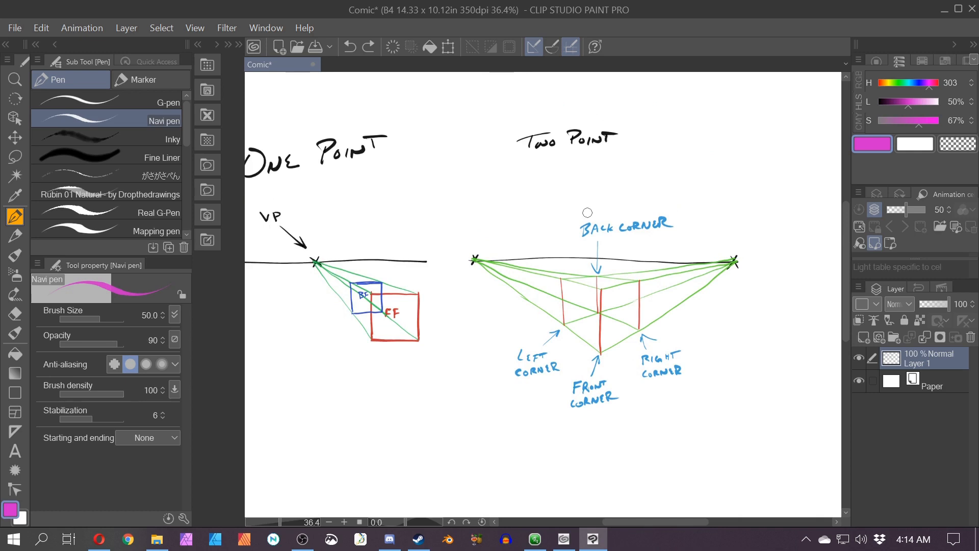
drag(326, 374, 431, 388)
scroll(294, 312, down, 3)
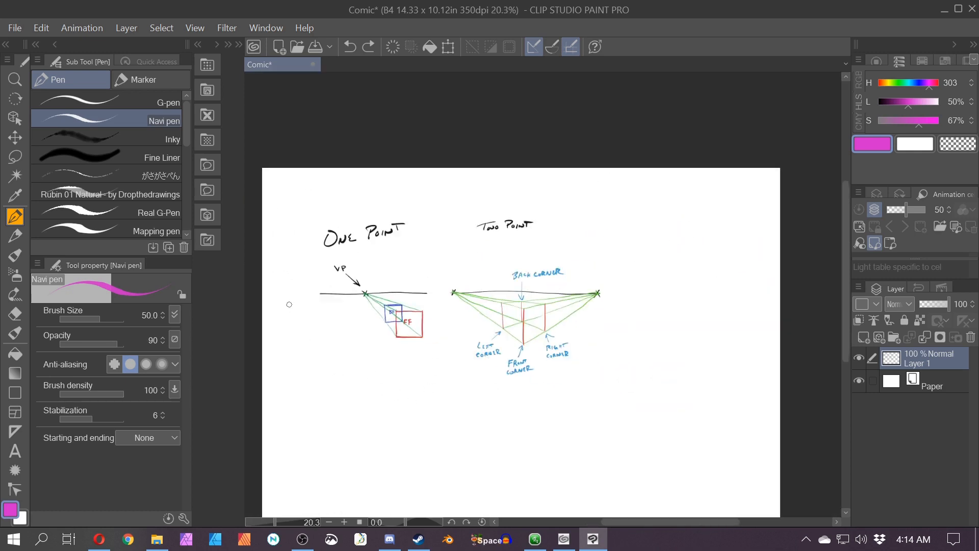
mouse_move(280, 267)
mouse_down()
mouse_move(288, 365)
mouse_move(305, 353)
mouse_up()
mouse_move(757, 265)
mouse_down()
mouse_move(758, 336)
mouse_move(759, 312)
mouse_up()
key(ctrl+z)
key(ctrl+z)
Step: Switch to black and write the title THREE POINT at the page's upper right
scroll(597, 295, up, 3)
mouse_move(571, 313)
mouse_down()
mouse_move(556, 289)
mouse_move(427, 301)
mouse_up()
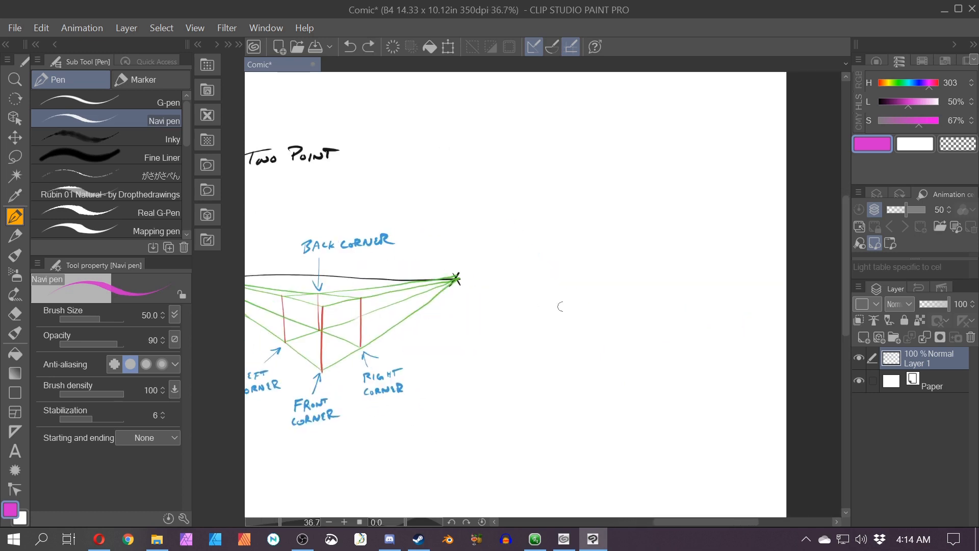
scroll(571, 305, down, 2)
drag(559, 328, 665, 323)
key(alt)
drag(891, 105, 876, 103)
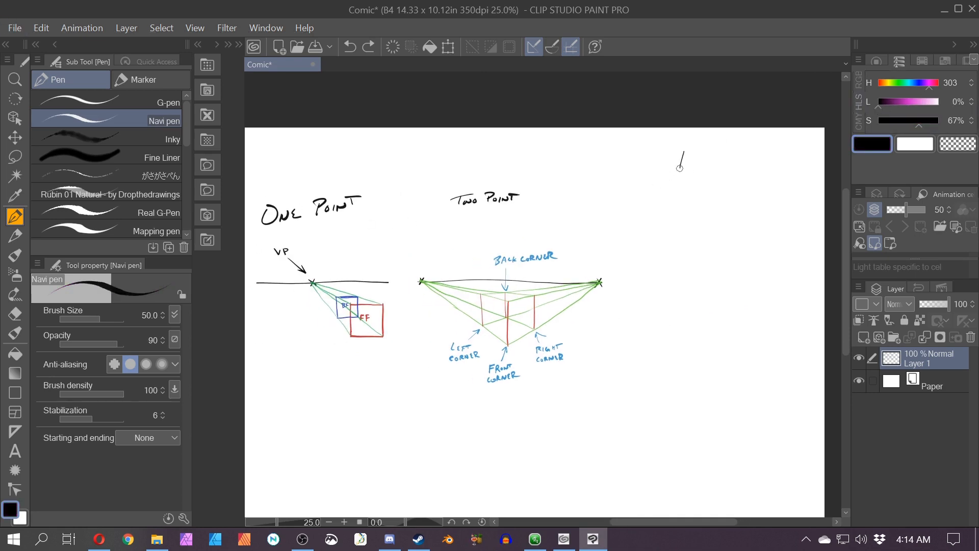
drag(665, 155, 702, 152)
drag(690, 159, 690, 169)
drag(689, 164, 757, 172)
drag(755, 155, 761, 164)
drag(763, 164, 793, 171)
drag(785, 164, 807, 164)
drag(796, 163, 796, 172)
Step: Draw a horizon line beneath the THREE POINT title
mouse_move(641, 221)
mouse_down()
mouse_move(807, 212)
mouse_move(645, 202)
mouse_up()
key(ctrl+z)
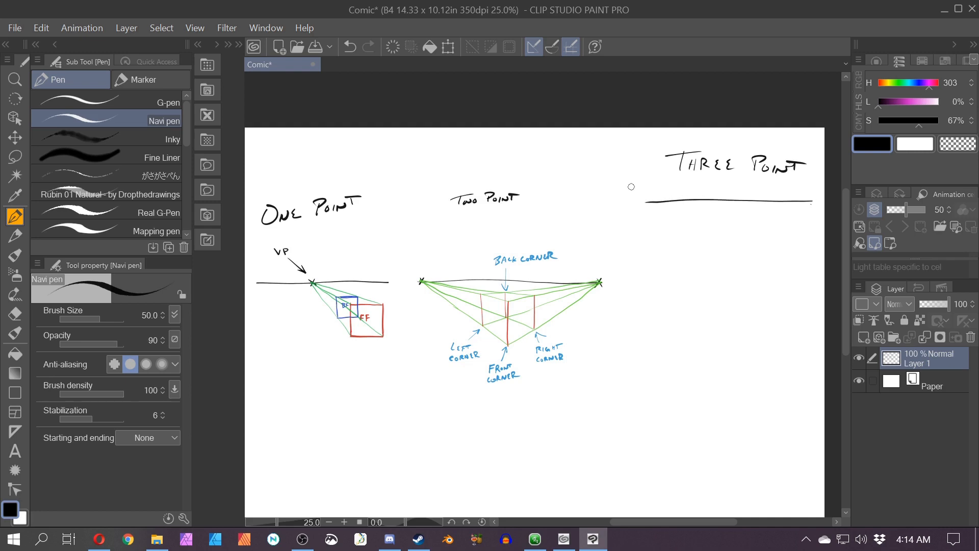
drag(406, 426, 446, 385)
drag(362, 413, 380, 404)
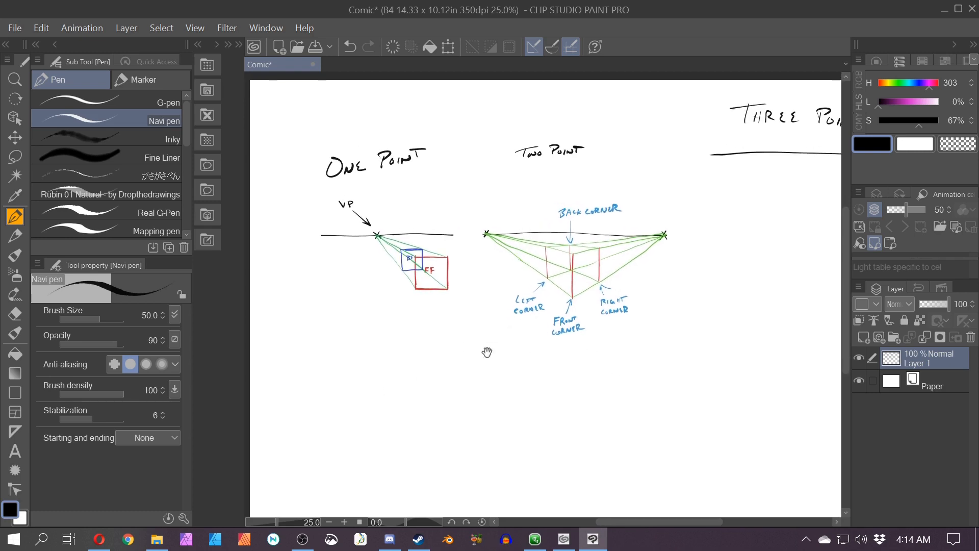
Step: Draw a ground line beneath the one-point perspective diagram
drag(580, 371, 408, 384)
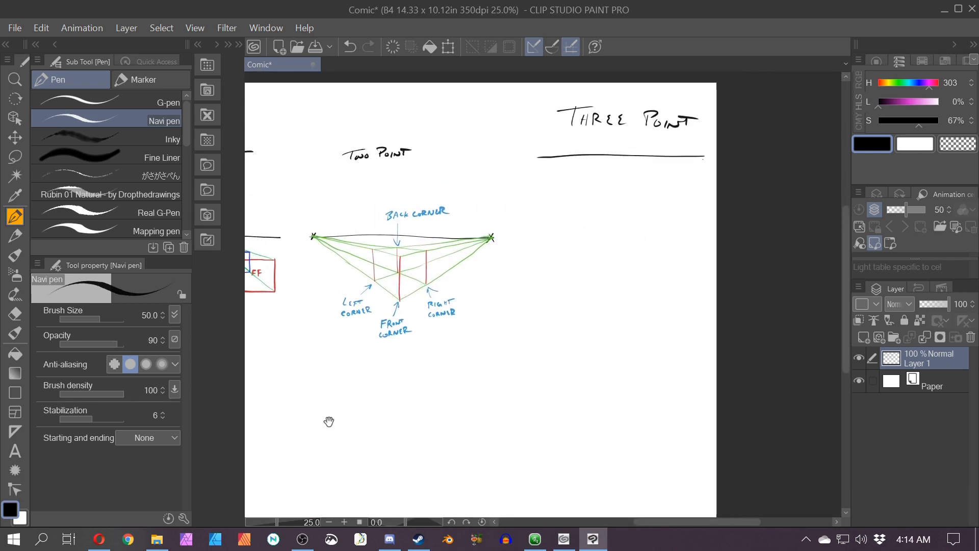
drag(329, 421, 474, 388)
scroll(308, 280, up, 4)
drag(367, 281, 382, 320)
drag(516, 418, 300, 420)
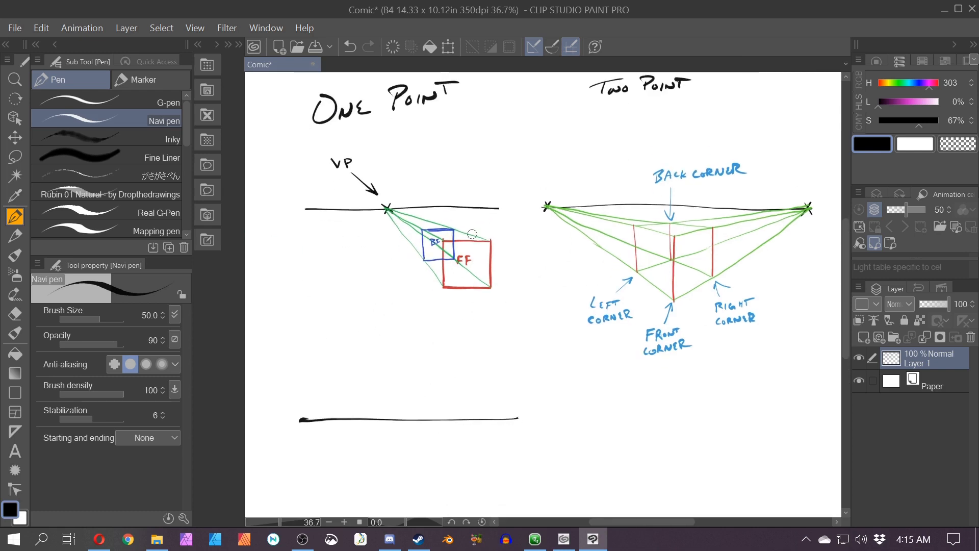
Step: Try circling the one-point box sketch
mouse_move(439, 301)
mouse_down()
mouse_move(470, 312)
mouse_move(470, 230)
mouse_up()
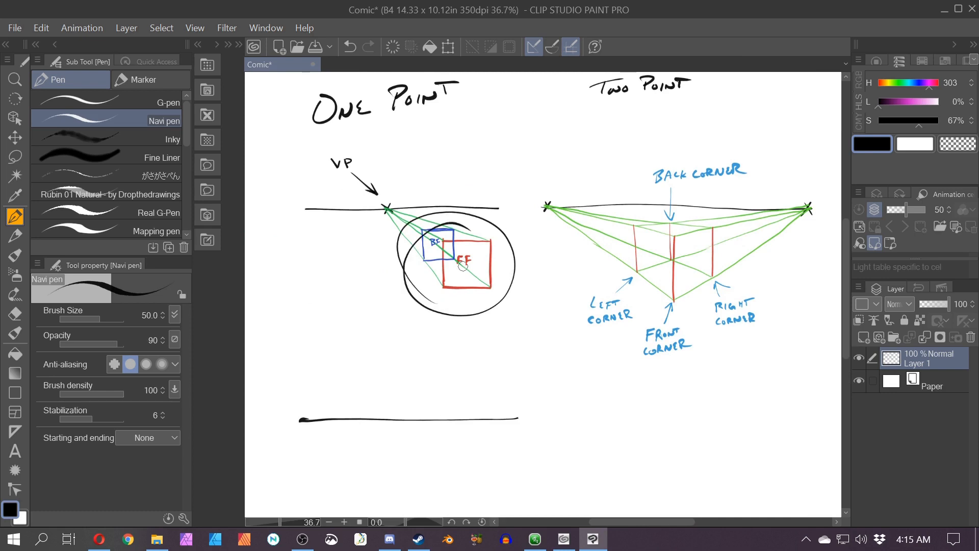
key(ctrl+z)
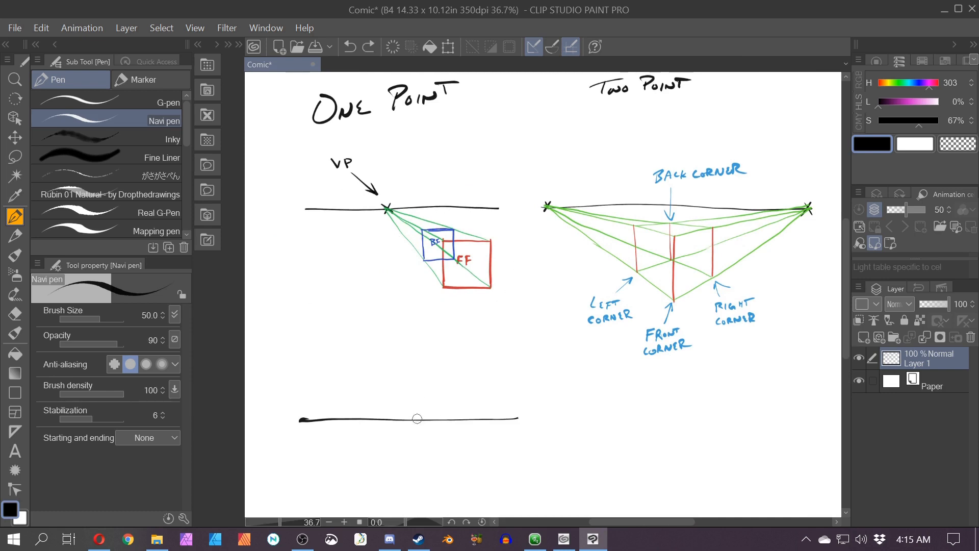
Step: Draw a small box on the ground line and label it SIDE VIEW
drag(417, 406, 434, 405)
scroll(311, 433, up, 3)
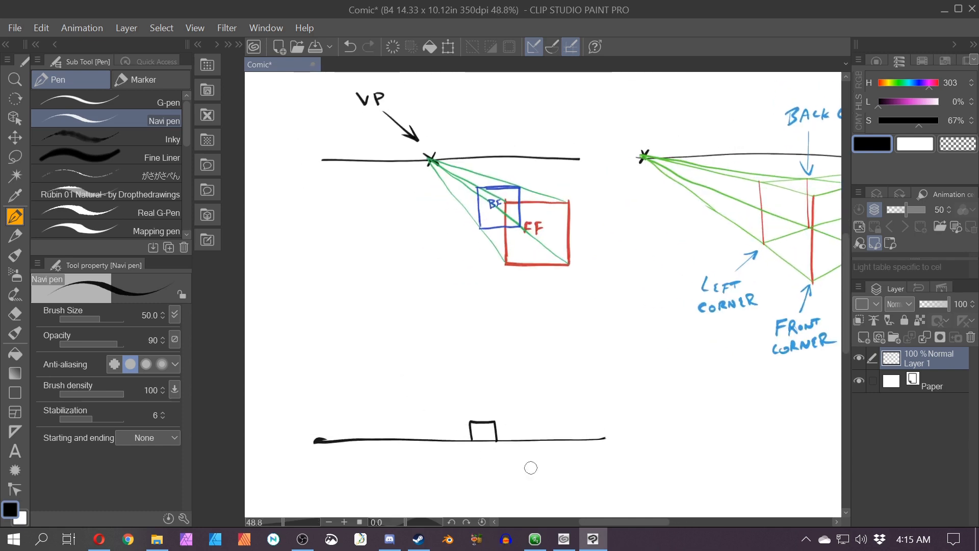
drag(419, 449, 531, 465)
Step: Sketch two cameras above the ground line, one raised above the other, with arrows pointing right
scroll(530, 459, up, 1)
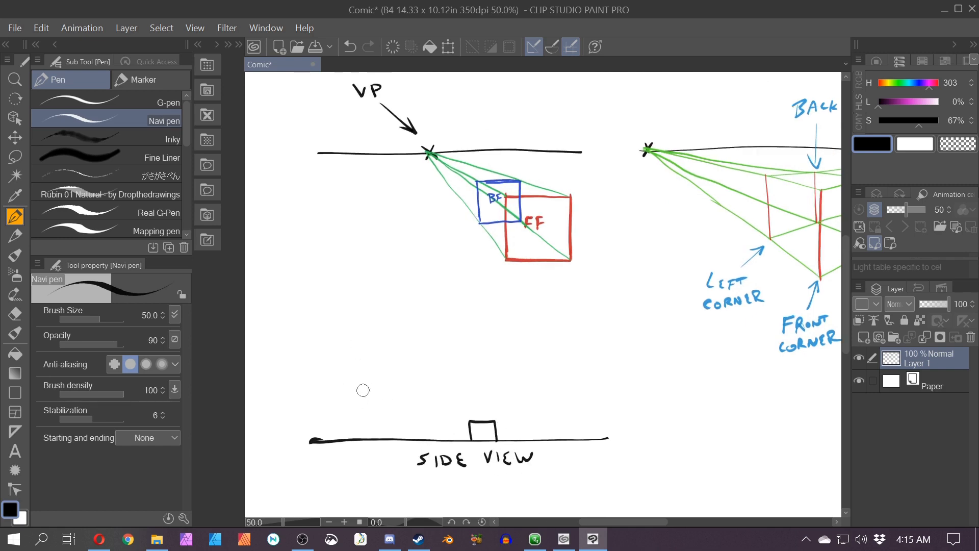
mouse_move(386, 391)
mouse_down()
mouse_move(363, 391)
mouse_move(365, 407)
mouse_move(382, 408)
mouse_move(367, 381)
mouse_move(437, 392)
mouse_up()
key(ctrl+z)
drag(419, 386, 420, 398)
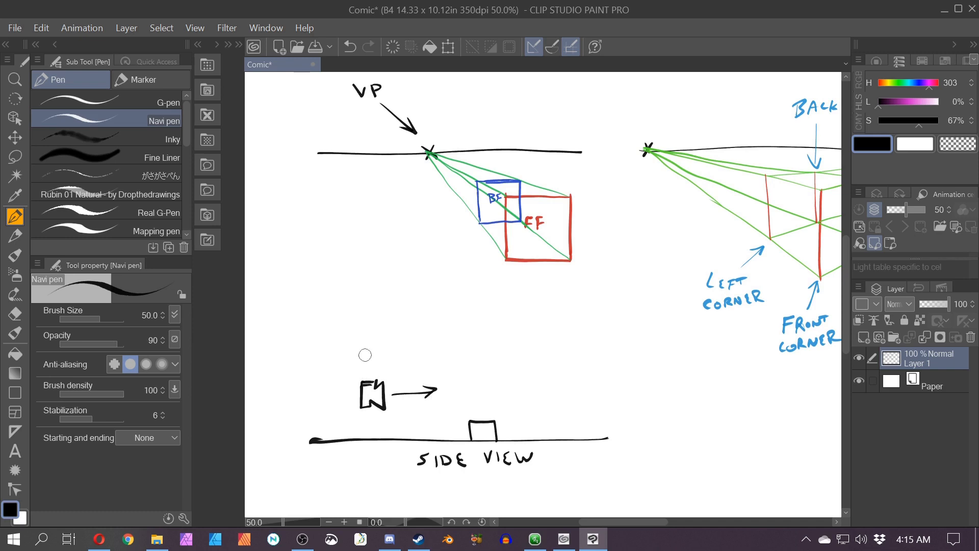
mouse_move(368, 375)
mouse_down()
mouse_move(374, 336)
mouse_move(362, 287)
mouse_move(374, 290)
mouse_move(376, 311)
mouse_move(430, 294)
mouse_move(412, 308)
mouse_up()
Step: Draw a curved arrow from the ONE POINT title down to the camera sketches
key(space)
drag(452, 452, 396, 429)
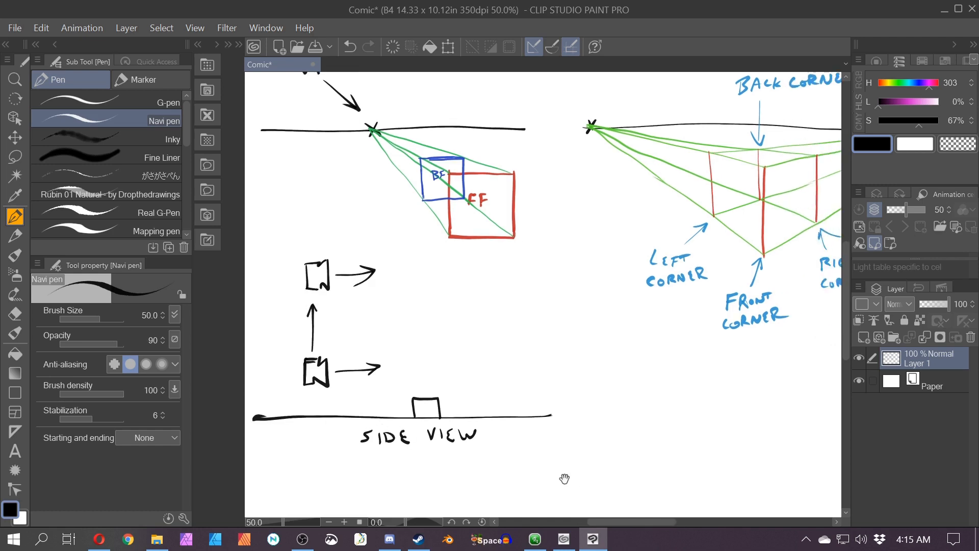
mouse_move(564, 476)
mouse_down()
mouse_move(411, 415)
mouse_move(490, 452)
mouse_move(525, 457)
mouse_up()
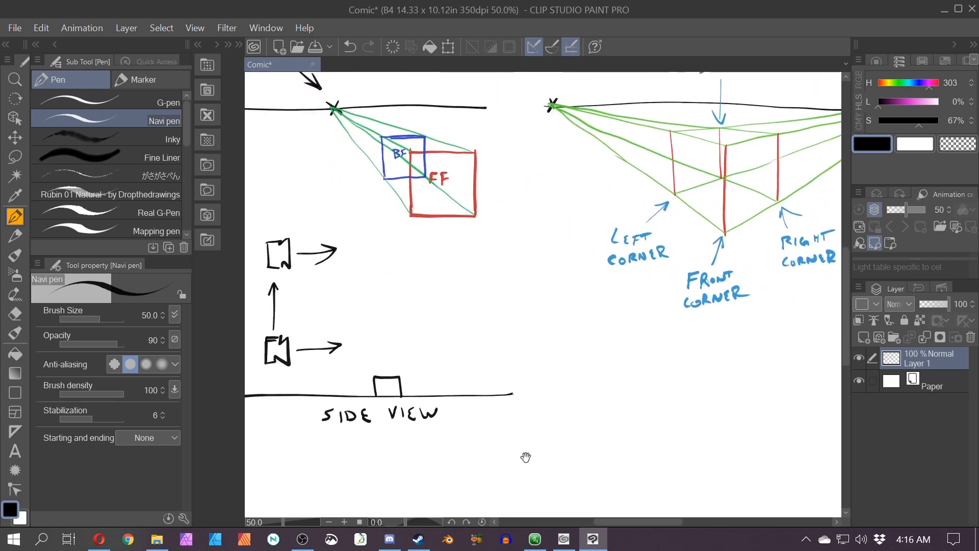
scroll(525, 454, down, 3)
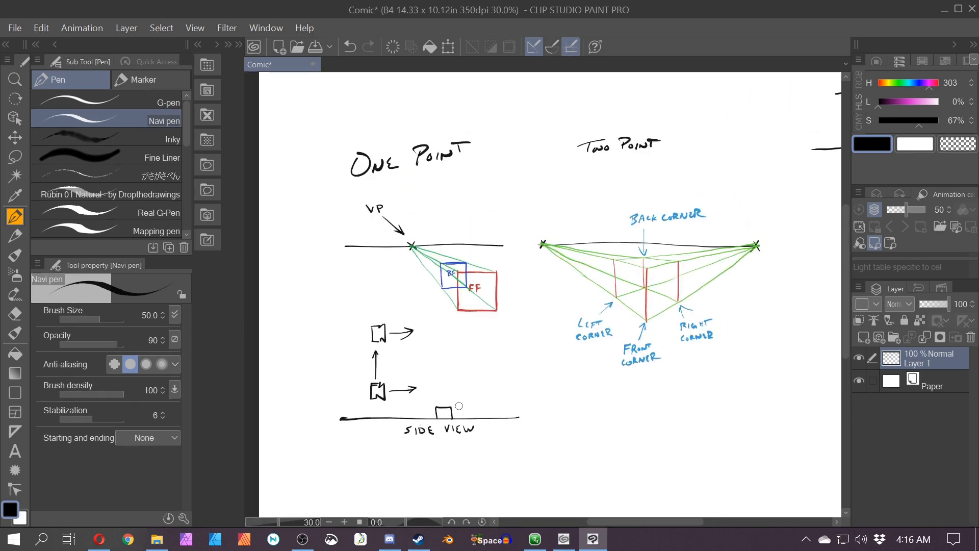
drag(312, 318, 352, 355)
mouse_move(345, 330)
mouse_down()
mouse_move(352, 355)
mouse_move(334, 356)
mouse_up()
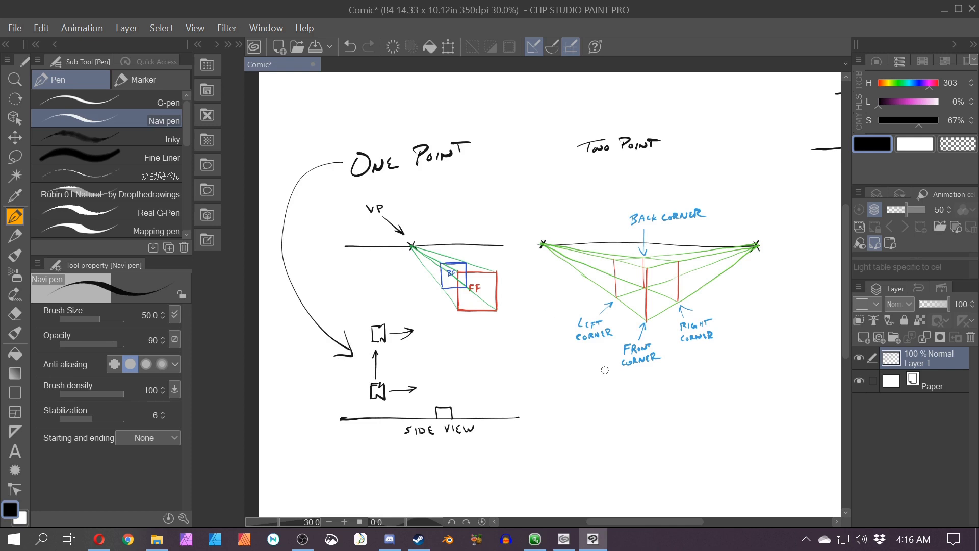
Step: Draw a curved arrow from the two-point diagram down to the side view
drag(634, 380, 529, 416)
drag(529, 417, 543, 426)
scroll(503, 425, up, 2)
drag(413, 352, 418, 389)
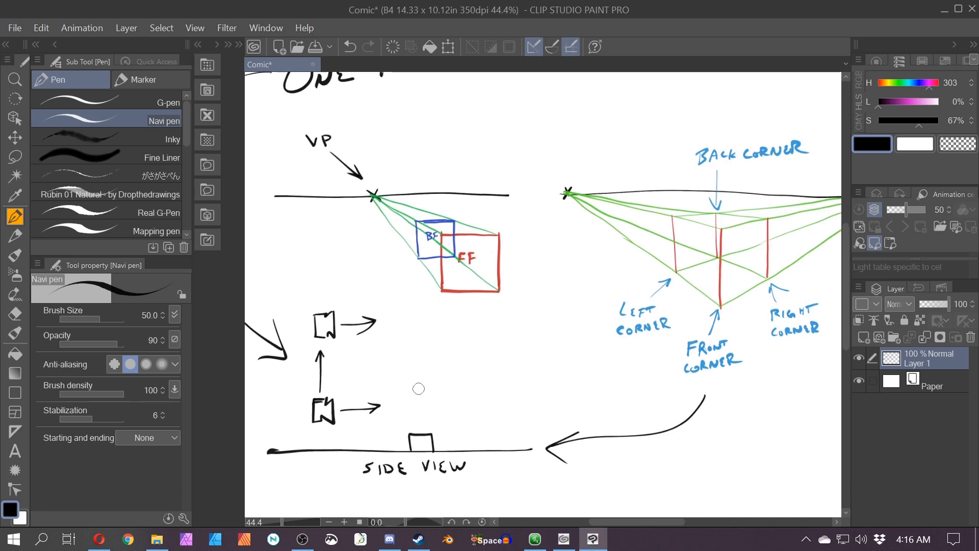
Step: Add a second box divided by a vertical line on the side-view ground line
mouse_move(493, 432)
mouse_down()
mouse_move(494, 449)
mouse_move(476, 449)
mouse_move(505, 450)
mouse_up()
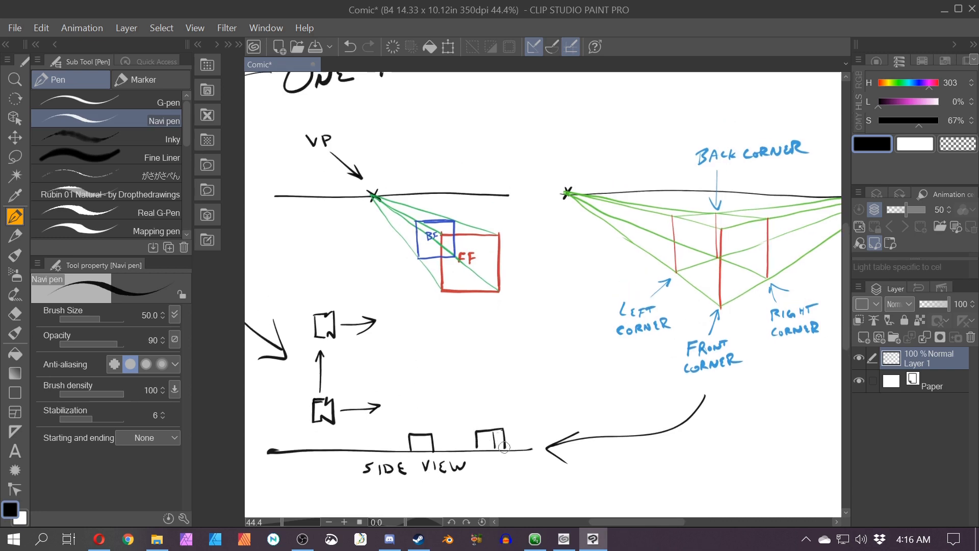
scroll(526, 480, up, 2)
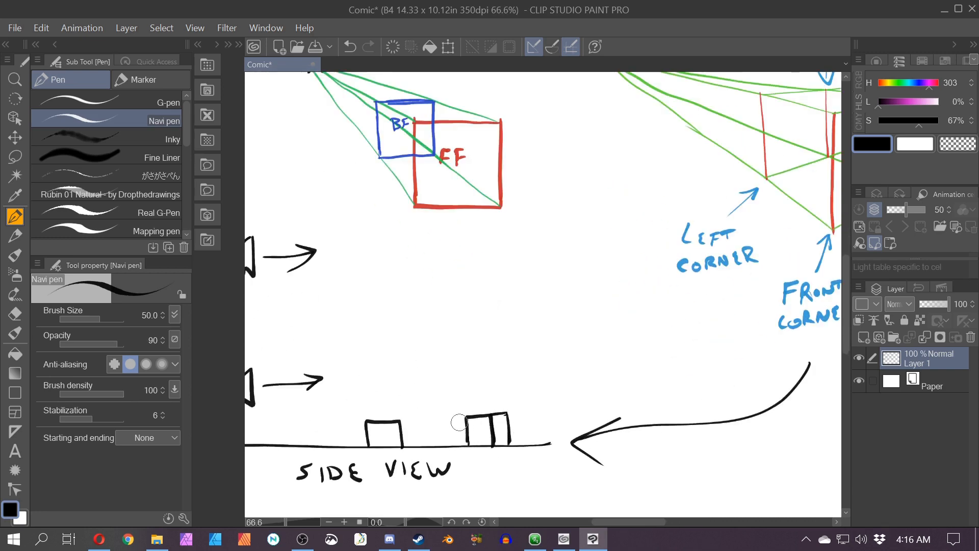
scroll(453, 422, down, 3)
mouse_move(351, 409)
mouse_down()
mouse_move(338, 411)
mouse_move(352, 421)
mouse_move(528, 434)
mouse_up()
key(ctrl+z)
key(ctrl+z)
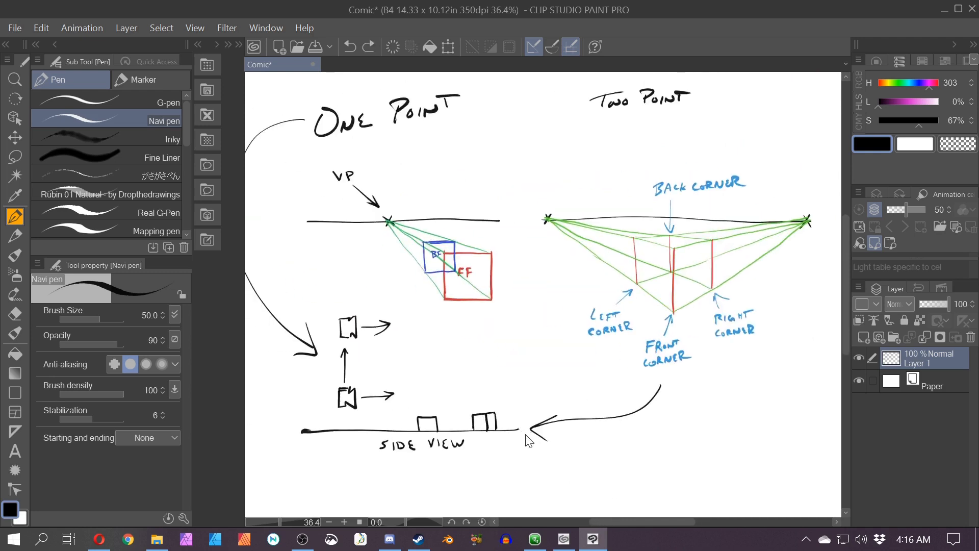
Step: Draw a ground line beneath the two-point diagram's right side, in the three-point area
drag(701, 330, 409, 292)
scroll(592, 338, down, 3)
drag(590, 339, 606, 314)
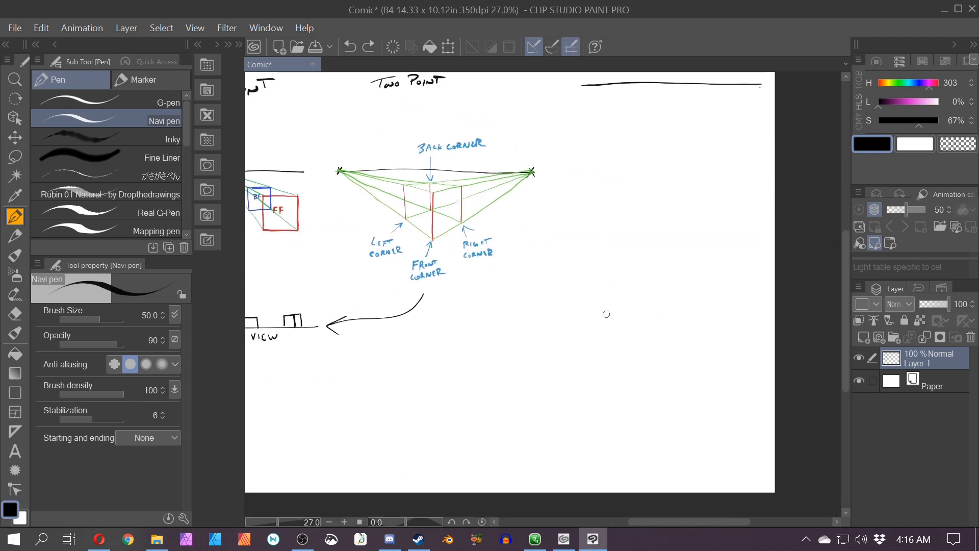
drag(737, 325, 611, 320)
key(ctrl+z)
drag(736, 326, 526, 323)
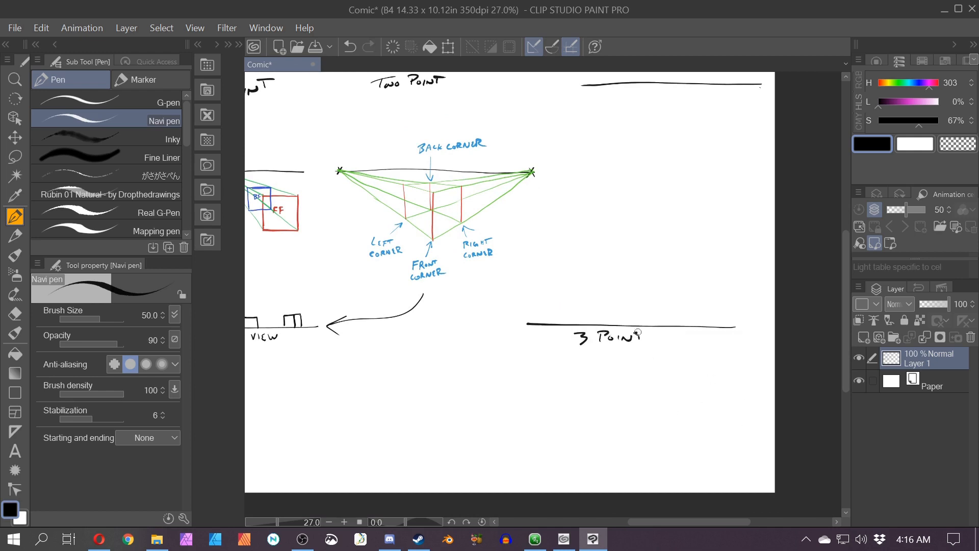
Step: Write 3 POINT SIDE VIEW beneath the three-point ground line
drag(581, 359, 578, 365)
drag(594, 355, 591, 365)
mouse_move(602, 355)
mouse_down()
mouse_move(603, 364)
mouse_move(645, 352)
mouse_up()
drag(651, 355, 649, 360)
drag(656, 355, 660, 360)
drag(655, 357, 660, 356)
drag(665, 356, 680, 353)
scroll(484, 330, up, 1)
drag(484, 331, 411, 374)
drag(488, 305, 415, 322)
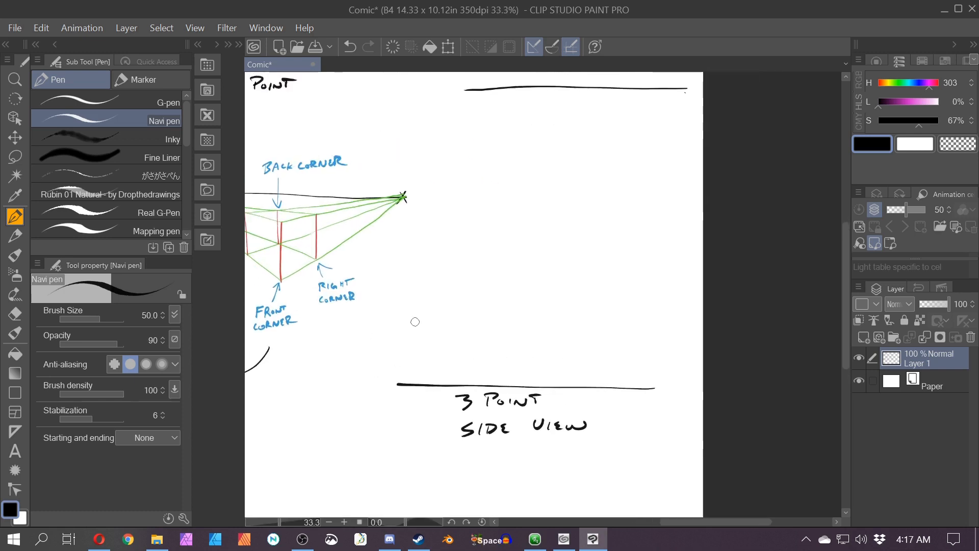
Step: Sketch a tall building on the ground line with an upward-tilted camera and arrows aimed at it
mouse_move(557, 385)
mouse_down()
mouse_move(557, 296)
mouse_move(590, 316)
mouse_move(588, 386)
mouse_up()
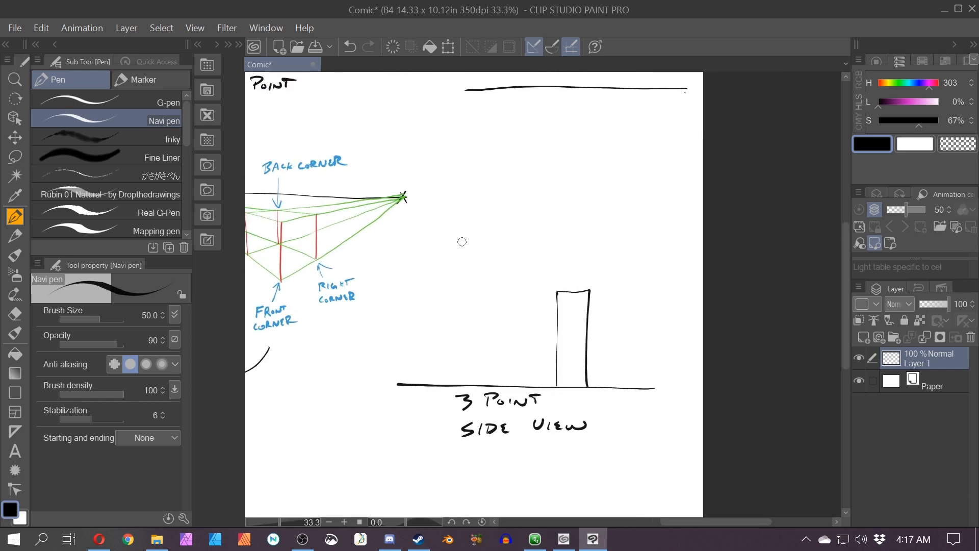
mouse_move(455, 228)
mouse_down()
mouse_move(436, 248)
mouse_move(453, 229)
mouse_move(472, 239)
mouse_move(453, 255)
mouse_move(463, 251)
mouse_move(546, 298)
mouse_up()
mouse_move(532, 282)
mouse_down()
mouse_move(541, 291)
mouse_move(522, 295)
mouse_up()
mouse_move(443, 396)
mouse_down()
mouse_move(472, 304)
mouse_move(468, 255)
mouse_move(501, 277)
mouse_move(491, 283)
mouse_move(539, 191)
mouse_up()
drag(539, 190, 516, 208)
drag(529, 207, 536, 262)
drag(536, 263, 618, 323)
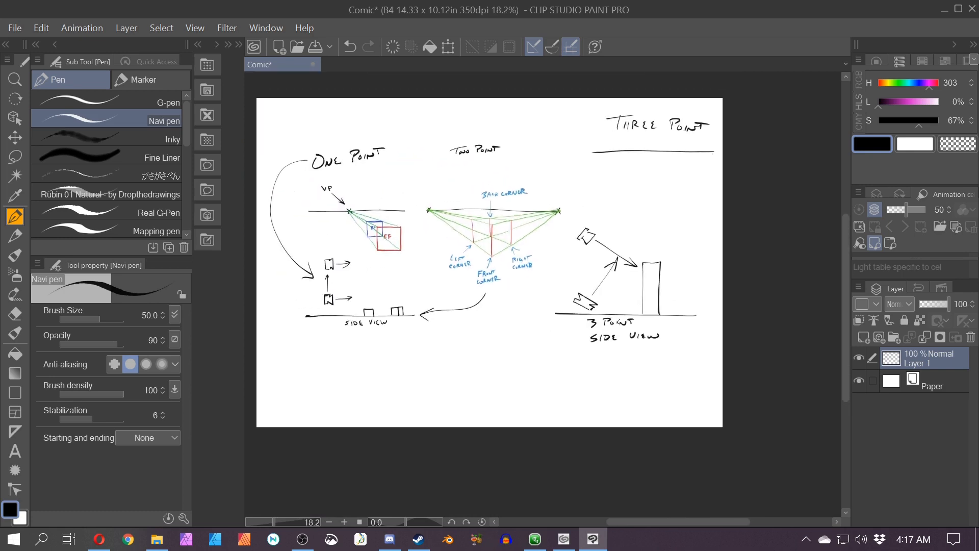
scroll(613, 308, up, 2)
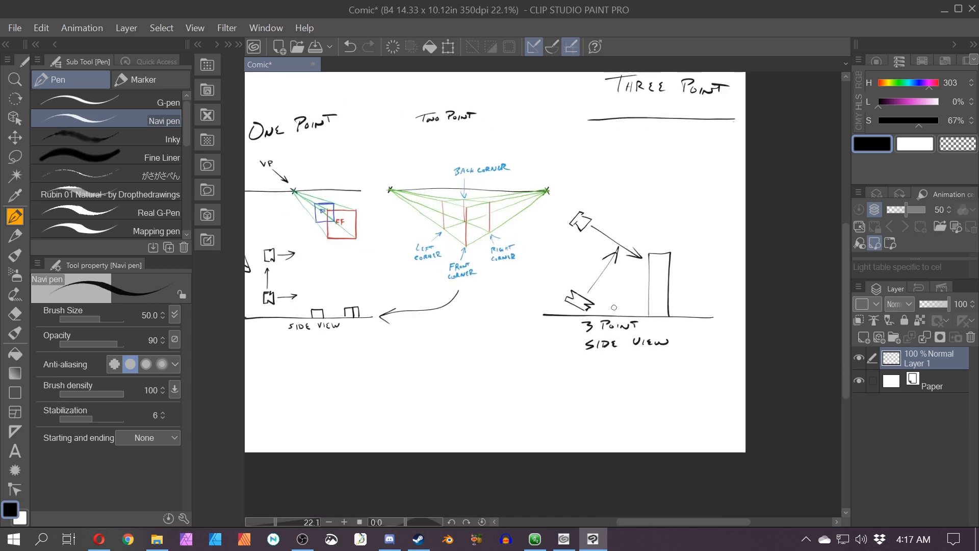
drag(592, 315, 647, 372)
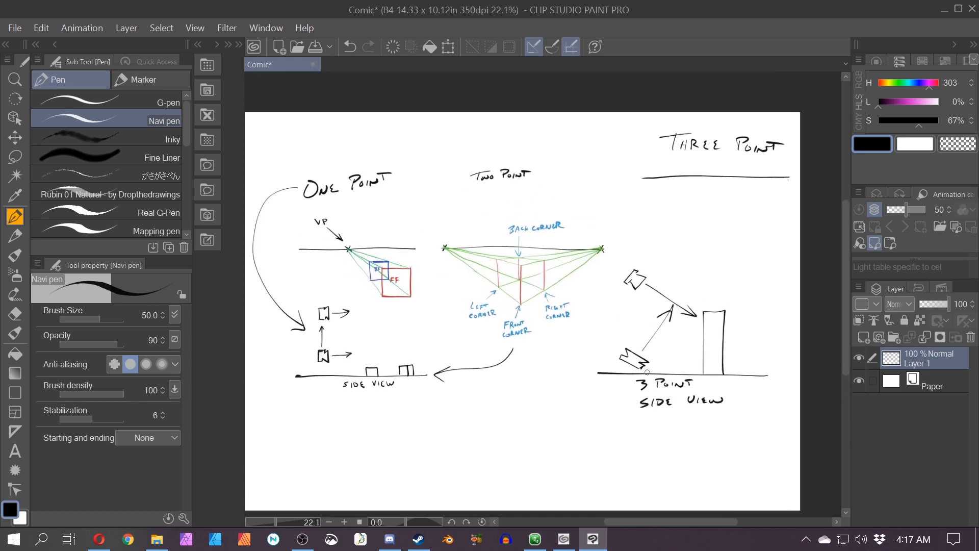
Step: Undo all the side-view sketches, arrows and labels back to the THREE POINT horizon line
key(ctrl+z)
key(ctrl+z)
key(ctrl+z)
key(ctrl+z)
key(ctrl+z)
key(ctrl+z)
key(ctrl+z)
key(ctrl+z)
key(ctrl+z)
key(ctrl+z)
key(ctrl+z)
key(ctrl+z)
key(ctrl+z)
key(ctrl+z)
key(ctrl+z)
key(ctrl+z)
key(ctrl+z)
key(ctrl+z)
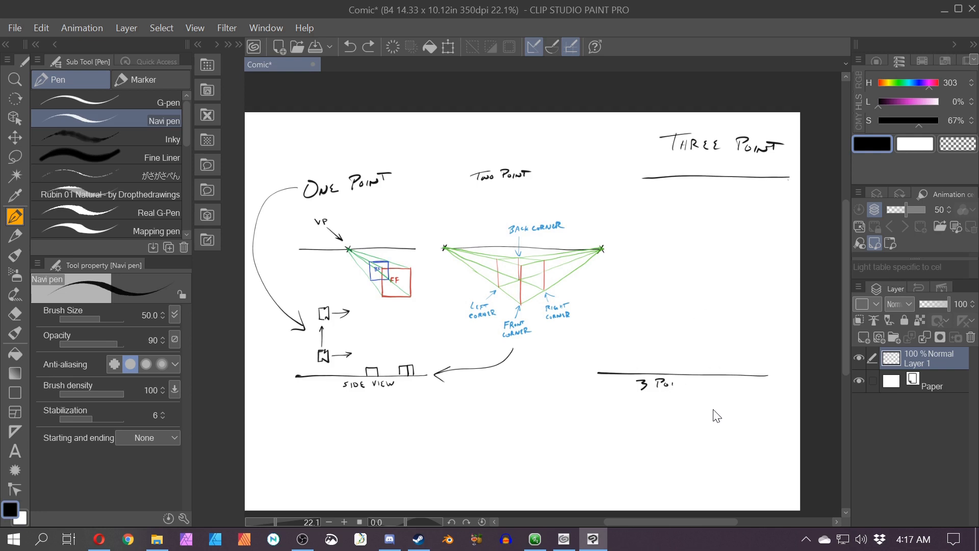
key(ctrl+z)
key(ctrl+z)
key(ctrl+z)
key(ctrl+z)
key(ctrl+z)
key(ctrl+z)
key(ctrl+z)
key(ctrl+z)
key(ctrl+z)
key(ctrl+z)
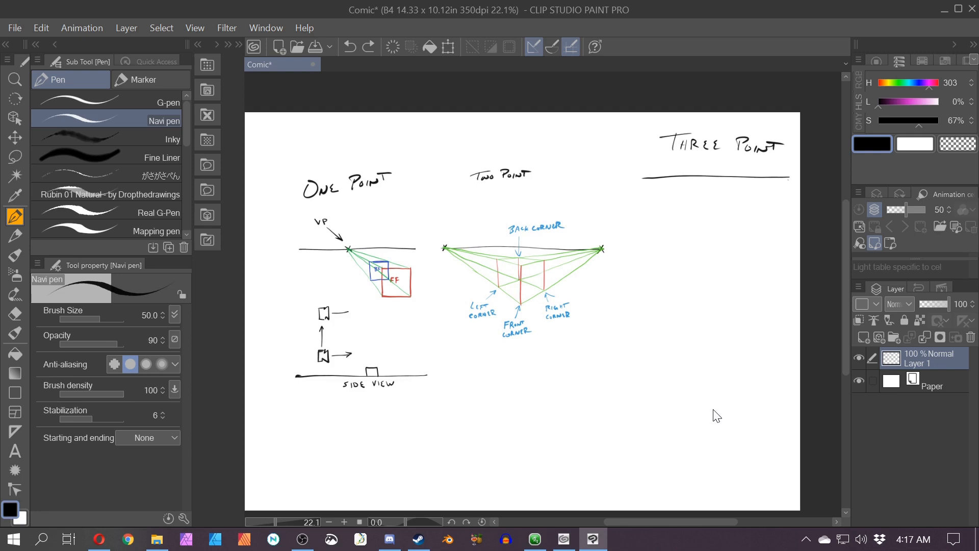
key(ctrl+z)
key(ctrl+z)
key(ctrl+z)
key(ctrl+z)
key(ctrl+z)
key(ctrl+z)
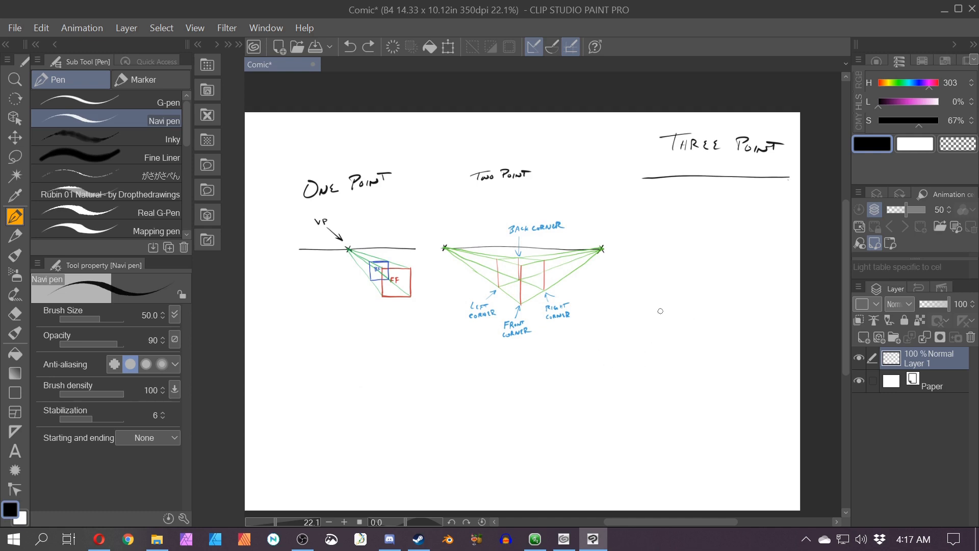
Step: Mark vanishing points with an X at both ends of the THREE POINT horizon line
drag(659, 310, 541, 372)
scroll(604, 345, up, 1)
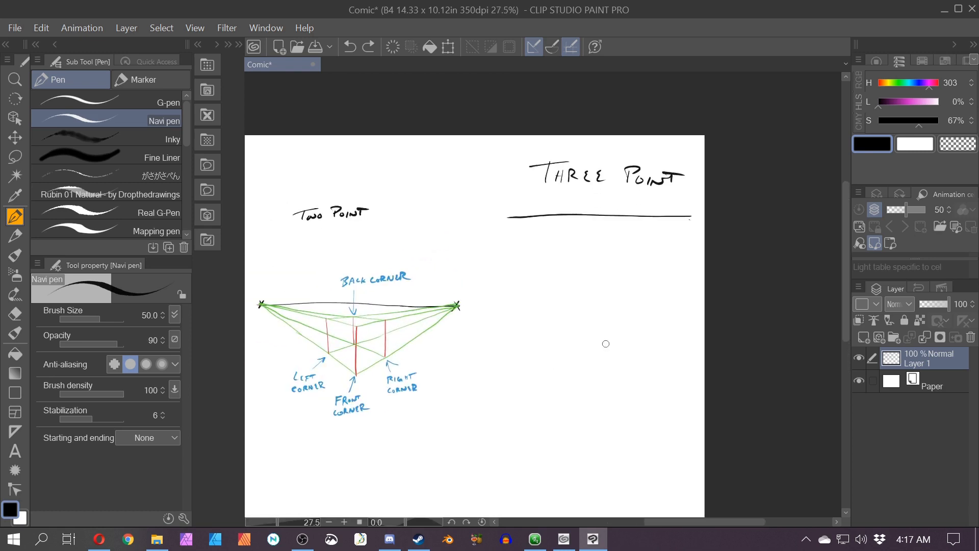
drag(571, 411, 518, 412)
scroll(496, 301, up, 1)
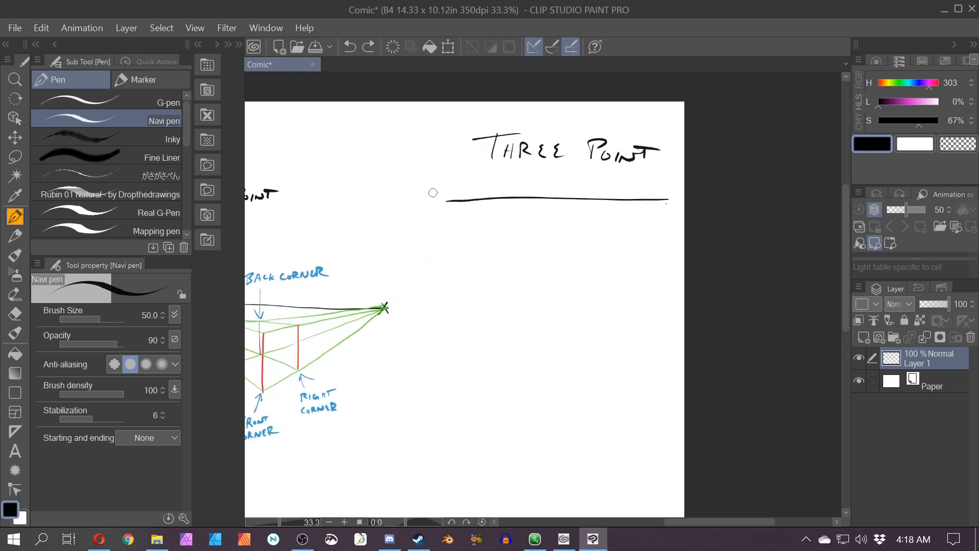
drag(461, 201, 407, 201)
drag(666, 193, 659, 203)
Step: Mark a third vanishing point with an X far below the middle of the horizon line
drag(418, 406, 476, 393)
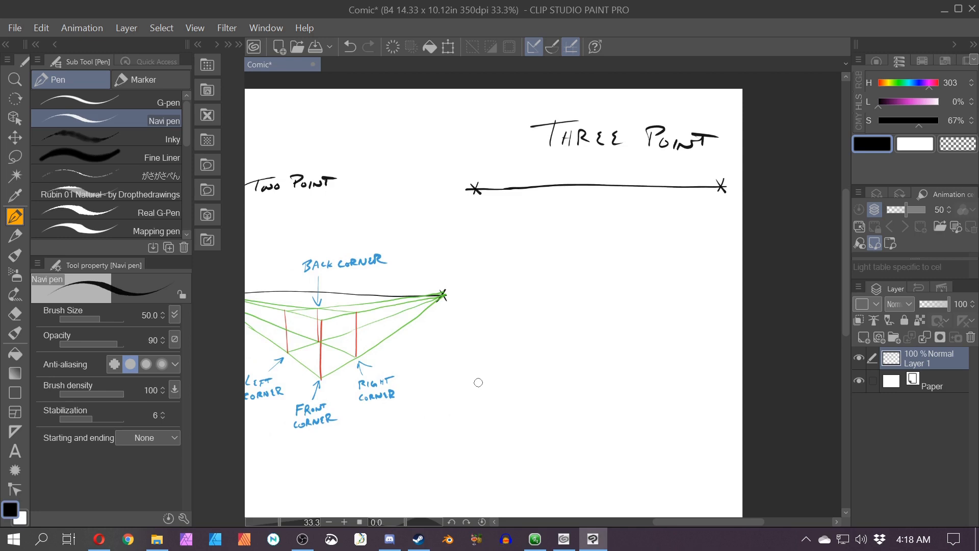
drag(351, 463, 472, 461)
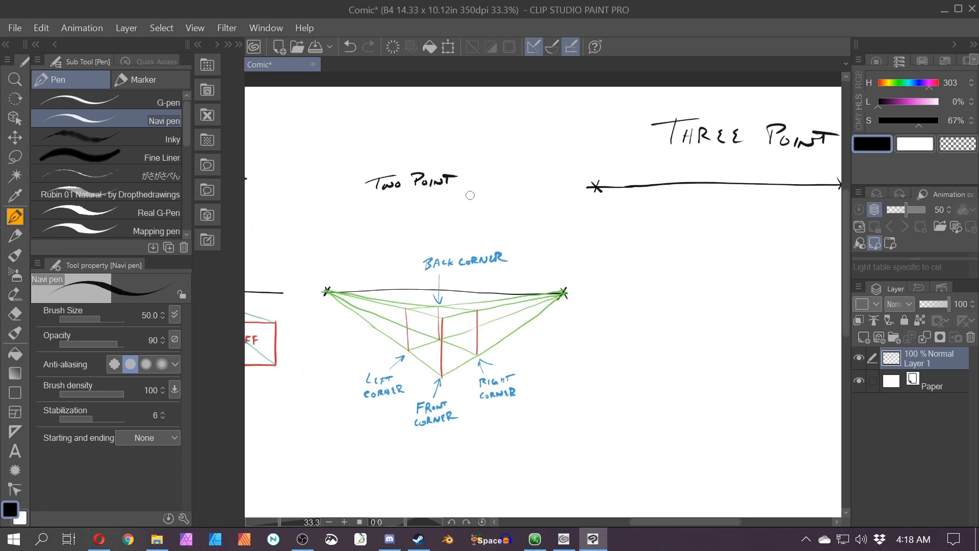
mouse_move(368, 155)
mouse_down()
mouse_move(392, 150)
mouse_move(324, 184)
mouse_move(374, 149)
mouse_up()
key(ctrl+z)
mouse_move(739, 364)
mouse_down()
mouse_move(565, 373)
mouse_move(541, 356)
mouse_up()
drag(542, 341, 553, 356)
drag(452, 375, 422, 422)
scroll(422, 407, up, 1)
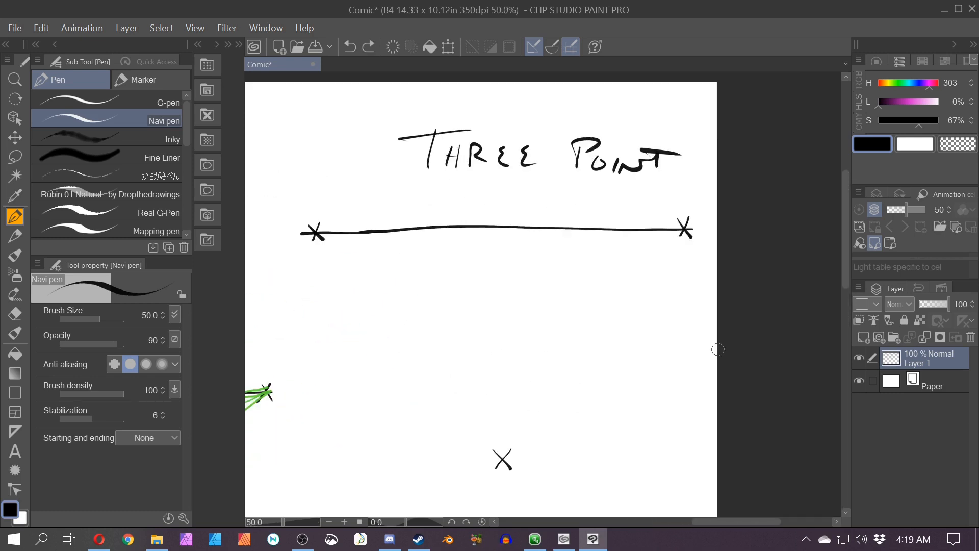
scroll(717, 349, down, 6)
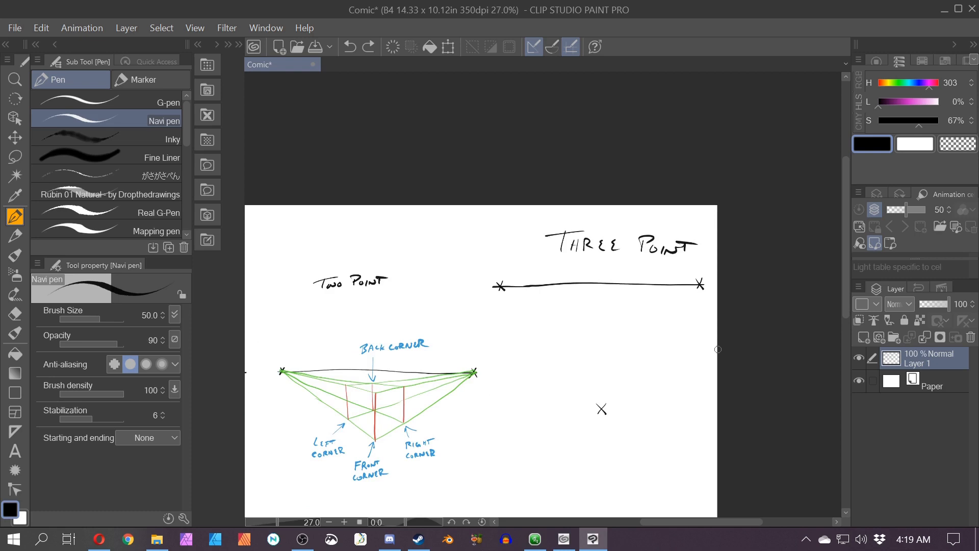
Step: Switch the pen colour to magenta with 55% lightness
mouse_move(289, 442)
mouse_down()
mouse_move(340, 390)
mouse_move(433, 350)
mouse_move(472, 351)
mouse_up()
scroll(472, 350, down, 5)
click(911, 103)
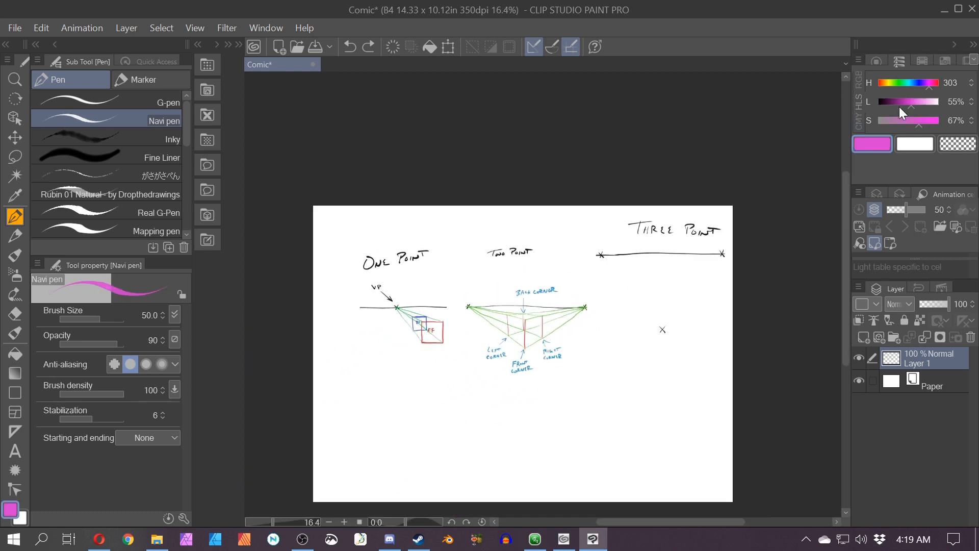
key(space)
drag(355, 412, 341, 404)
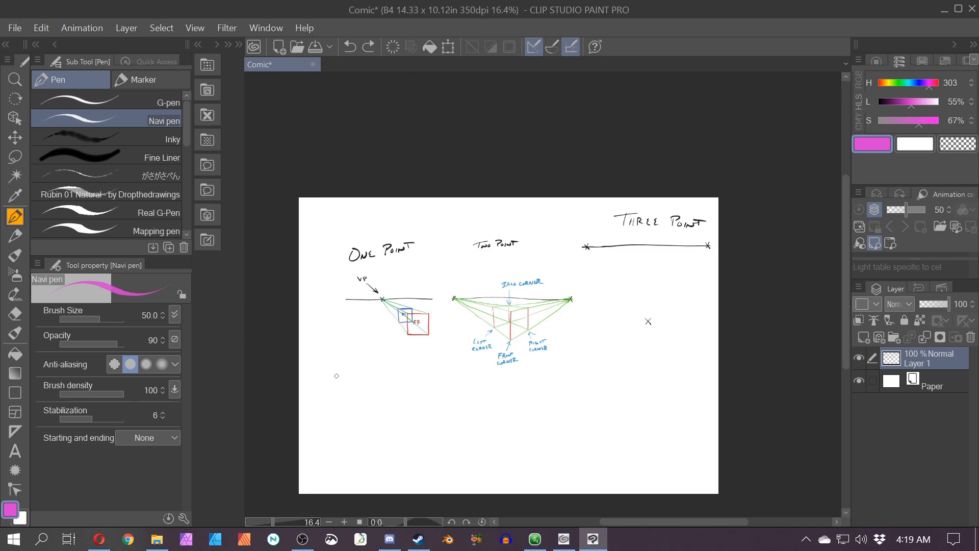
Step: Try drawing magenta vertical lines along both edges of the page
drag(314, 296, 316, 356)
drag(703, 289, 702, 359)
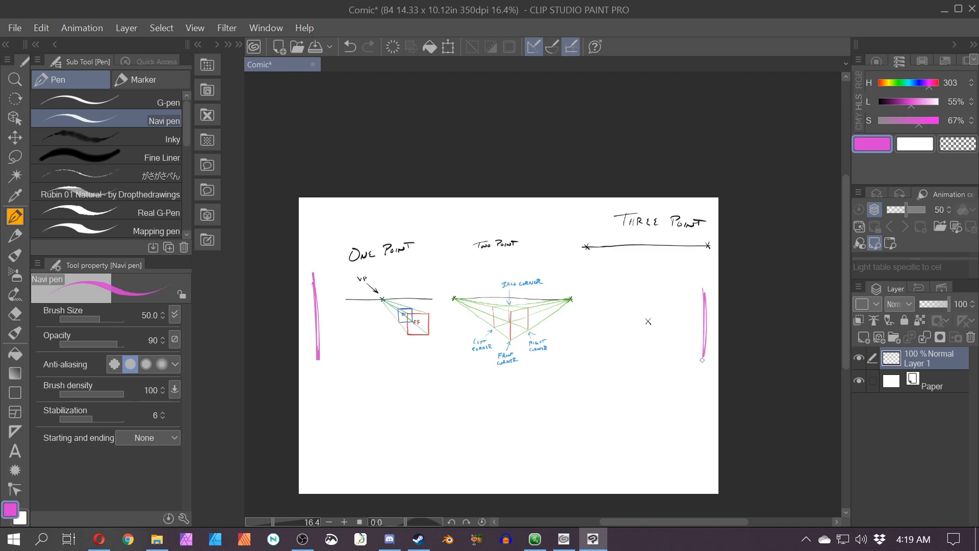
drag(512, 204, 459, 206)
drag(535, 468, 520, 464)
key(ctrl+z)
key(ctrl+z)
key(ctrl+z)
key(ctrl+z)
drag(617, 314, 428, 408)
scroll(429, 408, up, 11)
drag(454, 321, 387, 343)
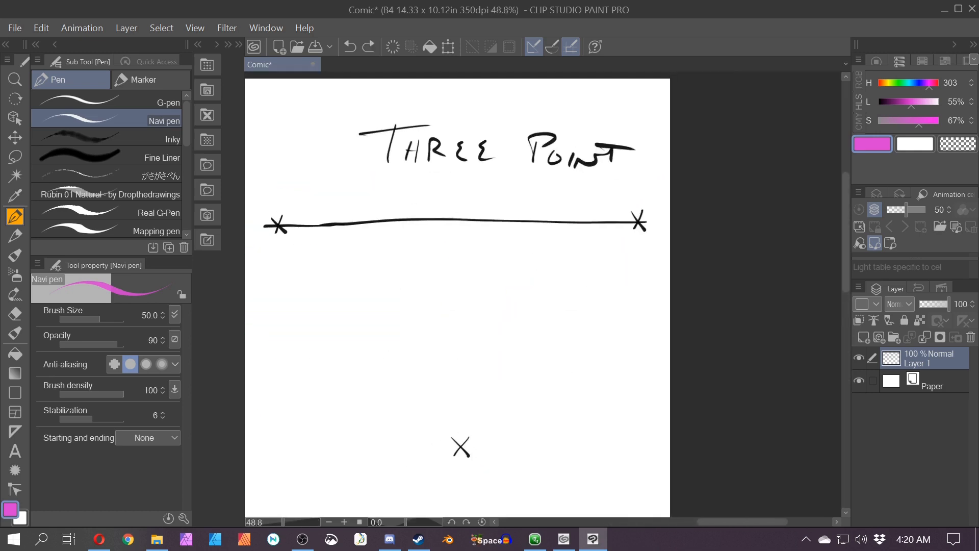
scroll(387, 342, down, 6)
drag(255, 506, 375, 461)
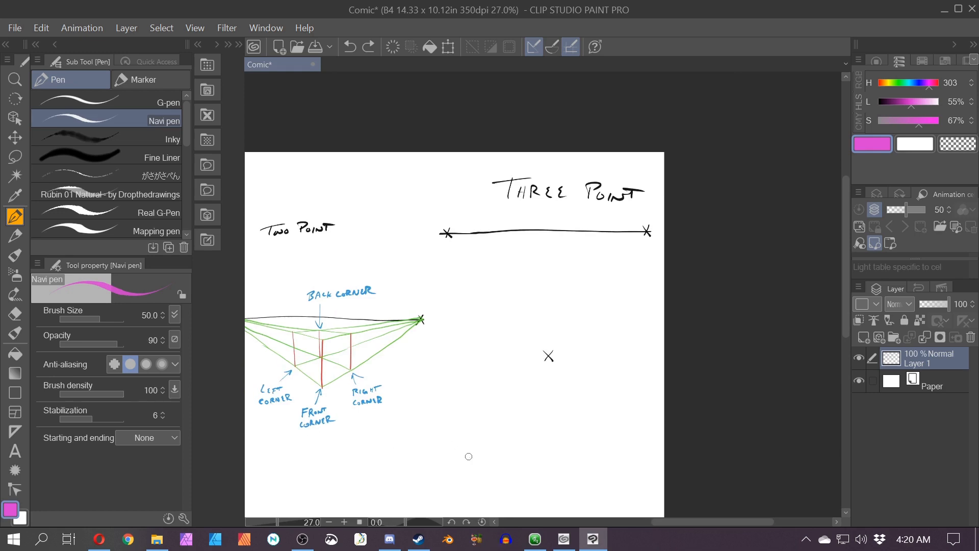
drag(469, 457, 392, 408)
drag(407, 430, 422, 409)
scroll(395, 413, up, 1)
key(ctrl+z)
key(ctrl+z)
key(ctrl+z)
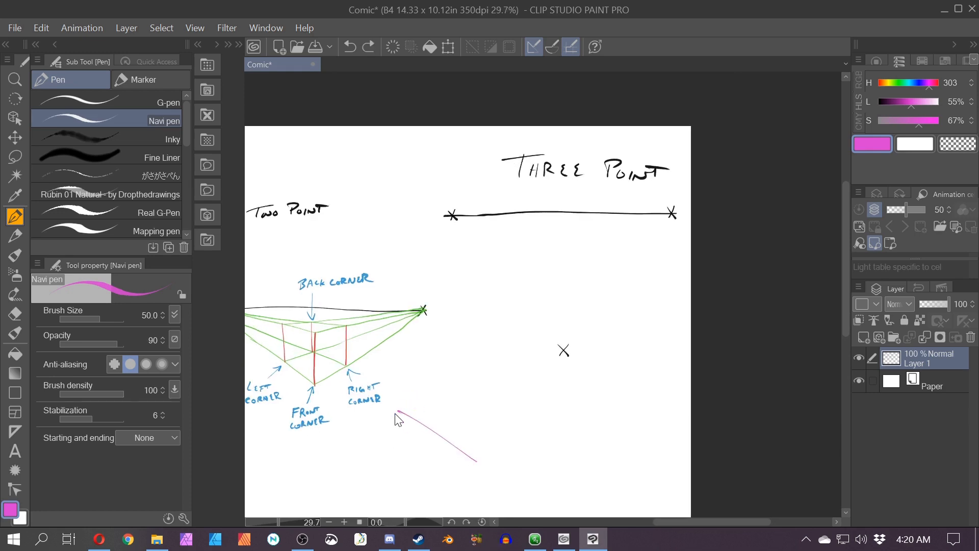
scroll(396, 411, up, 3)
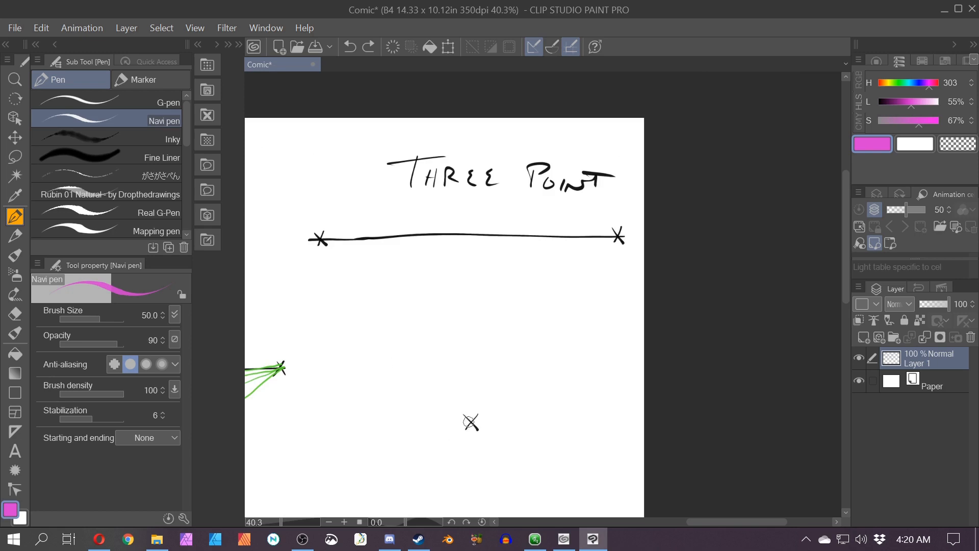
Step: Draw a magenta line from the lower vanishing point up toward the horizon, trimming its top end with the eraser
drag(469, 416, 479, 277)
key(ctrl+z)
drag(471, 421, 519, 288)
key(e)
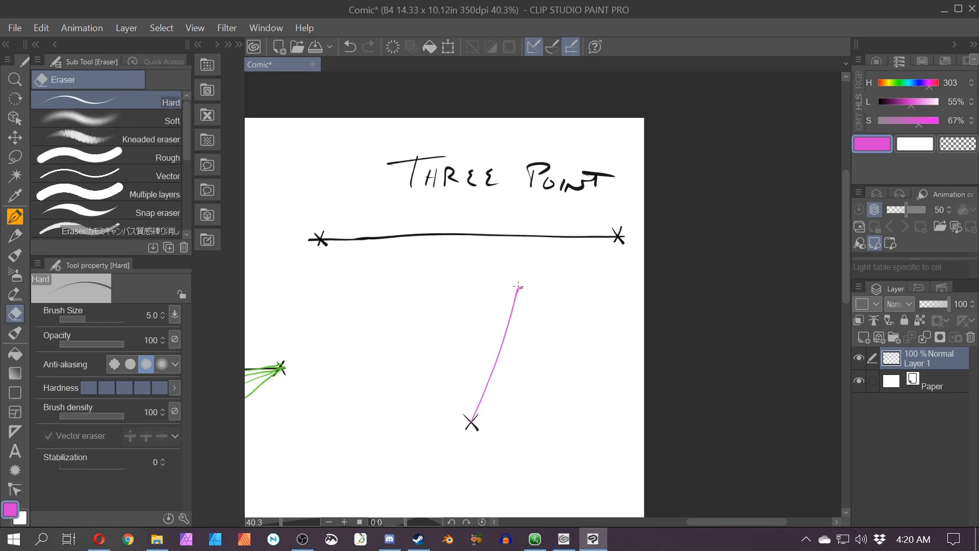
key(bracketright)
key(bracketright)
key(bracketright)
key(bracketright)
key(bracketright)
key(bracketright)
key(bracketright)
key(bracketright)
key(bracketright)
key(bracketright)
key(bracketright)
drag(524, 287, 522, 288)
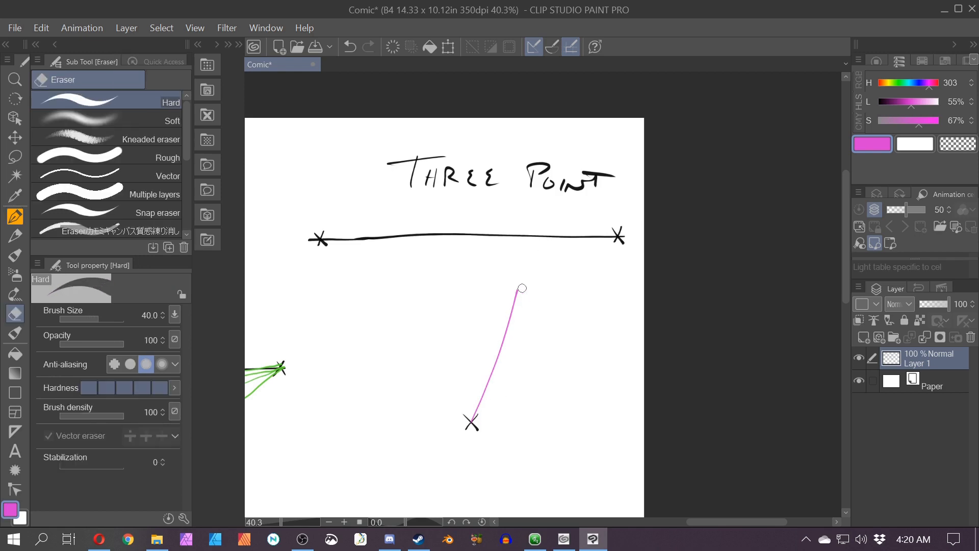
key(p)
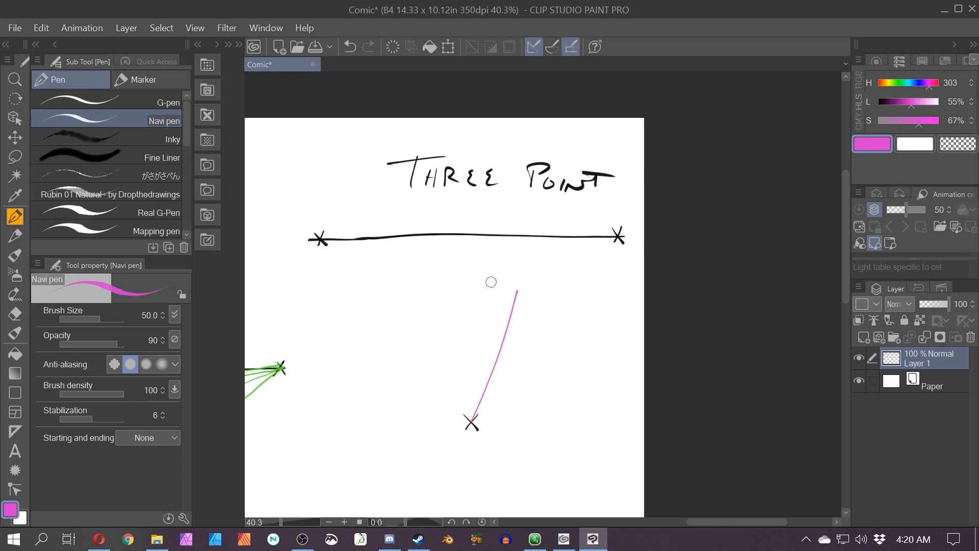
Step: Switch the pen to green and draw lines from both ends of the magenta line to the left and right vanishing points
click(900, 83)
drag(517, 291, 329, 241)
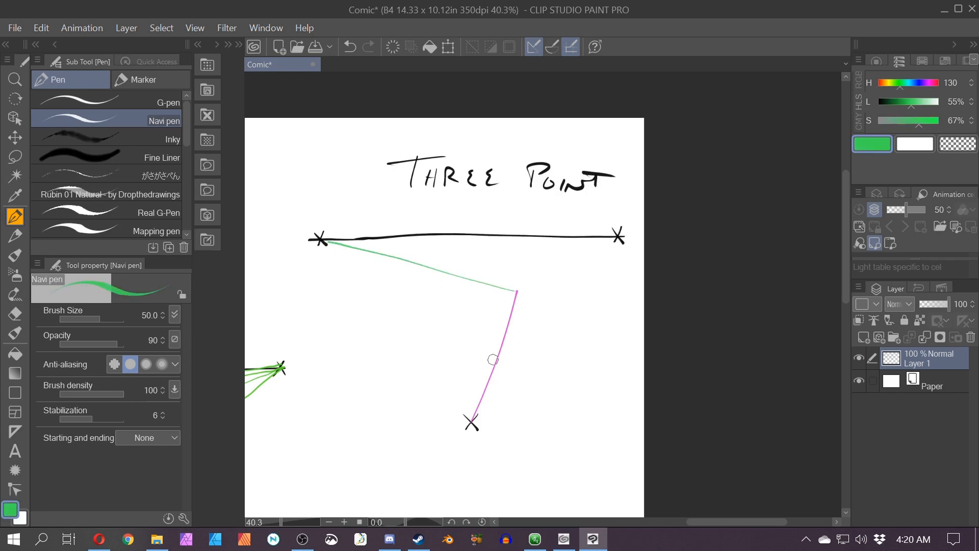
drag(477, 401, 403, 328)
drag(326, 243, 411, 334)
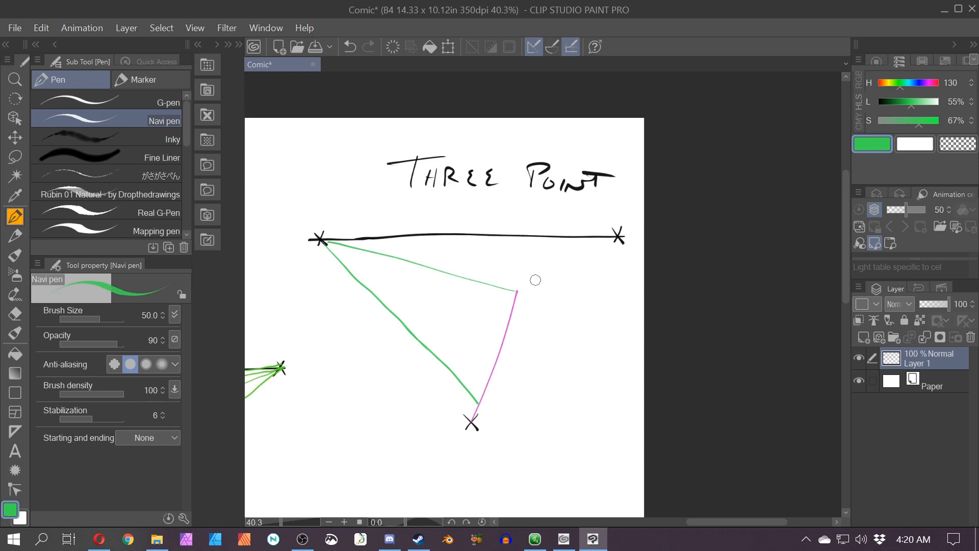
drag(515, 292, 622, 233)
drag(477, 404, 617, 237)
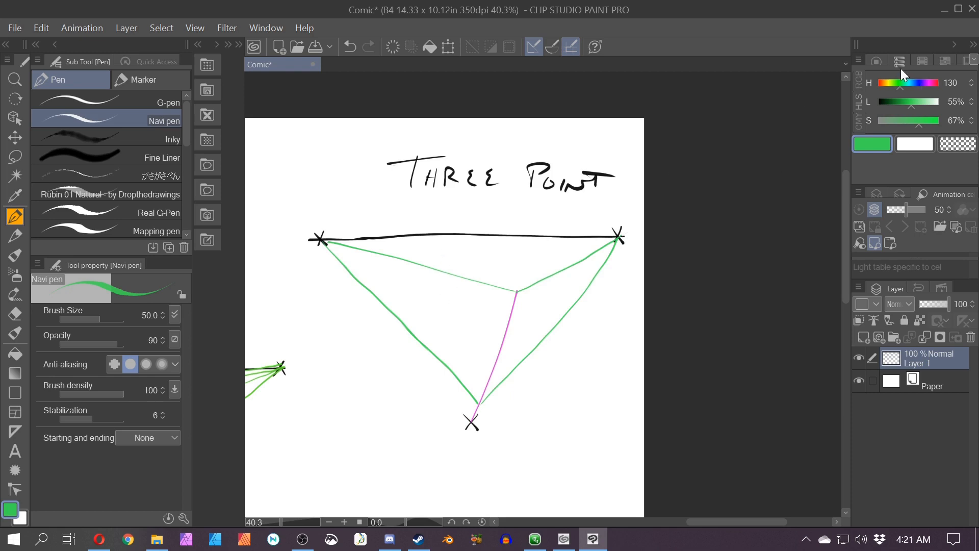
Step: Switch the pen to purple and draw two more lines rising from the lower vanishing point
click(925, 82)
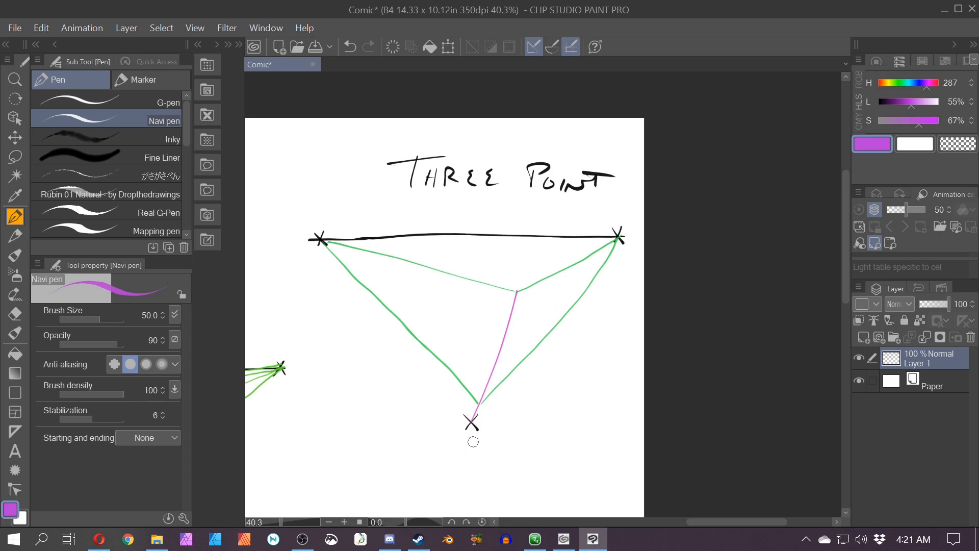
mouse_move(457, 439)
mouse_down()
mouse_move(460, 452)
mouse_move(485, 441)
mouse_move(428, 265)
mouse_up()
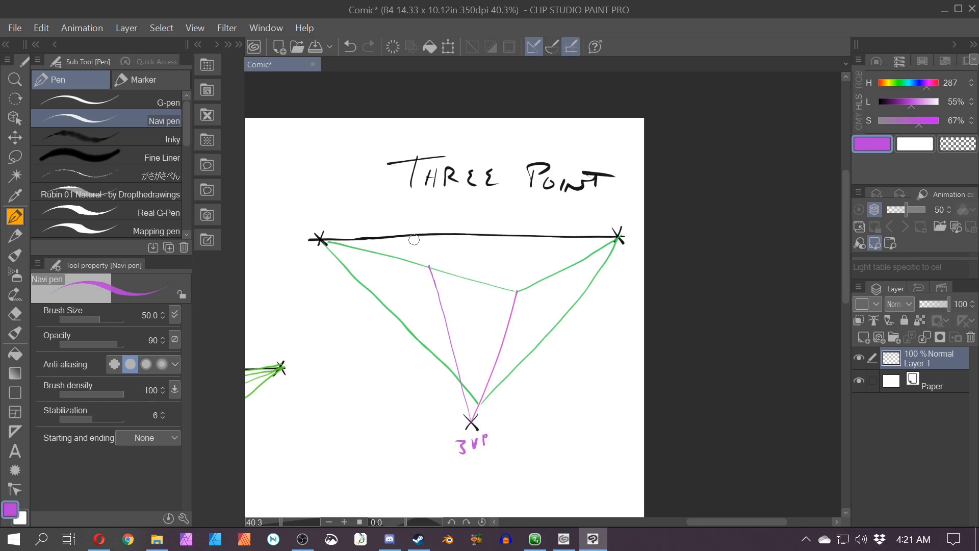
drag(473, 422, 528, 352)
key(ctrl+z)
drag(472, 416, 556, 275)
Step: Switch to green and draw guide lines from the tops of the purple lines to the left and right vanishing points
scroll(561, 274, up, 1)
click(899, 82)
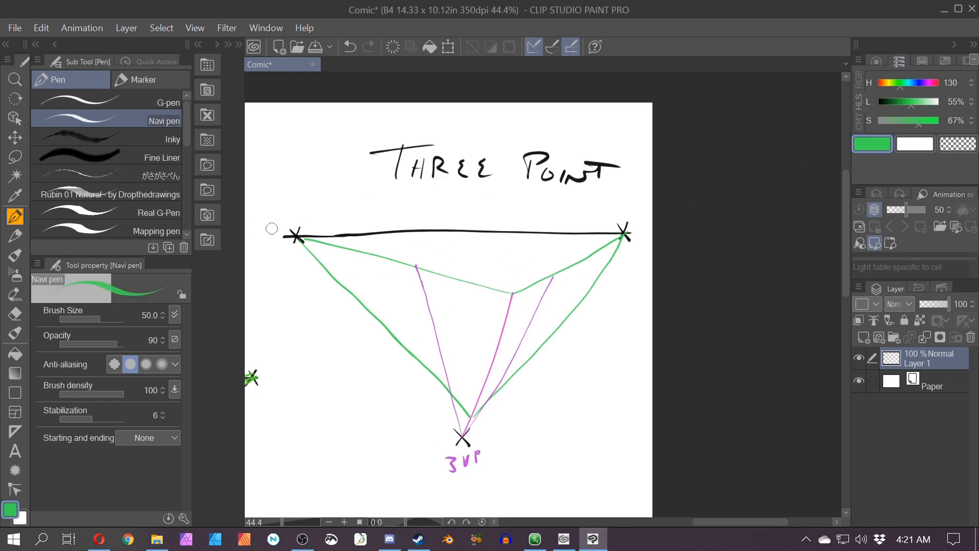
drag(550, 275, 296, 237)
drag(487, 397, 404, 340)
key(ctrl+z)
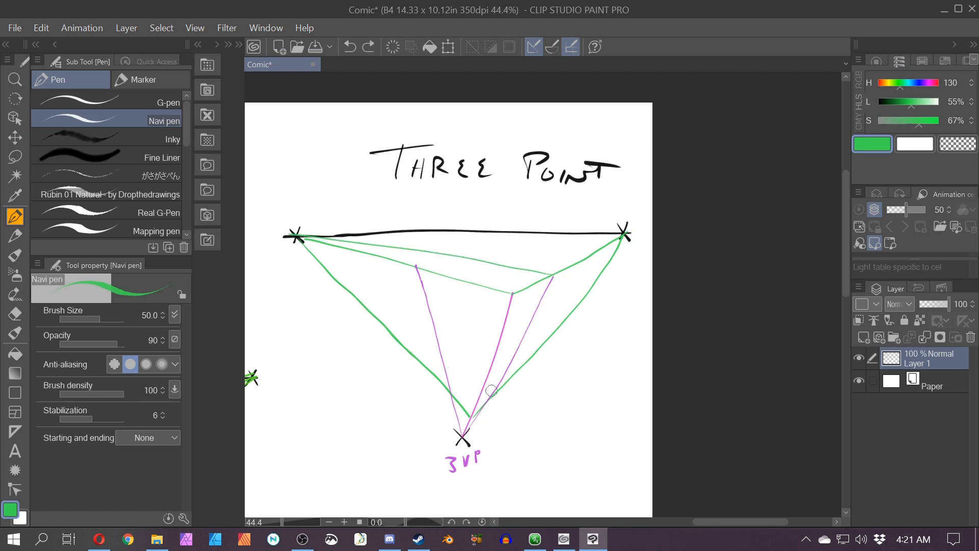
mouse_move(492, 391)
mouse_down()
mouse_move(487, 407)
mouse_move(296, 234)
mouse_up()
key(ctrl+z)
mouse_move(454, 386)
mouse_down()
mouse_move(455, 396)
mouse_move(492, 367)
mouse_move(622, 236)
mouse_up()
key(ctrl+z)
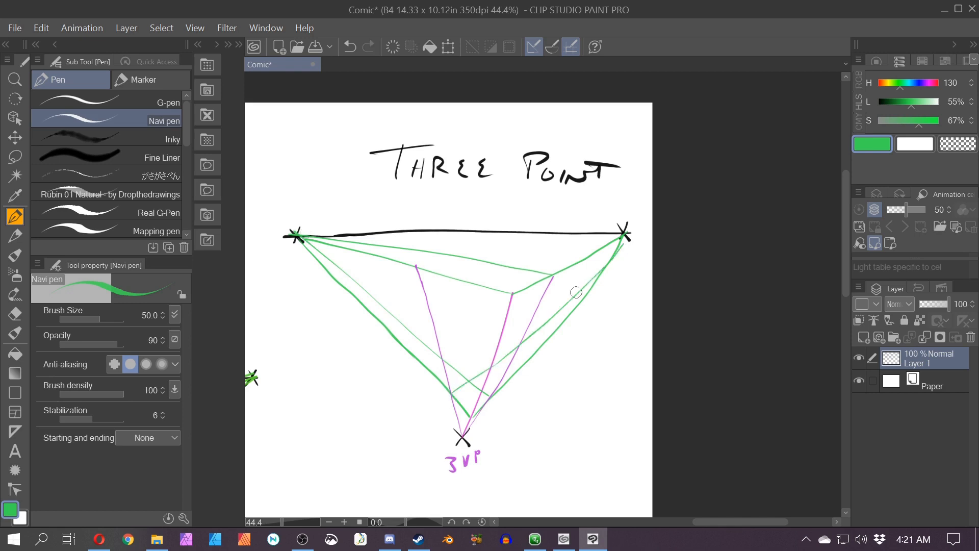
key(ctrl+z)
drag(487, 372, 622, 235)
key(ctrl+z)
key(ctrl+z)
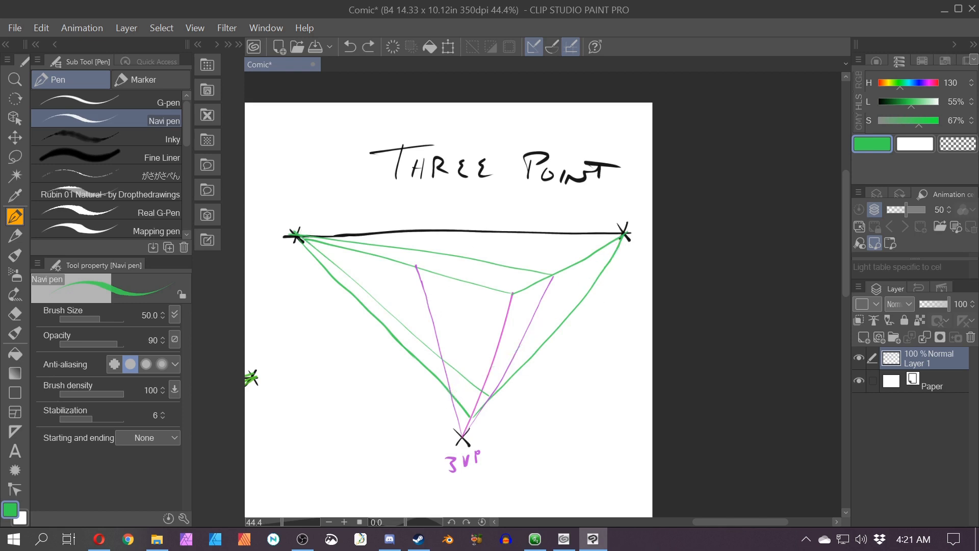
mouse_move(452, 394)
mouse_down()
mouse_move(495, 365)
mouse_move(621, 236)
mouse_up()
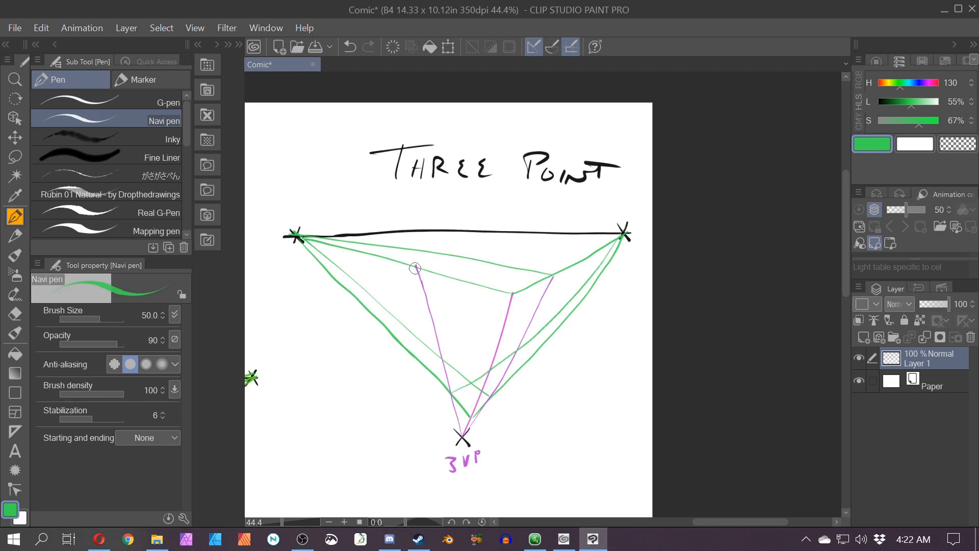
drag(415, 269, 591, 242)
scroll(643, 226, up, 1)
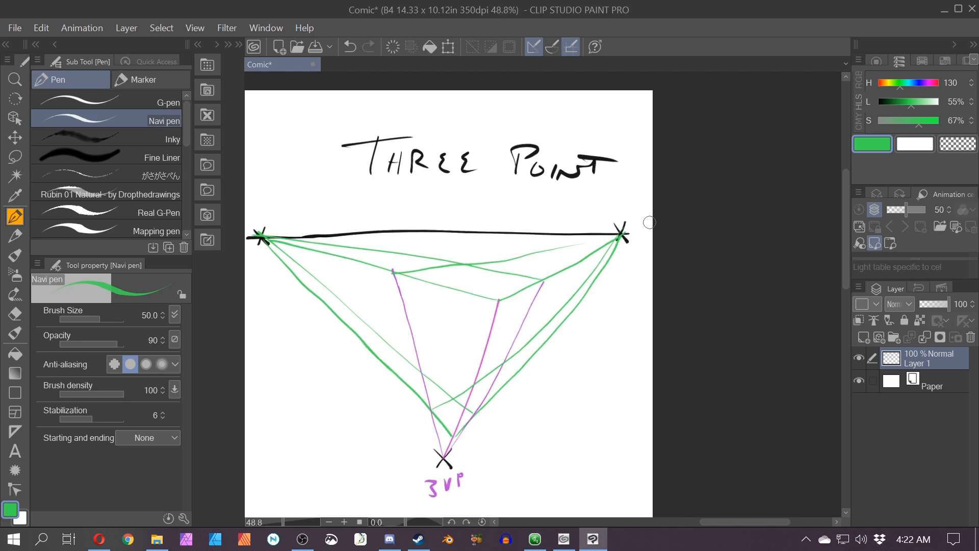
Step: Switch the pen colour to black with 0% lightness
click(920, 87)
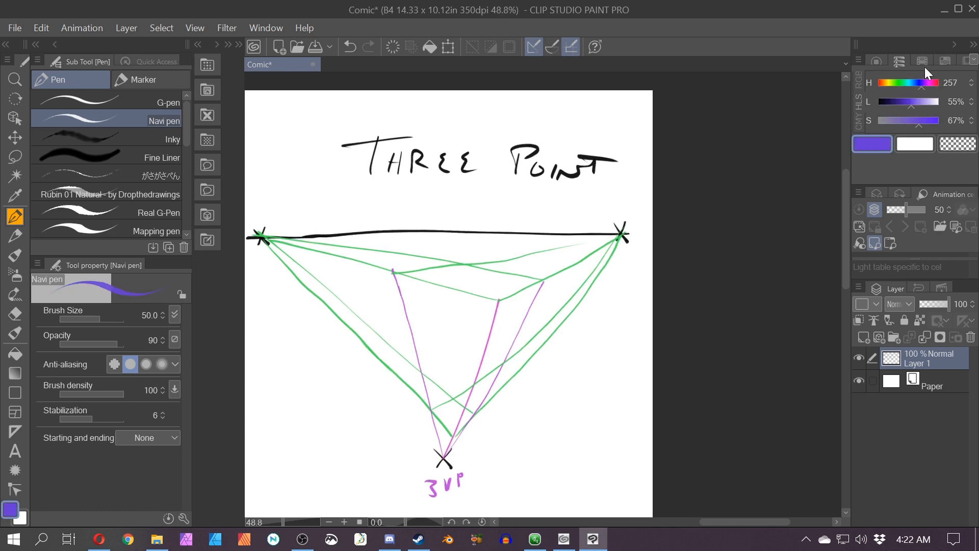
key(space)
drag(345, 406, 437, 387)
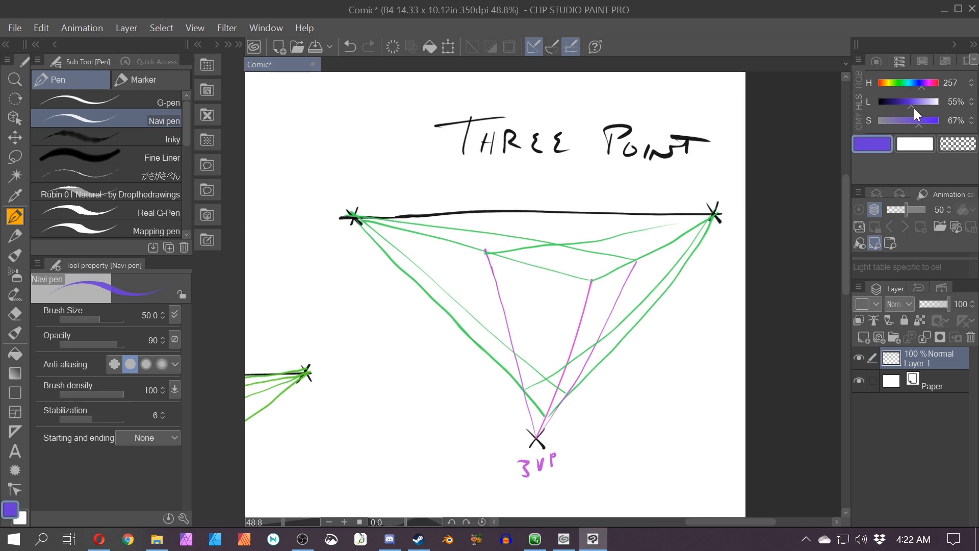
drag(909, 106, 898, 107)
key(space)
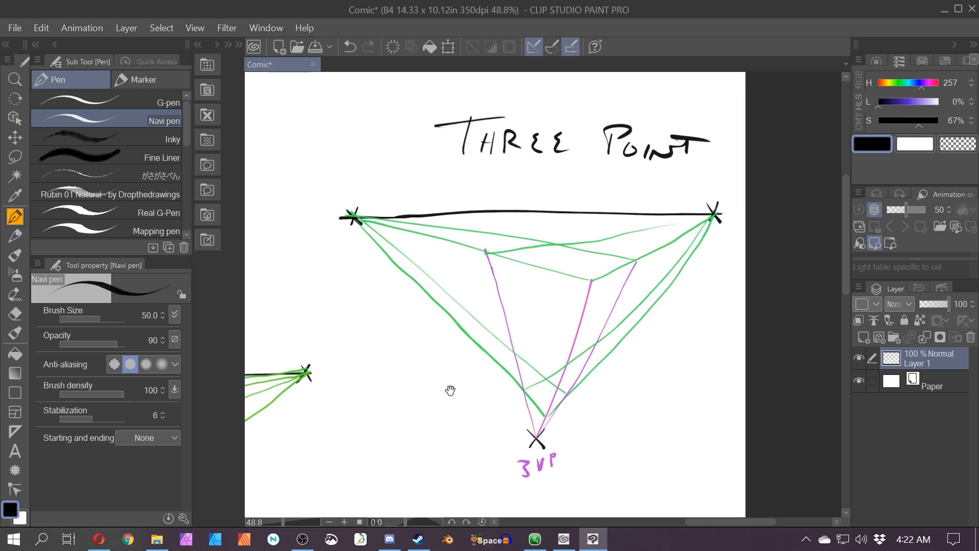
drag(449, 391, 412, 381)
scroll(458, 270, up, 3)
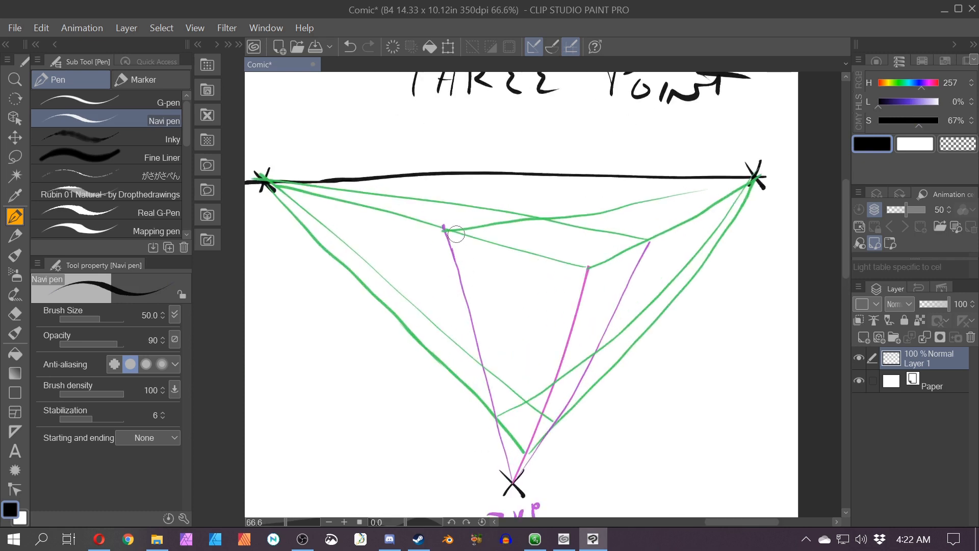
Step: Outline the box in black along the guides, drawing its three vertical edges and top face
drag(445, 226, 473, 321)
scroll(468, 278, up, 1)
key(ctrl+z)
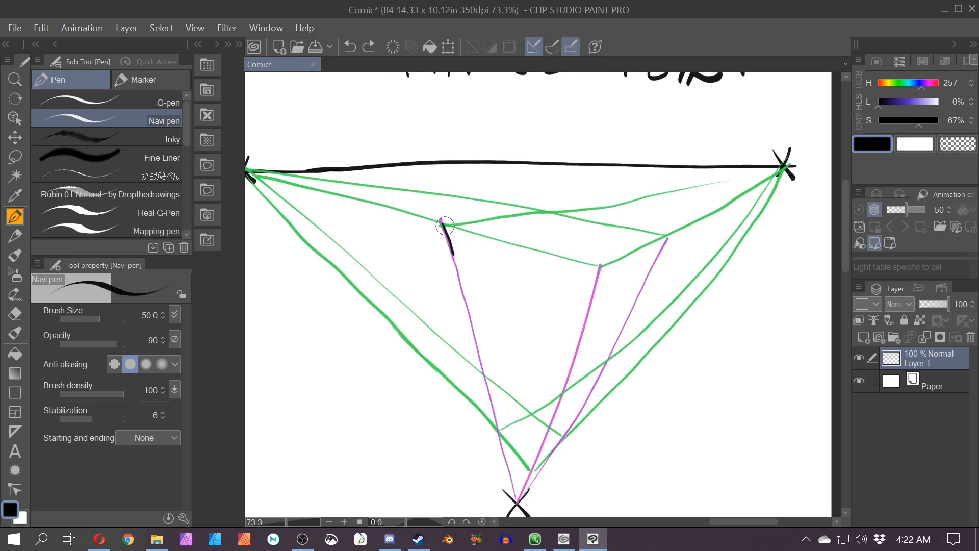
mouse_move(441, 223)
mouse_down()
mouse_move(496, 430)
mouse_move(526, 465)
mouse_move(561, 442)
mouse_up()
drag(666, 233, 561, 442)
drag(666, 235, 598, 266)
mouse_move(443, 224)
mouse_down()
mouse_move(597, 267)
mouse_move(530, 468)
mouse_up()
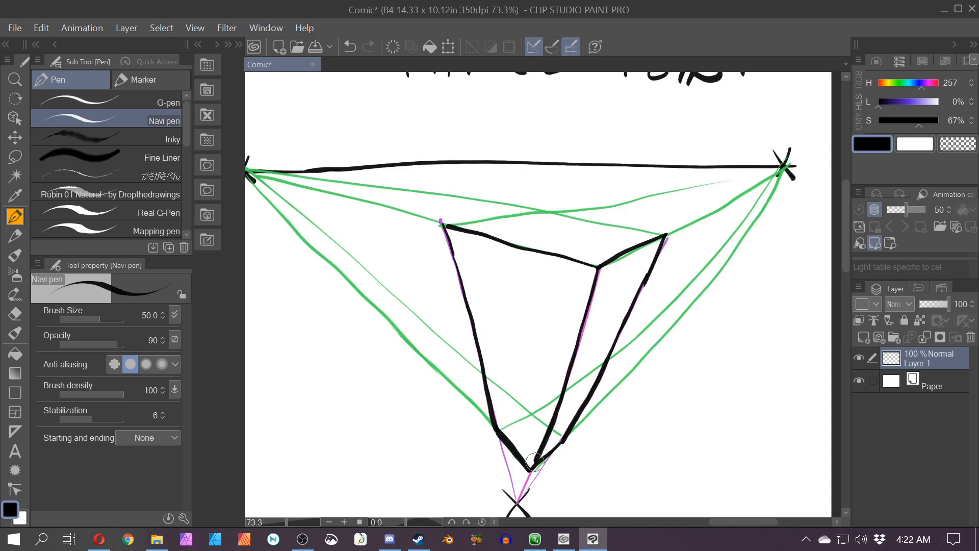
mouse_move(666, 233)
mouse_down()
mouse_move(543, 209)
mouse_move(444, 225)
mouse_up()
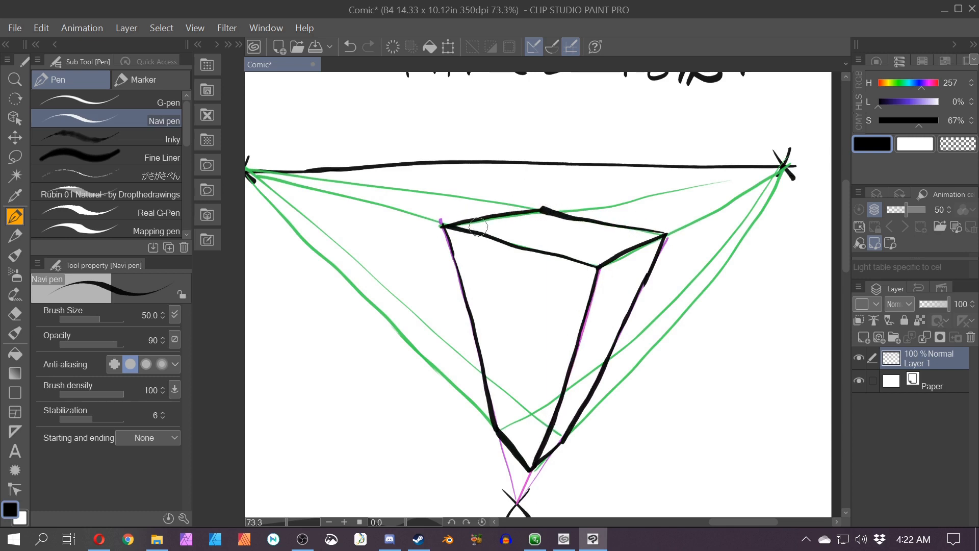
Step: Draw a second horizon line with X vanishing points at both ends lower on the page
scroll(478, 224, down, 2)
key(space)
drag(407, 463, 443, 468)
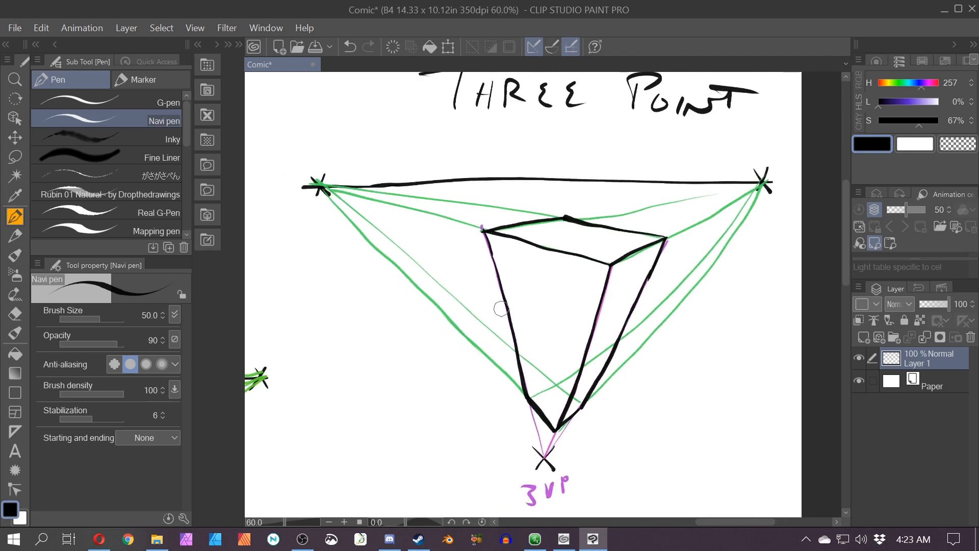
scroll(502, 356, up, 4)
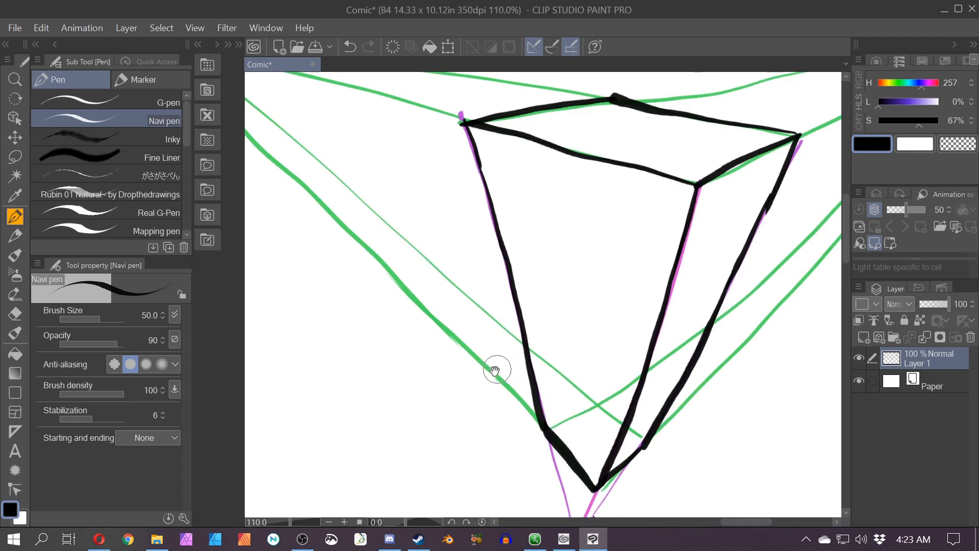
scroll(422, 362, down, 3)
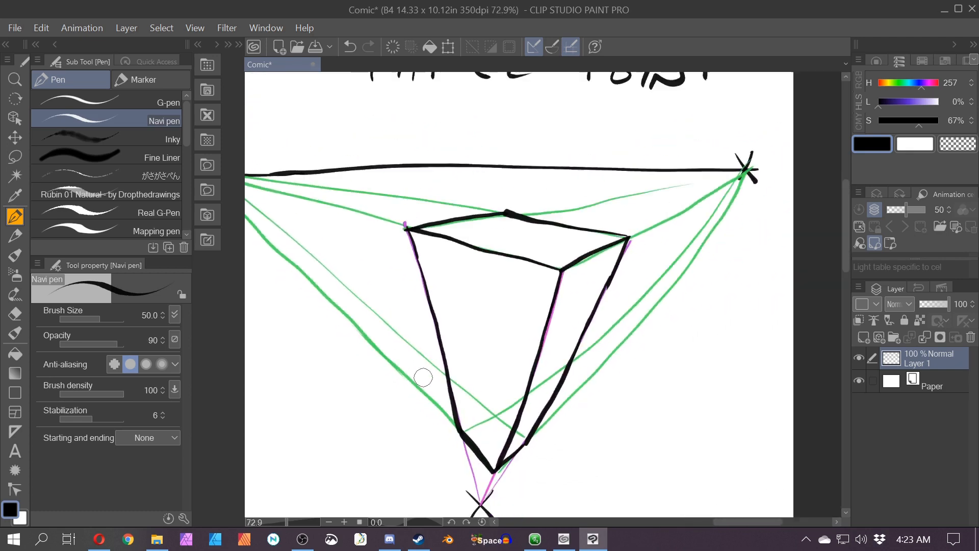
scroll(427, 379, down, 3)
drag(354, 406, 361, 217)
scroll(392, 401, down, 3)
scroll(351, 415, down, 4)
drag(345, 415, 401, 340)
scroll(395, 327, down, 3)
drag(406, 386, 439, 350)
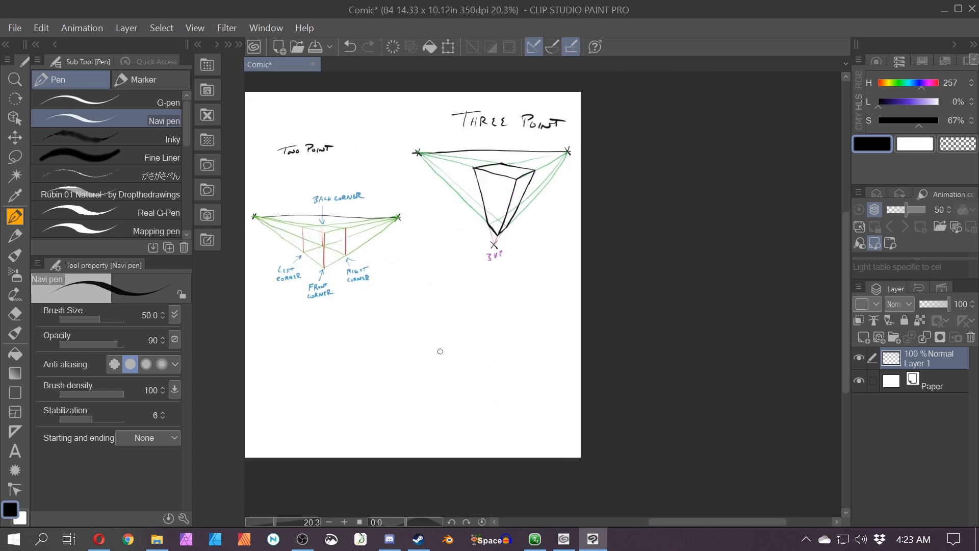
scroll(461, 353, up, 3)
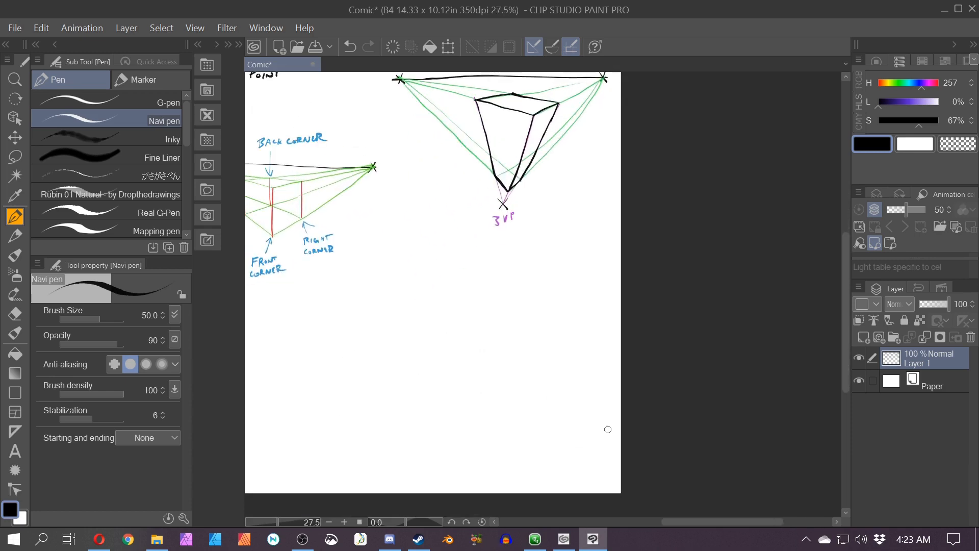
mouse_move(608, 436)
mouse_down()
mouse_move(389, 427)
mouse_move(608, 443)
mouse_up()
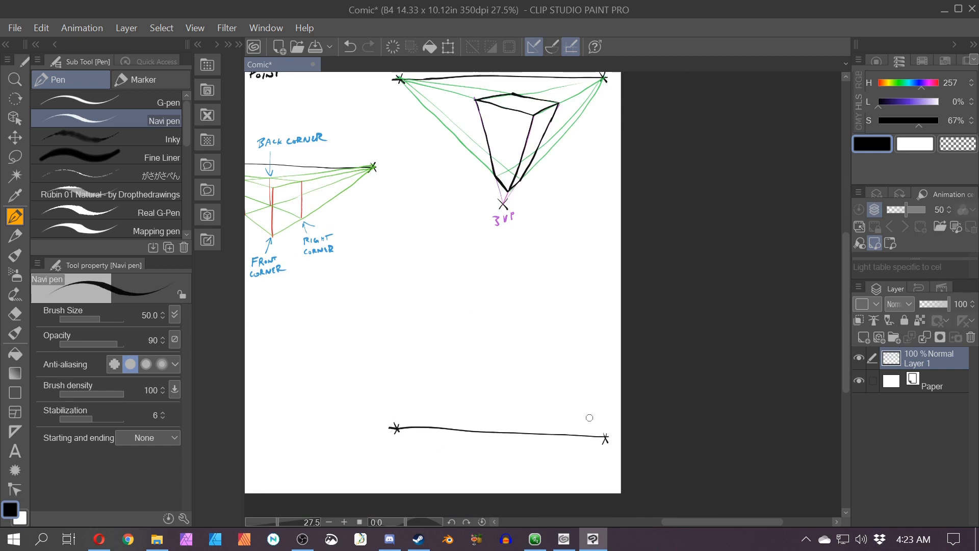
Step: Mark a circled X vanishing point above the middle of the new horizon line
scroll(396, 429, up, 2)
drag(359, 403, 337, 410)
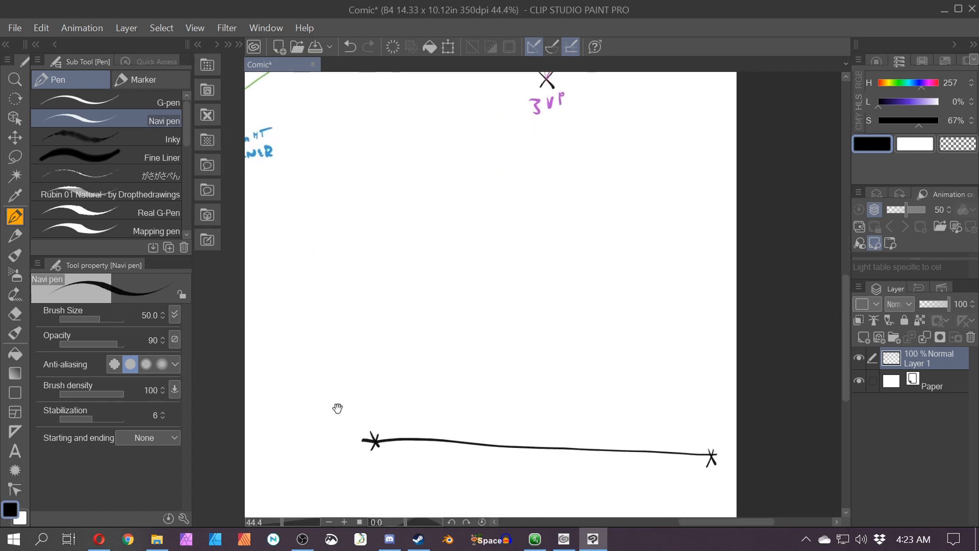
drag(391, 262, 367, 369)
drag(517, 248, 512, 258)
mouse_move(511, 249)
mouse_down()
mouse_move(517, 255)
mouse_move(515, 238)
mouse_up()
scroll(490, 264, down, 3)
drag(514, 286, 531, 252)
scroll(531, 253, up, 1)
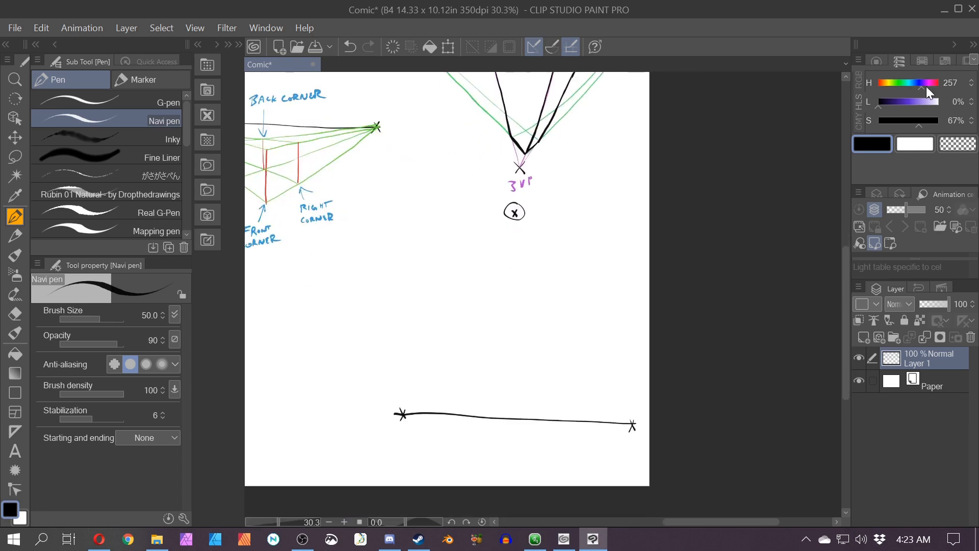
Step: Switch to magenta with 47% lightness and draw a line from the circled vanishing point down through the new horizon
click(907, 101)
click(930, 82)
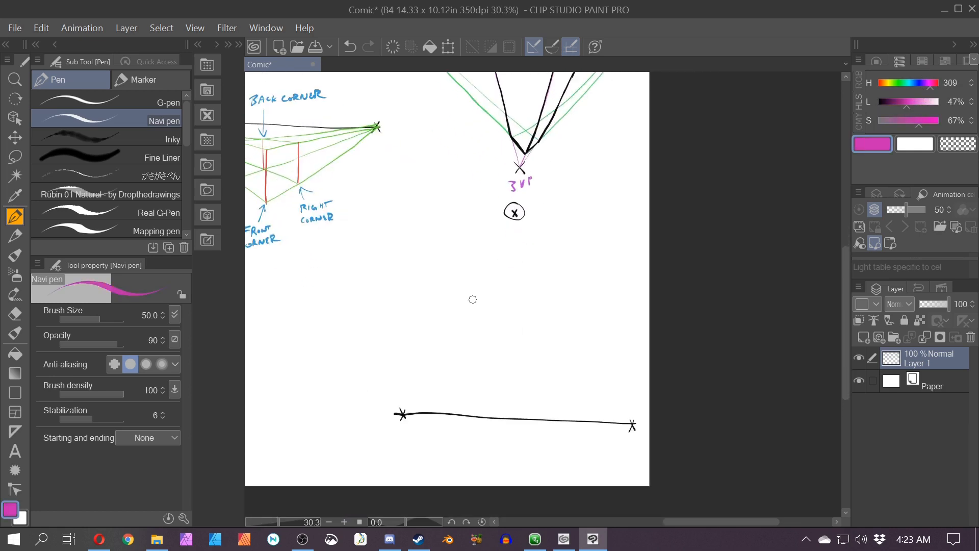
drag(514, 213, 522, 428)
key(ctrl+z)
drag(514, 213, 553, 452)
Step: Switch to green and draw lines from the left vanishing point to both ends of the magenta line
click(897, 82)
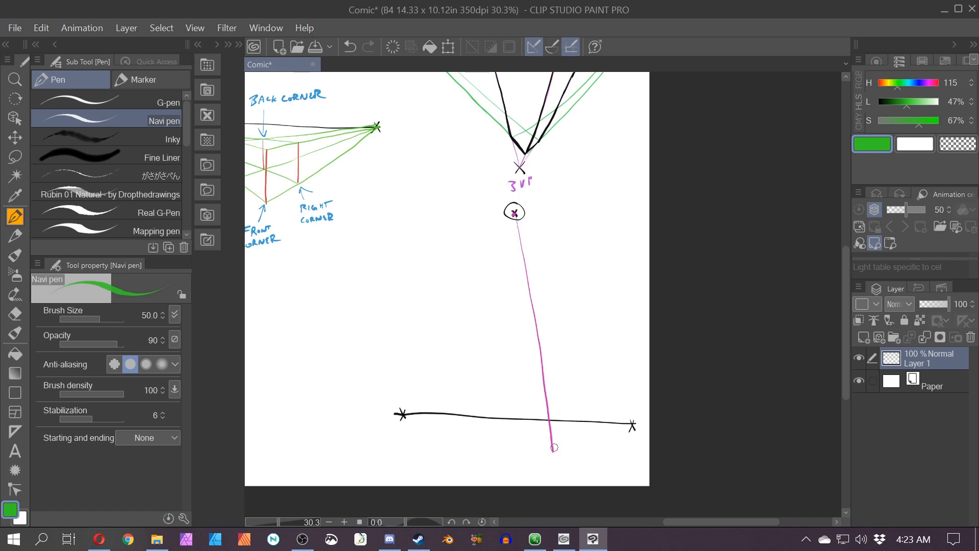
mouse_move(550, 450)
mouse_down()
mouse_move(402, 414)
mouse_move(456, 354)
mouse_up()
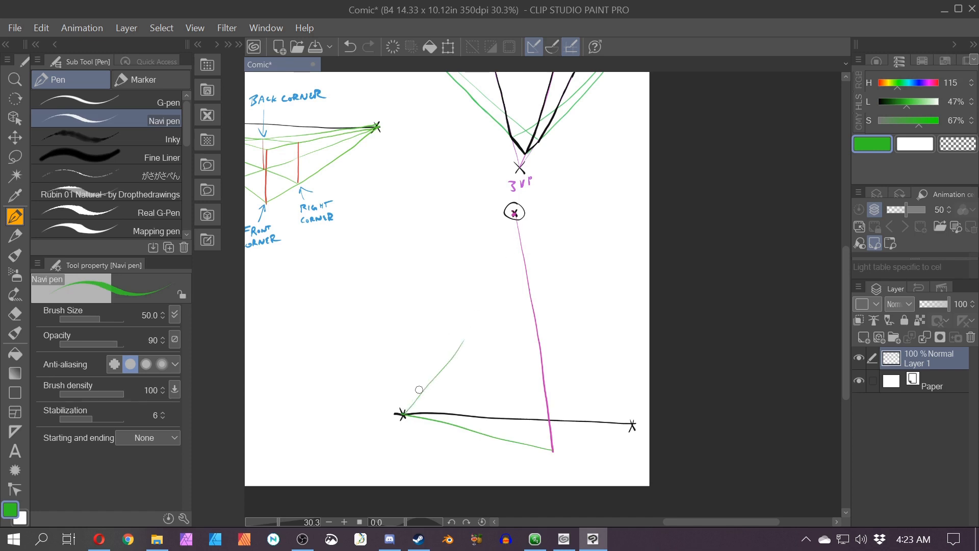
key(ctrl+z)
drag(403, 413, 517, 237)
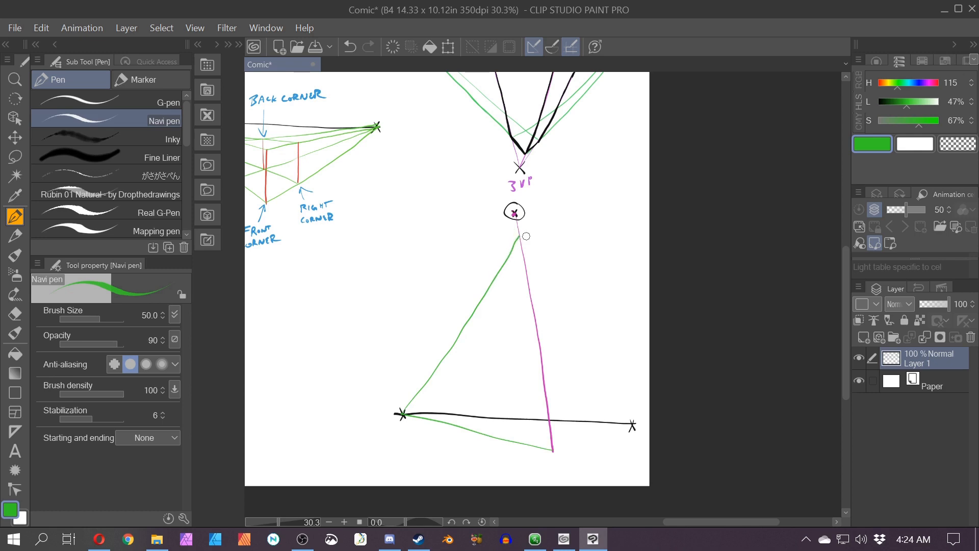
Step: Draw green lines from the right vanishing point to the circled vanishing point and to the bottom of the magenta line
drag(450, 356, 344, 363)
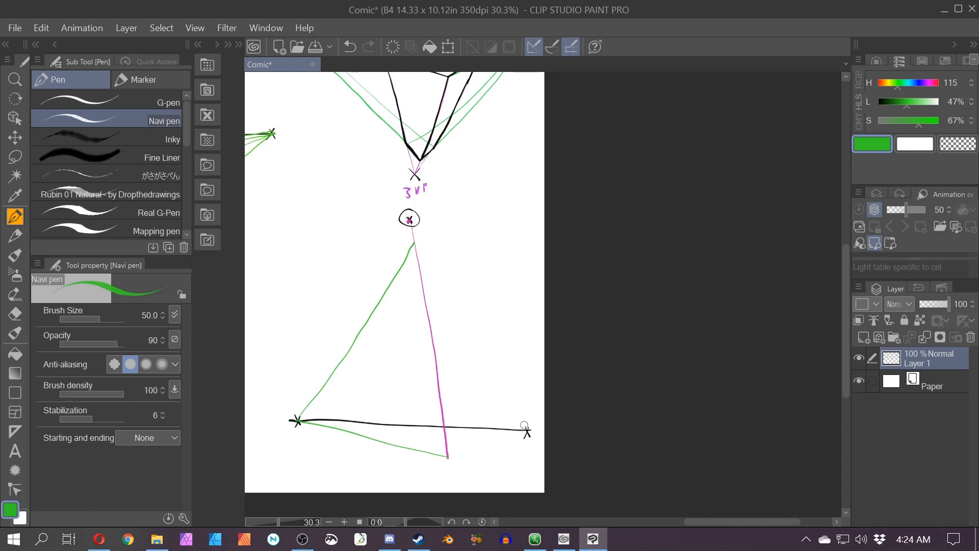
drag(525, 430, 459, 308)
drag(416, 242, 488, 354)
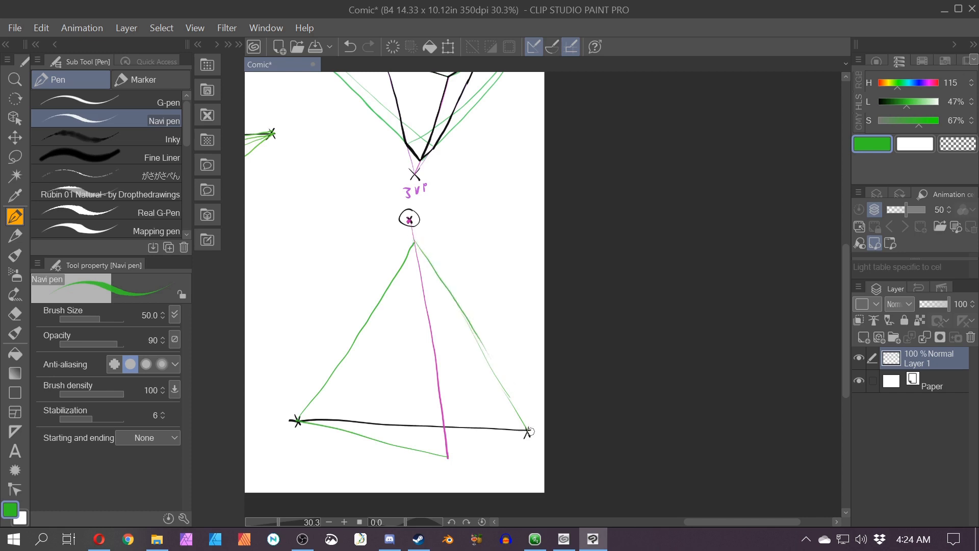
mouse_move(529, 430)
mouse_down()
mouse_move(447, 456)
mouse_move(535, 438)
mouse_move(443, 457)
mouse_up()
key(ctrl+z)
Step: Switch to magenta and draw two more lines from the circled vanishing point down to the horizon, one on each side
click(928, 83)
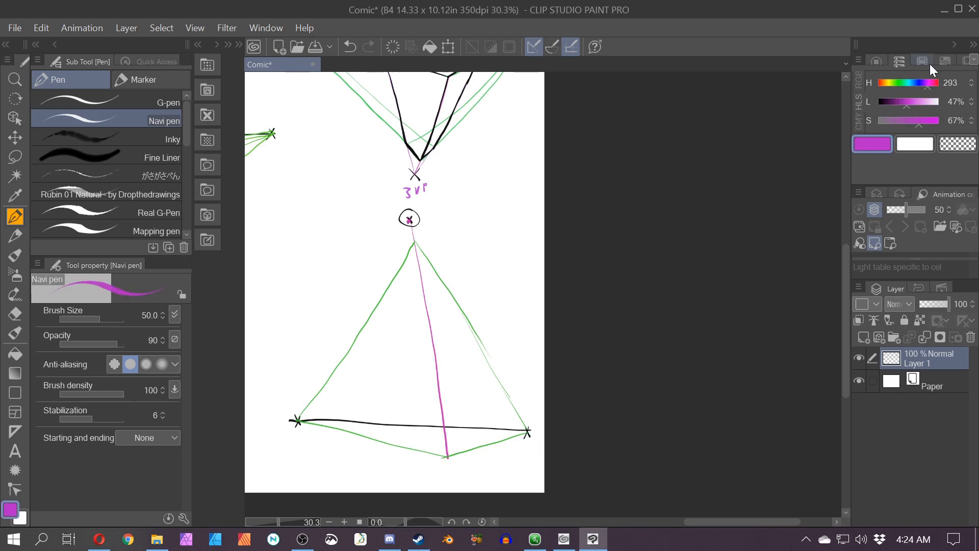
drag(408, 219, 407, 406)
key(ctrl+z)
drag(409, 220, 371, 435)
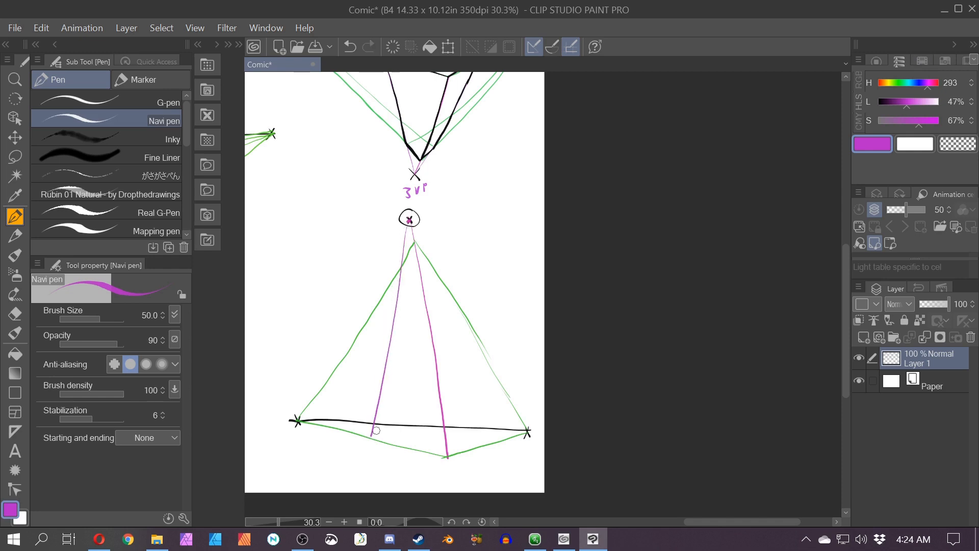
key(alt+space)
drag(416, 228, 502, 435)
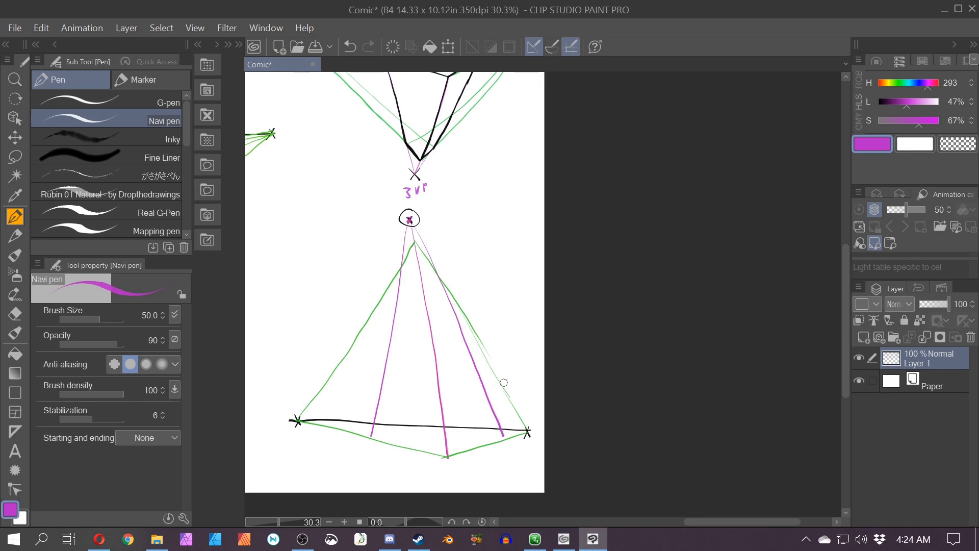
Step: Switch to green and draw a line from the upper point on the left green line down to the right vanishing point
scroll(503, 373, up, 2)
click(899, 83)
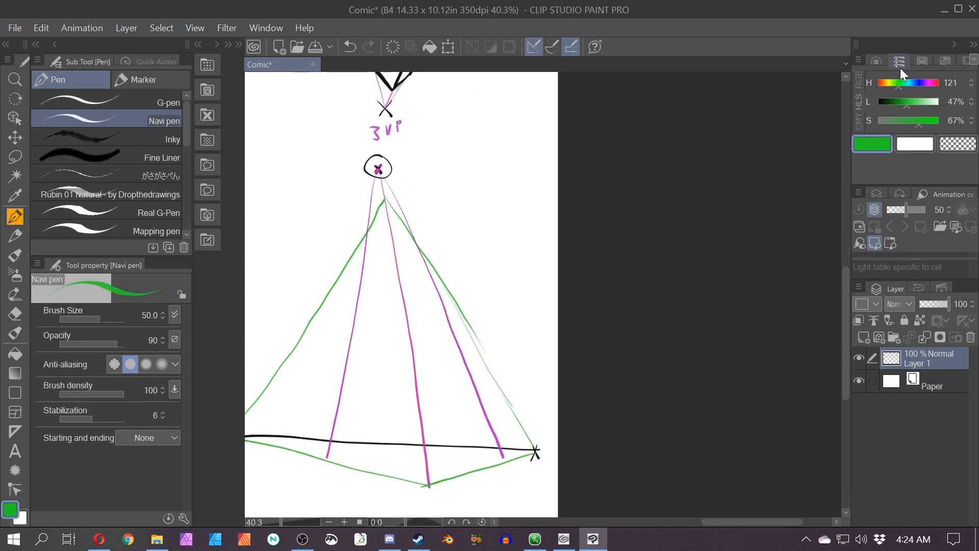
drag(339, 354, 399, 312)
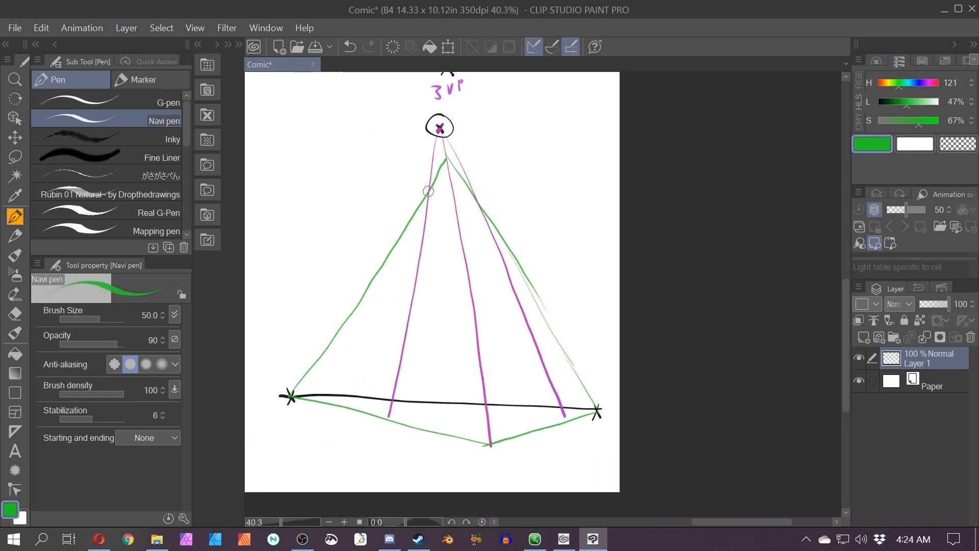
drag(429, 191, 469, 237)
drag(426, 185, 425, 186)
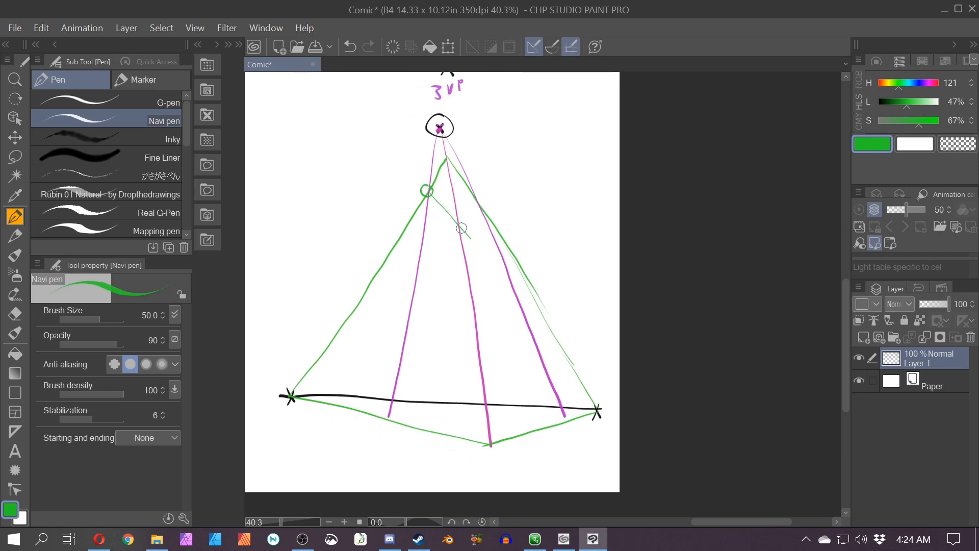
drag(461, 228, 508, 277)
key(ctrl+z)
key(ctrl+z)
drag(424, 186, 461, 232)
key(ctrl+z)
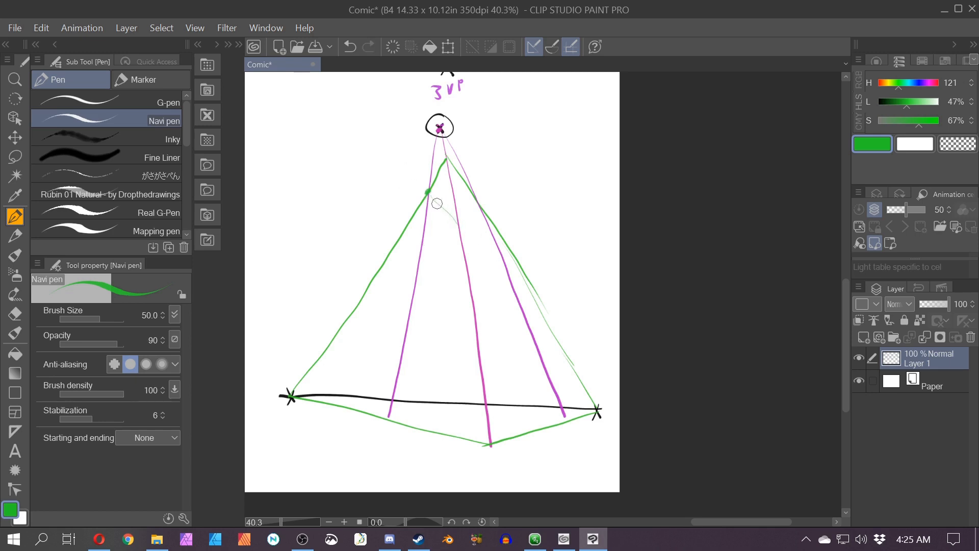
drag(437, 203, 596, 409)
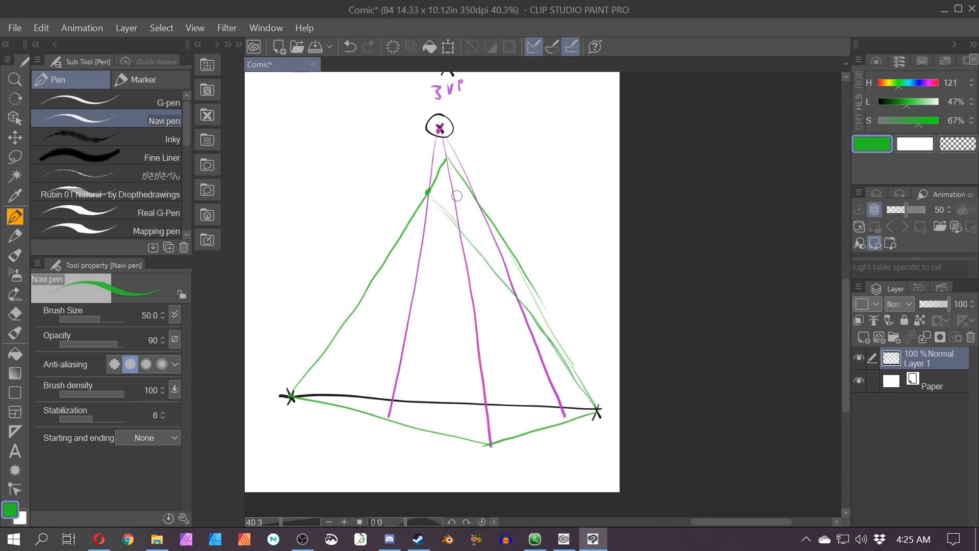
Step: Draw green lines connecting the box's corner points to the opposite vanishing points to close the top and base
drag(386, 418, 596, 408)
key(ctrl+z)
mouse_move(482, 206)
mouse_down()
mouse_move(490, 210)
mouse_move(481, 206)
mouse_up()
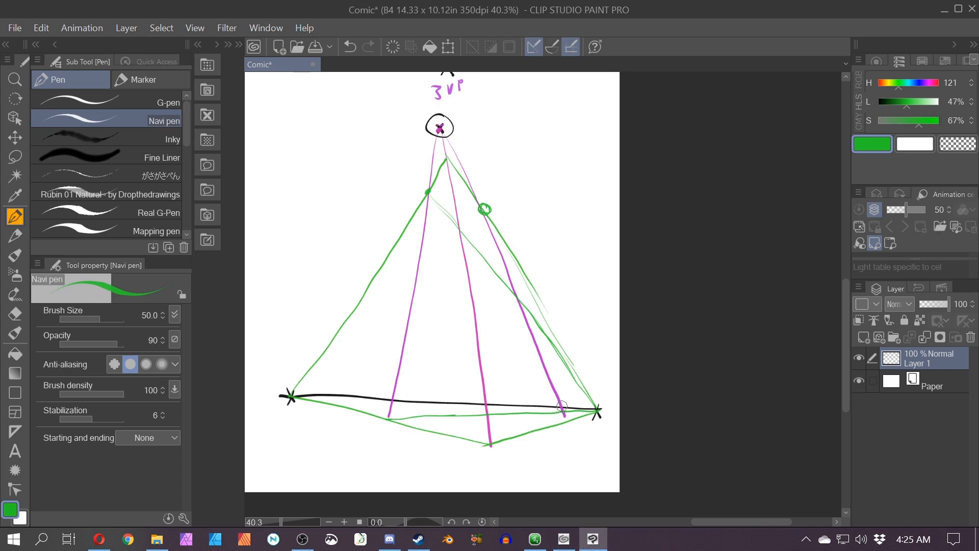
drag(567, 410, 565, 406)
key(ctrl+z)
key(ctrl+z)
drag(480, 208, 293, 392)
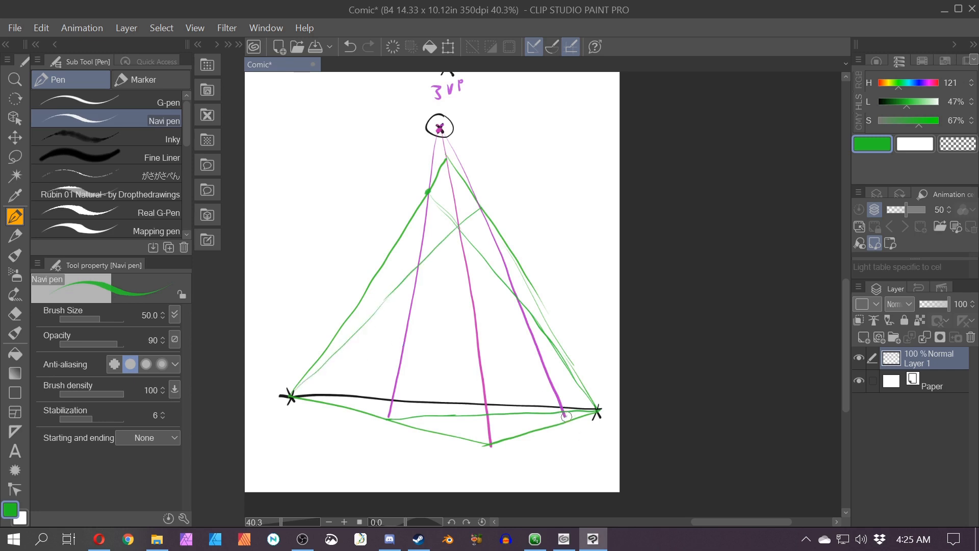
drag(565, 417, 289, 394)
Step: Switch to black and trace the box's vertical edges and bottom edges along the guide lines
drag(887, 102, 871, 101)
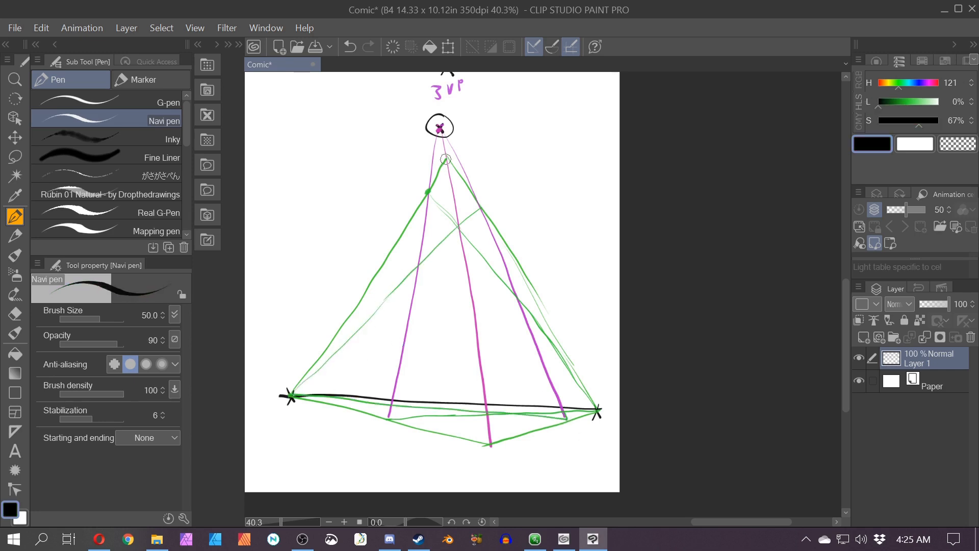
drag(447, 158, 429, 194)
mouse_move(447, 157)
mouse_down()
mouse_move(481, 209)
mouse_move(389, 421)
mouse_up()
key(ctrl+z)
mouse_move(447, 158)
mouse_down()
mouse_move(389, 422)
mouse_move(487, 441)
mouse_up()
key(ctrl+z)
mouse_move(481, 208)
mouse_down()
mouse_move(566, 419)
mouse_move(489, 444)
mouse_up()
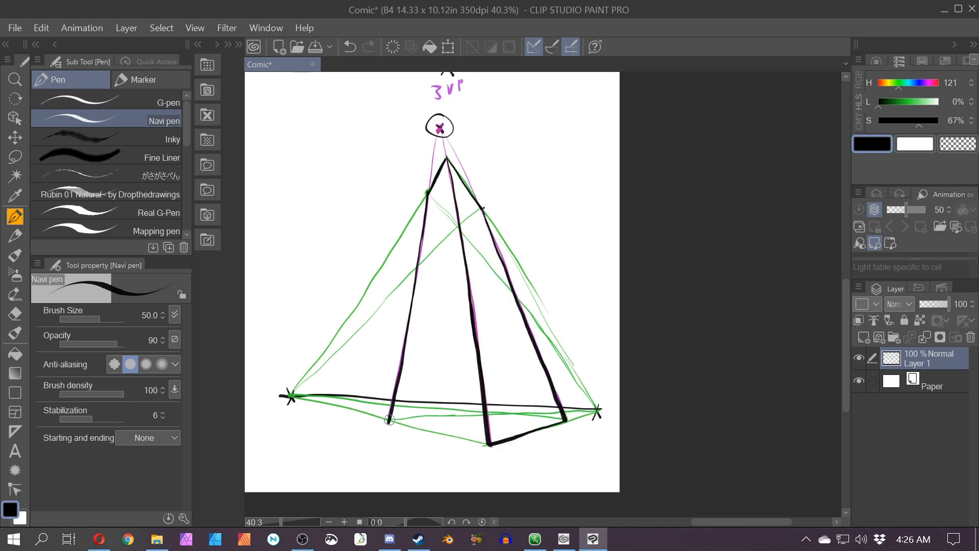
drag(389, 421, 488, 444)
Step: Review the whole page of one-, two- and three-point perspective diagrams
scroll(422, 267, down, 1)
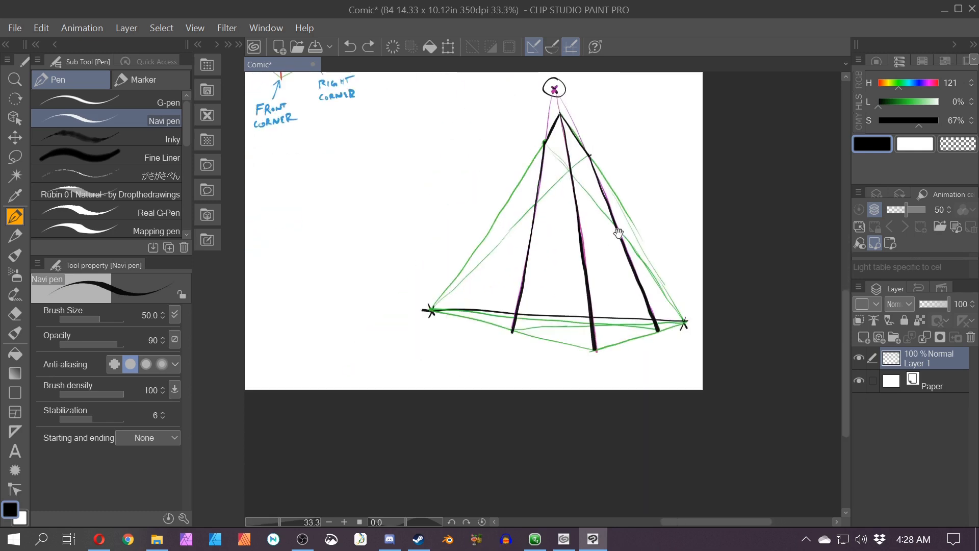
mouse_move(618, 234)
mouse_down()
mouse_move(641, 332)
mouse_move(544, 396)
mouse_move(560, 387)
mouse_up()
scroll(561, 386, down, 3)
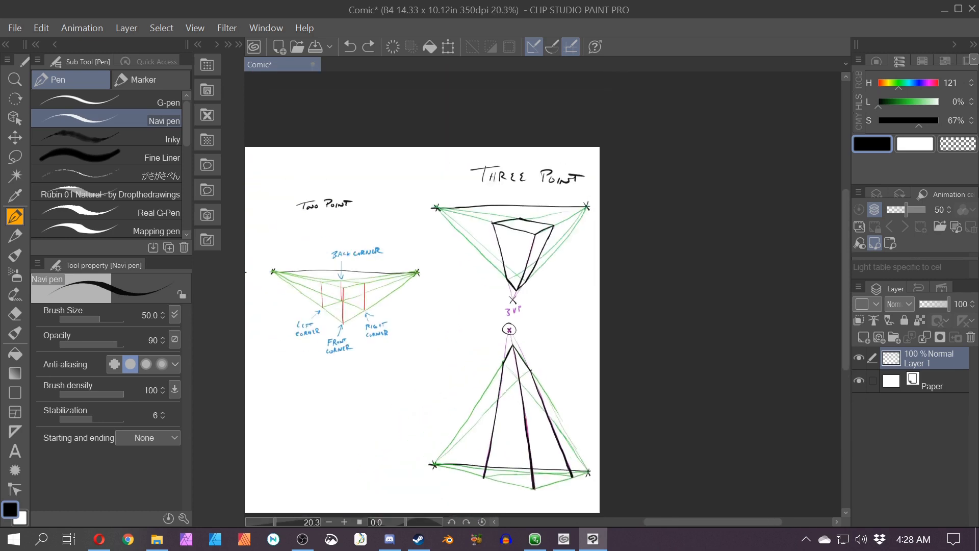
drag(401, 365, 627, 336)
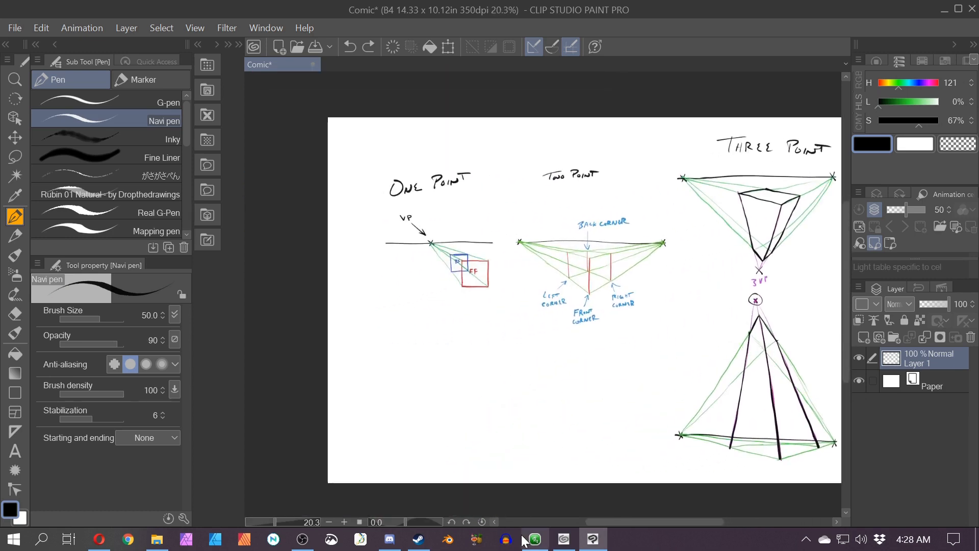
mouse_move(581, 424)
mouse_down()
mouse_move(530, 402)
mouse_move(456, 404)
mouse_up()
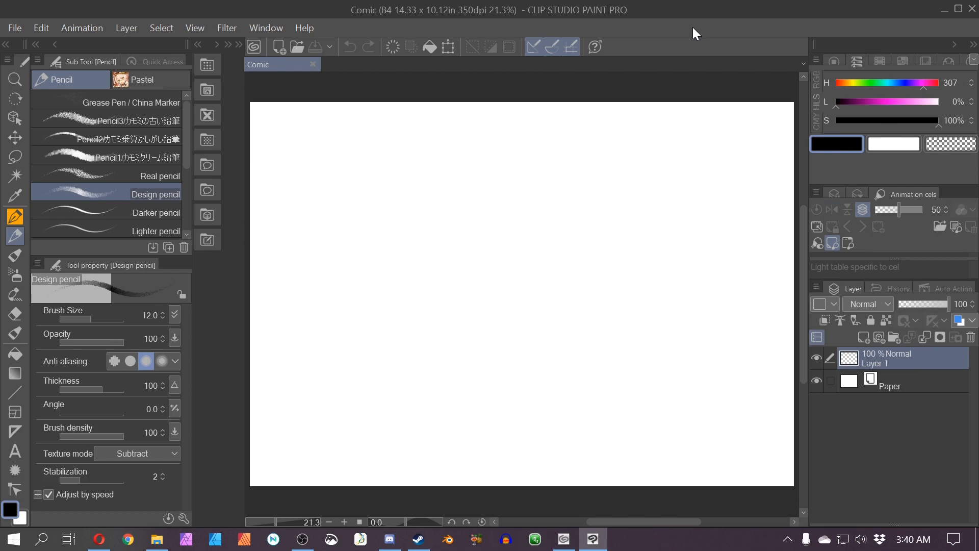
scroll(645, 290, down, 1)
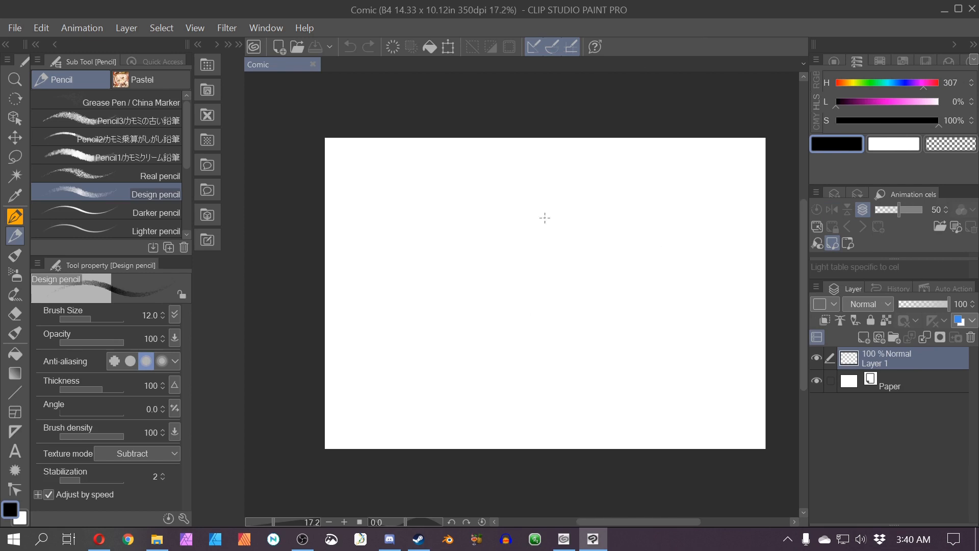
scroll(545, 217, down, 1)
drag(580, 223, 564, 236)
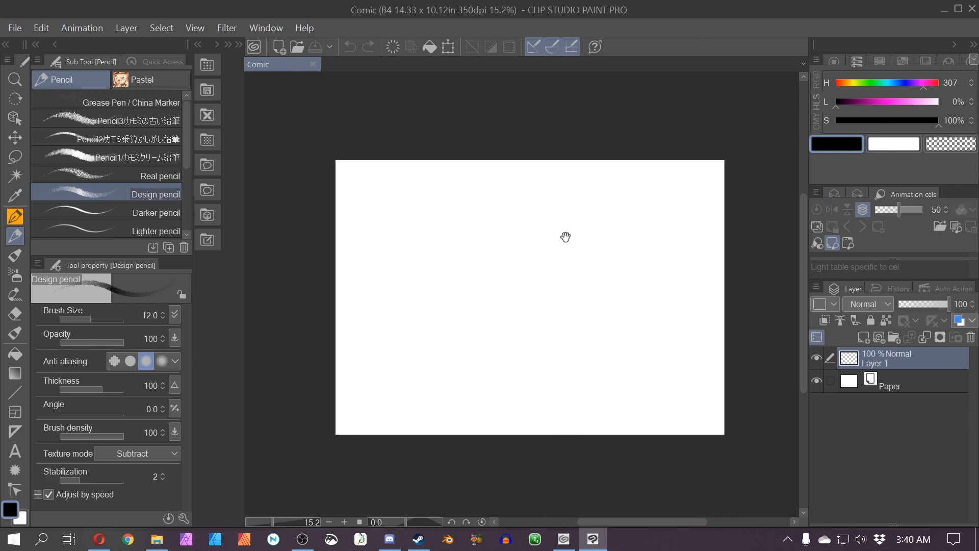
scroll(566, 237, up, 1)
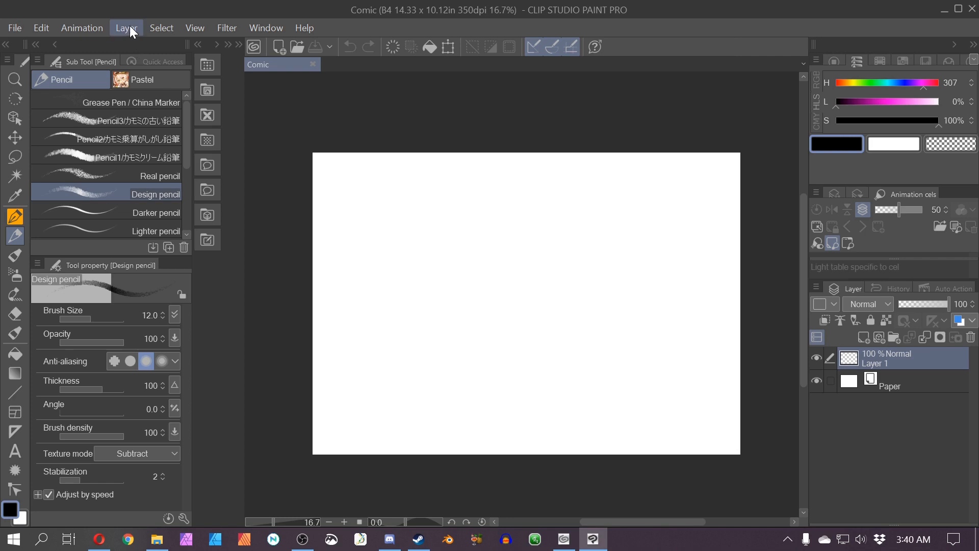
click(873, 384)
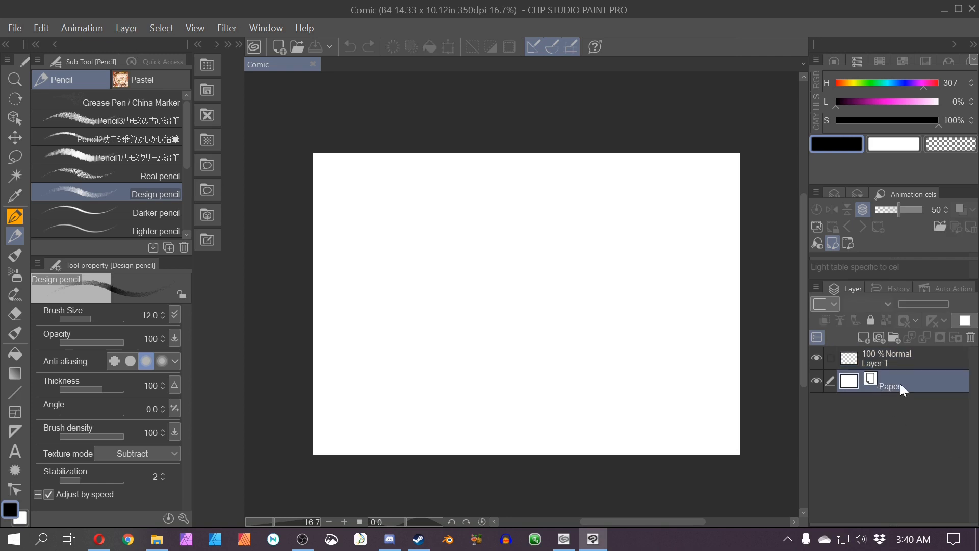
click(897, 360)
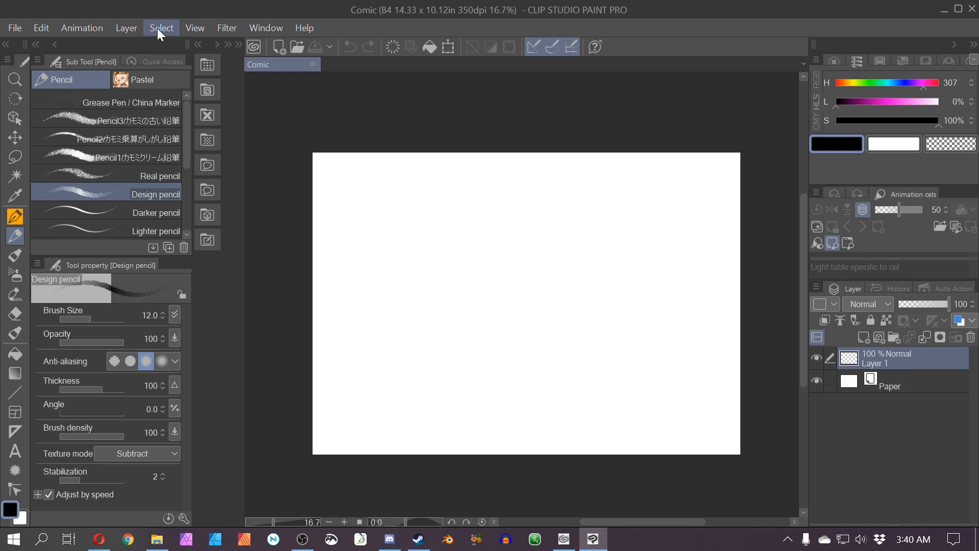
Step: Create a two-point perspective ruler on a new layer
click(125, 30)
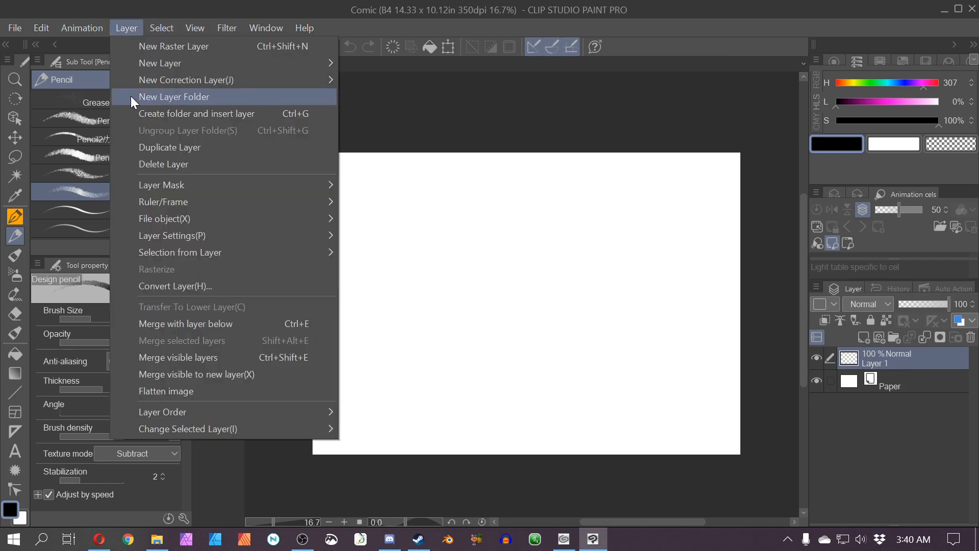
mouse_move(172, 204)
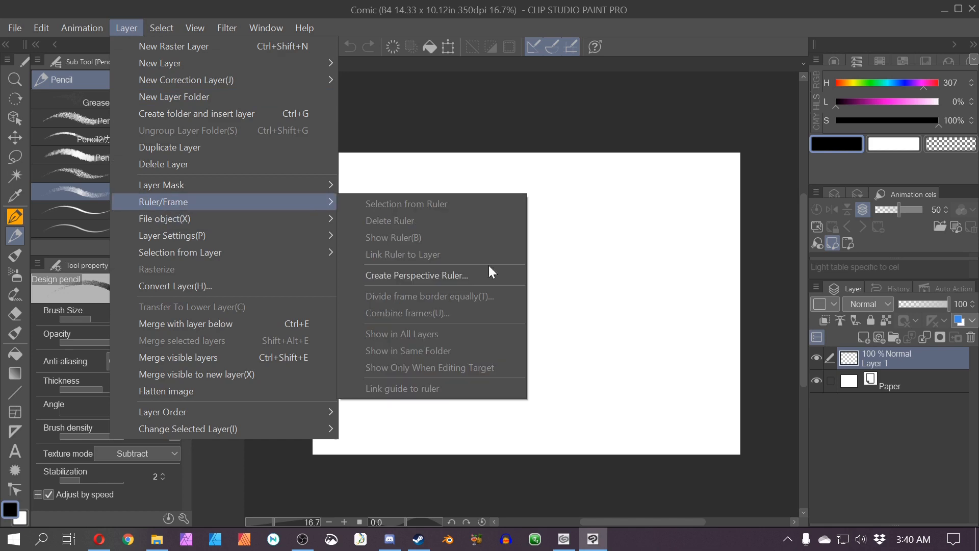
click(463, 275)
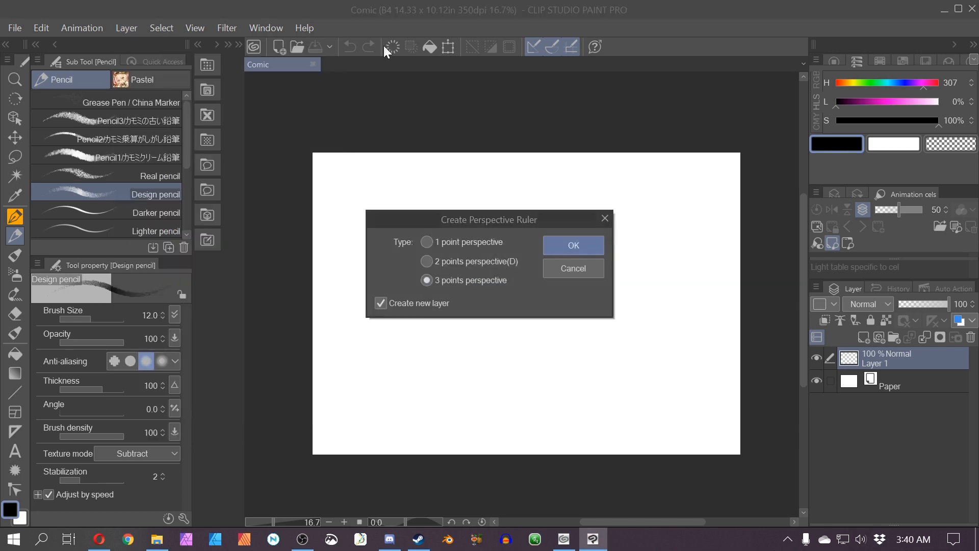
click(427, 242)
click(426, 262)
click(555, 247)
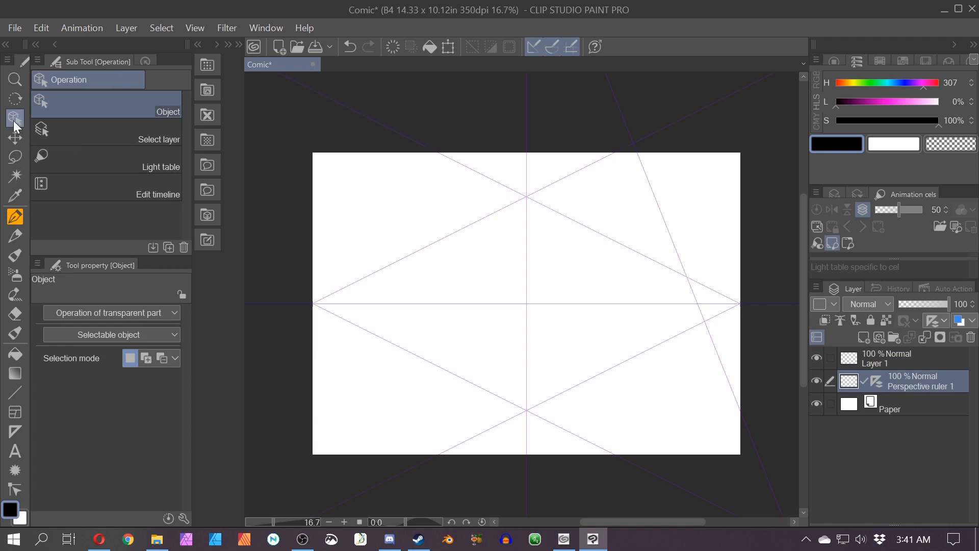
Step: Raise the perspective ruler's eye level toward the upper part of the canvas and fine-tune its vanishing points
click(552, 304)
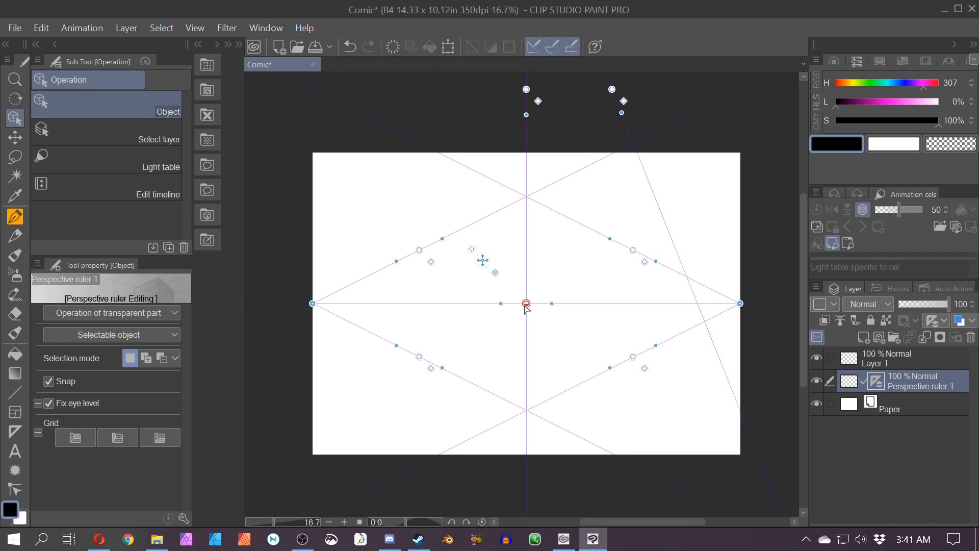
drag(527, 304, 527, 224)
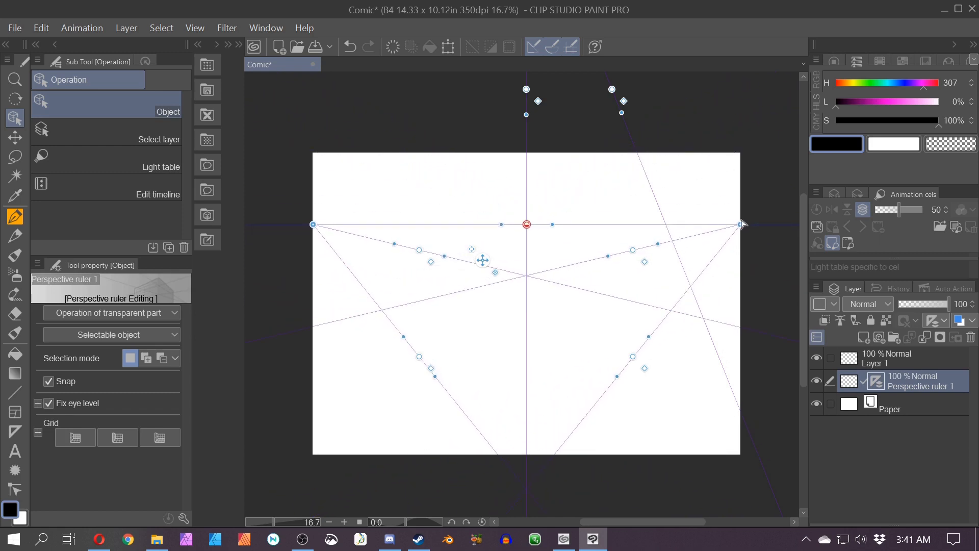
mouse_move(741, 224)
mouse_down()
mouse_move(643, 222)
mouse_move(742, 217)
mouse_up()
mouse_move(312, 225)
mouse_down()
mouse_move(389, 223)
mouse_move(314, 228)
mouse_up()
drag(742, 227, 741, 229)
Step: Try moving the ruler's vanishing points farther outside the canvas edges
scroll(589, 242, down, 1)
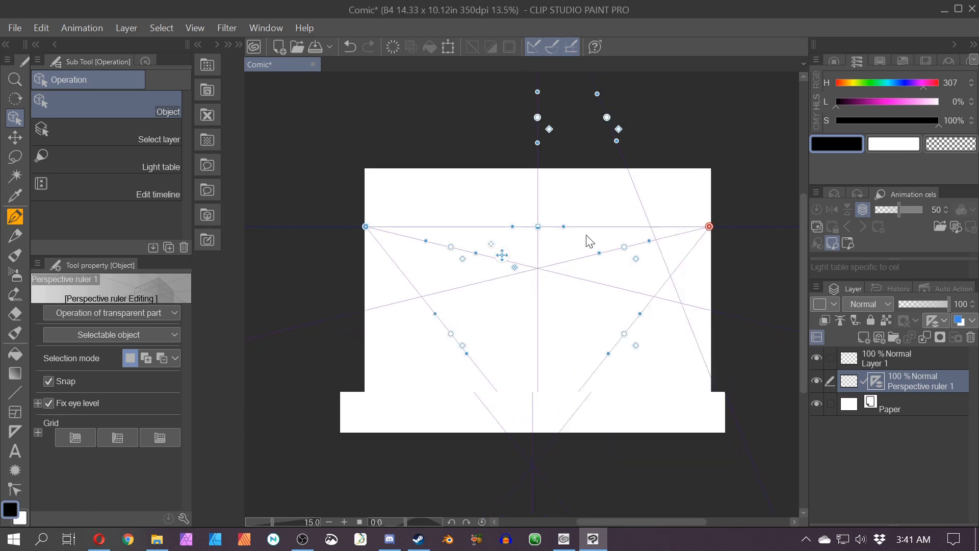
scroll(589, 242, down, 2)
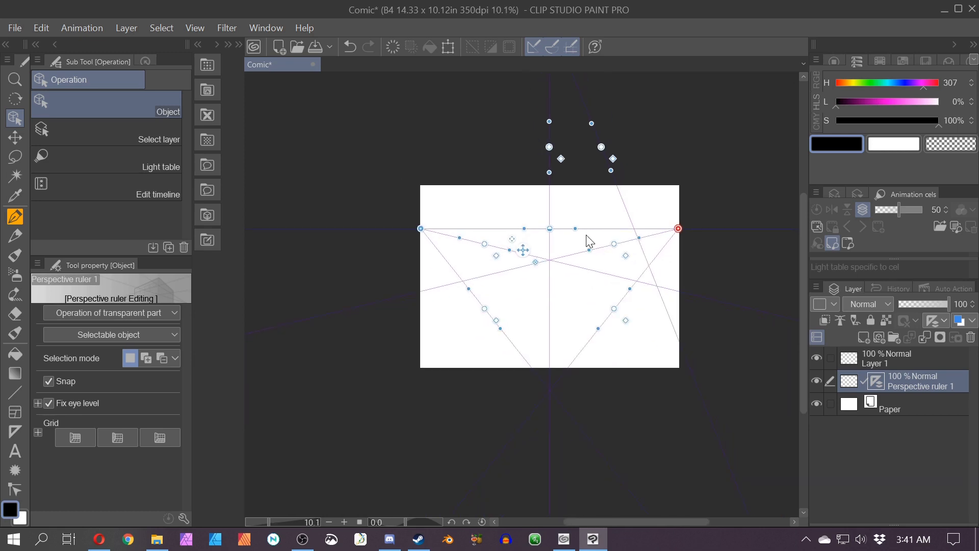
scroll(589, 242, up, 1)
drag(699, 227, 780, 227)
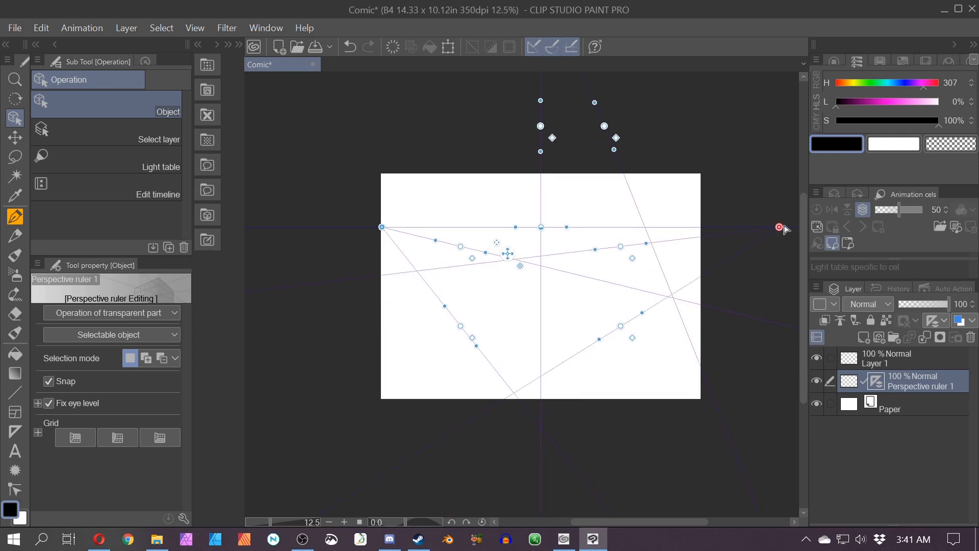
drag(382, 227, 311, 228)
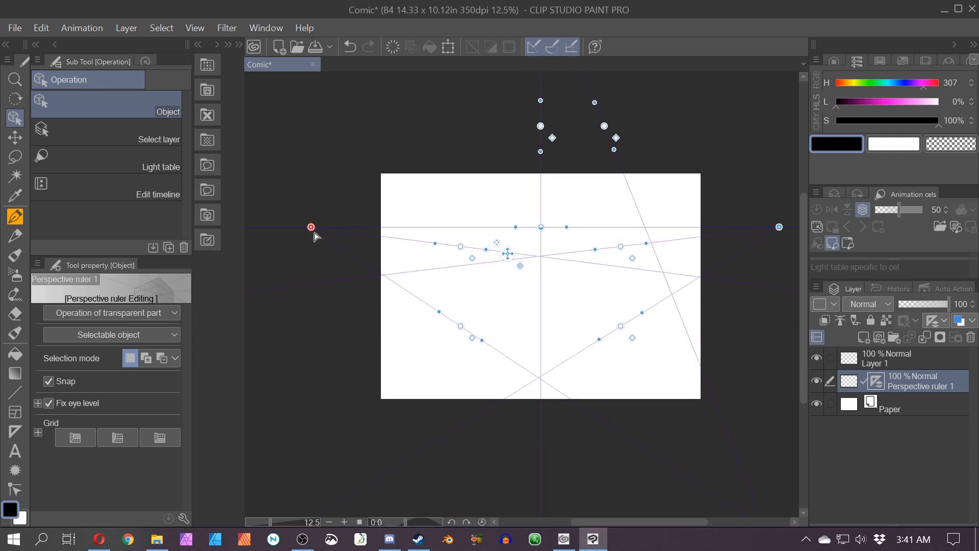
key(ctrl+z)
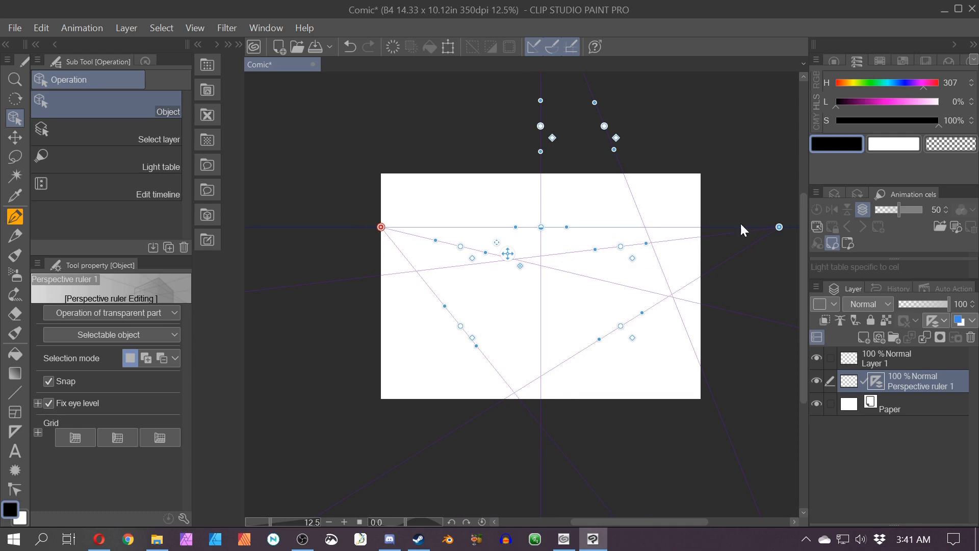
drag(780, 227, 703, 234)
scroll(612, 193, down, 3)
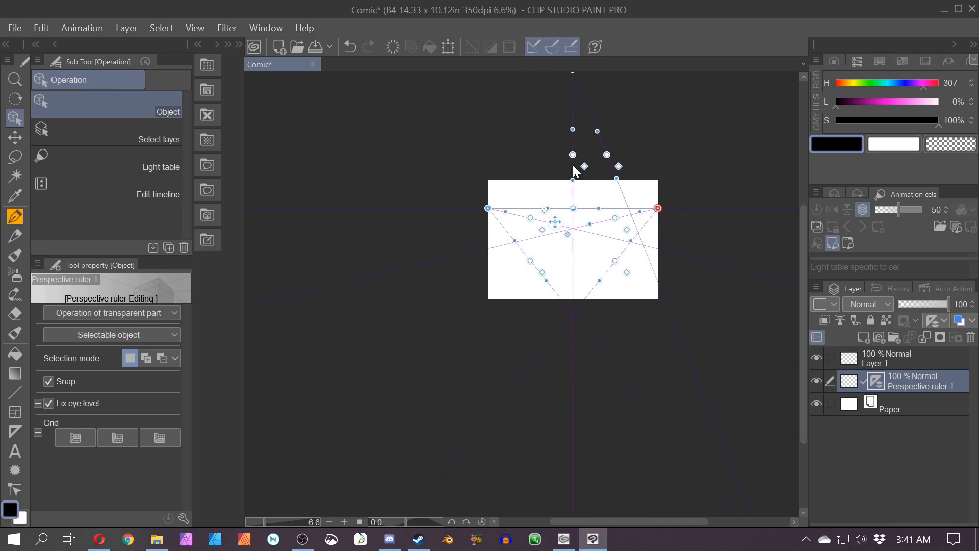
Step: Raise the perspective ruler's eye level close to the canvas top edge and nudge the vertical vanishing point
scroll(573, 164, up, 3)
scroll(573, 168, down, 1)
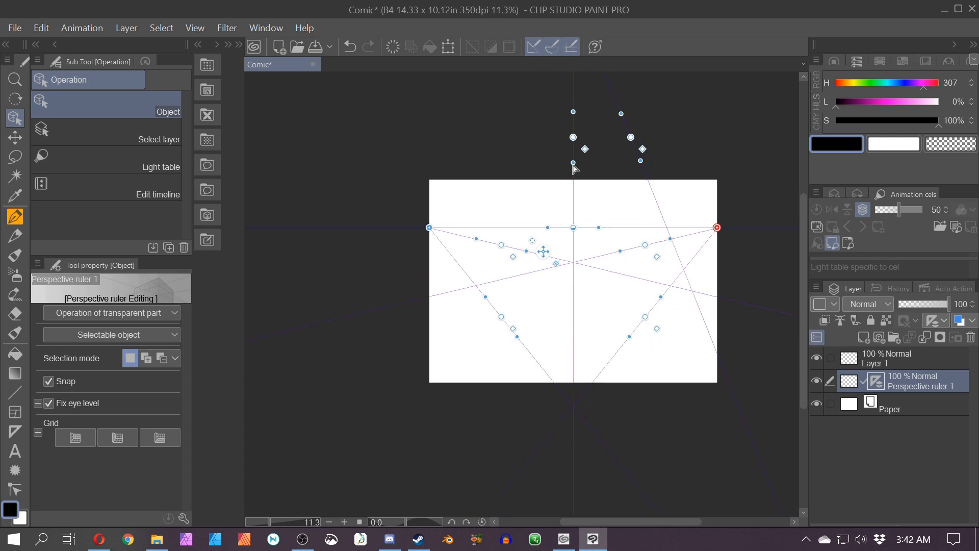
scroll(573, 168, up, 1)
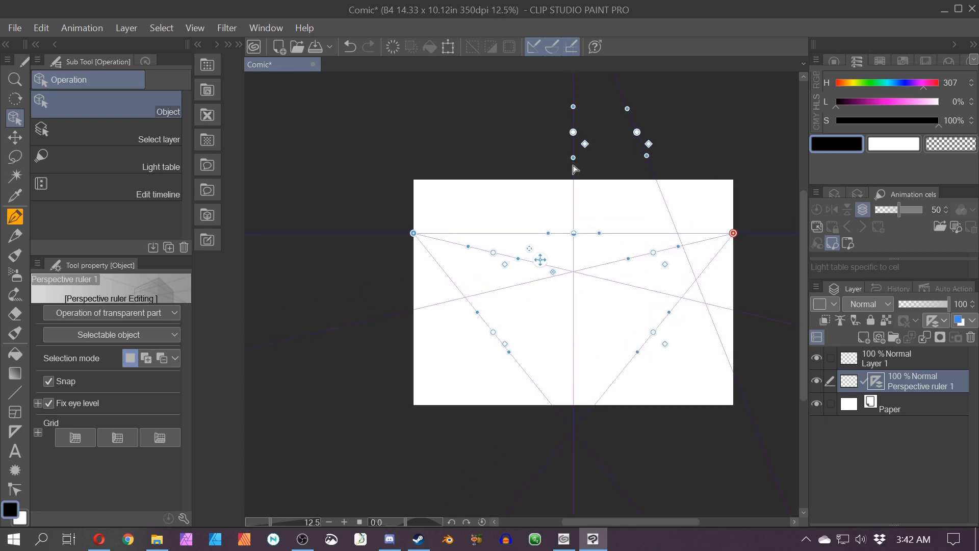
scroll(700, 182, down, 1)
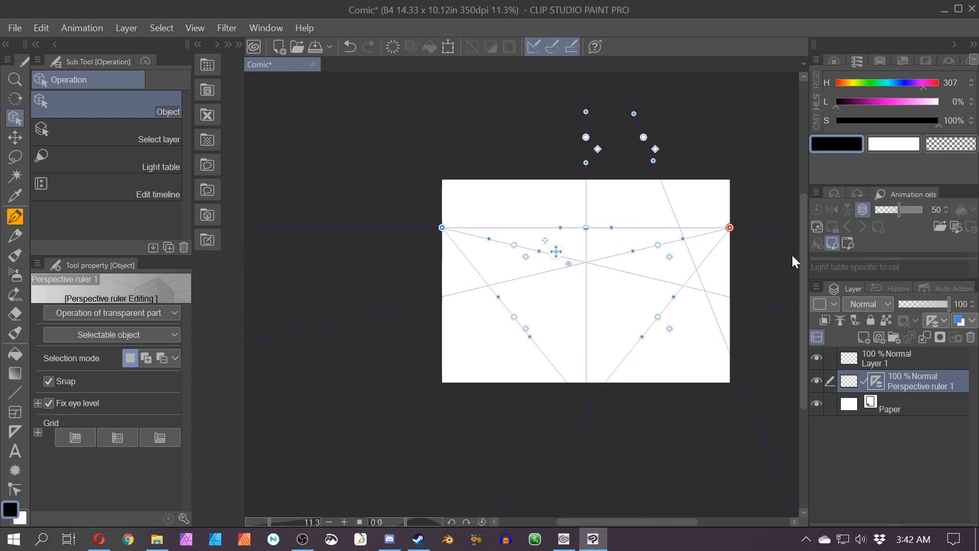
drag(803, 273, 798, 204)
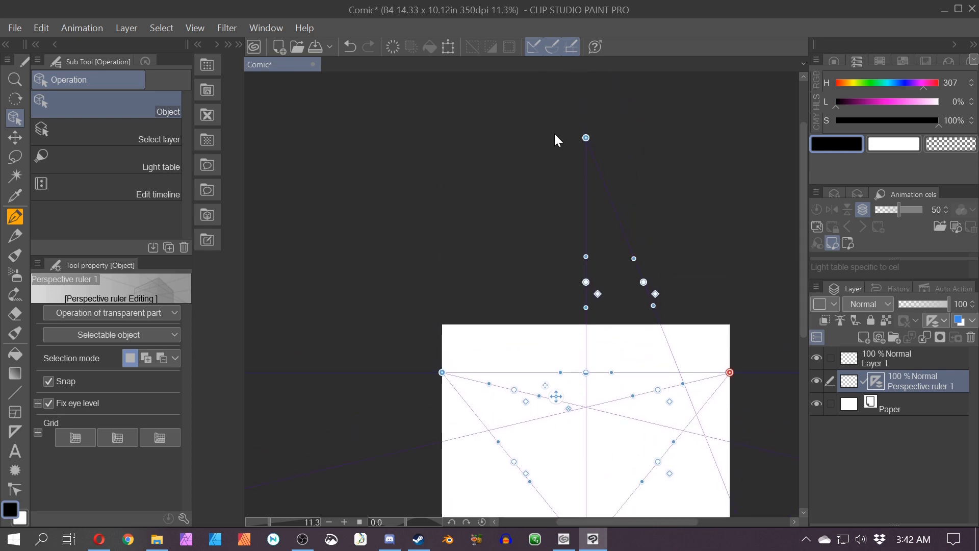
click(585, 138)
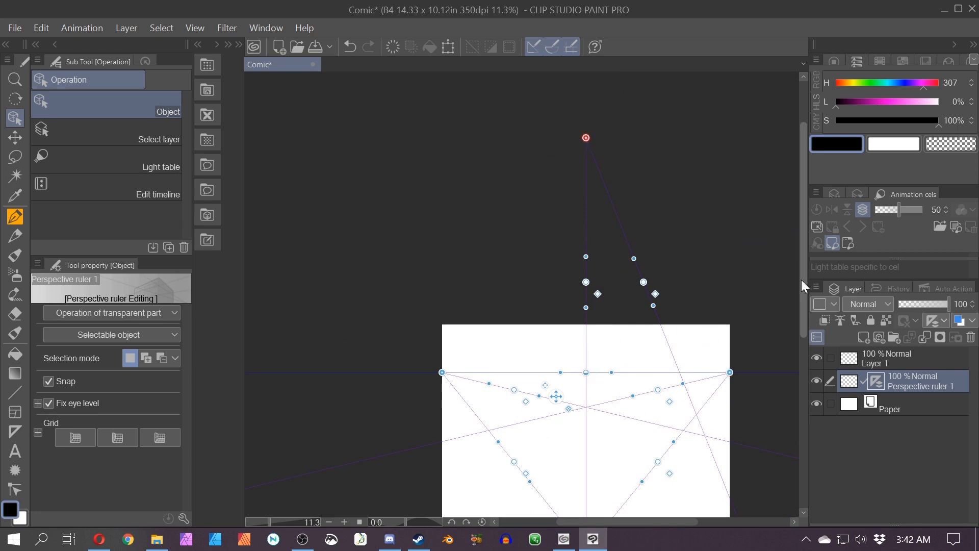
drag(805, 275, 801, 302)
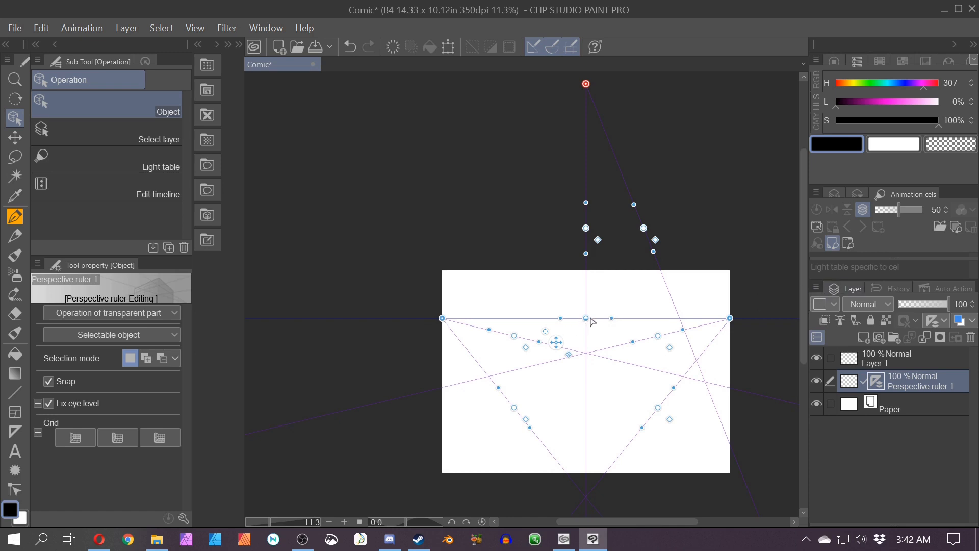
drag(586, 319, 588, 283)
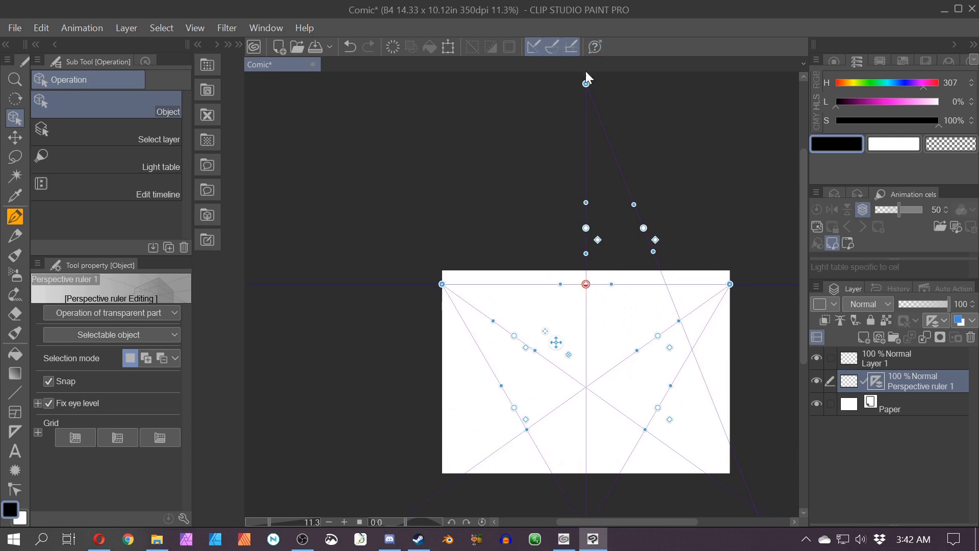
drag(586, 83, 612, 85)
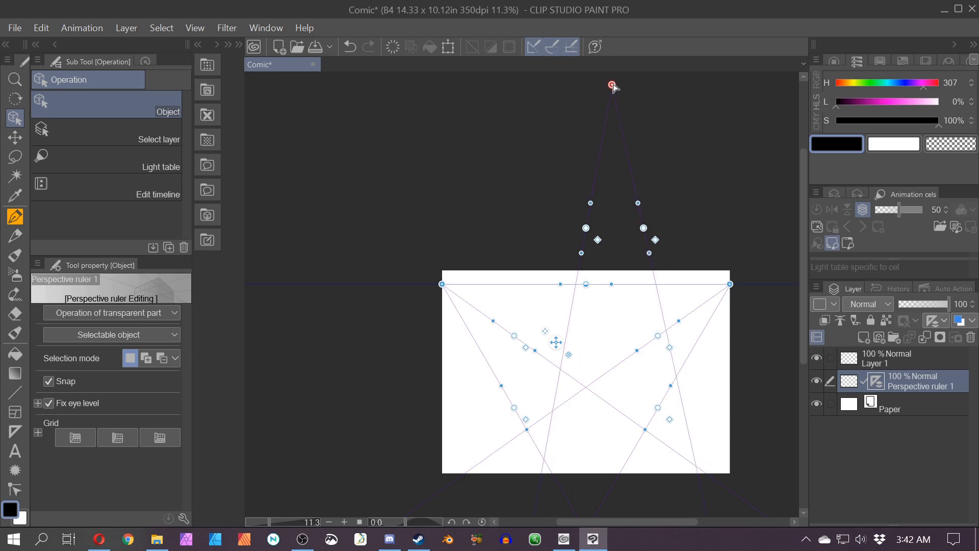
drag(586, 286, 587, 284)
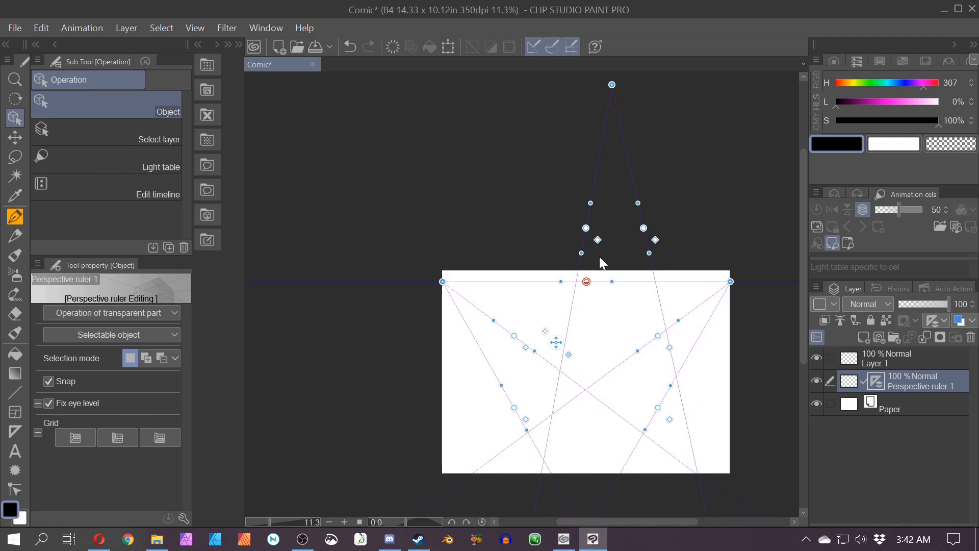
drag(611, 86, 614, 92)
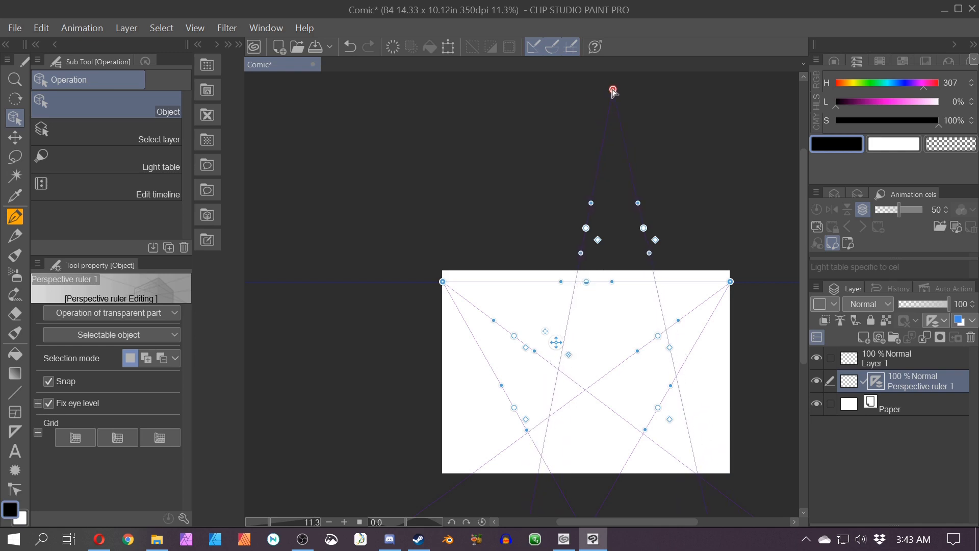
drag(586, 284, 585, 283)
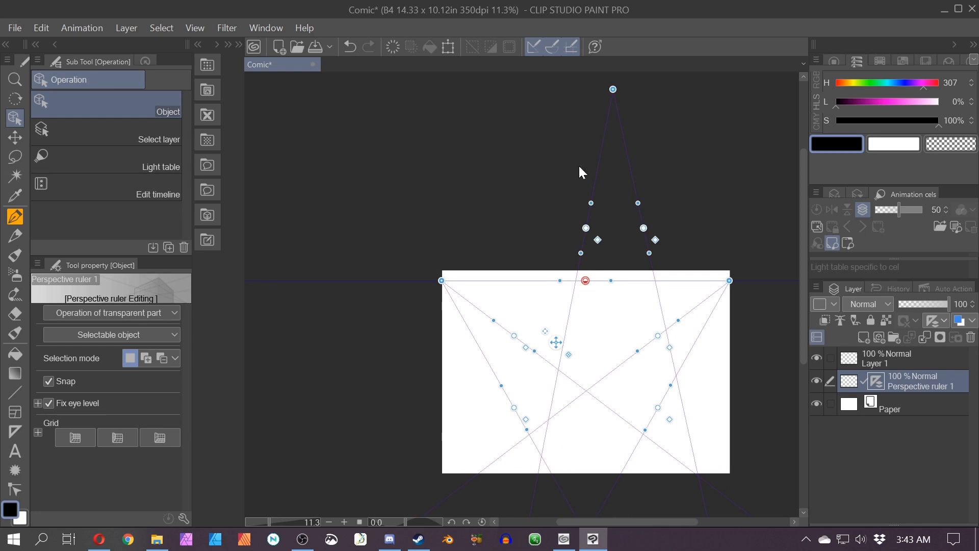
drag(614, 93, 612, 89)
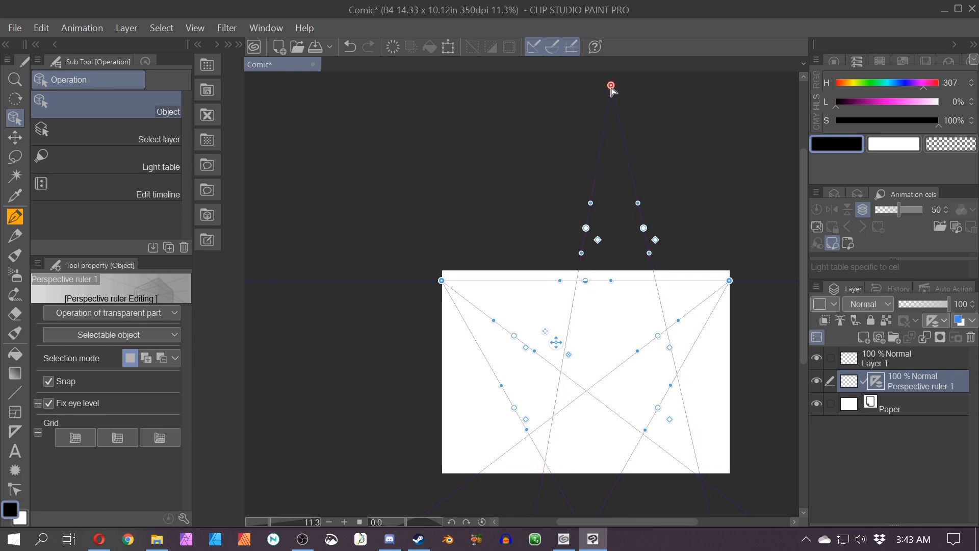
drag(585, 282, 588, 279)
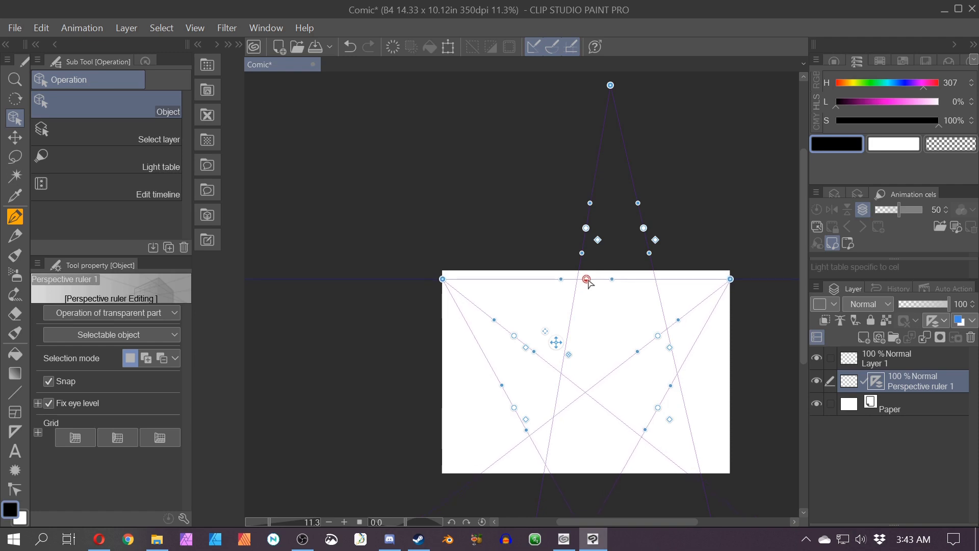
Step: Move the third vanishing point down to the canvas bottom edge and adjust its guide handles
drag(611, 86, 598, 467)
drag(586, 228, 524, 233)
drag(643, 228, 655, 229)
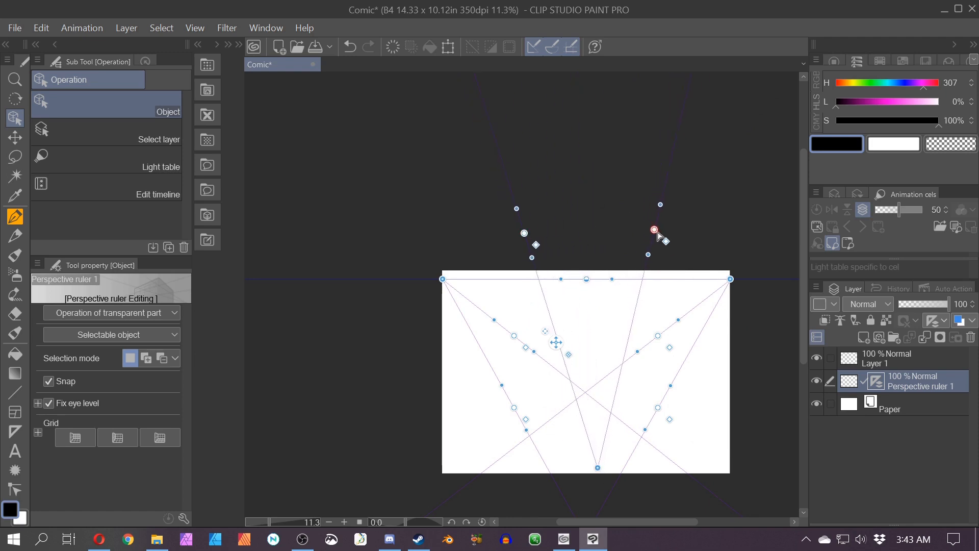
Step: Switch to the pen on Layer 1 and label the top-left vanishing point VP1
scroll(631, 427, up, 3)
scroll(632, 426, down, 2)
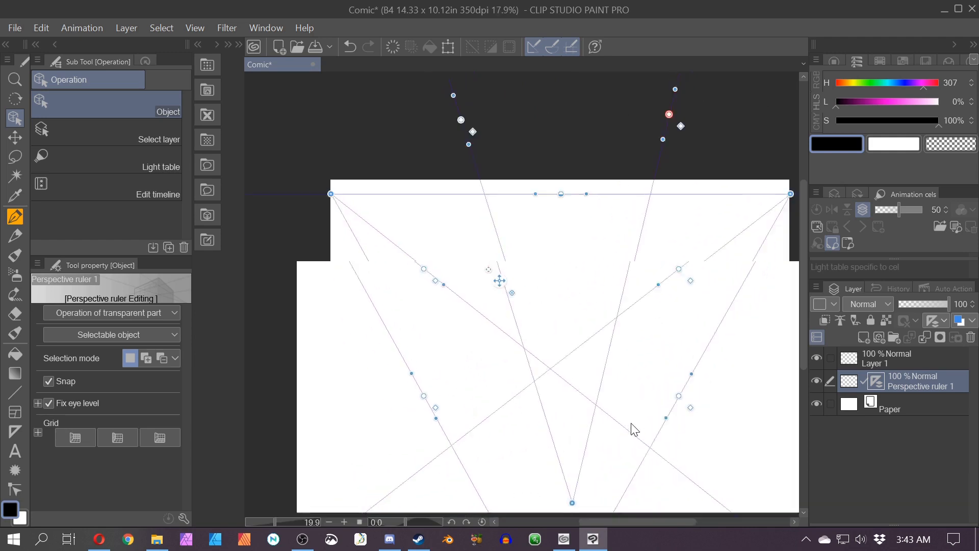
click(852, 358)
scroll(427, 213, up, 5)
key(p)
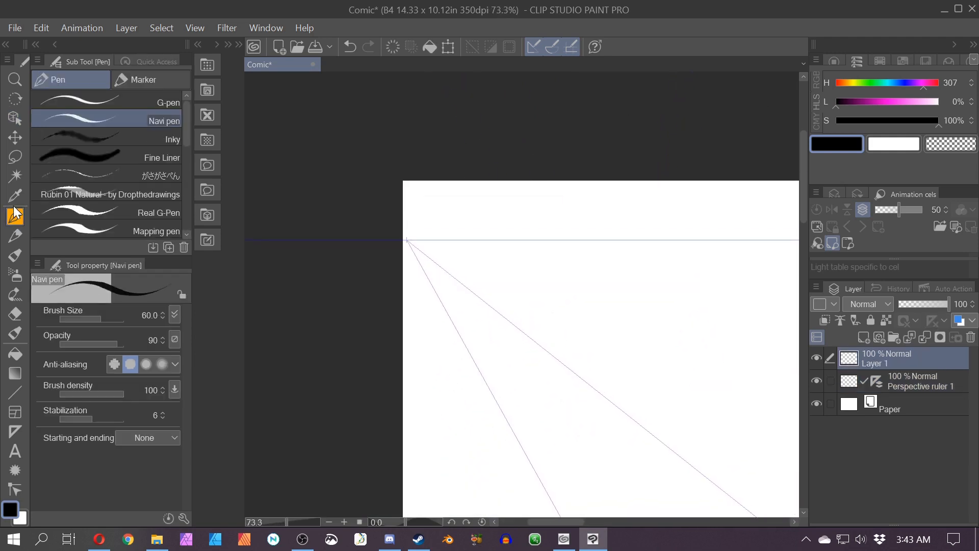
key(ctrl+z)
drag(415, 221, 430, 218)
key(ctrl+2)
drag(453, 205, 414, 239)
key(ctrl+z)
mouse_move(420, 235)
mouse_down()
mouse_move(420, 245)
mouse_move(452, 221)
mouse_up()
key(ctrl+z)
key(ctrl+z)
drag(452, 204, 416, 238)
drag(422, 234, 429, 242)
Step: Label the top-right vanishing point VP2 with an arrow pointing to it
key(space)
drag(657, 321, 415, 291)
drag(641, 350, 316, 329)
drag(725, 335, 465, 293)
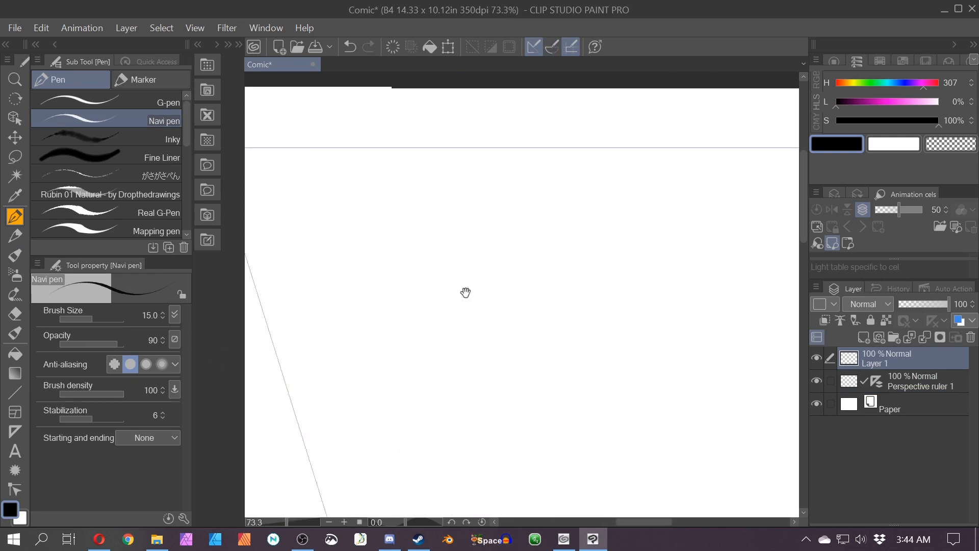
scroll(408, 306, down, 2)
drag(750, 289, 367, 304)
scroll(428, 212, up, 1)
scroll(499, 190, up, 1)
mouse_move(499, 228)
mouse_down()
mouse_move(534, 225)
mouse_move(552, 250)
mouse_up()
drag(550, 243, 553, 251)
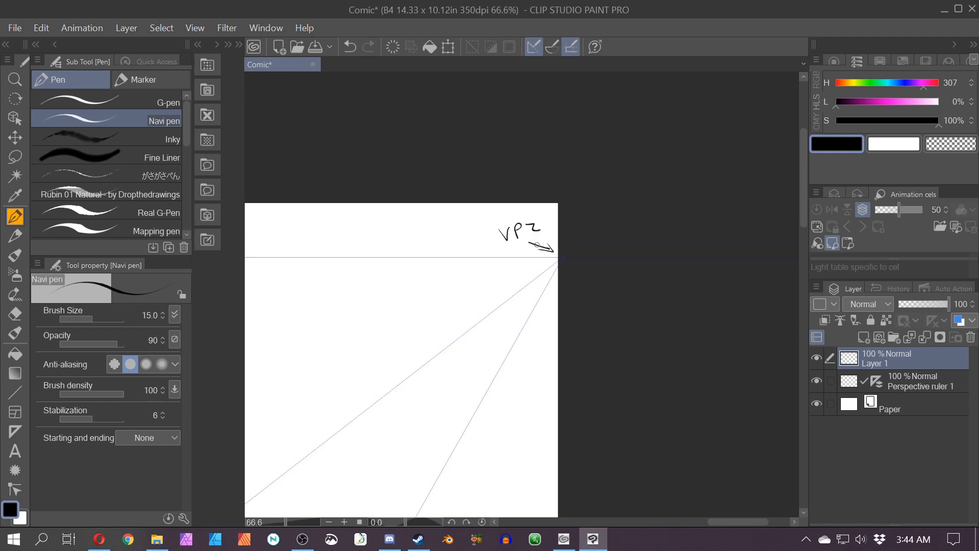
Step: Label the bottom vanishing point VP3 with an arrow pointing to it
key(space)
drag(363, 423, 562, 205)
scroll(482, 300, down, 6)
drag(359, 456, 492, 259)
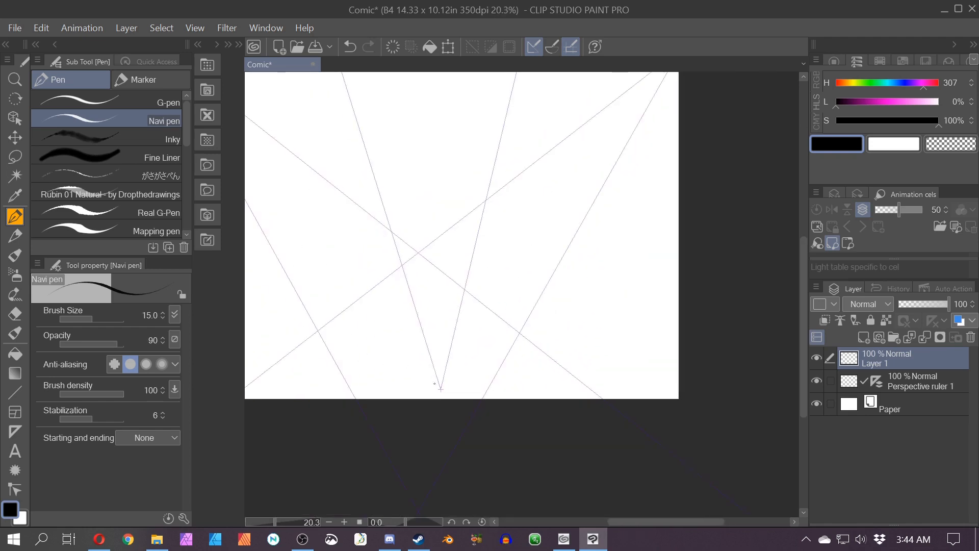
click(418, 375)
drag(404, 374, 432, 389)
drag(426, 386, 427, 392)
key(space)
drag(336, 341, 505, 389)
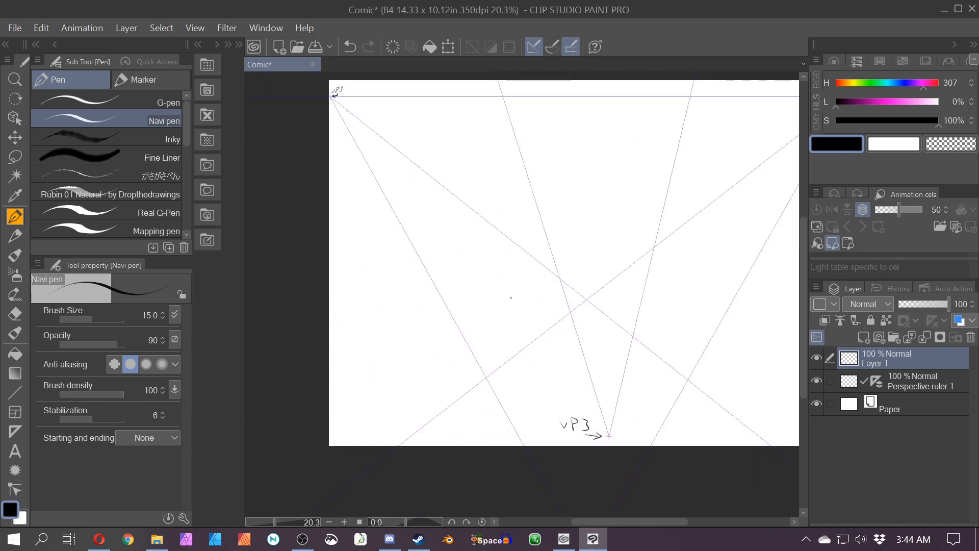
drag(393, 295, 534, 299)
mouse_move(462, 252)
mouse_down()
mouse_move(465, 243)
mouse_move(431, 250)
mouse_up()
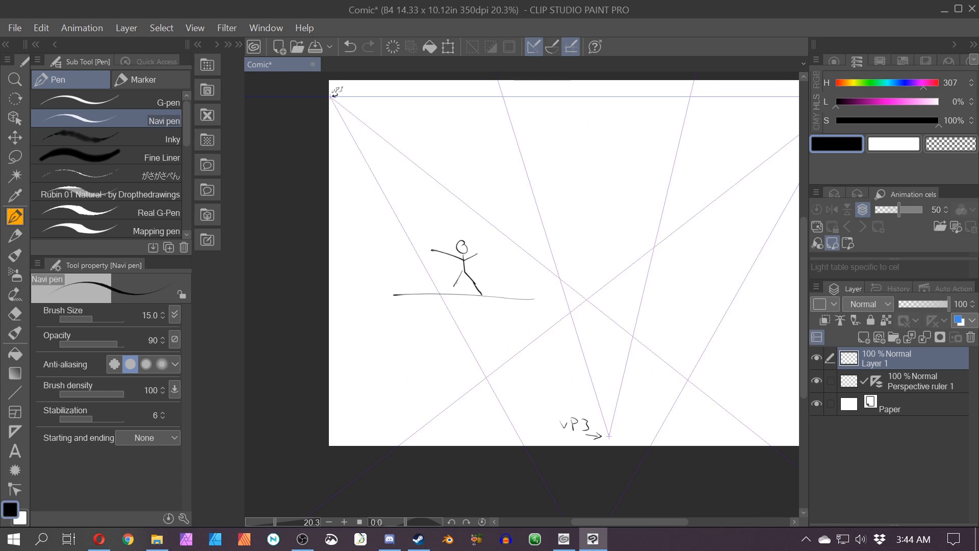
drag(607, 427, 606, 433)
key(ctrl+z)
drag(490, 258, 496, 311)
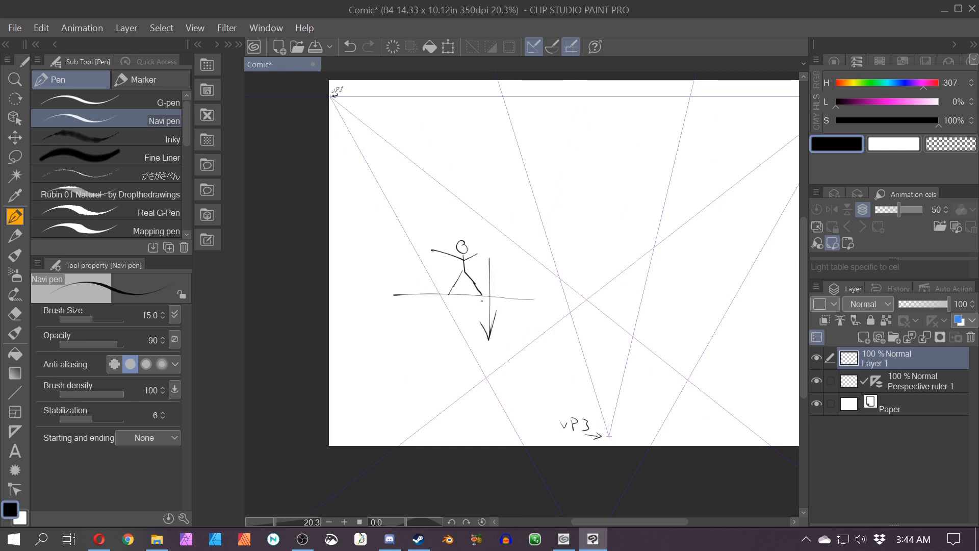
key(ctrl+z)
key(ctrl+z)
key(ctrl+z)
key(ctrl+z)
key(ctrl+z)
key(ctrl+z)
Step: Add a new layer above Layer 1 and rename it 1
scroll(482, 301, down, 2)
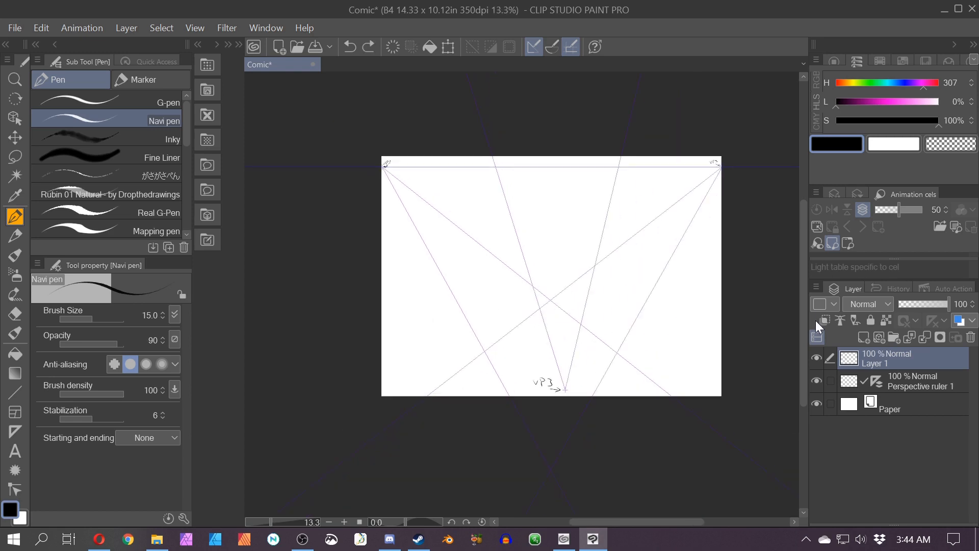
click(861, 338)
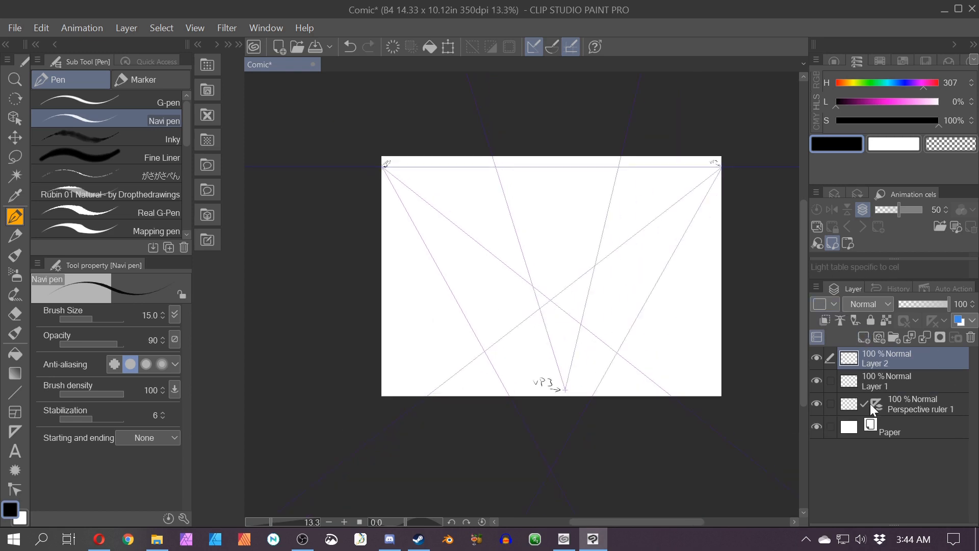
double_click(880, 365)
text(1)
key(Return)
Step: Set the pen colour to red and draw guide lines fanning downward from the top-left vanishing point
drag(842, 84, 832, 85)
click(894, 102)
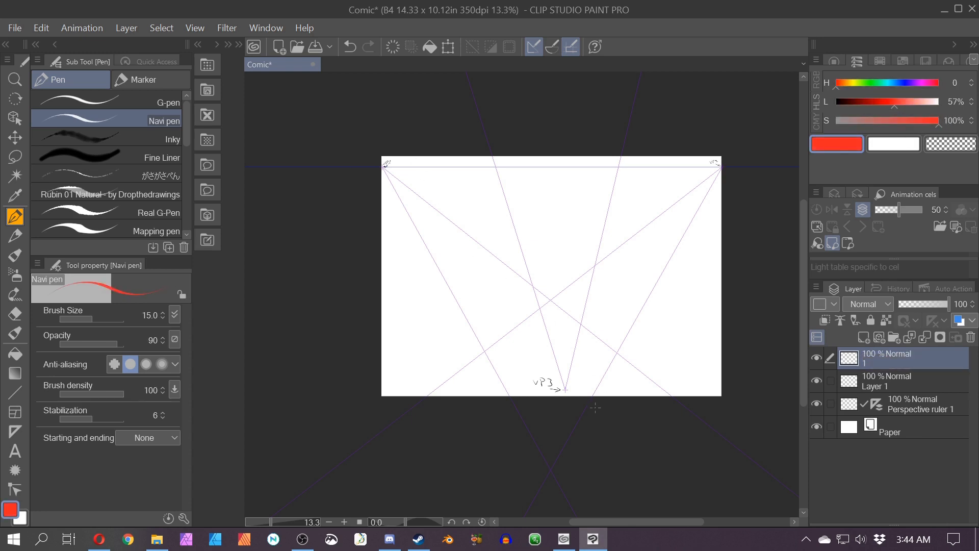
drag(579, 407, 380, 181)
key(ctrl+z)
click(557, 54)
drag(553, 357, 385, 169)
drag(543, 390, 385, 169)
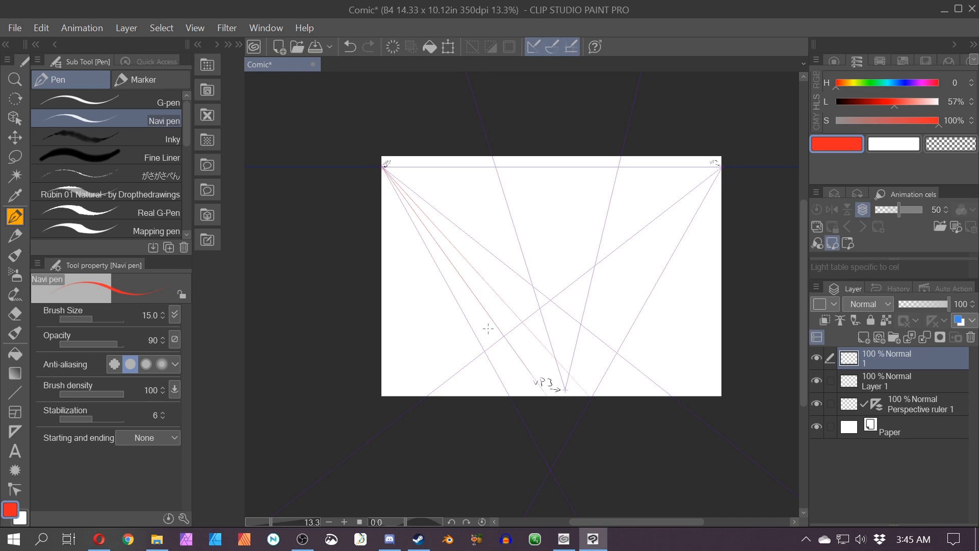
drag(498, 395, 394, 163)
drag(487, 459, 403, 214)
drag(423, 396, 393, 204)
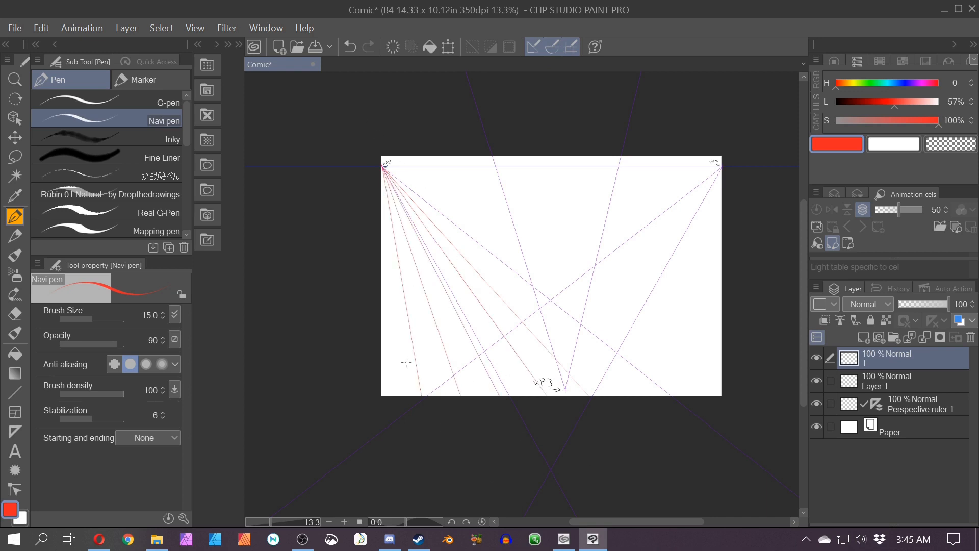
drag(388, 396, 401, 197)
drag(449, 433, 401, 204)
drag(484, 408, 408, 209)
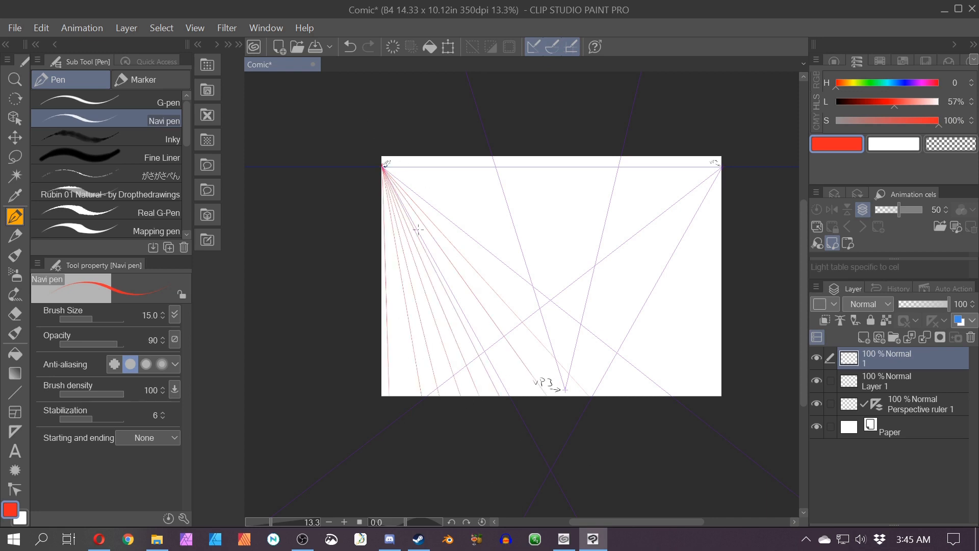
mouse_move(539, 425)
mouse_down()
mouse_move(515, 355)
mouse_move(446, 235)
mouse_up()
key(ctrl+z)
Step: Draw more red guide lines from the top-left vanishing point across the canvas toward the right edge
drag(650, 414, 353, 141)
drag(657, 378, 378, 162)
drag(726, 395, 378, 163)
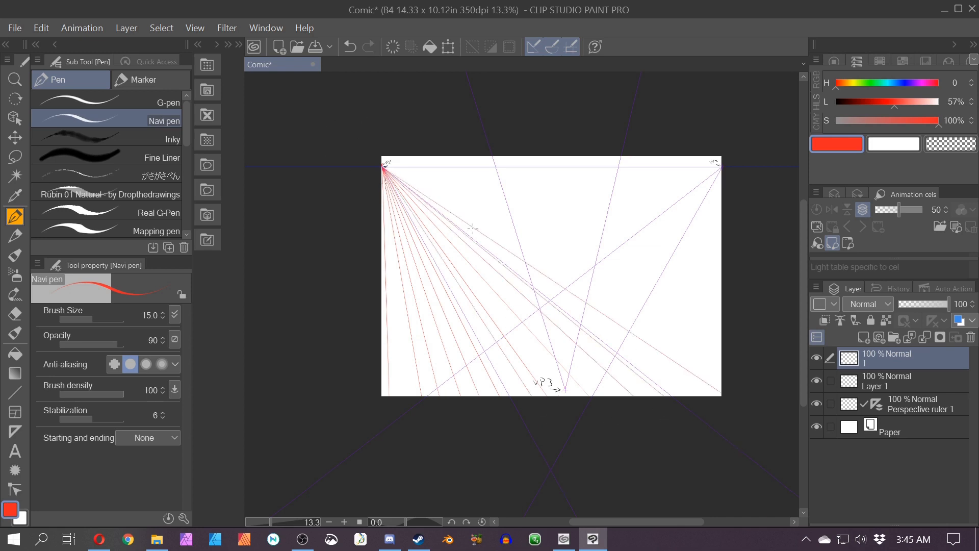
drag(726, 375, 379, 164)
drag(722, 343, 380, 164)
drag(722, 305, 380, 164)
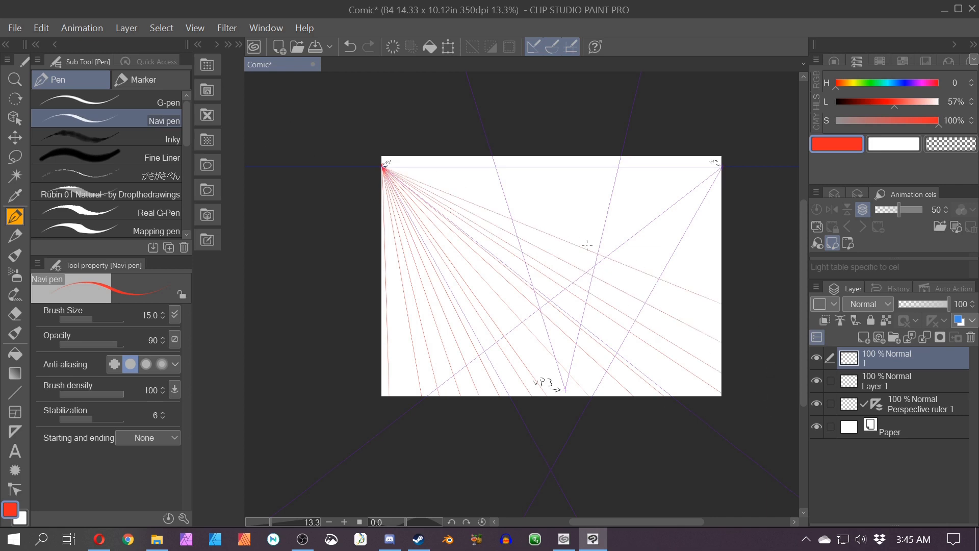
drag(722, 278, 380, 164)
mouse_move(722, 253)
mouse_down()
mouse_move(594, 205)
mouse_move(380, 164)
mouse_up()
drag(723, 226, 380, 164)
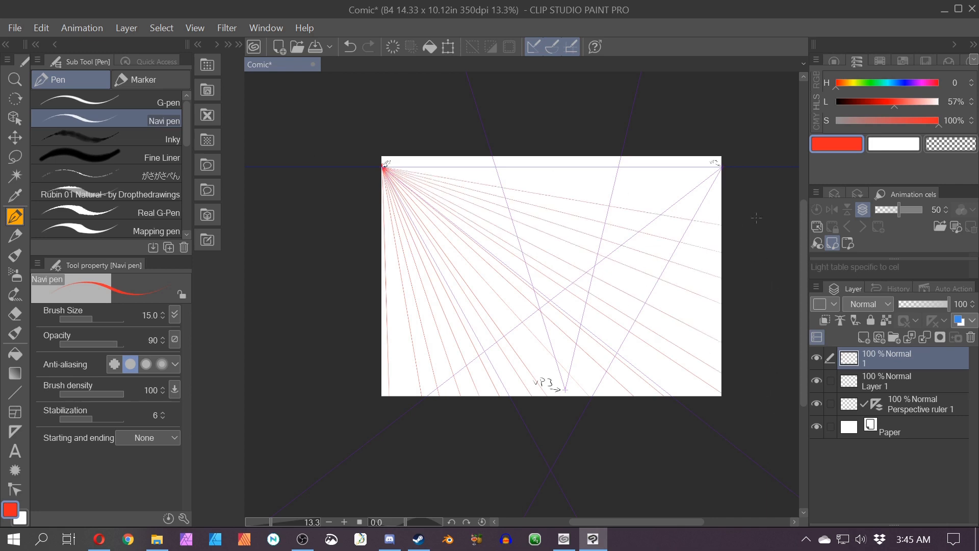
drag(724, 196, 428, 136)
drag(617, 159, 393, 153)
drag(616, 138, 322, 187)
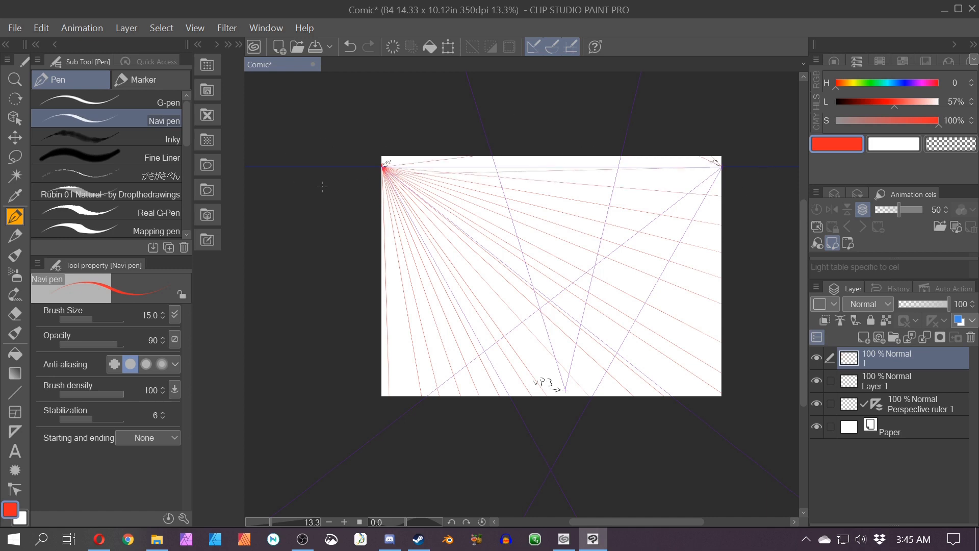
drag(591, 158, 387, 150)
drag(409, 416, 384, 156)
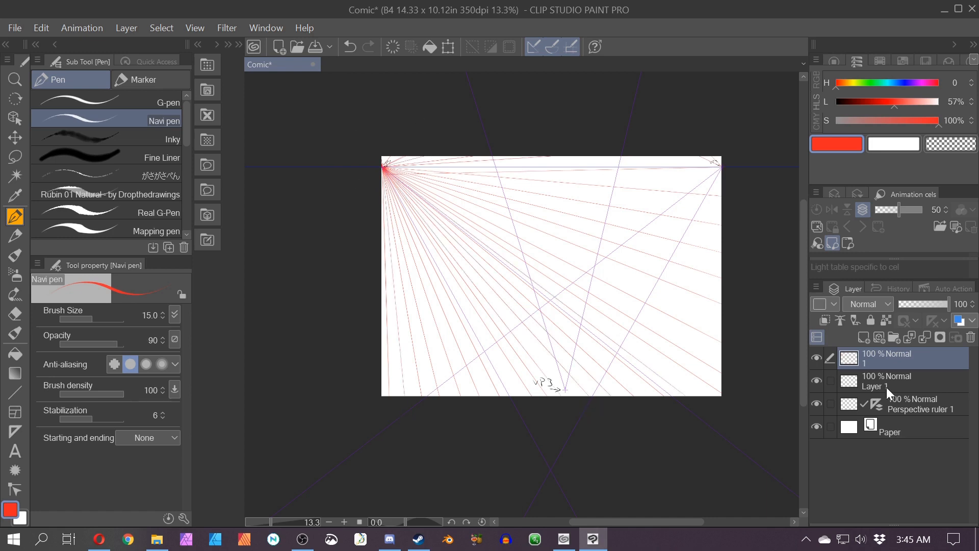
Step: Add another new layer and rename it 2
click(864, 338)
double_click(877, 363)
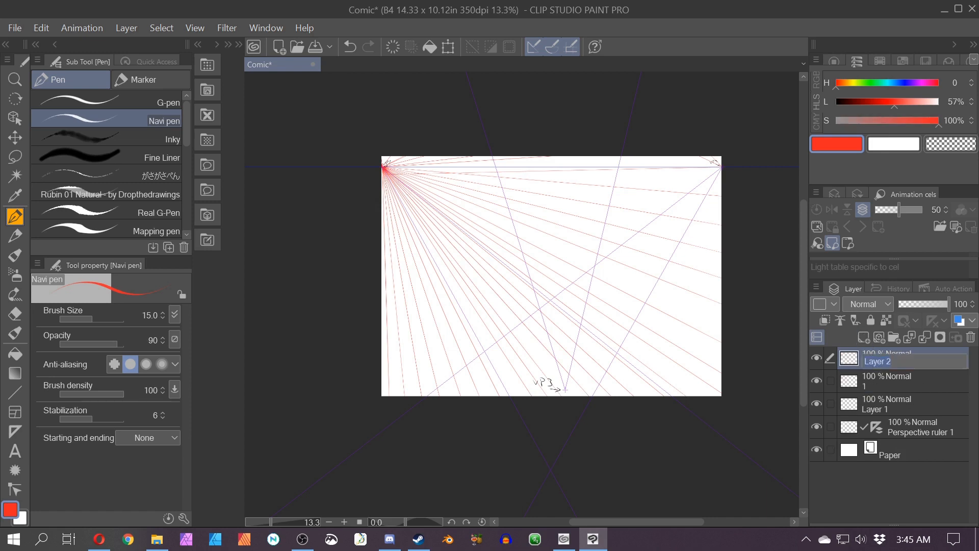
text(2)
key(Return)
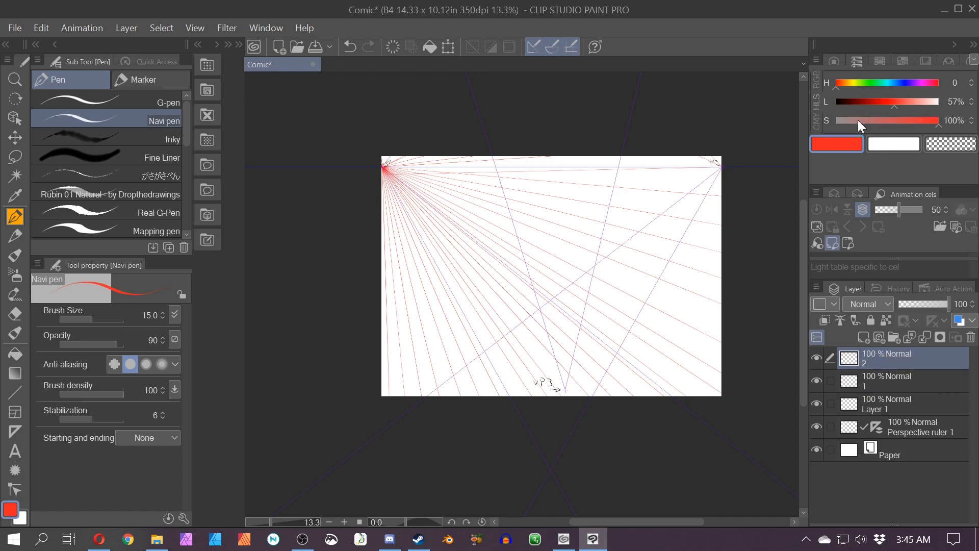
Step: Set the pen colour to dark green and draw guide lines fanning down-left from the top-right vanishing point
click(873, 84)
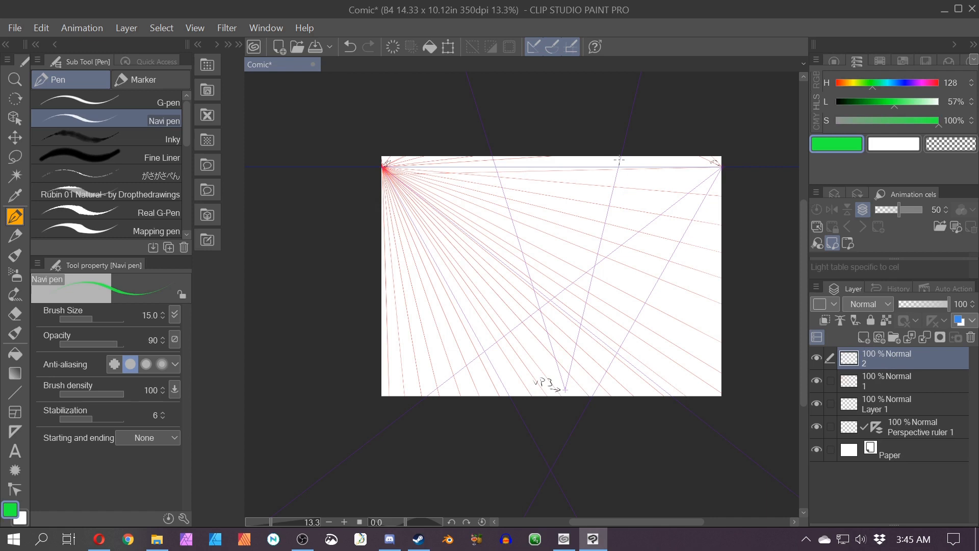
drag(720, 172, 601, 388)
key(ctrl+z)
click(873, 102)
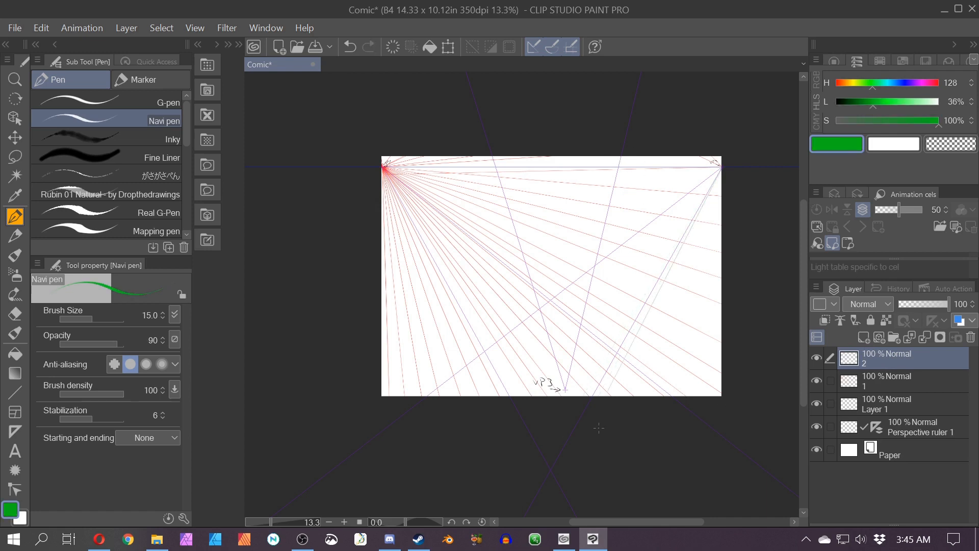
drag(719, 172, 614, 394)
drag(720, 173, 656, 395)
mouse_move(721, 172)
mouse_down()
mouse_move(686, 395)
mouse_move(382, 367)
mouse_move(468, 394)
mouse_up()
key(ctrl+z)
mouse_move(720, 169)
mouse_down()
mouse_move(560, 395)
mouse_move(565, 389)
mouse_move(482, 395)
mouse_up()
mouse_move(720, 171)
mouse_down()
mouse_move(575, 395)
mouse_move(383, 342)
mouse_up()
drag(719, 168, 382, 322)
drag(718, 166, 563, 156)
Step: Undo the last green line and draw more green guide lines from the top-right vanishing point to the left edge
scroll(551, 276, down, 1)
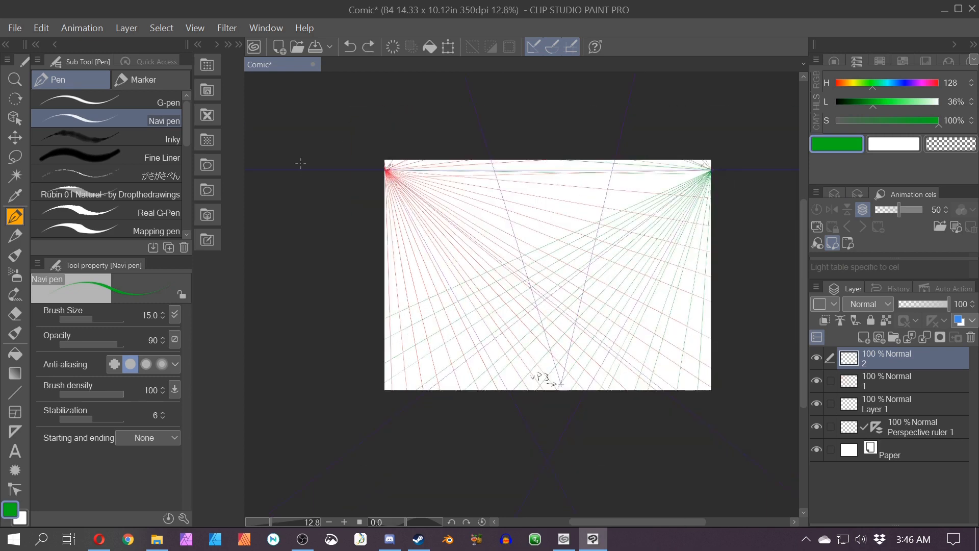
key(ctrl+z)
mouse_move(708, 170)
mouse_down()
mouse_move(518, 159)
mouse_move(386, 177)
mouse_up()
drag(709, 171, 386, 196)
drag(708, 171, 386, 217)
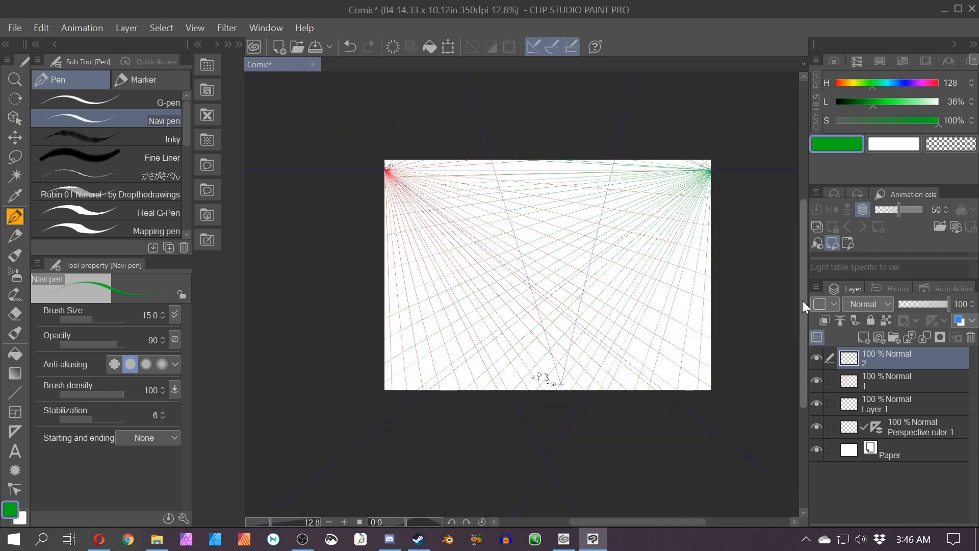
Step: On a new layer, draw magenta guide lines from the top and left edges converging at the bottom vanishing point
click(922, 83)
click(864, 340)
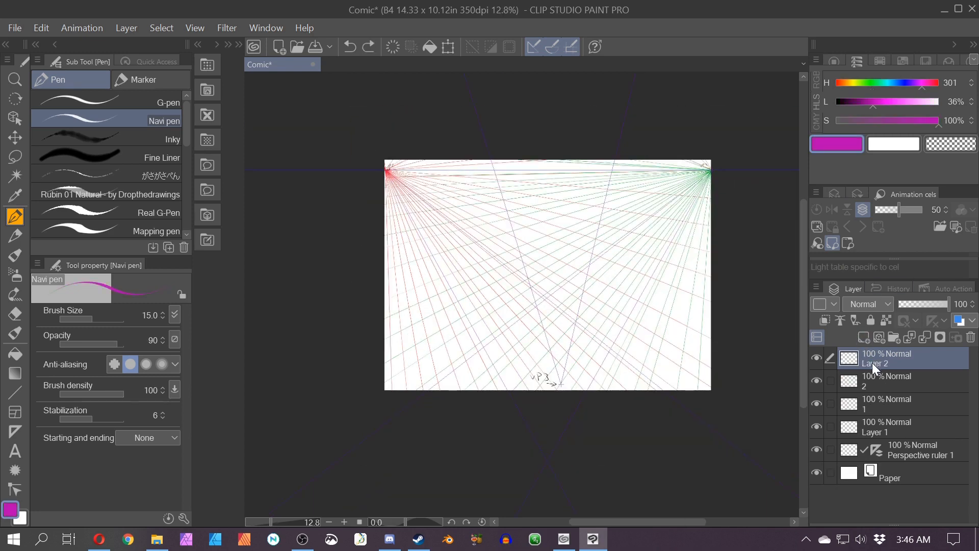
drag(562, 158, 562, 390)
drag(513, 159, 562, 390)
drag(448, 162, 565, 391)
drag(429, 161, 565, 391)
drag(398, 190, 566, 391)
drag(390, 227, 569, 391)
drag(322, 220, 569, 390)
drag(384, 299, 574, 390)
drag(384, 329, 580, 390)
drag(384, 356, 599, 390)
drag(634, 160, 559, 390)
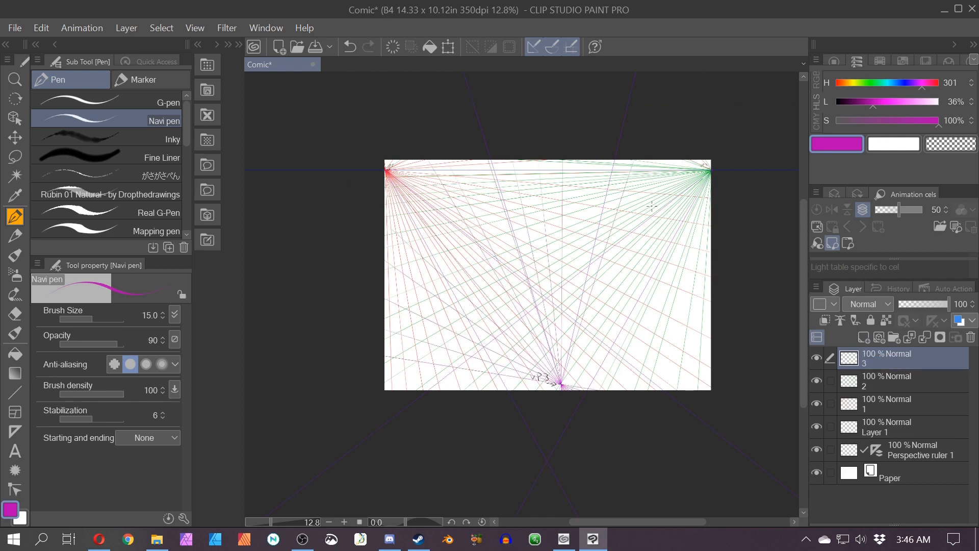
Step: Draw more magenta guide lines from the top and right edges down to the bottom vanishing point
drag(692, 159, 557, 390)
drag(589, 159, 559, 390)
drag(663, 159, 558, 390)
drag(701, 127, 559, 389)
drag(710, 174, 653, 391)
key(ctrl+z)
drag(710, 232, 555, 390)
drag(709, 265, 554, 390)
drag(704, 301, 551, 390)
drag(709, 326, 545, 390)
drag(710, 340, 540, 390)
drag(710, 367, 510, 390)
drag(385, 368, 628, 390)
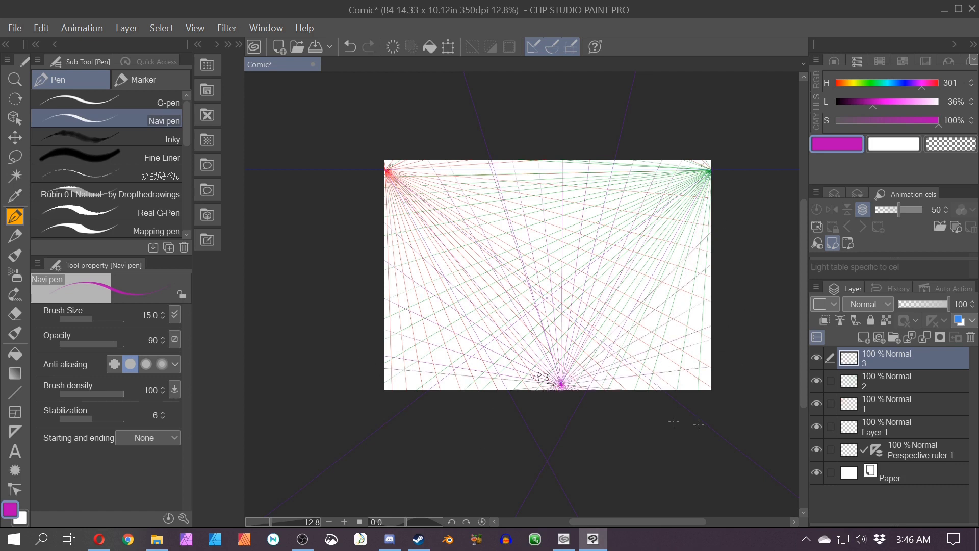
drag(701, 192, 556, 390)
drag(710, 219, 554, 390)
drag(678, 166, 558, 390)
scroll(360, 456, up, 5)
drag(665, 336, 552, 443)
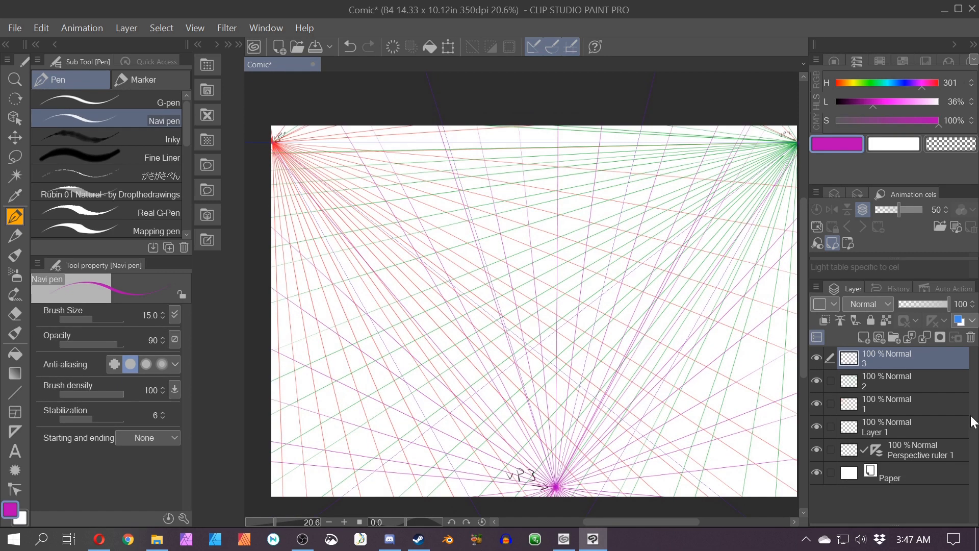
Step: Group the three guide-line layers into a folder and rename it Perspective Grid
shift+click(873, 408)
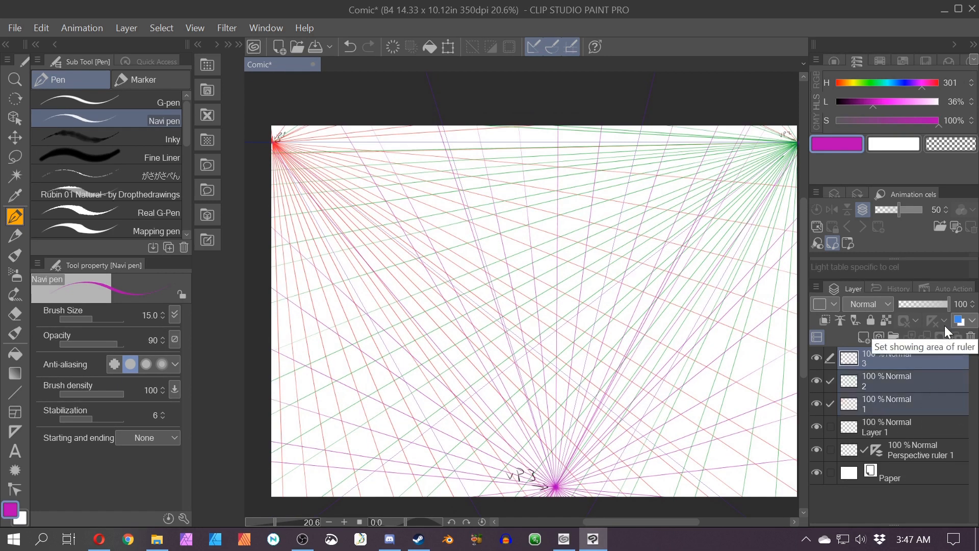
key(ctrl+g)
double_click(889, 362)
text(P)
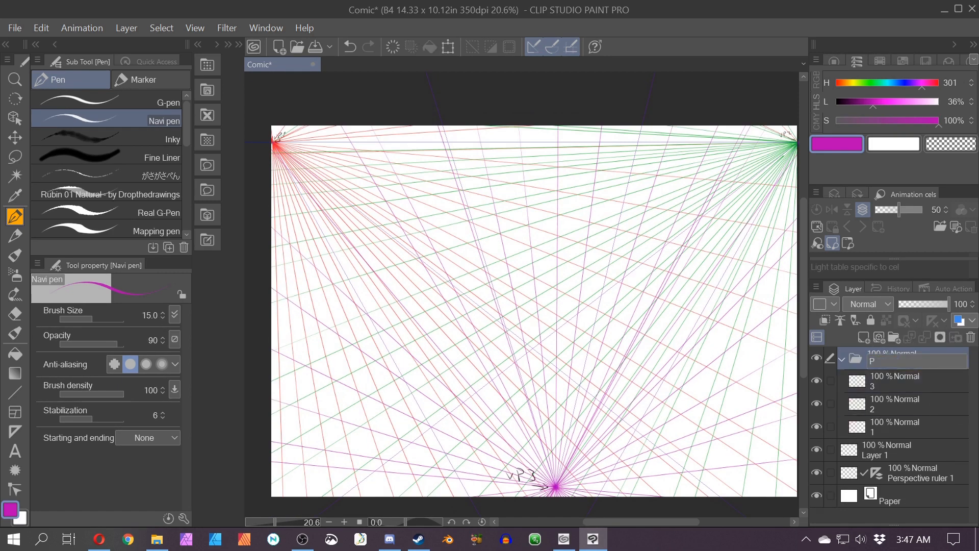
text(erspective Grid)
key(Return)
Step: Lower the Perspective Grid folder's opacity to 35%
click(842, 358)
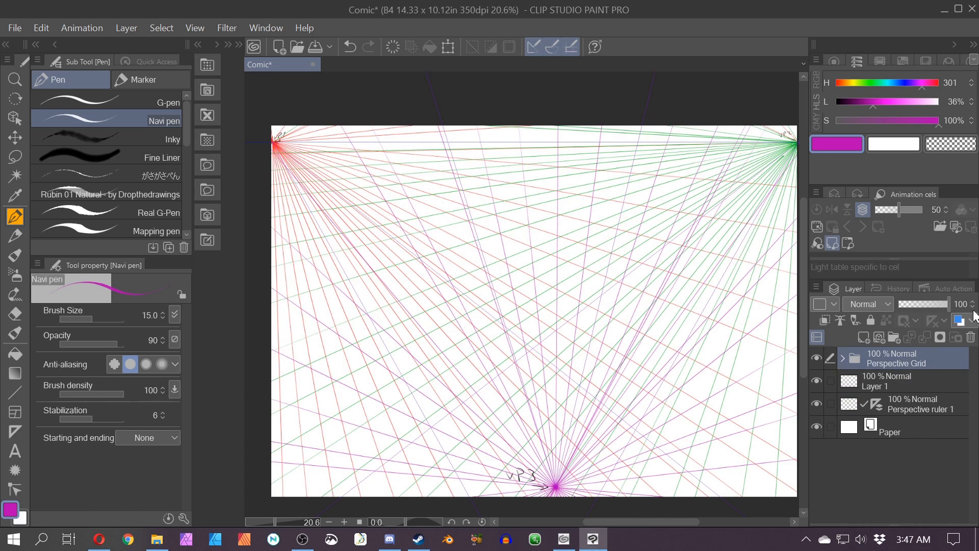
drag(924, 302, 916, 304)
scroll(642, 316, up, 3)
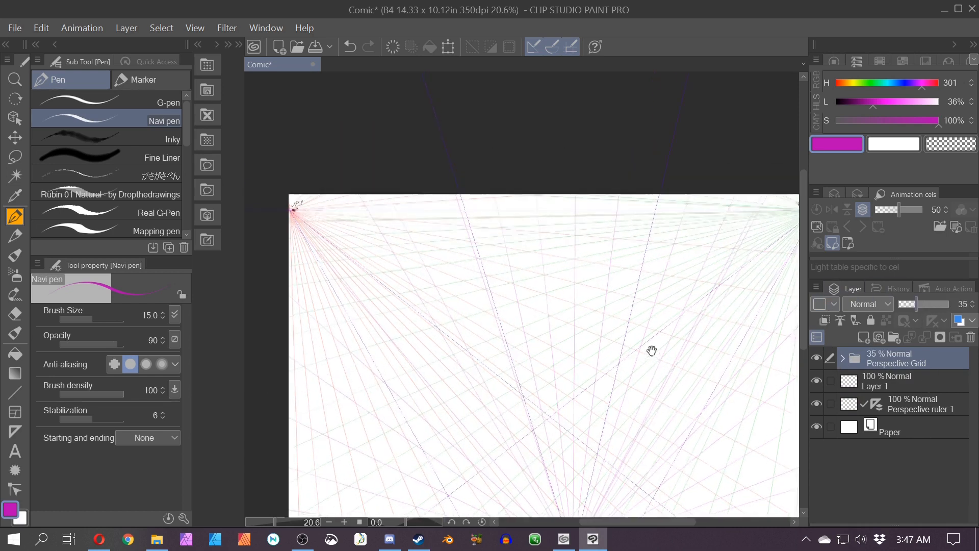
drag(626, 327, 600, 404)
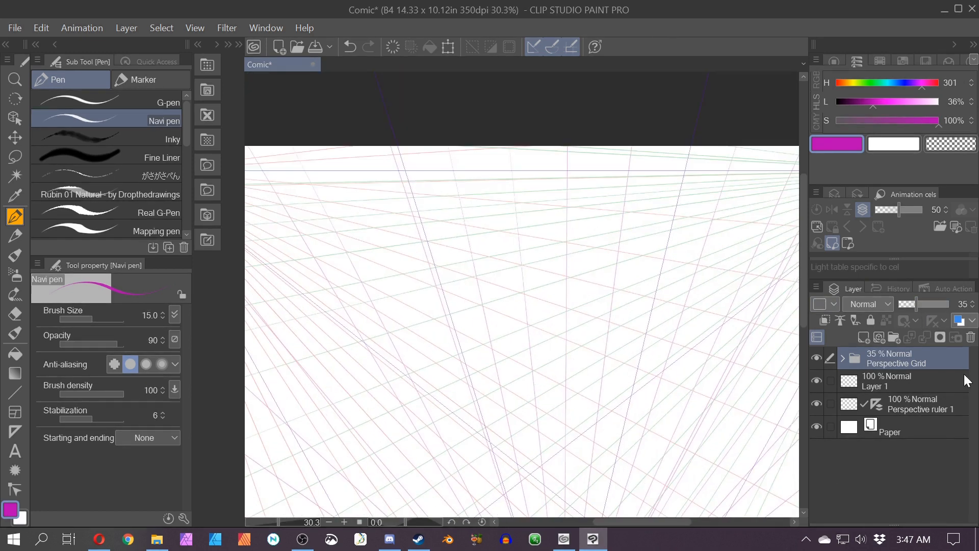
Step: Add a new layer above the Perspective Grid folder and rename it Black
click(861, 337)
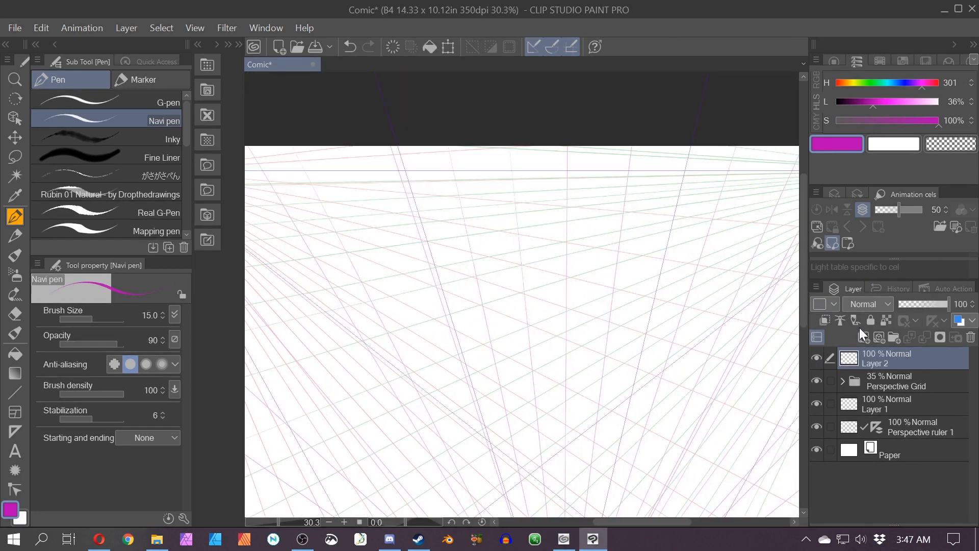
double_click(880, 365)
text(Black)
key(Return)
Step: Set the pen colour to black and start drawing a box's edges along the perspective guides
drag(856, 102, 802, 119)
scroll(399, 411, down, 3)
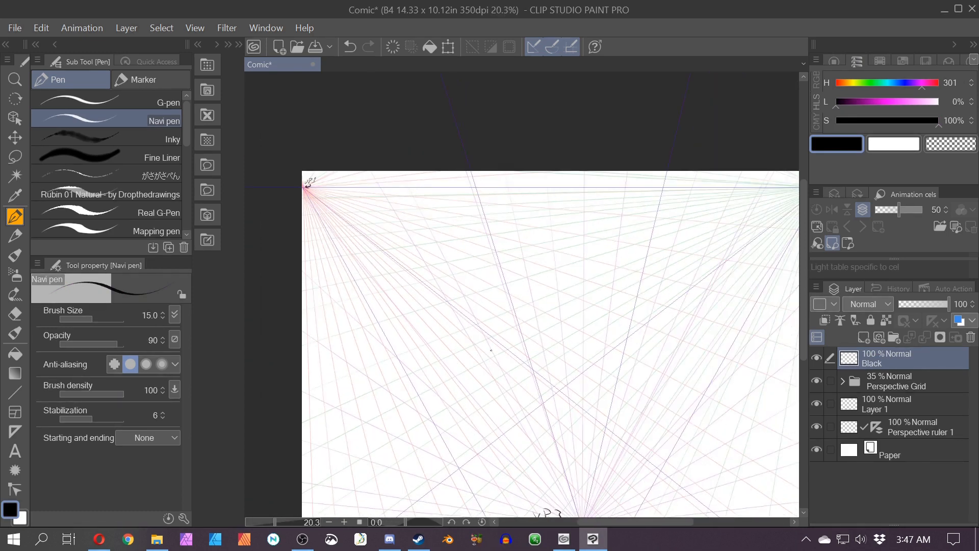
mouse_move(524, 341)
mouse_down()
mouse_move(554, 447)
mouse_move(531, 358)
mouse_up()
drag(405, 298, 442, 362)
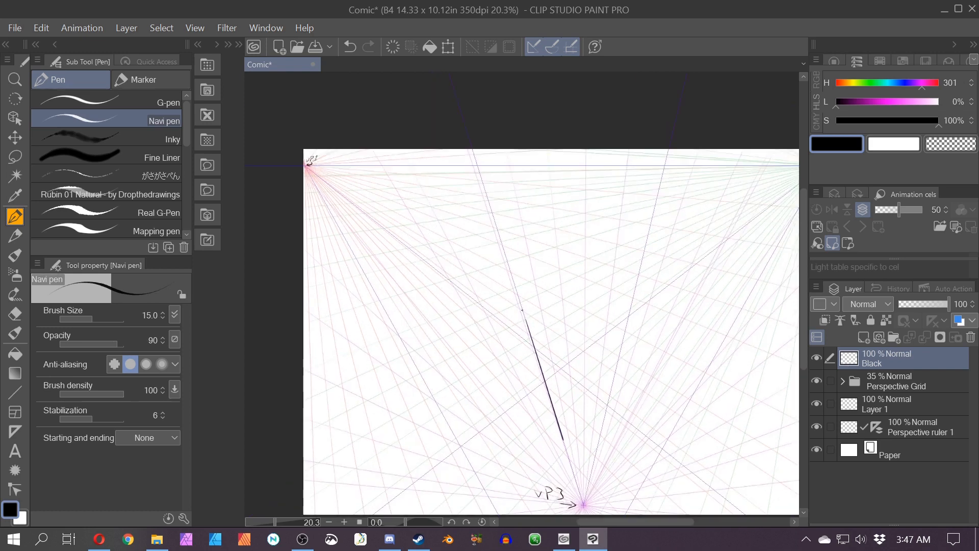
drag(525, 320, 449, 267)
mouse_move(563, 439)
mouse_down()
mouse_move(530, 405)
mouse_move(488, 394)
mouse_up()
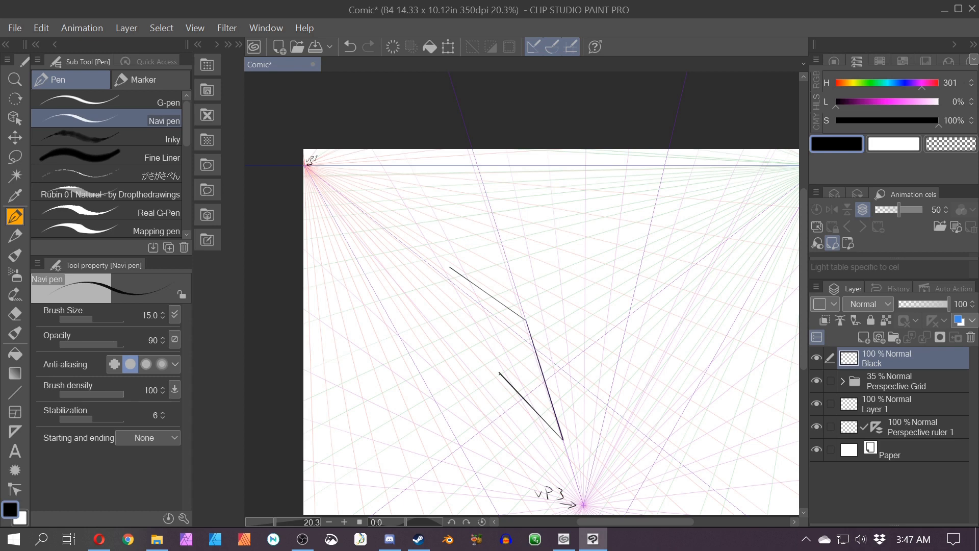
Step: Redraw the box's left front edge along the perspective guides toward the bottom vanishing point
drag(499, 374, 416, 244)
key(ctrl+z)
key(ctrl+z)
drag(450, 267, 528, 405)
Step: Erase the overshooting stroke ends at the box's lower corners with the hard eraser
key(e)
drag(494, 362, 513, 388)
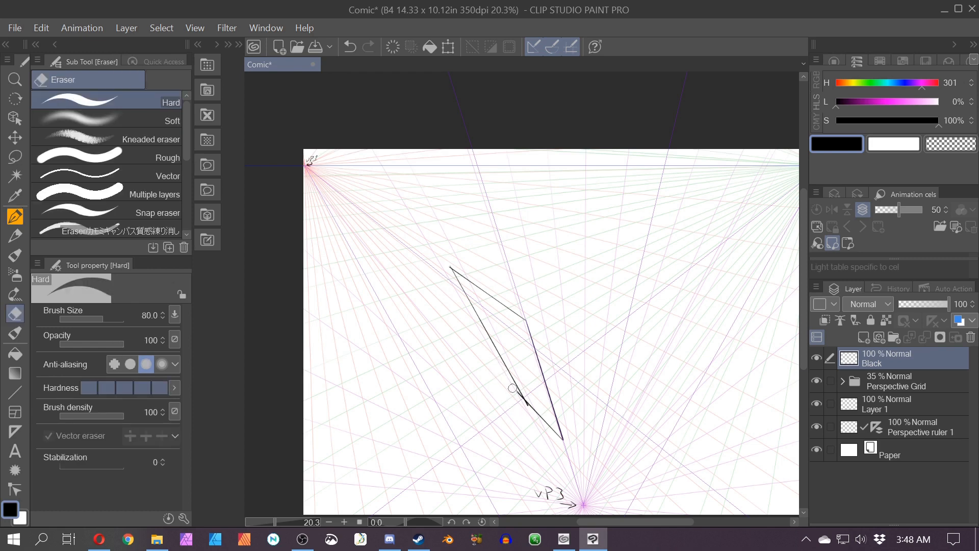
scroll(525, 407, up, 5)
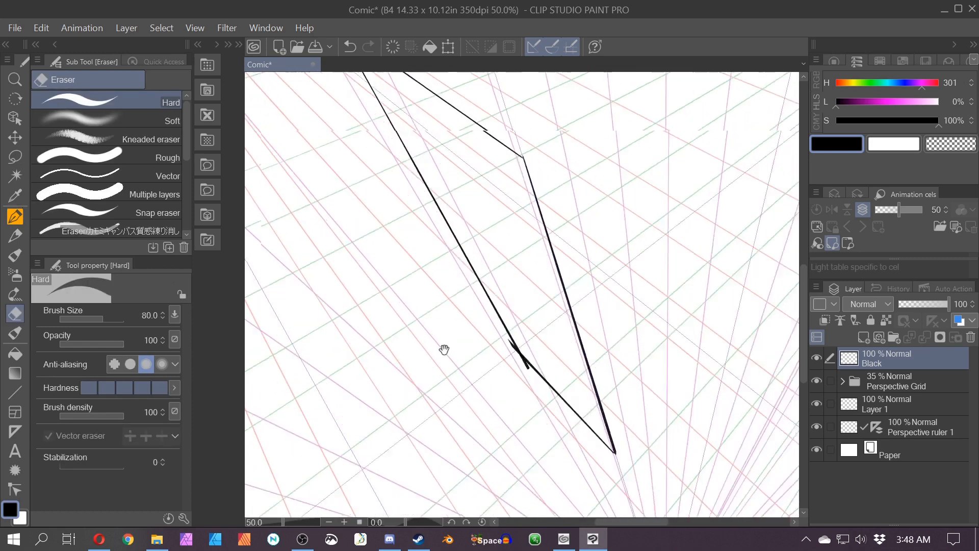
scroll(491, 299, down, 2)
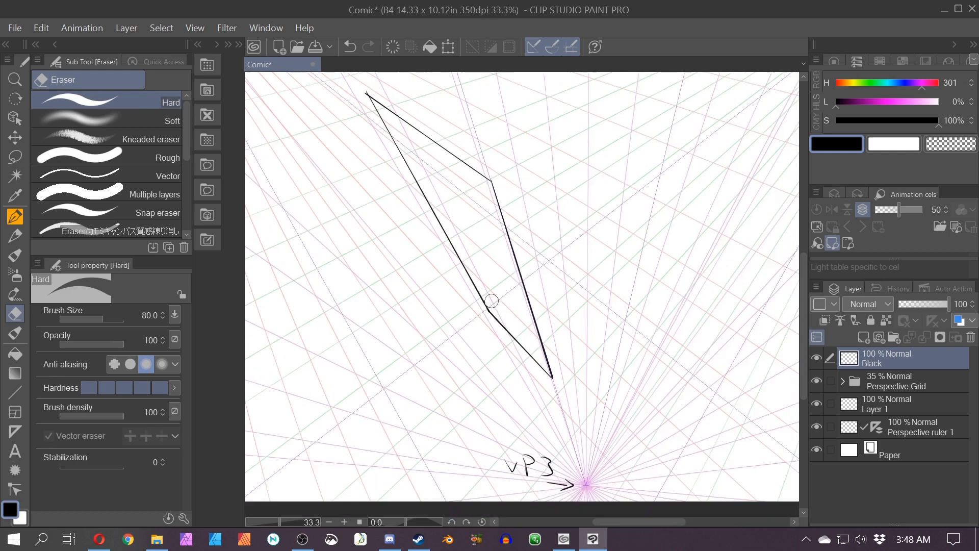
drag(454, 379, 468, 434)
Step: Draw the box's top-right edge and its right vertical edge toward the bottom vanishing point
key(p)
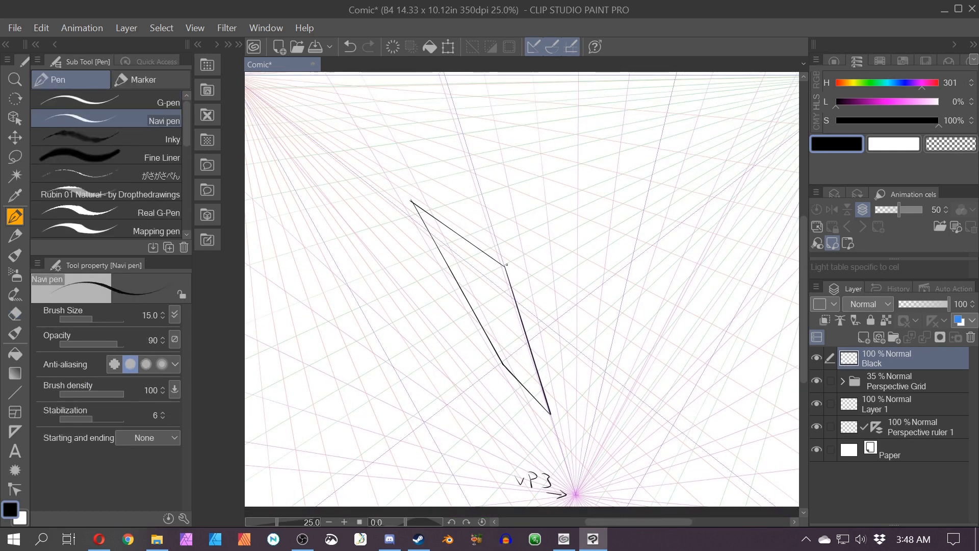
drag(508, 264, 632, 201)
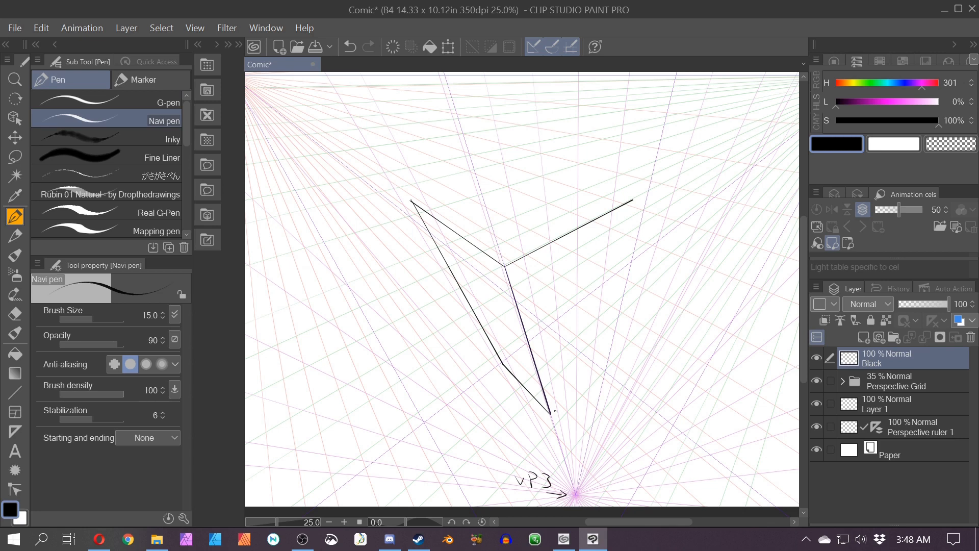
key(ctrl+z)
drag(504, 266, 587, 223)
drag(550, 412, 597, 364)
key(ctrl+z)
drag(584, 224, 577, 442)
Step: Erase the overshoot where the right vertical edge meets the box's bottom edges
key(e)
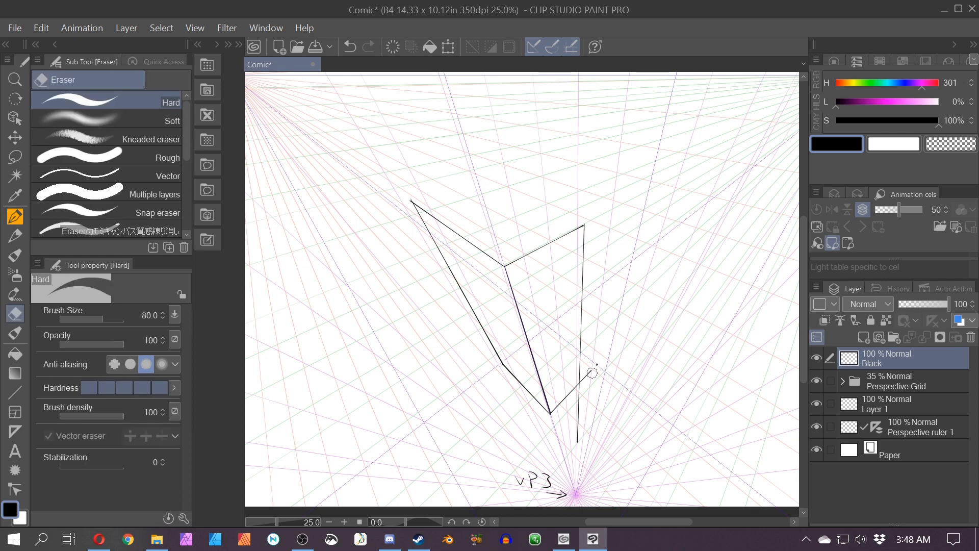
mouse_move(592, 373)
mouse_down()
mouse_move(572, 429)
mouse_move(578, 452)
mouse_up()
scroll(579, 429, up, 5)
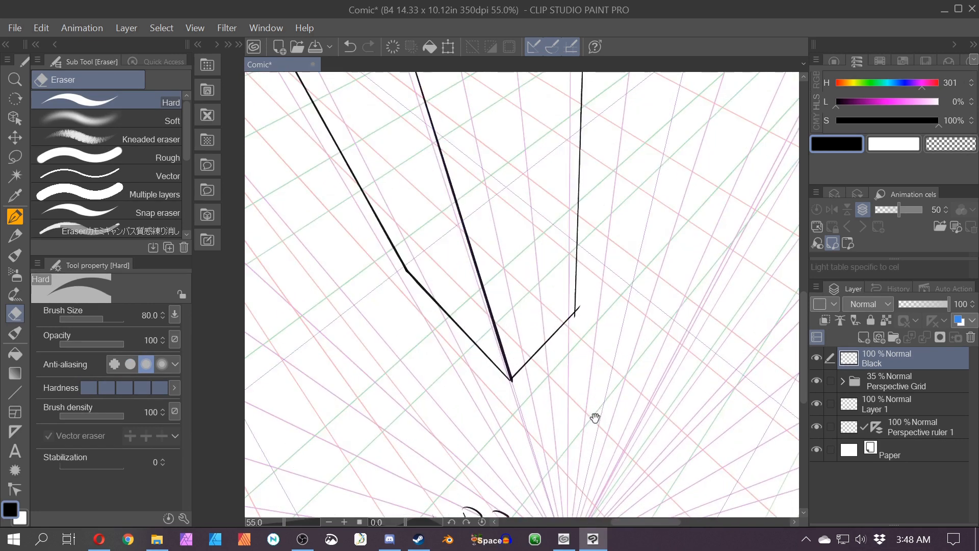
drag(595, 417, 520, 447)
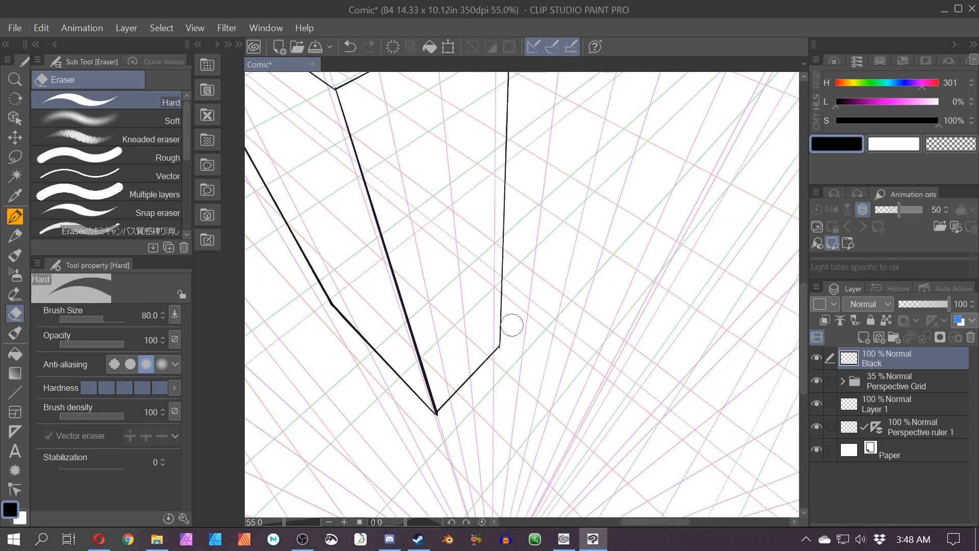
scroll(509, 326, down, 3)
drag(393, 317, 491, 376)
Step: Draw the back edges of the box's top face to close it
key(p)
mouse_move(407, 320)
mouse_down()
mouse_move(492, 393)
mouse_move(496, 410)
mouse_up()
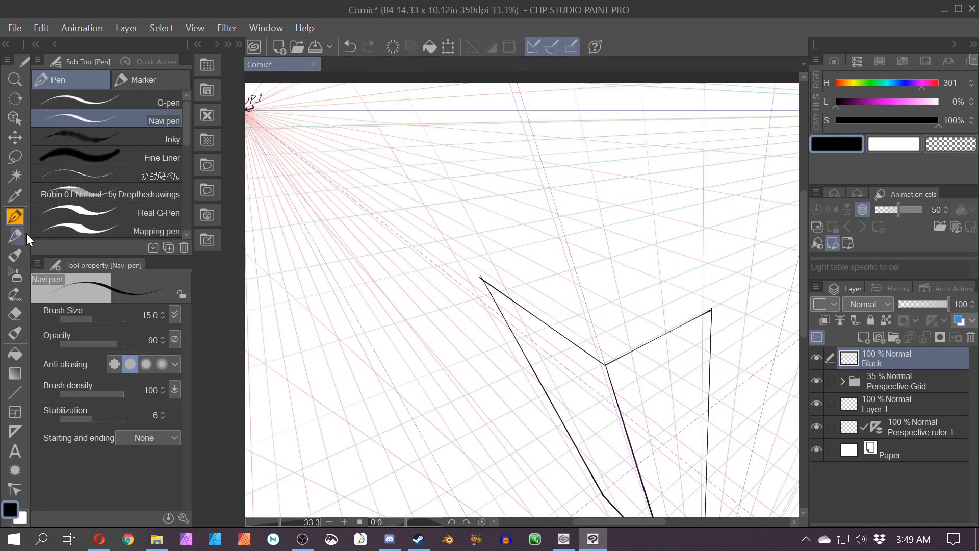
mouse_move(706, 296)
mouse_down()
mouse_move(722, 316)
mouse_move(727, 309)
mouse_move(536, 237)
mouse_move(482, 271)
mouse_up()
key(ctrl+z)
key(space)
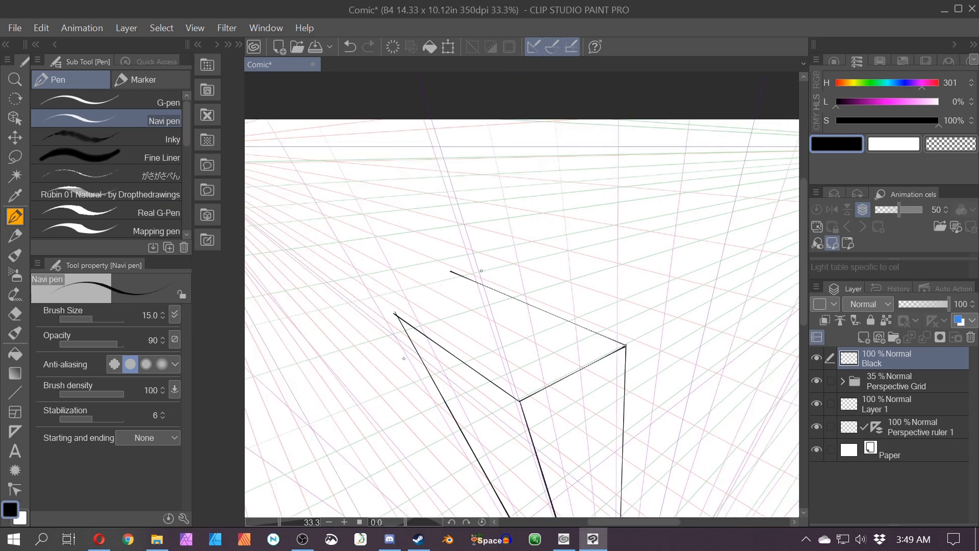
drag(395, 314, 628, 202)
Step: Erase the overshooting line ends around the box's top face and left side
key(e)
mouse_move(520, 280)
mouse_down()
mouse_move(541, 259)
mouse_move(458, 266)
mouse_move(515, 288)
mouse_move(446, 266)
mouse_move(480, 286)
mouse_move(493, 280)
mouse_move(454, 271)
mouse_up()
click(452, 271)
scroll(354, 232, down, 5)
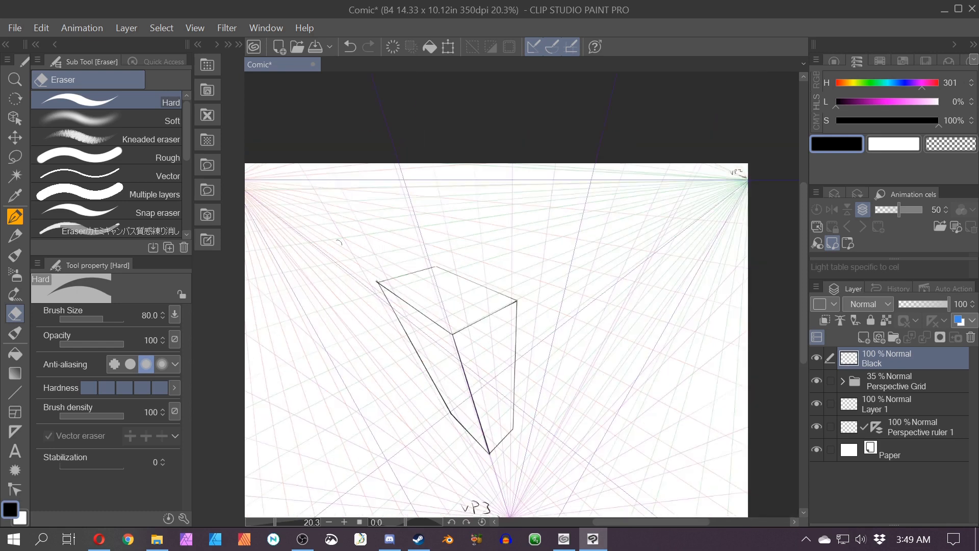
drag(414, 445, 433, 369)
scroll(433, 367, up, 5)
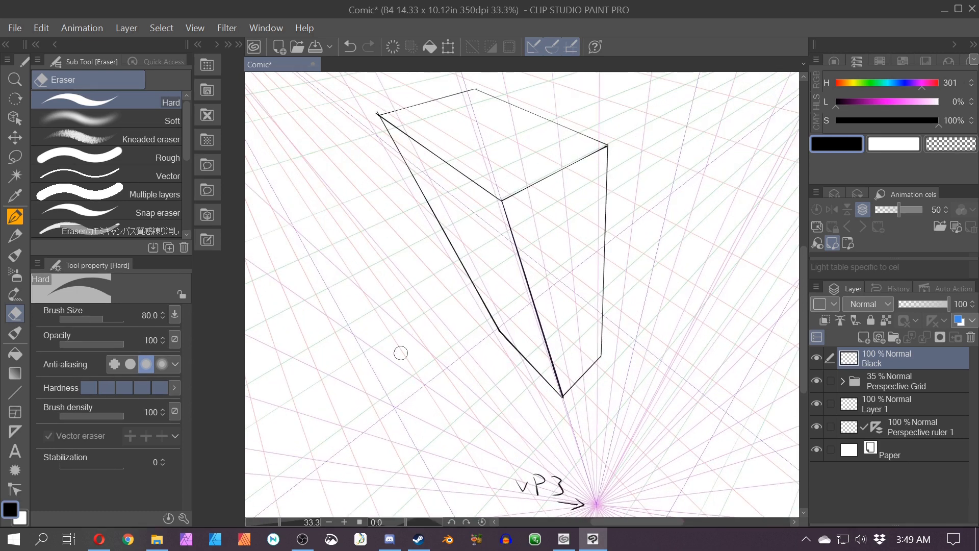
Step: Start a second, taller box by drawing its vertical edges along the perspective guides
key(p)
drag(599, 356, 518, 283)
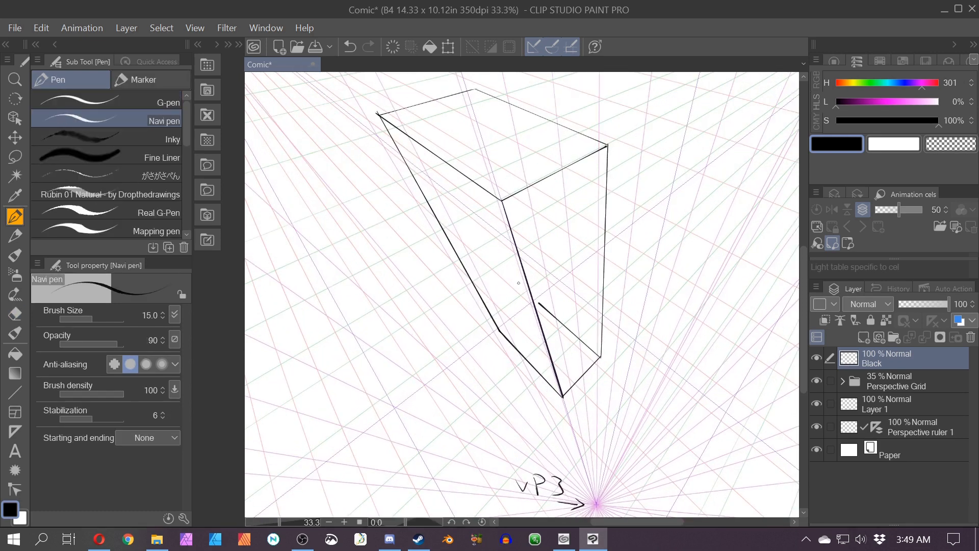
mouse_move(473, 89)
mouse_down()
mouse_move(524, 298)
mouse_move(497, 328)
mouse_up()
drag(375, 355, 286, 464)
drag(420, 186, 439, 262)
mouse_move(488, 173)
mouse_down()
mouse_move(504, 386)
mouse_move(557, 351)
mouse_move(570, 163)
mouse_move(506, 180)
mouse_up()
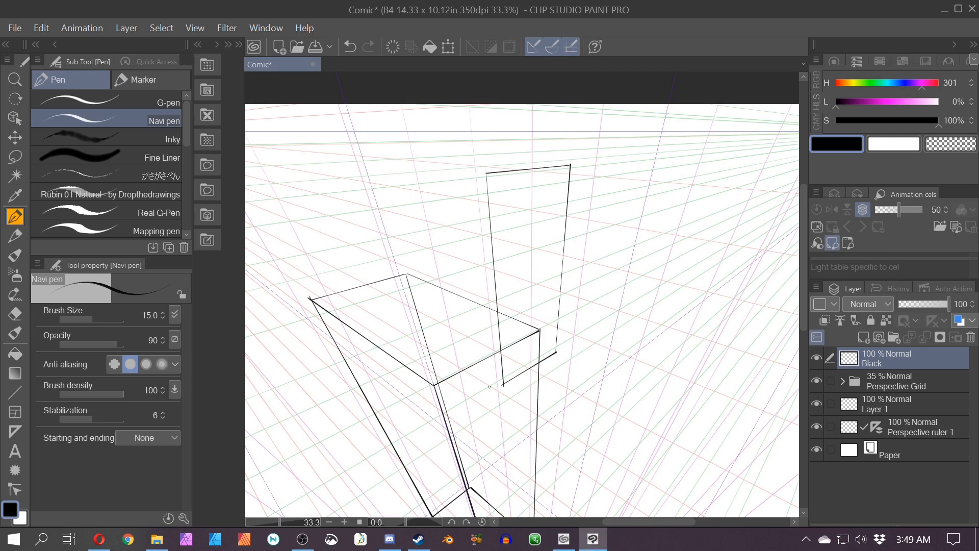
Step: Draw the second box's bottom and top edges to close its faces
drag(497, 379, 438, 346)
drag(555, 351, 503, 328)
mouse_move(439, 346)
mouse_down()
mouse_move(490, 323)
mouse_move(537, 335)
mouse_up()
drag(440, 345, 392, 166)
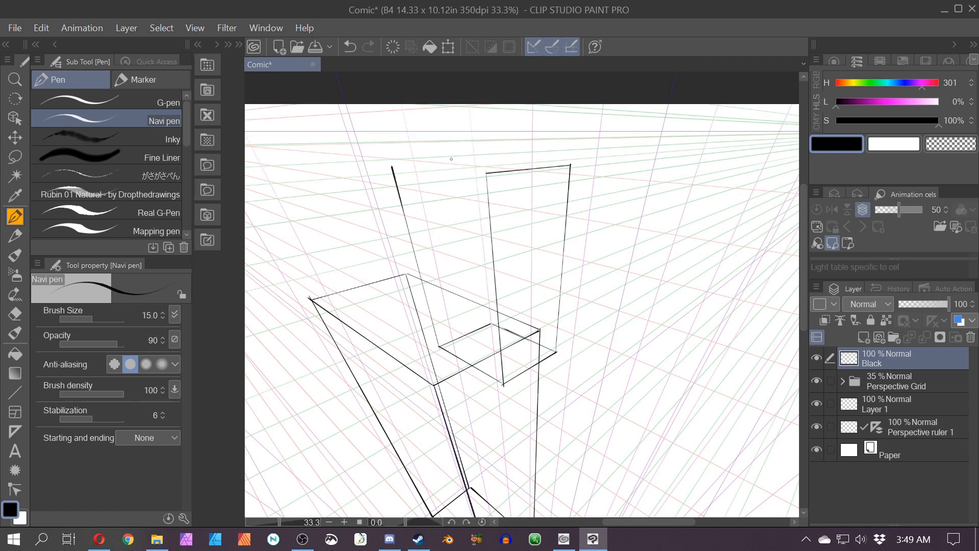
drag(486, 173, 392, 164)
drag(569, 116, 457, 111)
drag(391, 164, 491, 158)
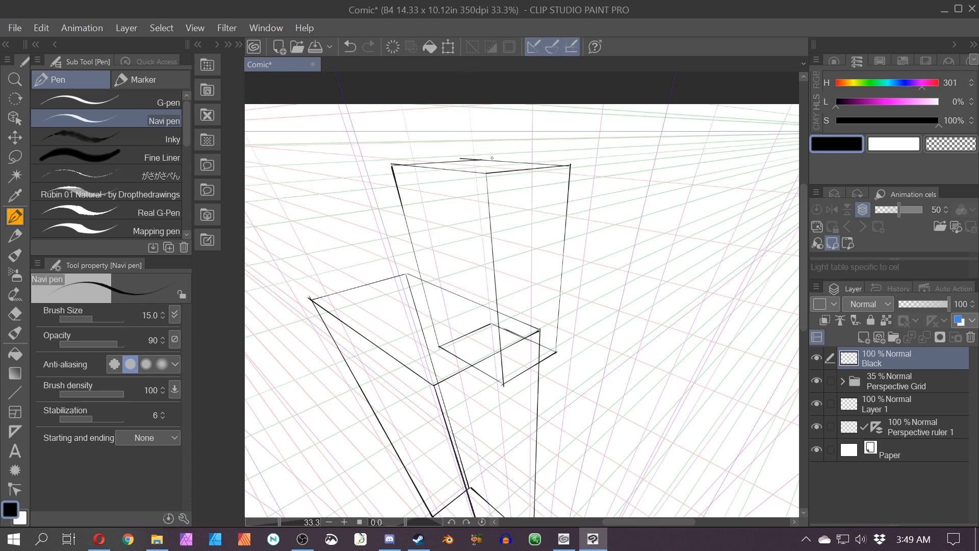
Step: Draw the long edges of a third, slanted box on the left side of the canvas
scroll(394, 267, down, 2)
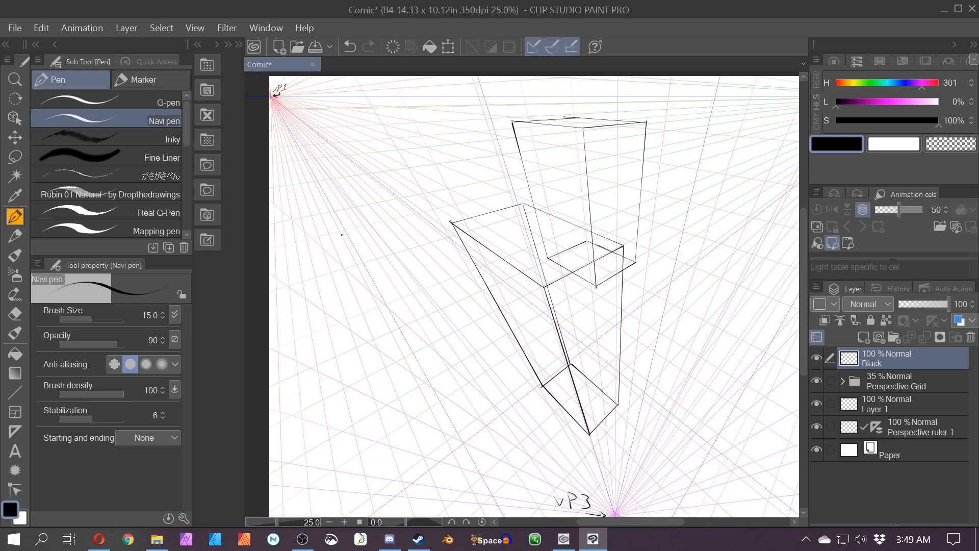
drag(325, 189, 437, 376)
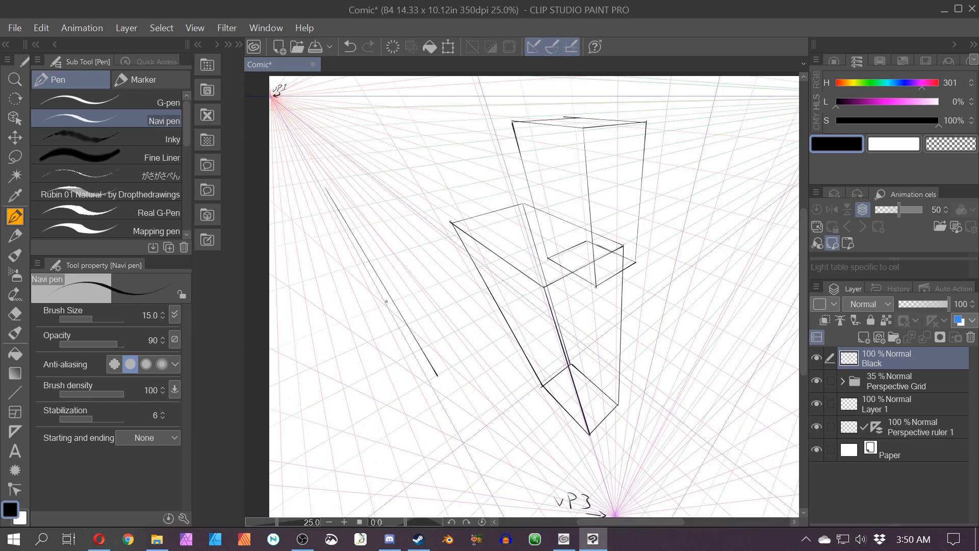
key(ctrl+z)
mouse_move(321, 247)
mouse_down()
mouse_move(475, 387)
mouse_move(423, 419)
mouse_up()
mouse_move(321, 248)
mouse_down()
mouse_move(280, 255)
mouse_move(452, 395)
mouse_up()
key(ctrl+z)
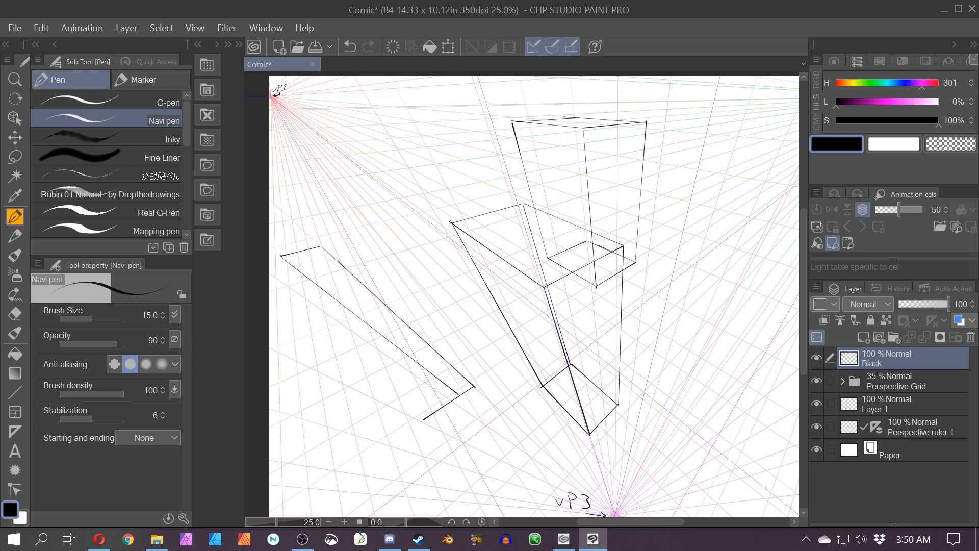
mouse_move(280, 256)
mouse_down()
mouse_move(461, 396)
mouse_move(426, 419)
mouse_up()
Step: Add the third box's end-face edges toward the vanishing points
key(e)
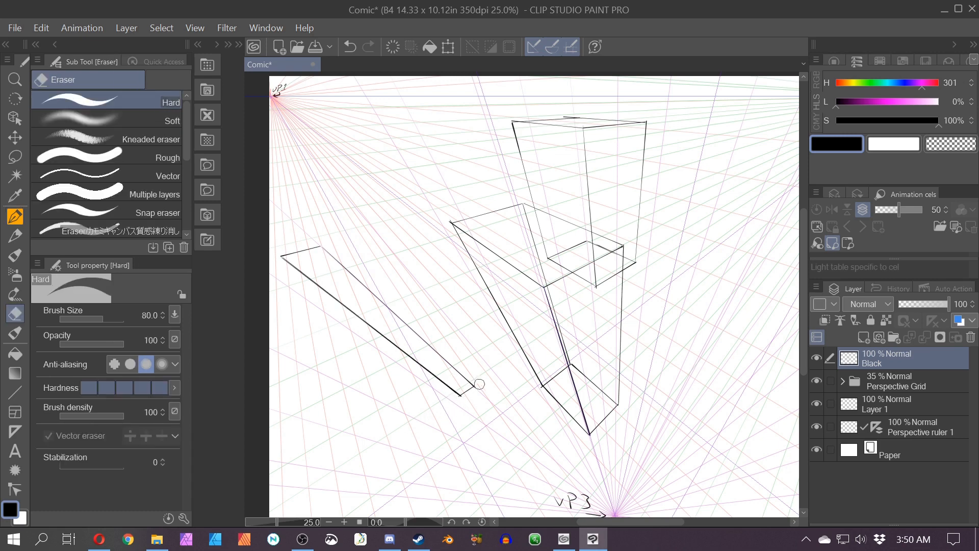
key(p)
drag(319, 247, 296, 177)
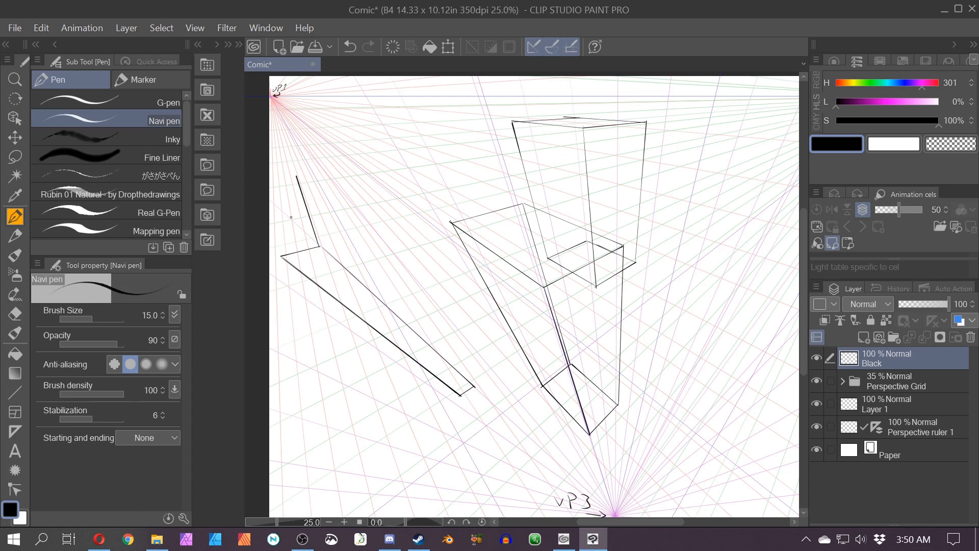
mouse_move(281, 256)
mouse_down()
mouse_move(277, 178)
mouse_move(293, 175)
mouse_up()
drag(473, 385, 421, 311)
drag(297, 177, 421, 311)
drag(453, 383, 418, 308)
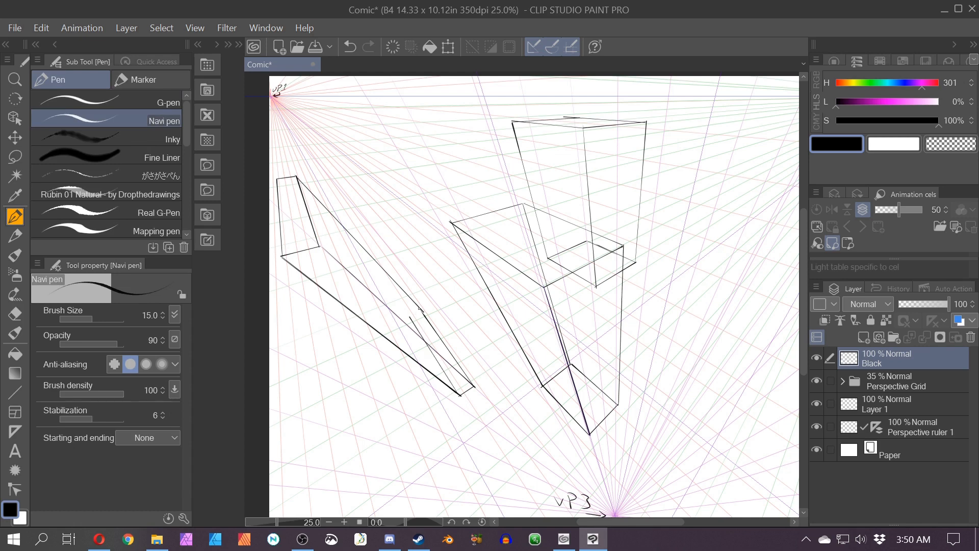
Step: Try redrawing the third box's inner edges, then undo those attempts and the recent end-face strokes
scroll(410, 301, up, 1)
key(ctrl+z)
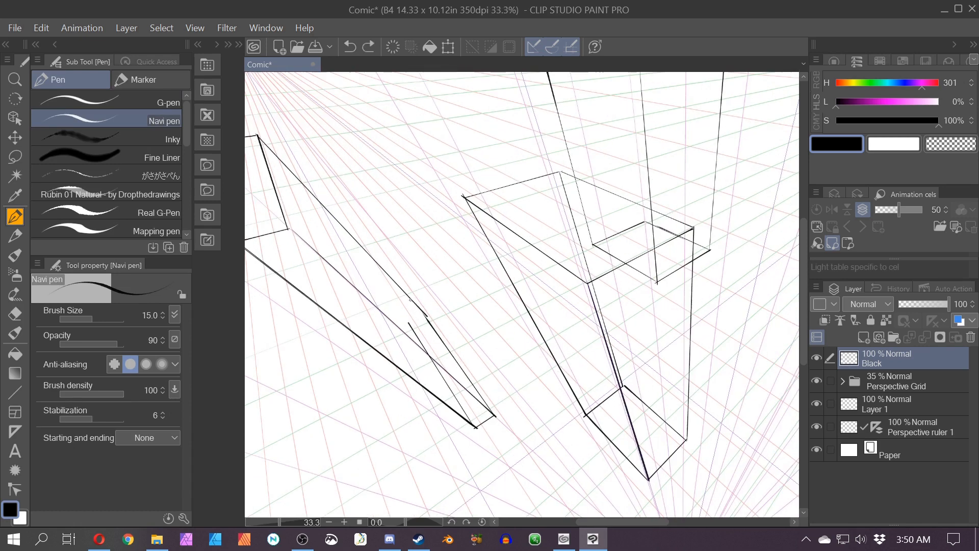
drag(424, 314, 408, 322)
drag(350, 374, 477, 404)
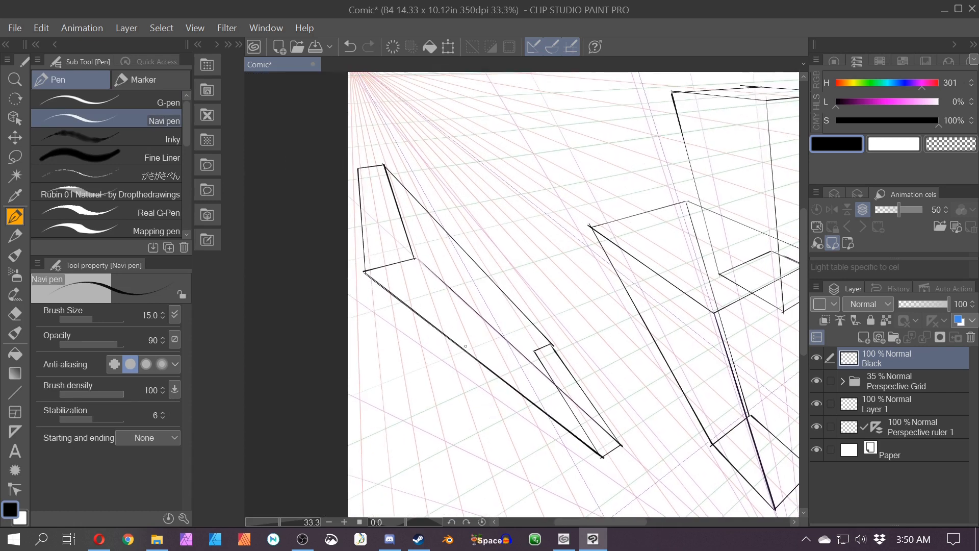
mouse_move(358, 168)
mouse_down()
mouse_move(568, 396)
mouse_move(605, 455)
mouse_move(536, 351)
mouse_up()
key(ctrl+z)
key(ctrl+z)
key(ctrl+z)
key(ctrl+z)
mouse_move(554, 344)
mouse_down()
mouse_move(535, 351)
mouse_move(348, 171)
mouse_up()
drag(358, 168, 544, 353)
key(ctrl+z)
key(ctrl+z)
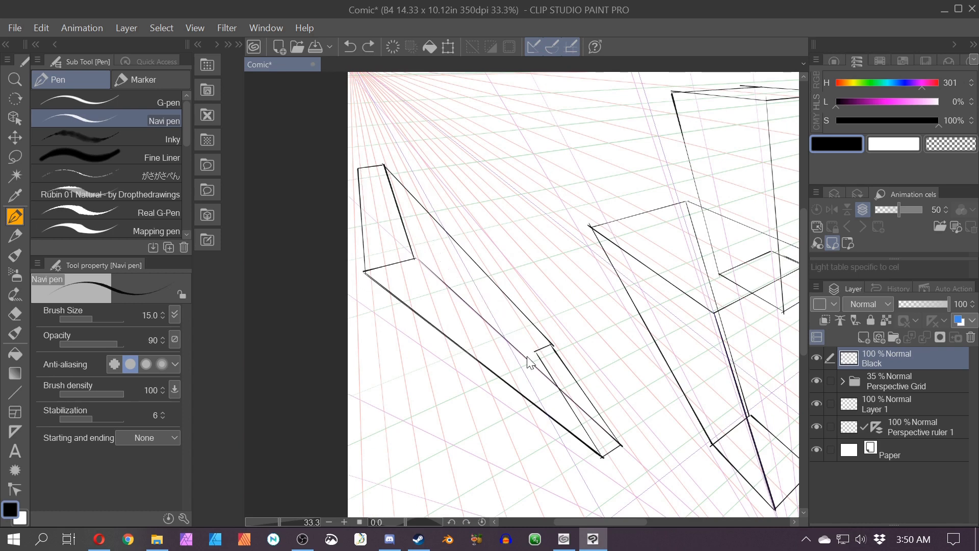
key(ctrl+z)
key(ctrl+z)
key(ctrl+z)
key(ctrl+z)
key(ctrl+z)
key(ctrl+z)
key(ctrl+z)
key(ctrl+z)
Step: Redraw the third box's long edges and end face along the guides
mouse_move(399, 248)
mouse_down()
mouse_move(363, 255)
mouse_move(561, 417)
mouse_up()
mouse_move(562, 417)
mouse_down()
mouse_move(578, 408)
mouse_move(402, 246)
mouse_move(356, 167)
mouse_up()
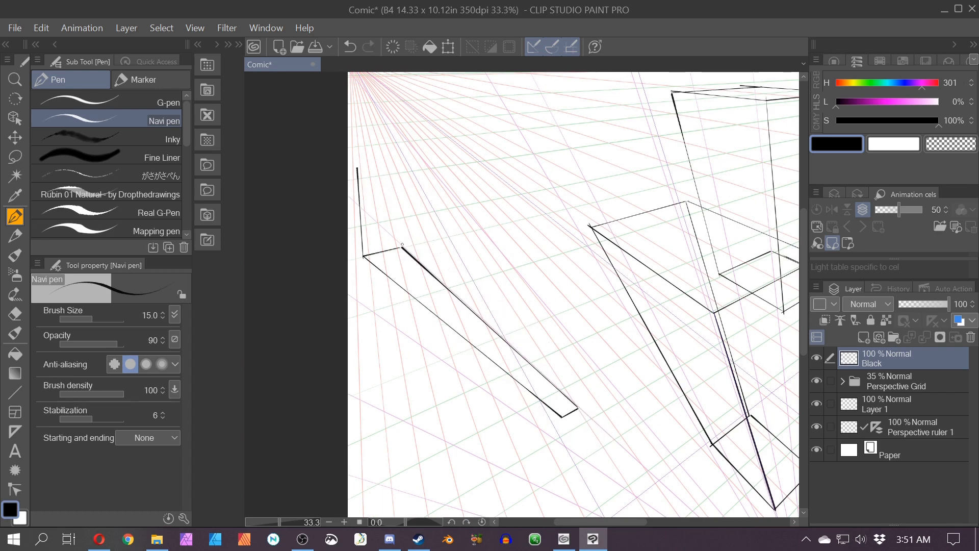
mouse_move(402, 246)
mouse_down()
mouse_move(378, 163)
mouse_move(357, 167)
mouse_up()
drag(518, 315, 578, 407)
mouse_move(378, 164)
mouse_down()
mouse_move(417, 297)
mouse_move(485, 275)
mouse_move(511, 305)
mouse_up()
key(ctrl+z)
drag(511, 304, 533, 338)
drag(358, 168, 503, 312)
drag(561, 416, 497, 306)
scroll(521, 288, down, 1)
scroll(466, 381, up, 3)
key(e)
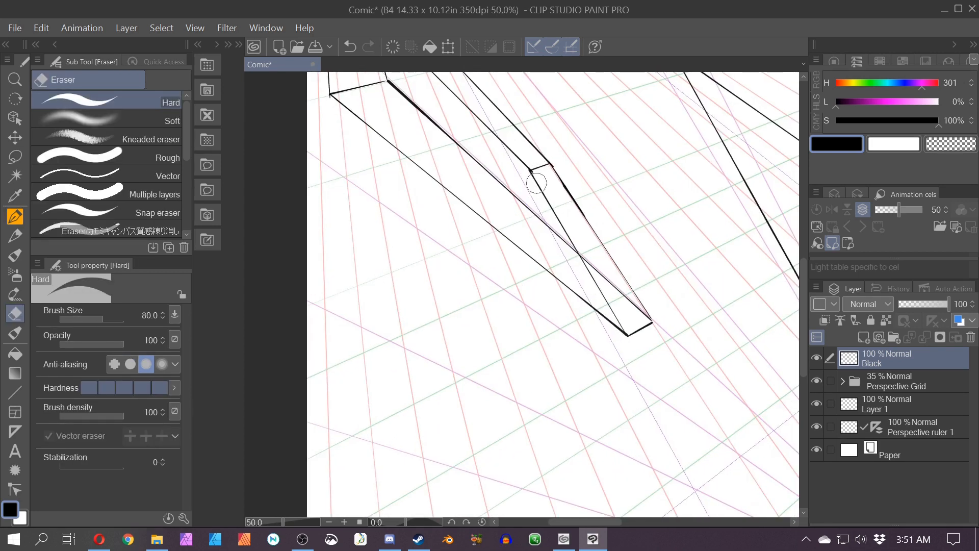
scroll(496, 459, down, 2)
Step: Draw a fourth long box between the others, following the perspective guides
key(p)
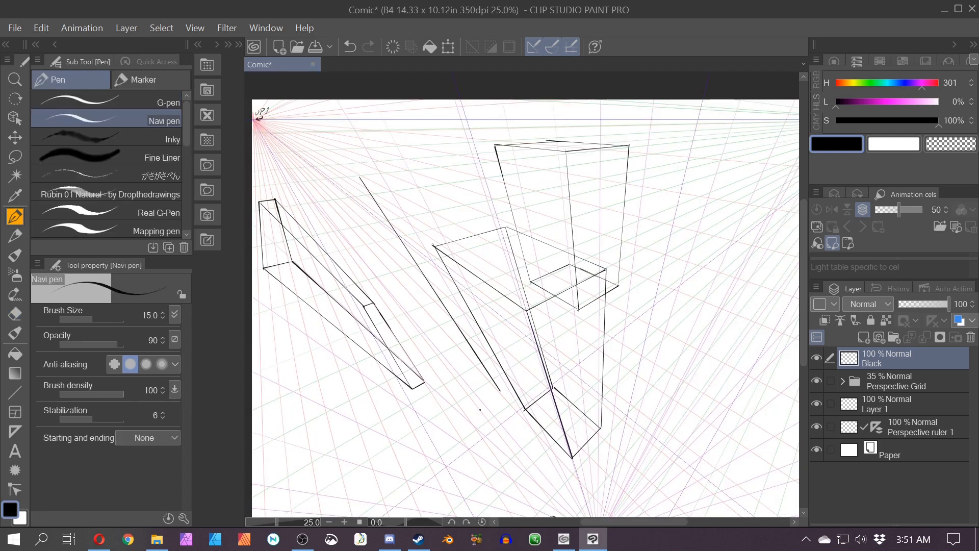
mouse_move(500, 391)
mouse_down()
mouse_move(545, 457)
mouse_move(562, 439)
mouse_up()
mouse_move(560, 439)
mouse_down()
mouse_move(455, 174)
mouse_move(366, 184)
mouse_up()
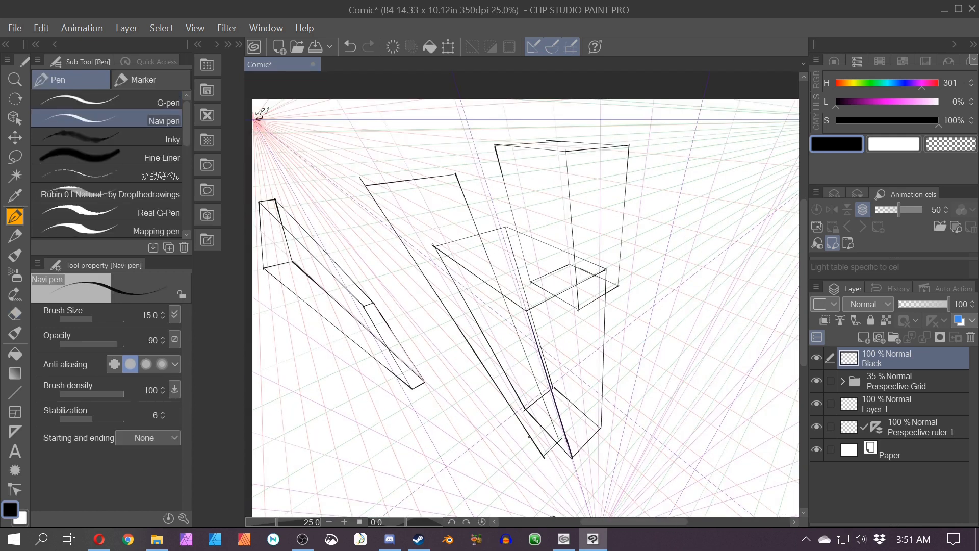
drag(543, 456, 454, 354)
mouse_move(366, 187)
mouse_down()
mouse_move(319, 159)
mouse_move(511, 419)
mouse_up()
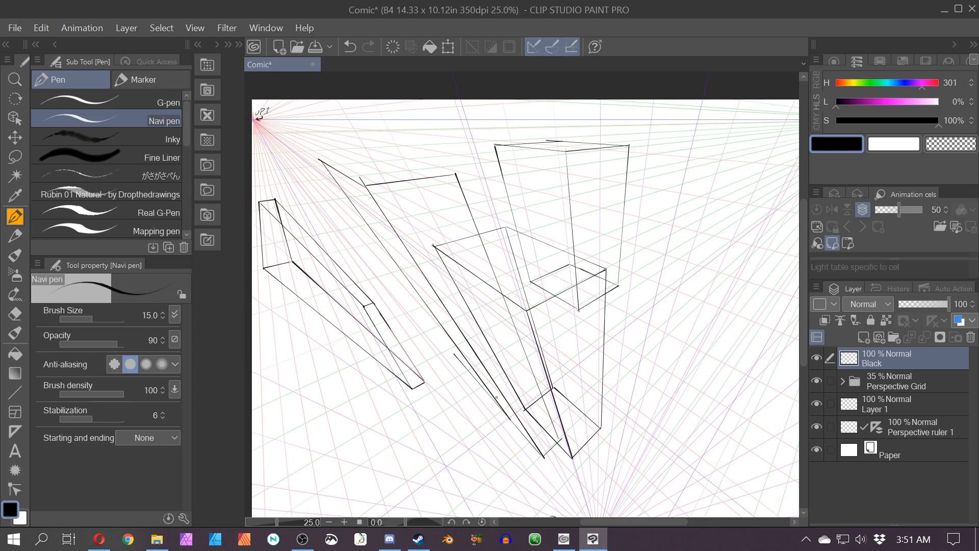
mouse_move(455, 174)
mouse_down()
mouse_move(367, 151)
mouse_move(323, 160)
mouse_move(390, 156)
mouse_up()
Step: Erase overshooting stroke ends at the fourth box's top corners
scroll(400, 150, up, 1)
key(e)
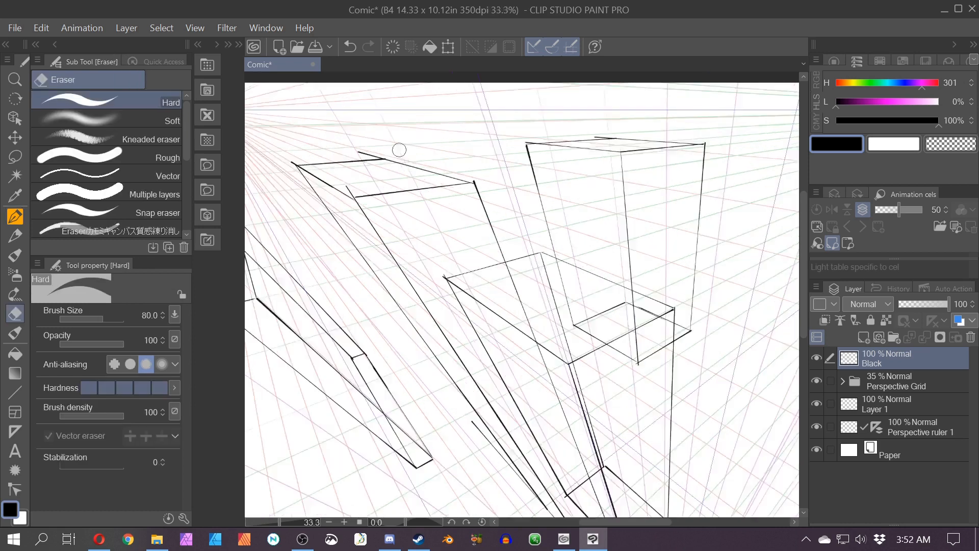
scroll(374, 154, up, 2)
drag(317, 223, 333, 239)
drag(323, 287, 495, 407)
drag(381, 304, 384, 292)
drag(553, 281, 537, 280)
scroll(536, 280, down, 2)
drag(642, 490, 518, 268)
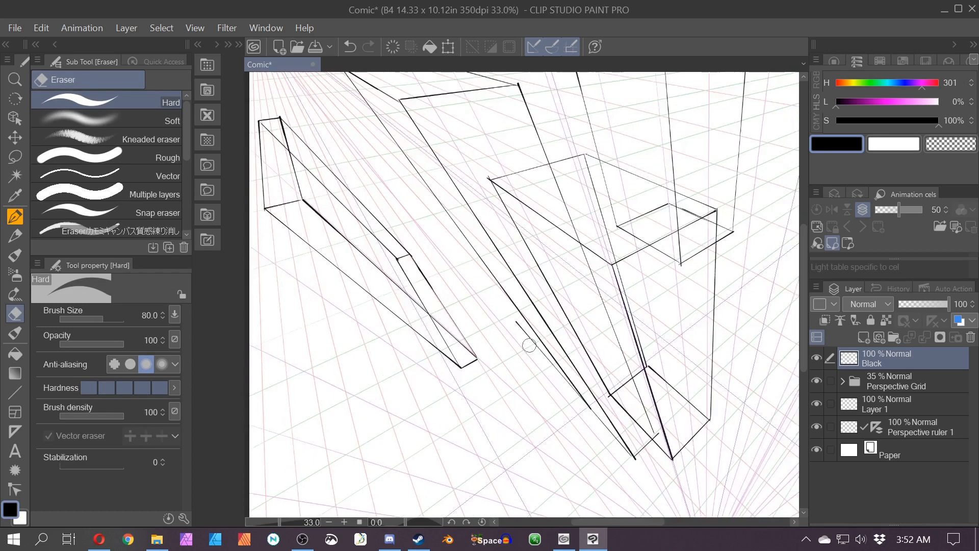
Step: Erase the stray line ends near the fourth box's lower edges
scroll(527, 340, up, 2)
drag(528, 330, 601, 416)
scroll(401, 301, down, 3)
drag(403, 310, 377, 308)
Step: Redraw the fourth box's bottom face edges in close-up
key(p)
scroll(541, 375, up, 6)
drag(556, 425, 565, 443)
key(ctrl+z)
mouse_move(488, 248)
mouse_down()
mouse_move(562, 439)
mouse_move(457, 331)
mouse_up()
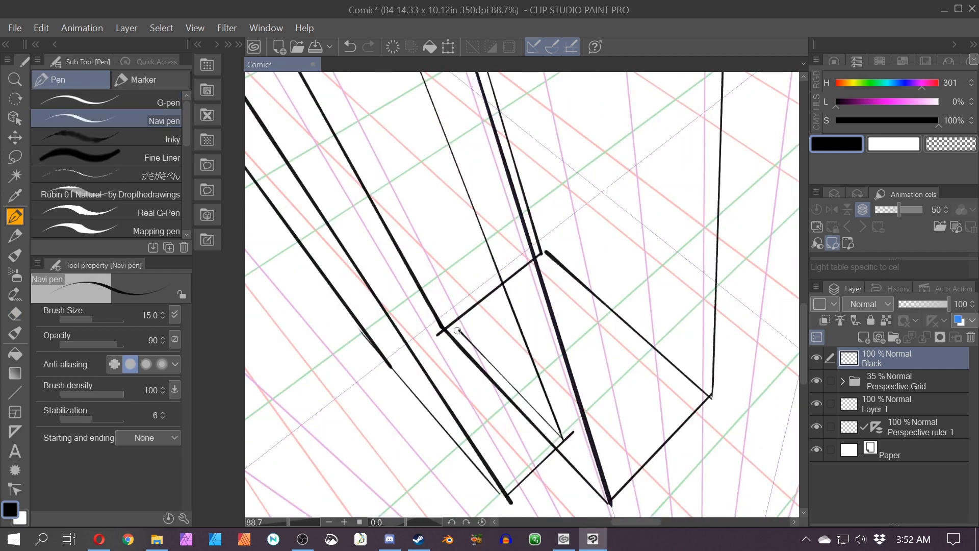
drag(390, 366, 449, 321)
Step: Clean up the fourth box's bottom corner with the eraser and redraw an edge toward the bottom vanishing point
key(e)
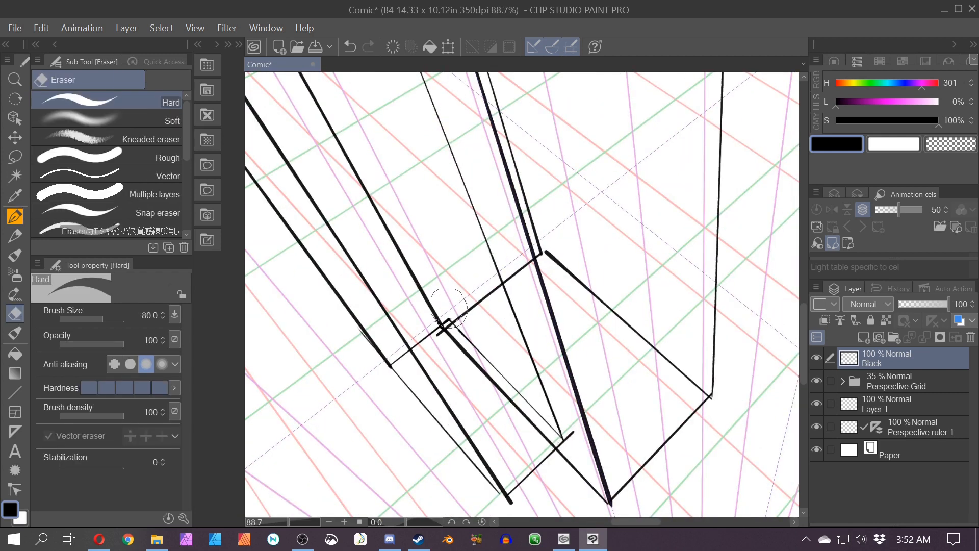
drag(579, 425, 575, 430)
scroll(533, 383, down, 4)
mouse_move(448, 389)
mouse_down()
mouse_move(455, 424)
mouse_move(520, 502)
mouse_up()
key(p)
drag(560, 463, 504, 314)
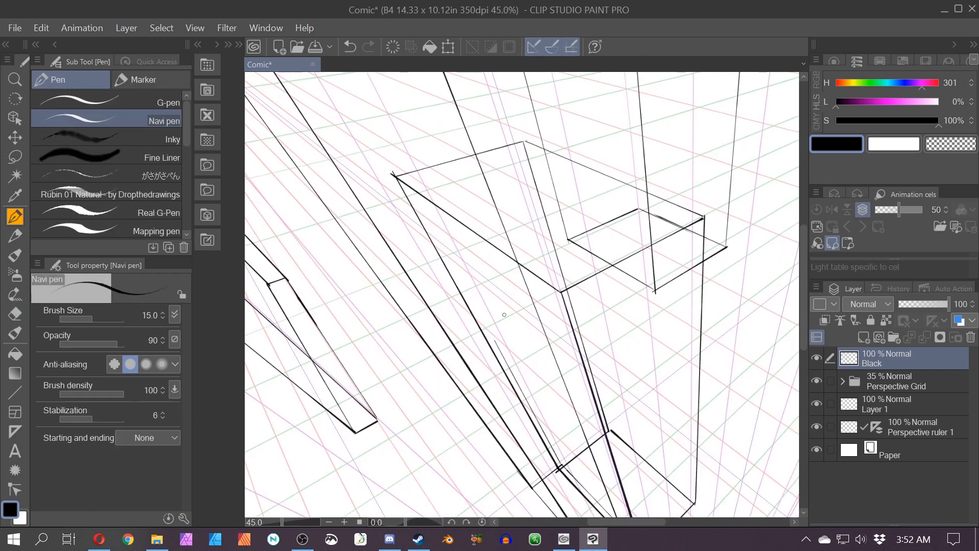
Step: Draw the edges of a fifth tall box on the right side, converging toward the bottom vanishing point VP3
scroll(492, 463, down, 3)
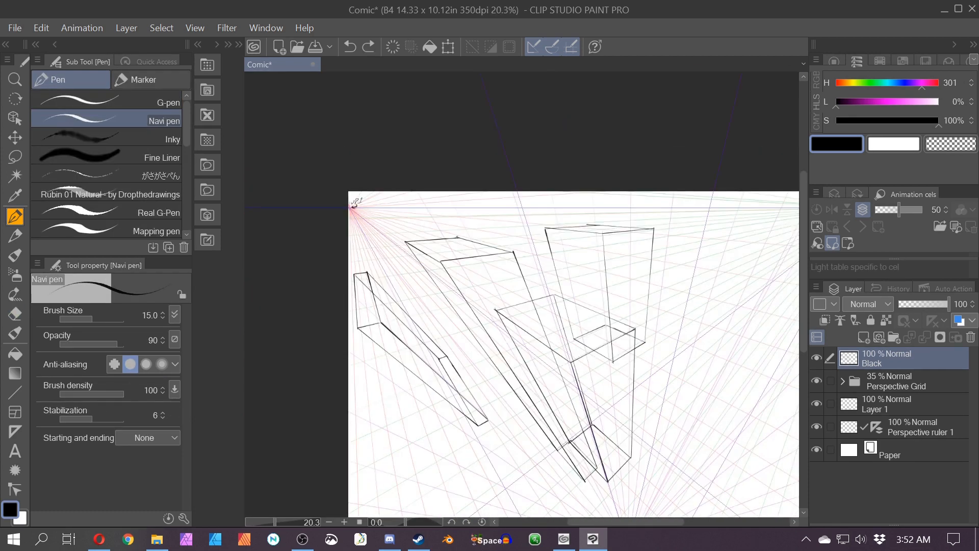
drag(457, 237, 570, 442)
scroll(494, 302, up, 1)
drag(494, 302, 293, 206)
drag(589, 258, 476, 466)
drag(697, 337, 493, 481)
mouse_move(576, 285)
mouse_down()
mouse_move(696, 338)
mouse_move(728, 184)
mouse_move(595, 294)
mouse_move(652, 196)
mouse_up()
mouse_move(654, 194)
mouse_down()
mouse_move(717, 205)
mouse_move(537, 409)
mouse_move(491, 479)
mouse_move(520, 402)
mouse_move(538, 408)
mouse_move(492, 445)
mouse_up()
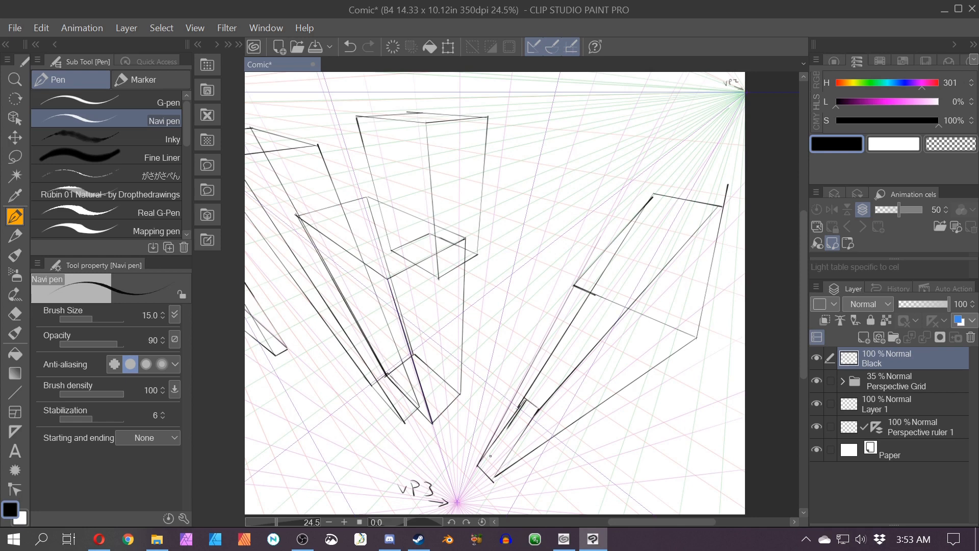
Step: Undo the last three strokes and redraw the fifth box's lower edges toward VP3
key(ctrl+z)
key(ctrl+z)
key(ctrl+z)
key(ctrl+z)
drag(538, 409, 524, 399)
drag(477, 465, 468, 453)
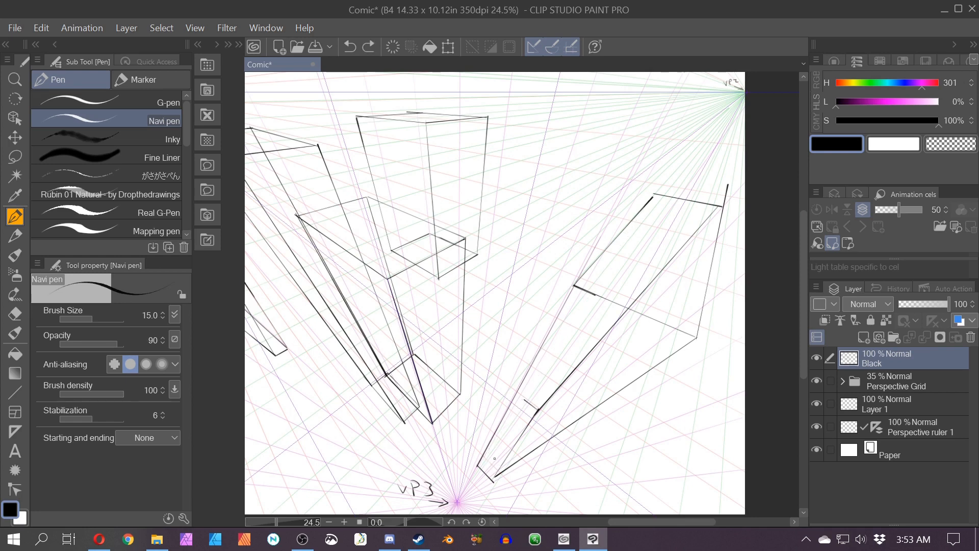
drag(522, 405, 477, 465)
drag(652, 197, 481, 460)
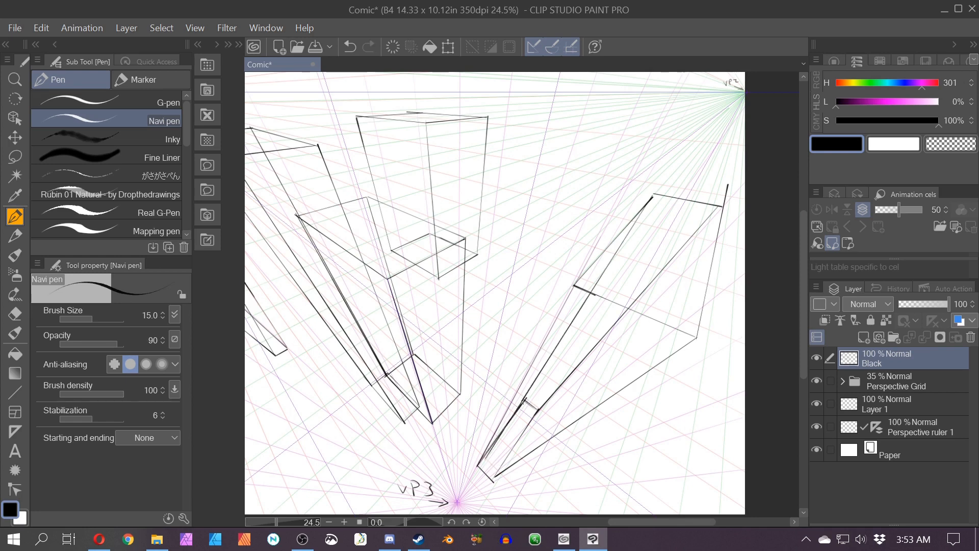
Step: Touch up the boxes with a short pen stroke and an eraser pass below the leftmost box
scroll(520, 275, down, 2)
scroll(520, 275, up, 2)
drag(497, 274, 520, 275)
scroll(520, 275, down, 1)
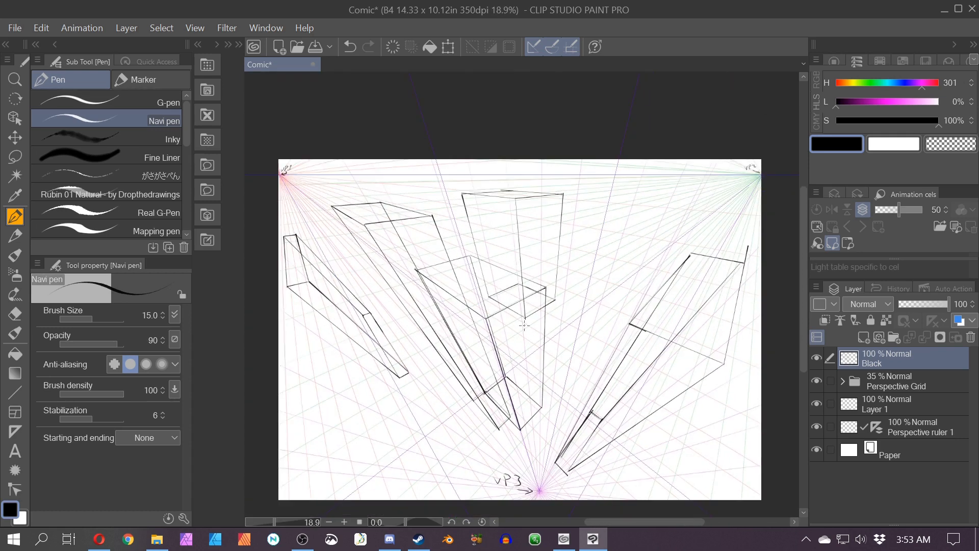
key(e)
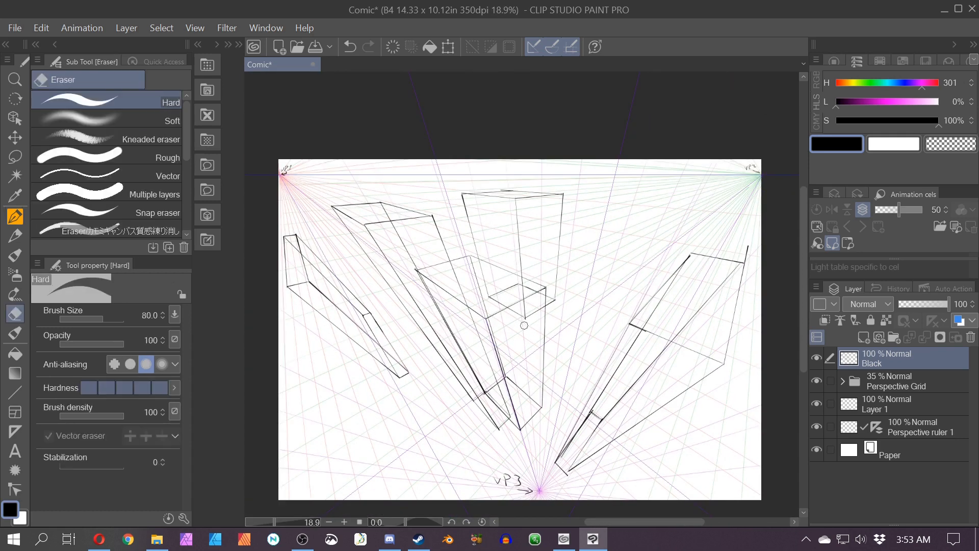
scroll(740, 228, up, 1)
drag(306, 459, 457, 328)
key(p)
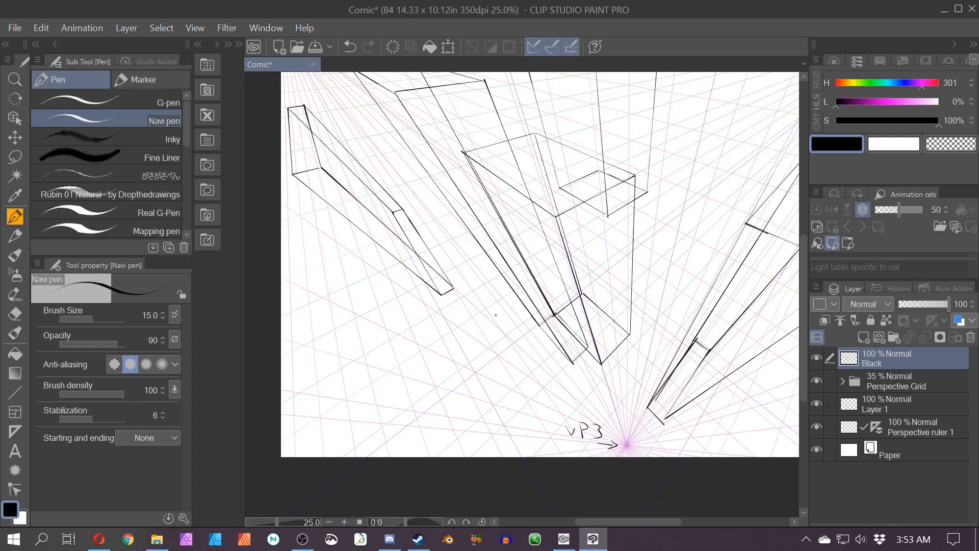
Step: Delete the Black layer containing all the drawn boxes
scroll(454, 332, down, 2)
click(969, 337)
click(507, 212)
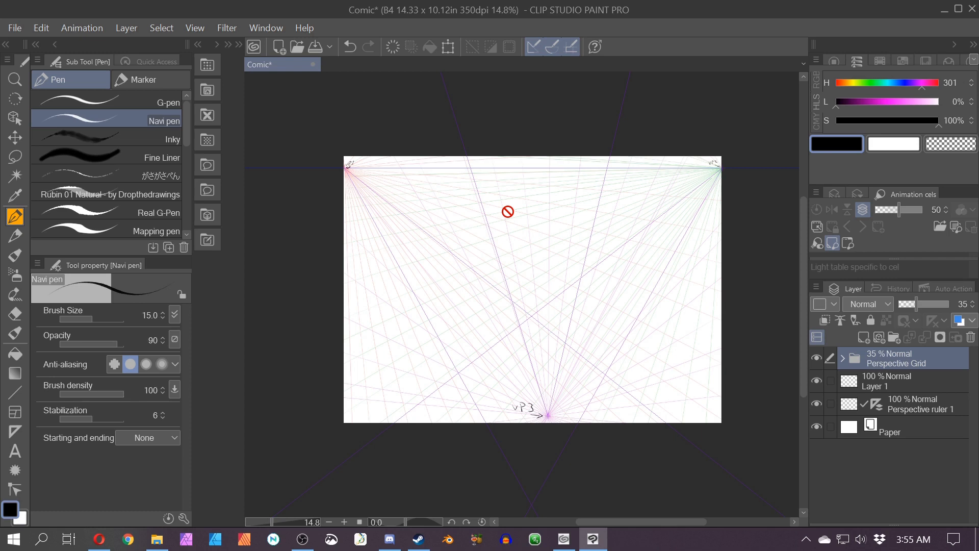
Step: On Layer 2, draw the diamond-shaped top face of a new box above VP3
key(p)
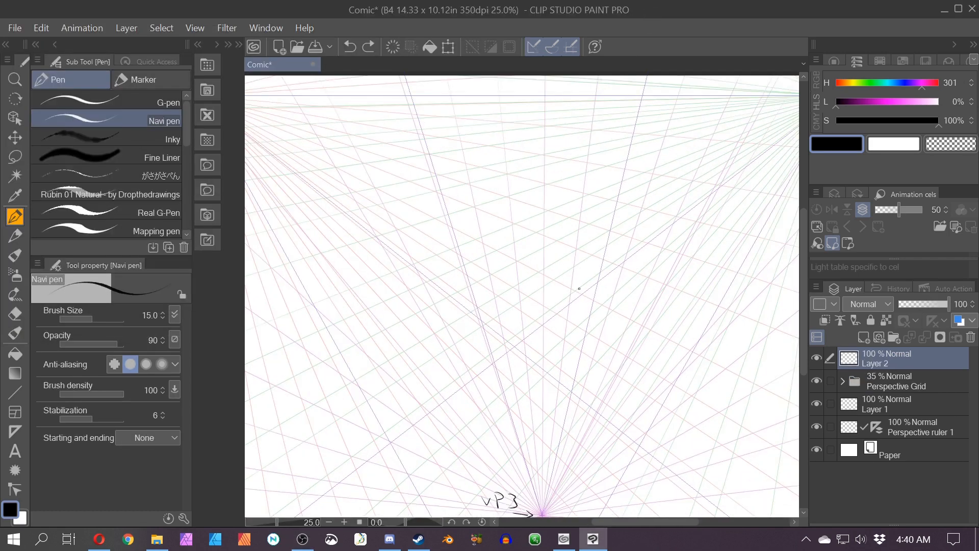
key(space)
drag(463, 414, 400, 378)
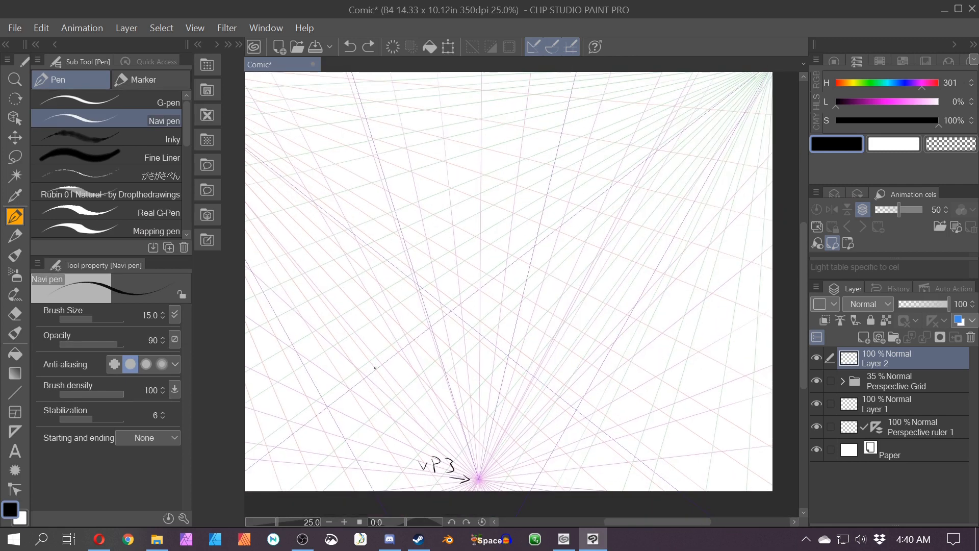
mouse_move(406, 307)
mouse_down()
mouse_move(500, 390)
mouse_move(553, 325)
mouse_up()
drag(405, 304, 462, 267)
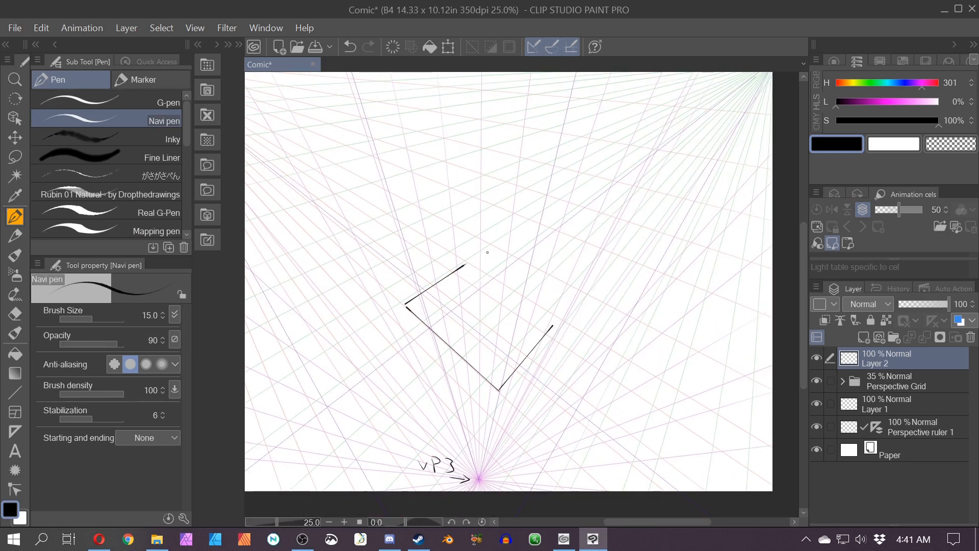
drag(552, 325, 461, 265)
Step: Touch up the top face's corners with short pen strokes in close-up
key(e)
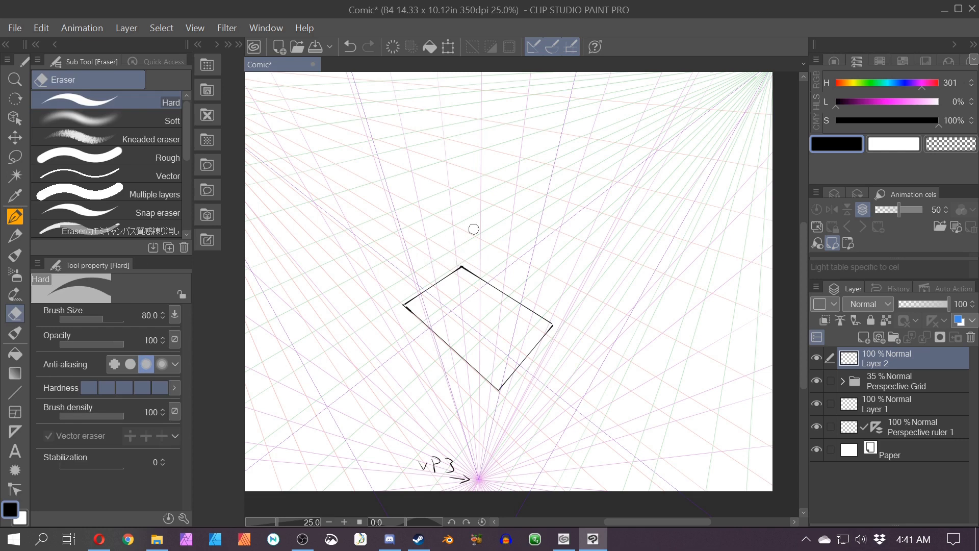
key(p)
drag(543, 315, 554, 323)
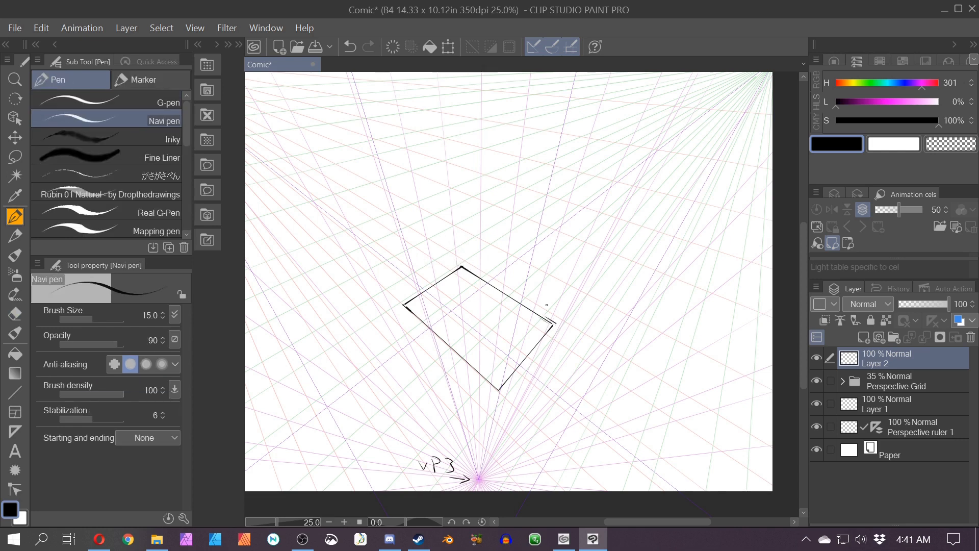
key(ctrl+z)
scroll(535, 287, up, 4)
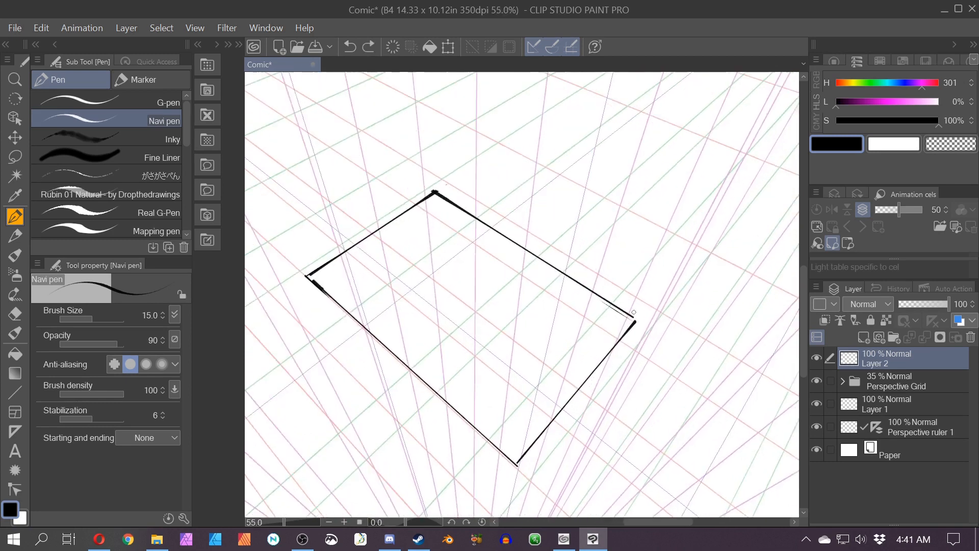
drag(633, 322, 636, 319)
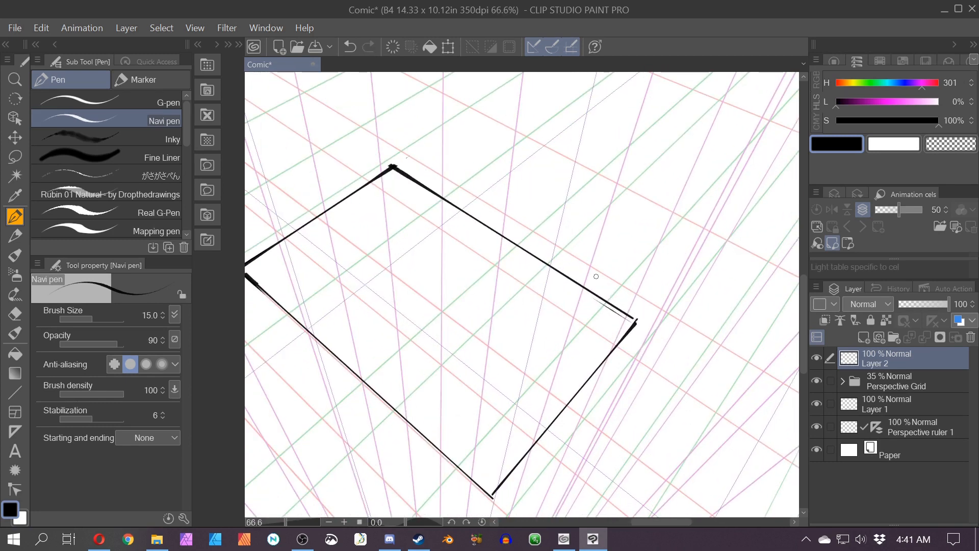
mouse_move(596, 276)
mouse_down()
mouse_move(577, 249)
mouse_move(618, 294)
mouse_up()
drag(356, 369, 429, 210)
scroll(431, 211, down, 1)
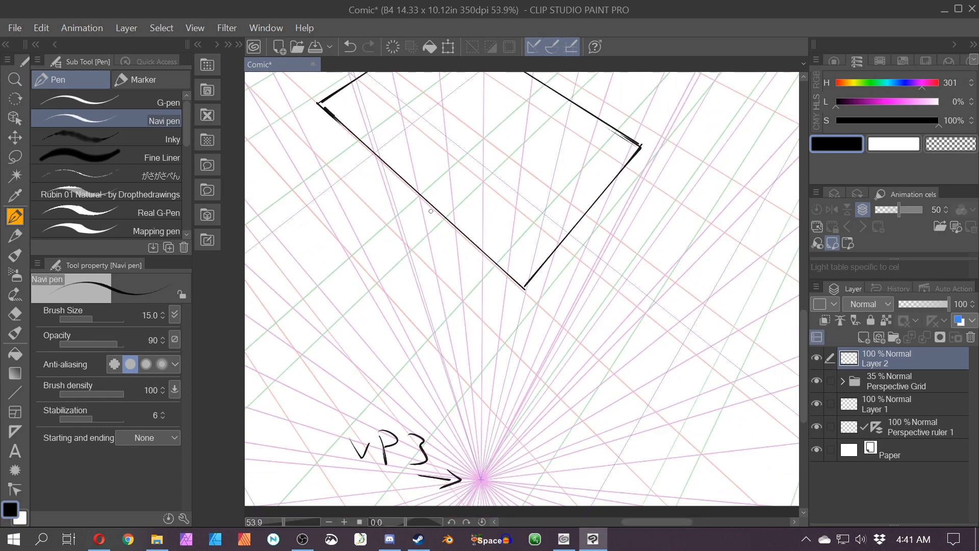
Step: Draw the box's side edges down toward VP3 and the edges of its bottom face
drag(440, 280, 445, 329)
scroll(323, 143, down, 1)
drag(324, 152, 377, 279)
drag(440, 75, 471, 323)
drag(621, 194, 548, 365)
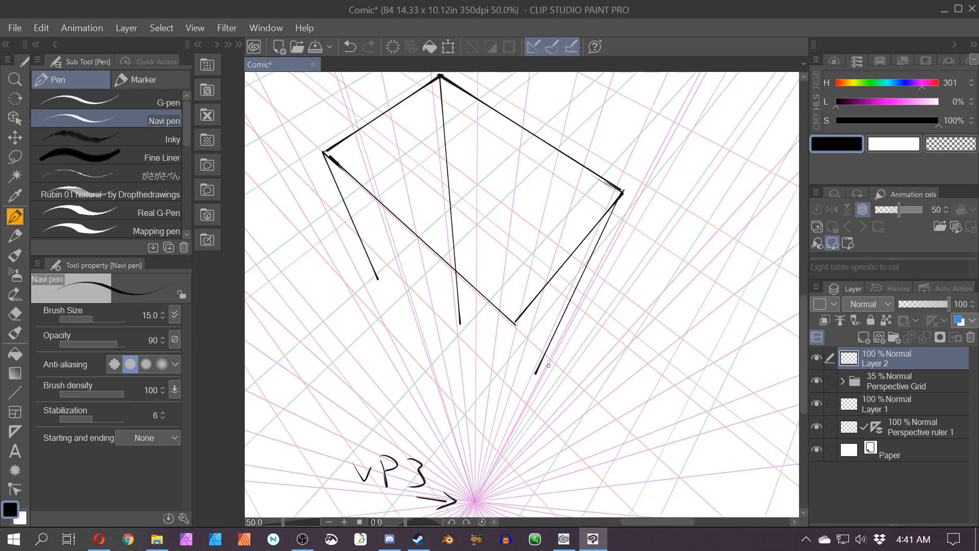
mouse_move(515, 322)
mouse_down()
mouse_move(518, 371)
mouse_move(451, 306)
mouse_move(399, 360)
mouse_up()
mouse_move(535, 373)
mouse_down()
mouse_move(480, 423)
mouse_move(486, 437)
mouse_move(318, 244)
mouse_move(412, 346)
mouse_up()
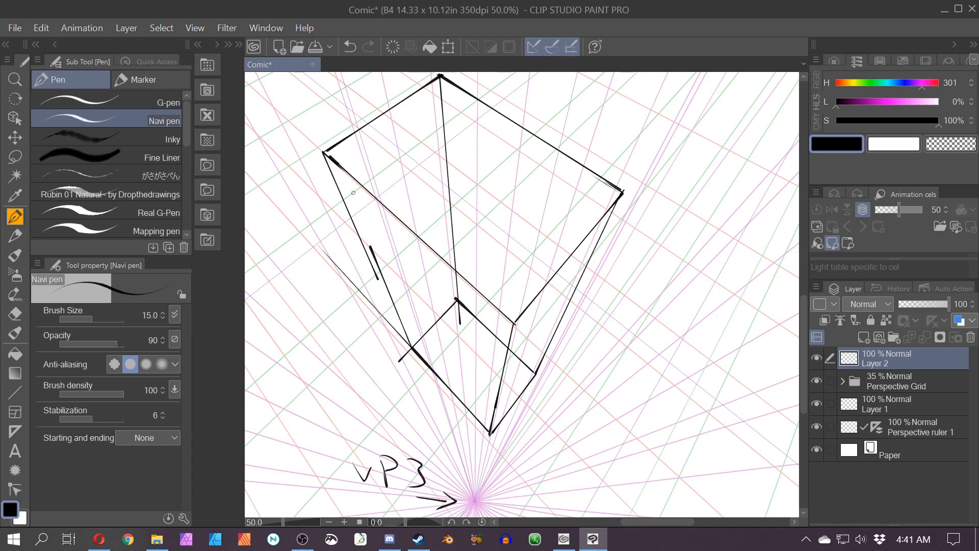
Step: Undo the last stroke and redraw the box's left side edge toward VP3
key(ctrl+z)
mouse_move(373, 265)
mouse_down()
mouse_move(410, 350)
mouse_move(502, 452)
mouse_up()
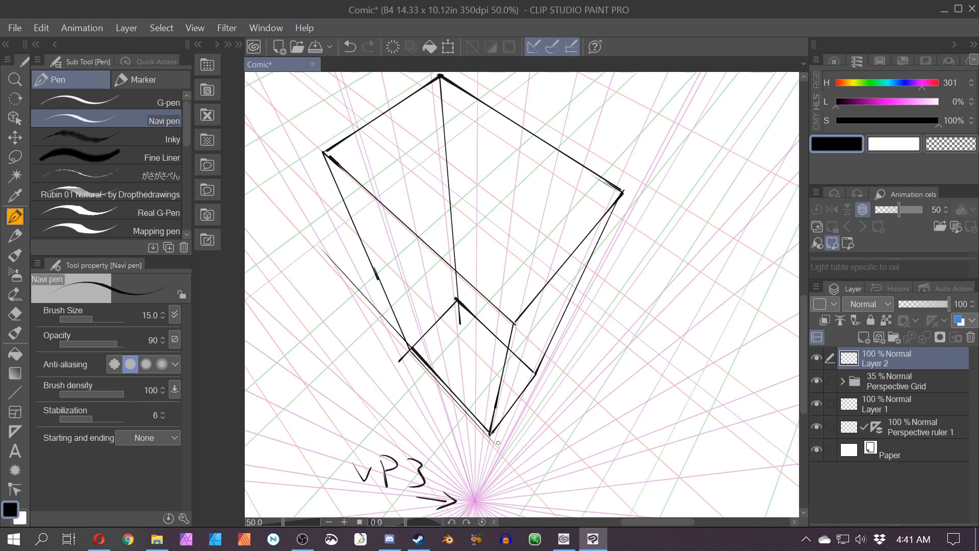
scroll(497, 445, up, 5)
scroll(390, 367, down, 4)
Step: Erase the overshooting line ends around the box's lower corners
key(e)
drag(390, 365, 498, 427)
drag(463, 391, 454, 406)
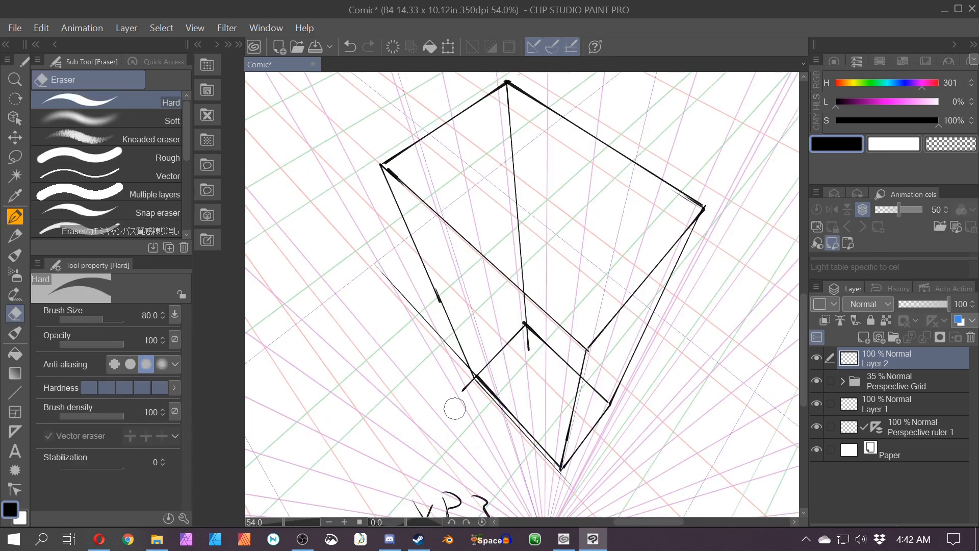
drag(380, 270, 461, 358)
scroll(459, 352, up, 5)
drag(427, 410, 340, 302)
drag(397, 285, 476, 358)
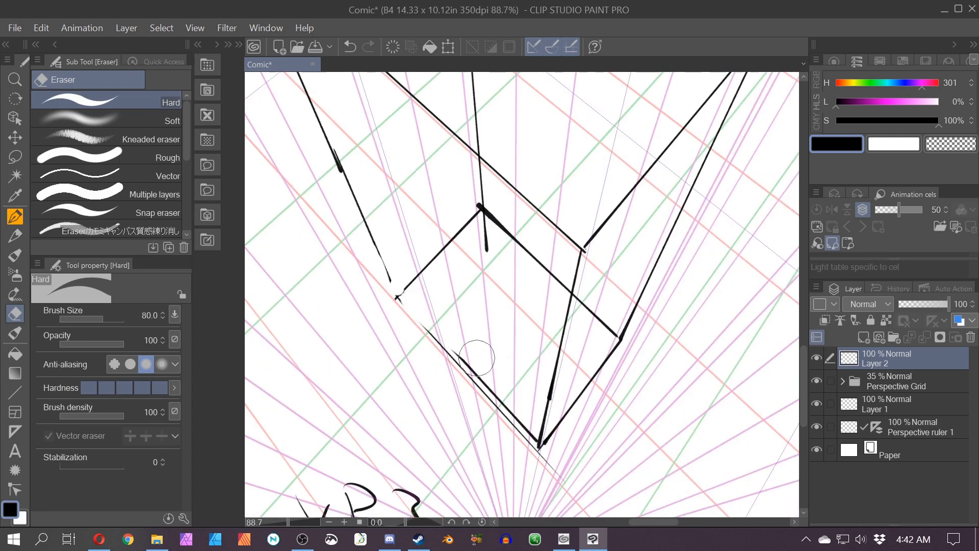
drag(526, 425, 451, 353)
Step: Undo the last four eraser strokes
key(p)
key(ctrl+z)
key(ctrl+z)
key(ctrl+z)
key(ctrl+z)
key(ctrl+z)
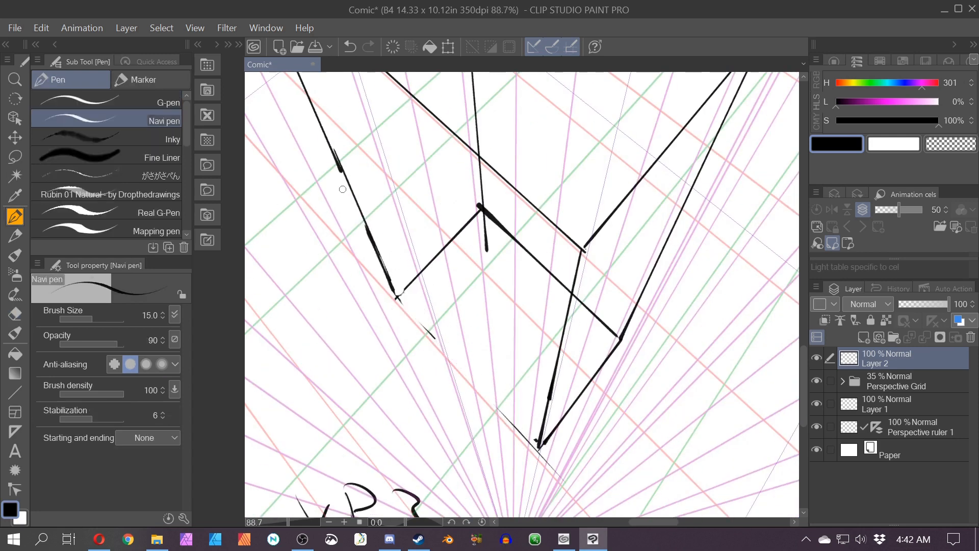
key(ctrl+z)
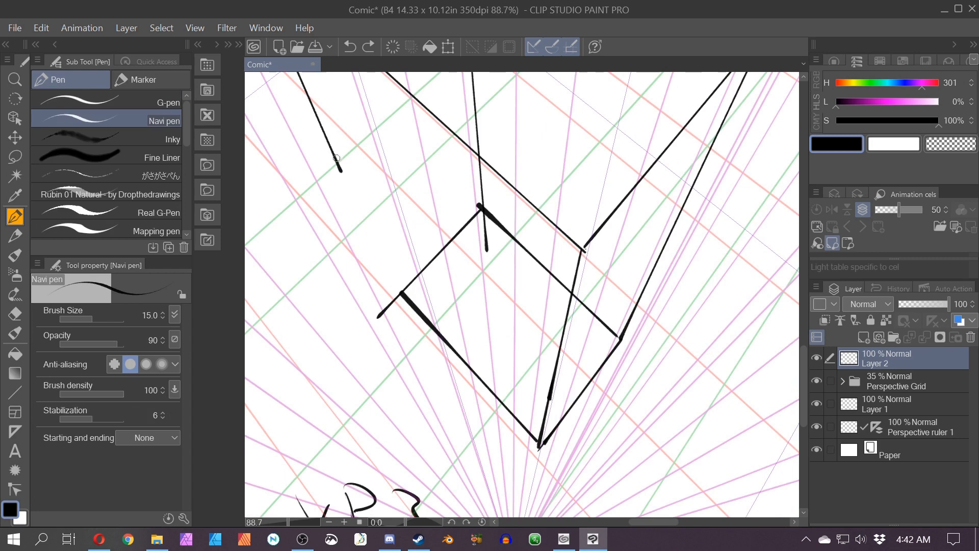
Step: Redraw the box's lower left edges and erase the leftover stroke near the bottom corner
drag(337, 160, 396, 299)
mouse_move(538, 448)
mouse_down()
mouse_move(398, 297)
mouse_move(536, 455)
mouse_move(542, 429)
mouse_move(545, 443)
mouse_move(505, 405)
mouse_up()
key(e)
drag(402, 301, 504, 398)
key(p)
mouse_move(394, 298)
mouse_down()
mouse_move(436, 257)
mouse_move(432, 335)
mouse_up()
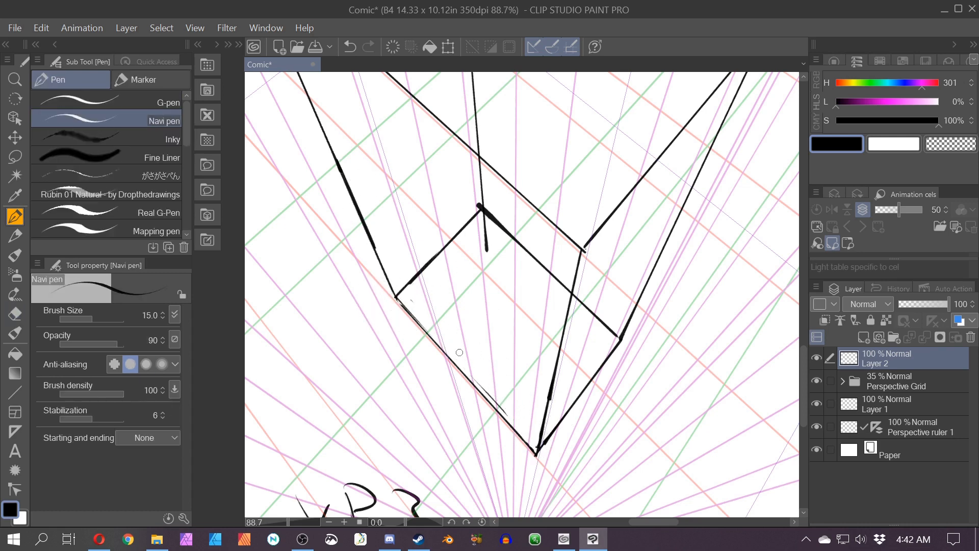
key(e)
scroll(472, 209, down, 5)
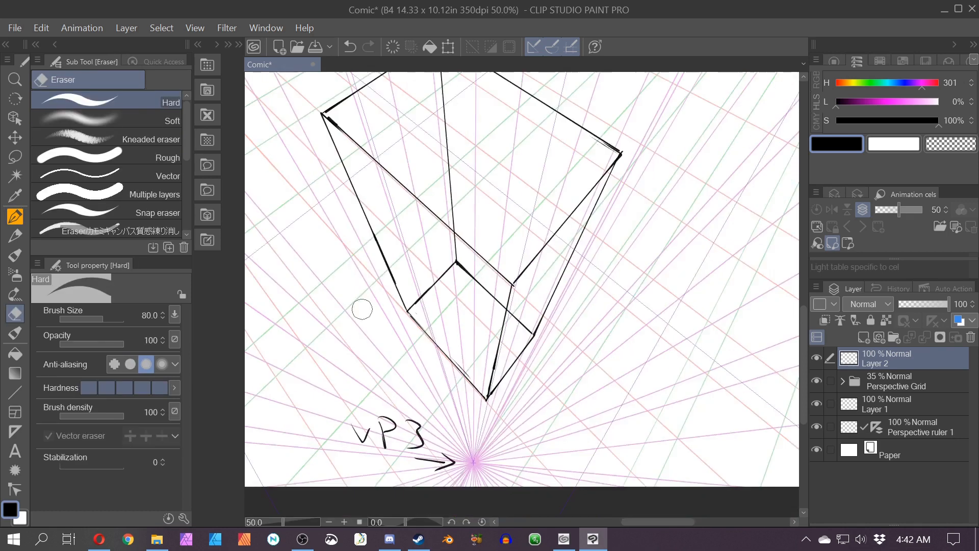
key(p)
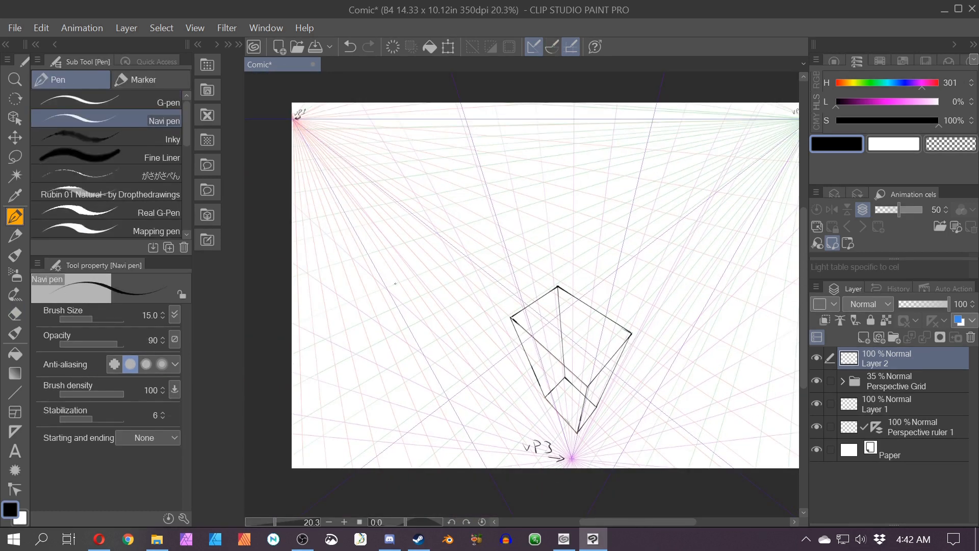
mouse_move(532, 255)
mouse_down()
mouse_move(540, 448)
mouse_move(513, 345)
mouse_up()
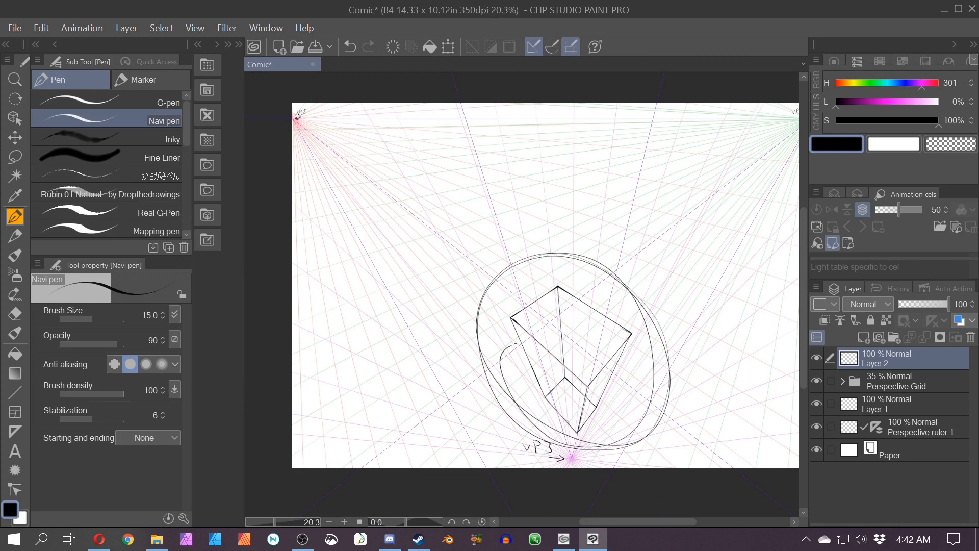
key(ctrl+z)
key(ctrl+z)
key(ctrl+z)
scroll(575, 251, down, 1)
drag(575, 251, 568, 277)
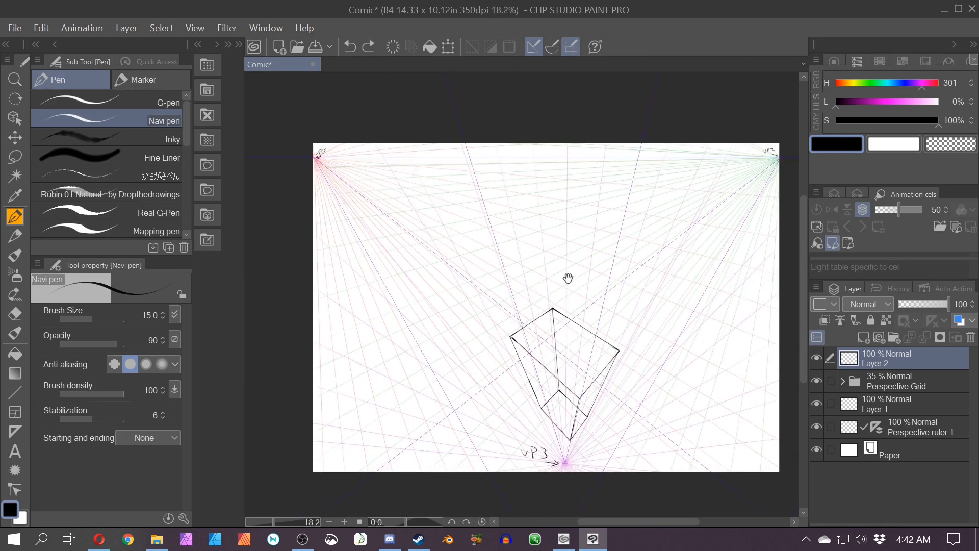
Step: Create a new canvas document
click(11, 26)
click(26, 43)
click(853, 93)
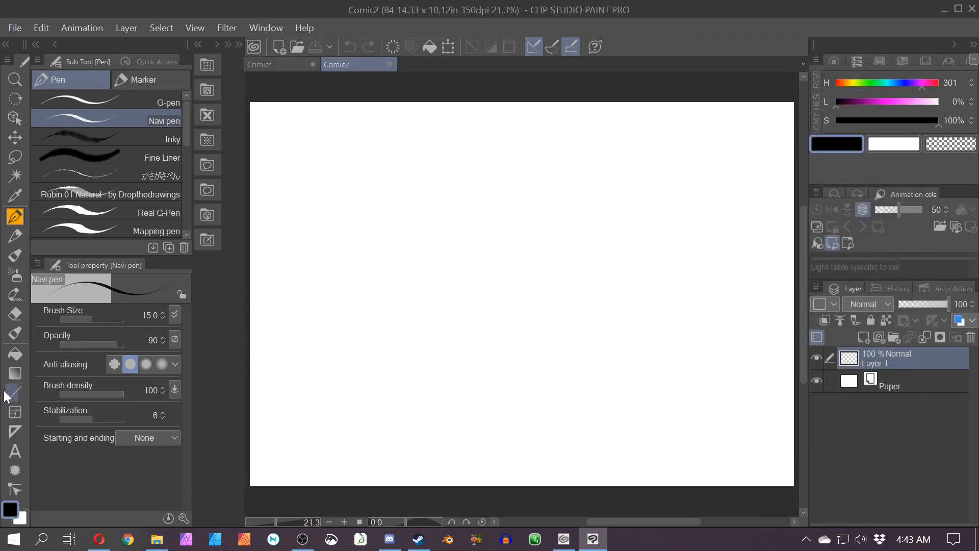
Step: Draw a square with the Rectangle figure tool
click(16, 393)
click(79, 195)
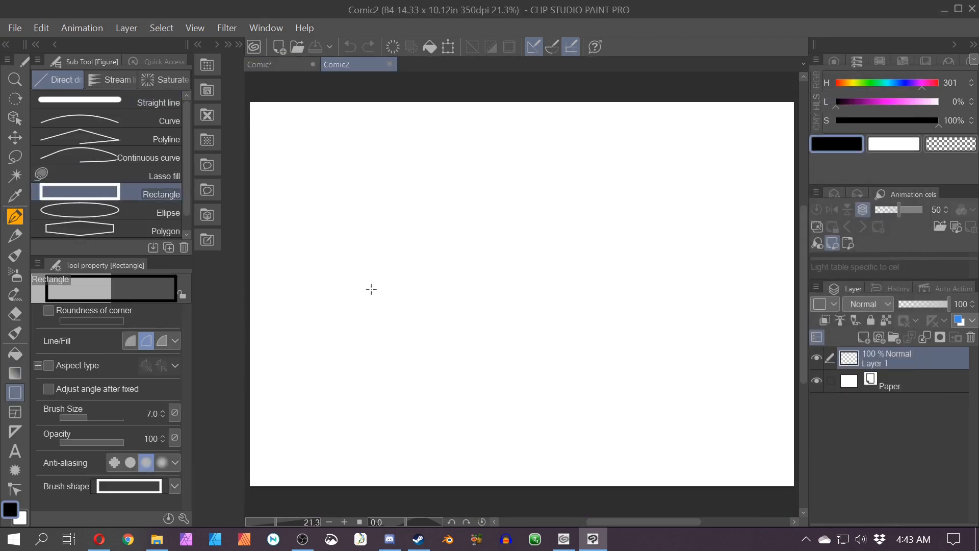
mouse_move(331, 265)
mouse_down()
mouse_move(288, 318)
mouse_move(271, 319)
mouse_up()
Step: Add a new layer and set the drawing color to magenta
scroll(270, 301, up, 4)
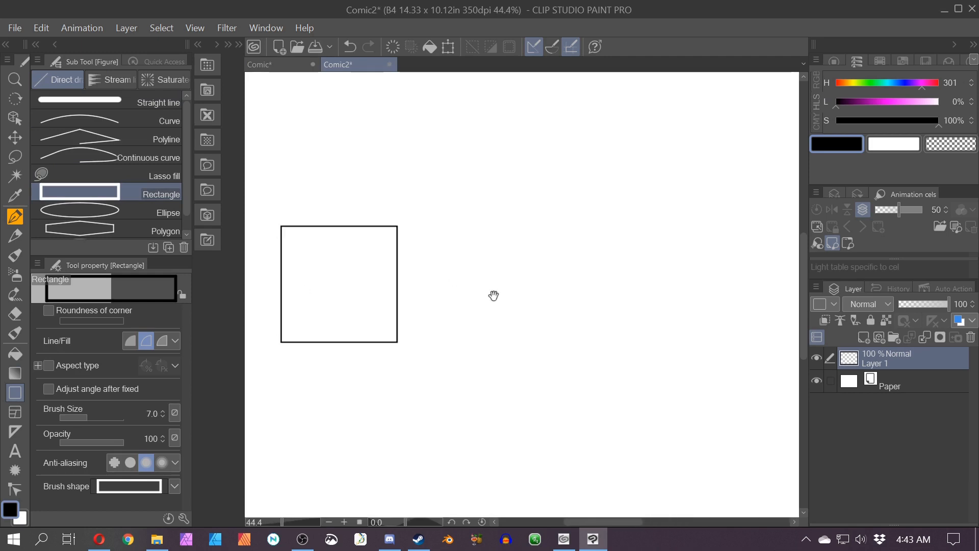
drag(494, 294, 481, 333)
scroll(482, 334, down, 1)
click(863, 337)
click(884, 102)
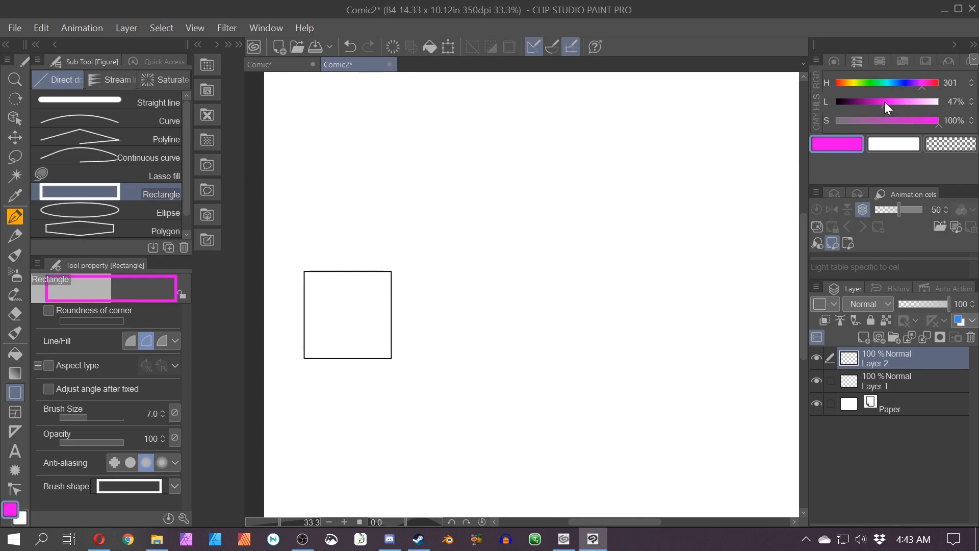
Step: Draw a horizontal magenta straight line extending right from the square's top edge
click(154, 103)
drag(304, 271, 767, 297)
Step: Move the new layer below Layer 1 and draw a second line extending right from the square's bottom edge
drag(849, 358, 855, 392)
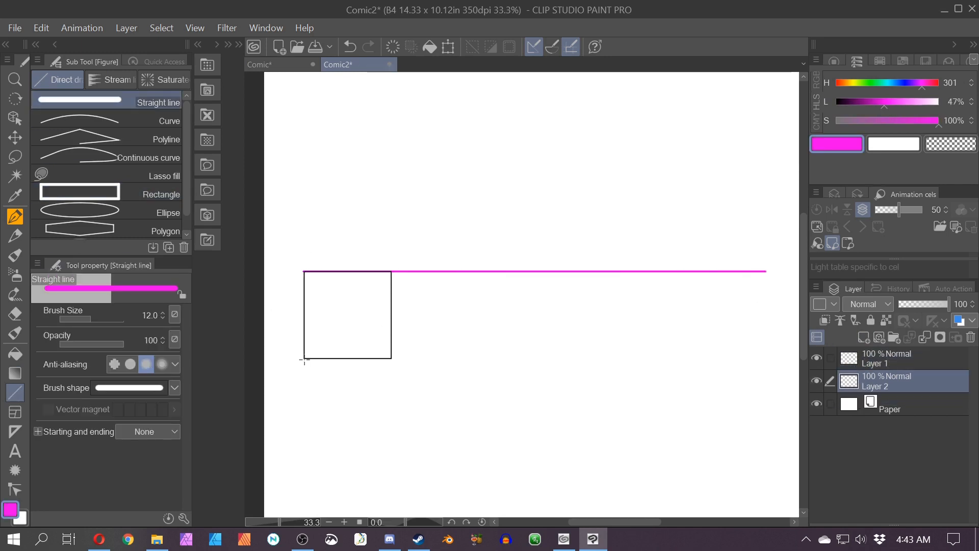
drag(304, 357, 832, 391)
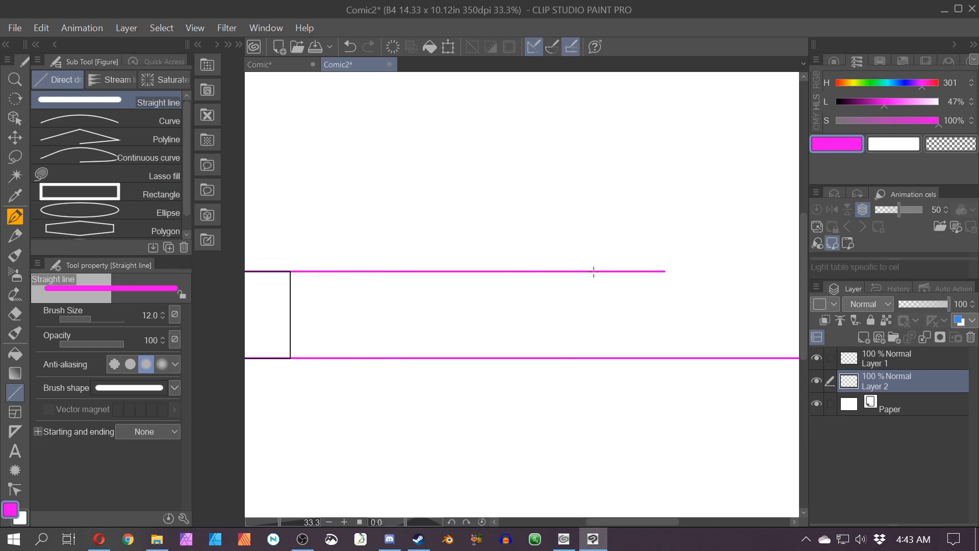
scroll(419, 378, down, 3)
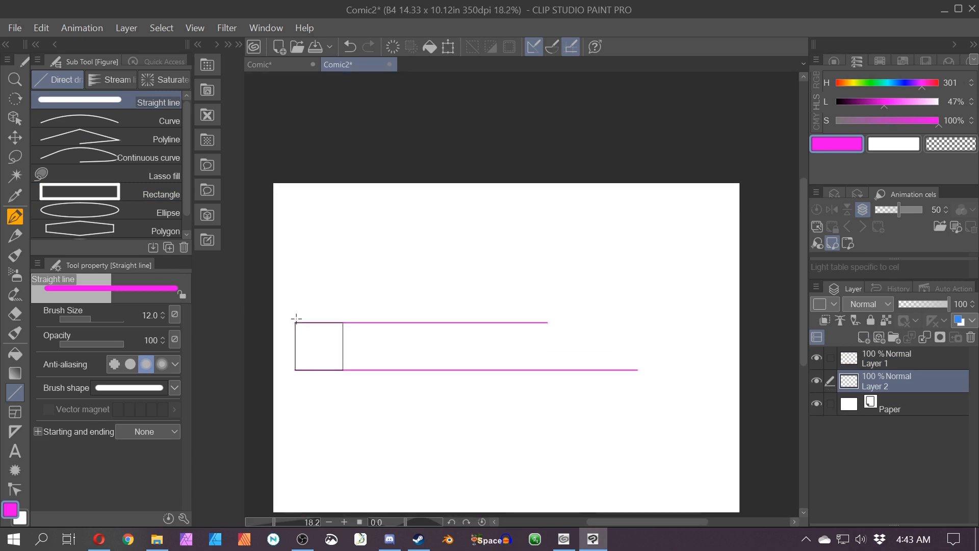
Step: Redraw the magenta top and bottom lines so both extend from the square's corners across to the canvas edge
drag(295, 323, 737, 374)
mouse_move(295, 370)
mouse_down()
mouse_move(548, 387)
mouse_move(755, 430)
mouse_move(747, 426)
mouse_up()
key(ctrl+z)
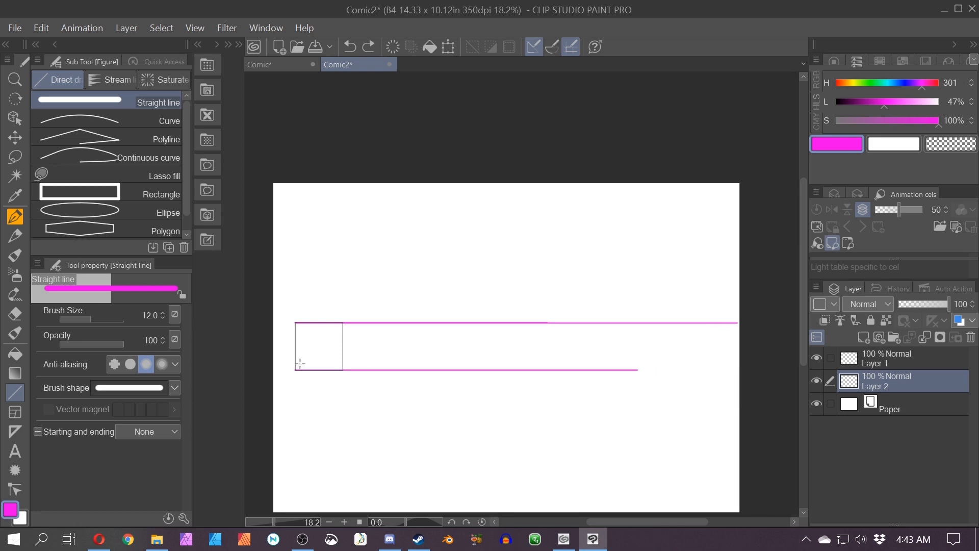
drag(295, 369, 709, 454)
scroll(345, 382, up, 5)
drag(340, 390, 527, 431)
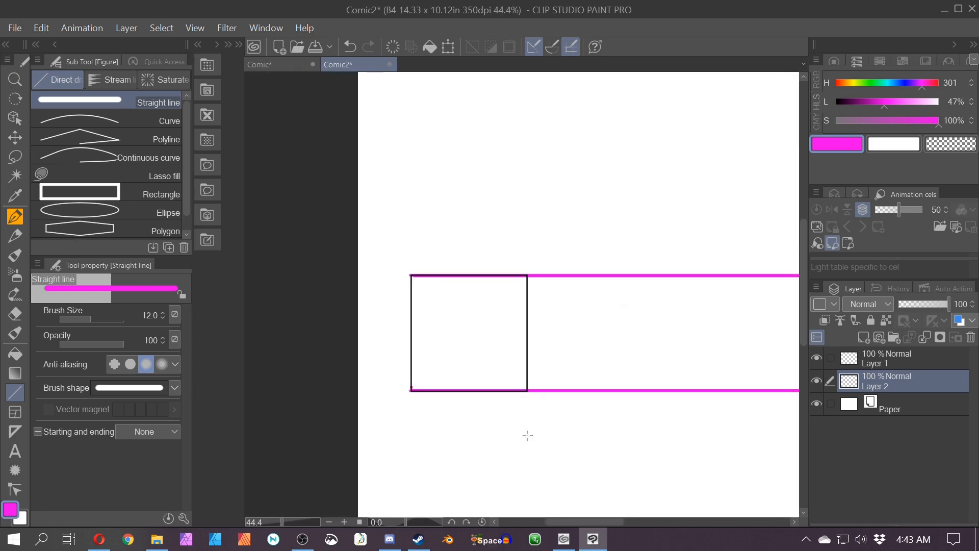
Step: Draw both diagonals of the square with straight lines
drag(412, 275, 527, 390)
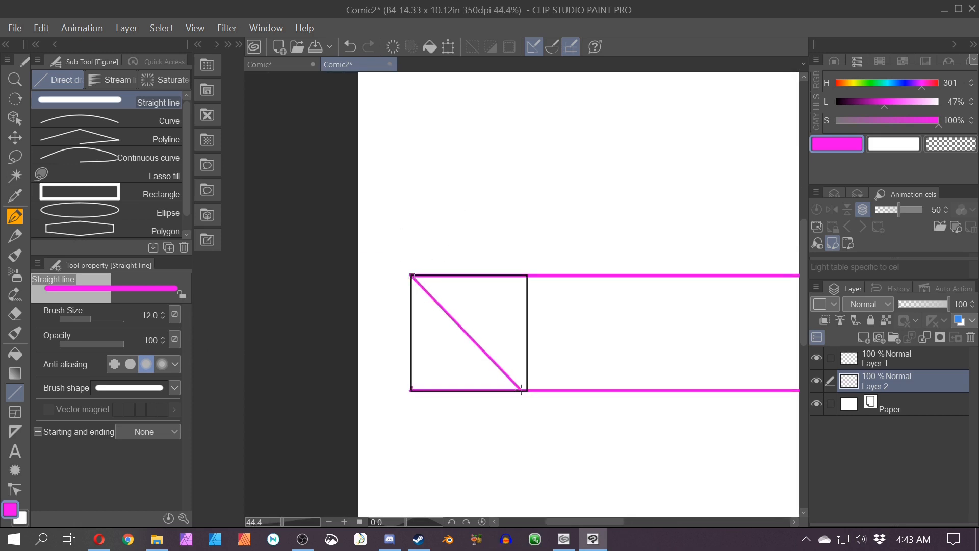
drag(525, 277, 412, 389)
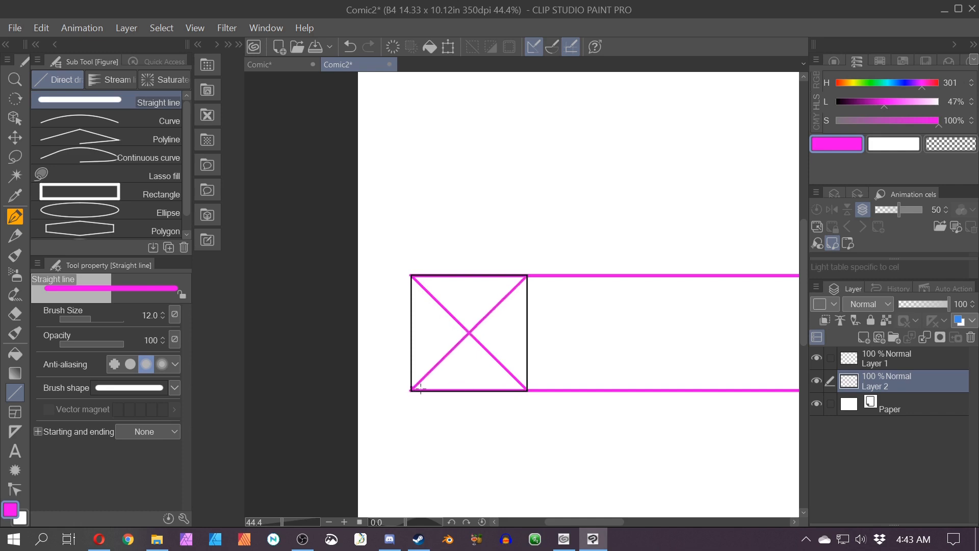
Step: Draw a horizontal line through the diagonals' crossing point, extending right across the canvas
scroll(510, 408, down, 1)
drag(561, 420, 339, 437)
scroll(306, 391, down, 1)
mouse_move(276, 379)
mouse_down()
mouse_move(385, 369)
mouse_move(747, 395)
mouse_up()
drag(303, 432, 351, 409)
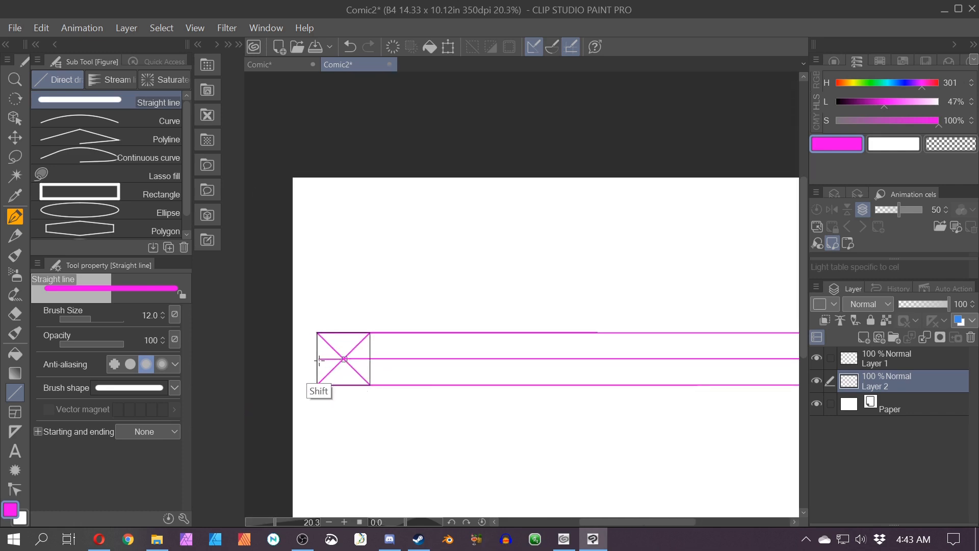
scroll(310, 361, up, 1)
scroll(309, 362, up, 2)
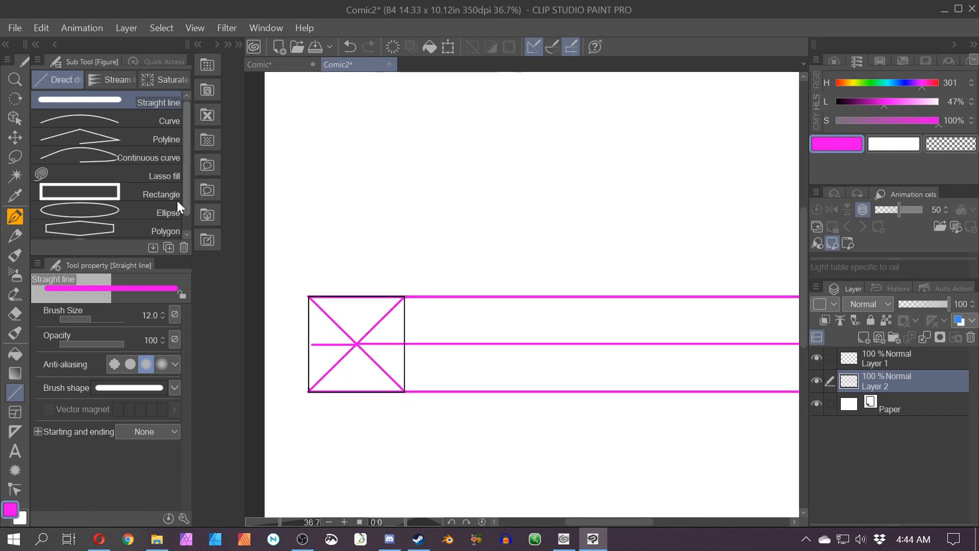
key(p)
mouse_move(316, 289)
mouse_down()
mouse_move(301, 304)
mouse_move(317, 291)
mouse_up()
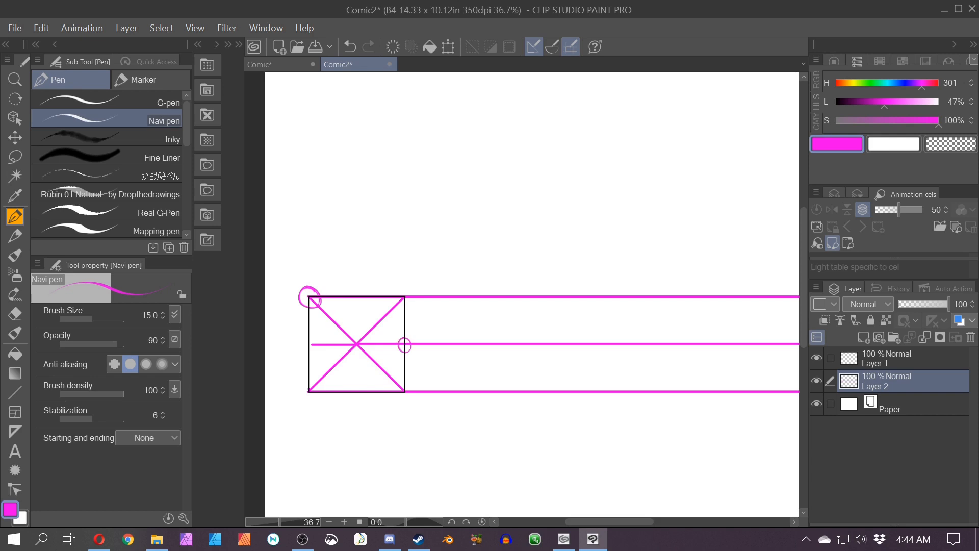
key(ctrl+z)
key(ctrl+z)
Step: Draw a straight line from the square's top-left corner through the midpoint of its right edge to the bottom line
click(15, 391)
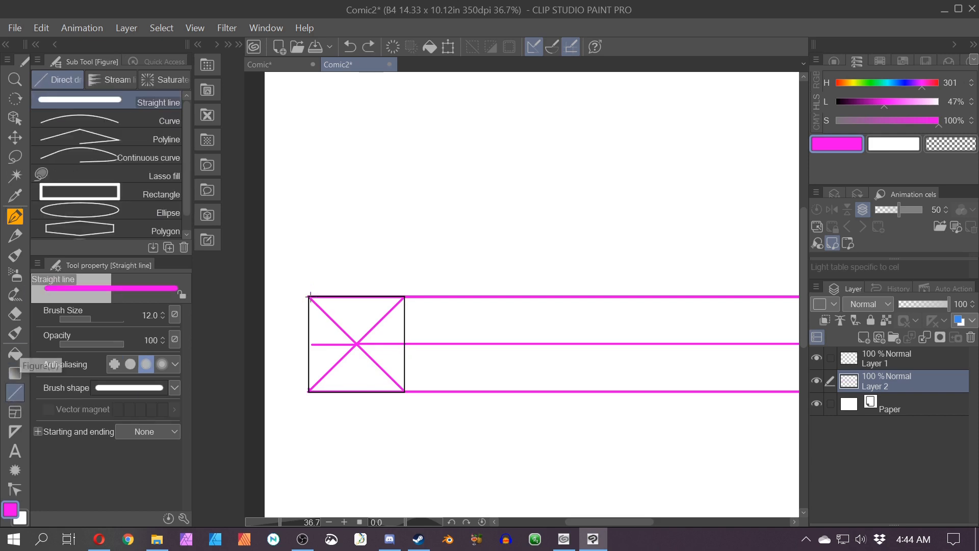
drag(309, 297, 514, 398)
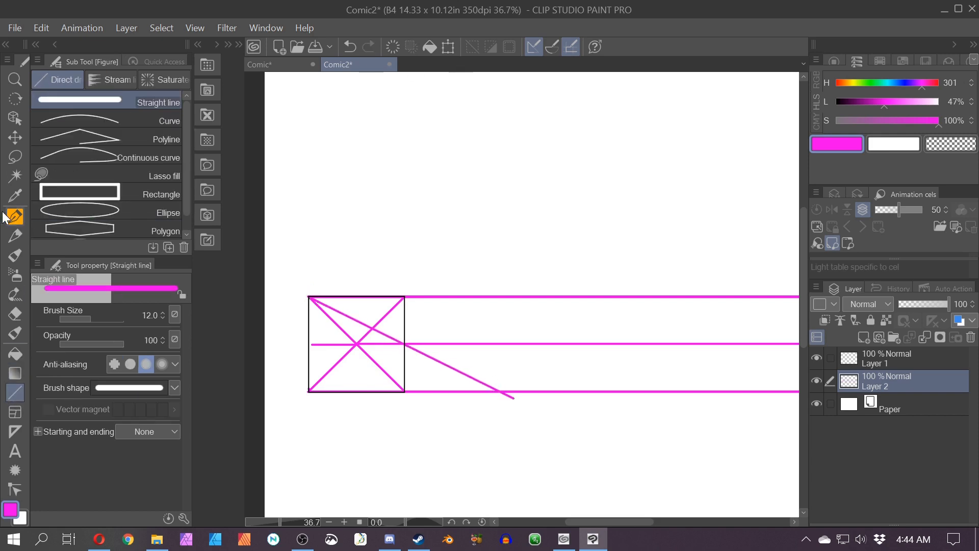
Step: Draw a vertical line from where that diagonal meets the bottom line up to the top line
key(p)
key(ctrl+z)
key(u)
drag(500, 392, 500, 296)
click(9, 219)
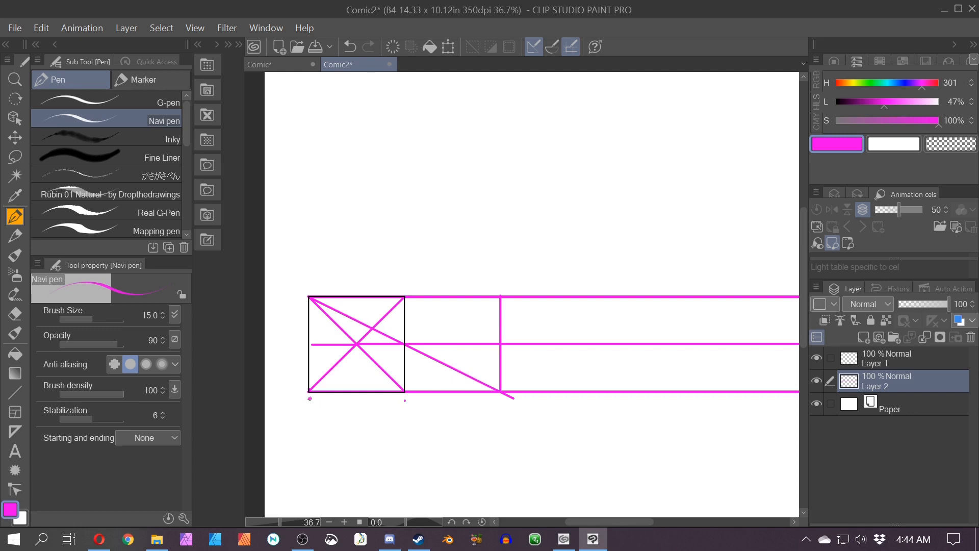
Step: With the pen, draw braces under the square and the new section and mark each with an equal sign
drag(309, 398, 362, 429)
mouse_move(405, 400)
mouse_down()
mouse_move(368, 413)
mouse_move(362, 428)
mouse_up()
drag(405, 400, 455, 422)
drag(497, 398, 456, 421)
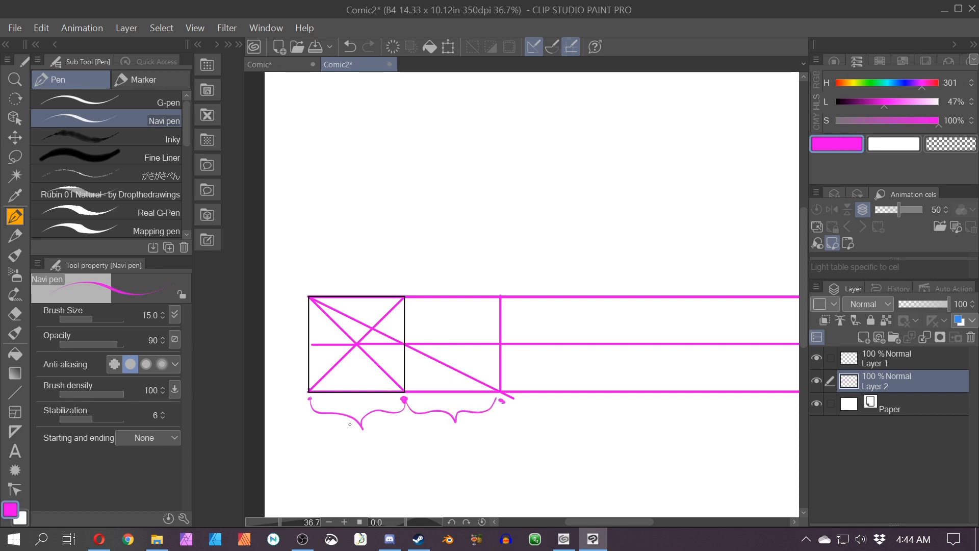
drag(356, 439, 371, 437)
drag(355, 442, 372, 442)
mouse_move(447, 432)
mouse_down()
mouse_move(461, 437)
mouse_move(418, 435)
mouse_up()
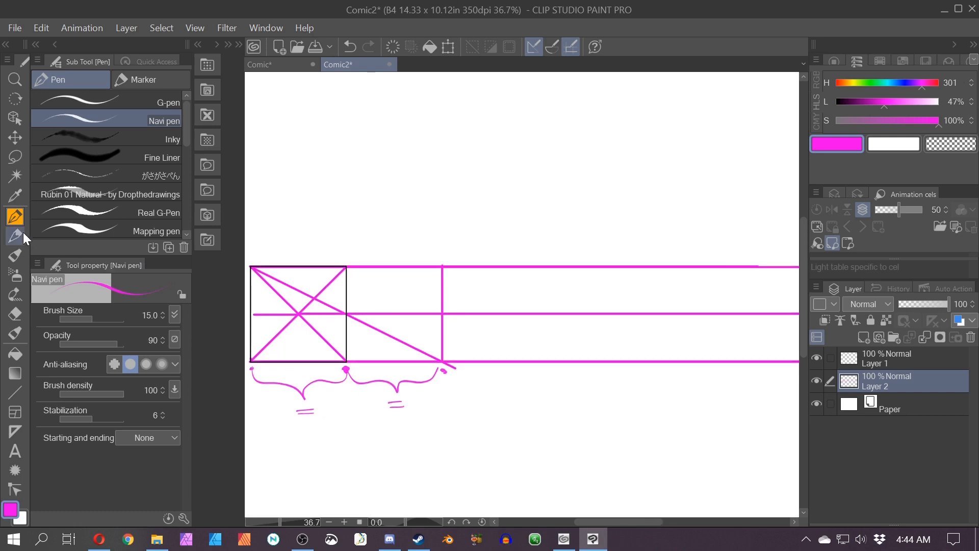
Step: Draw a straight line from the square's top-right corner through the next section's midpoint to the bottom line
click(14, 391)
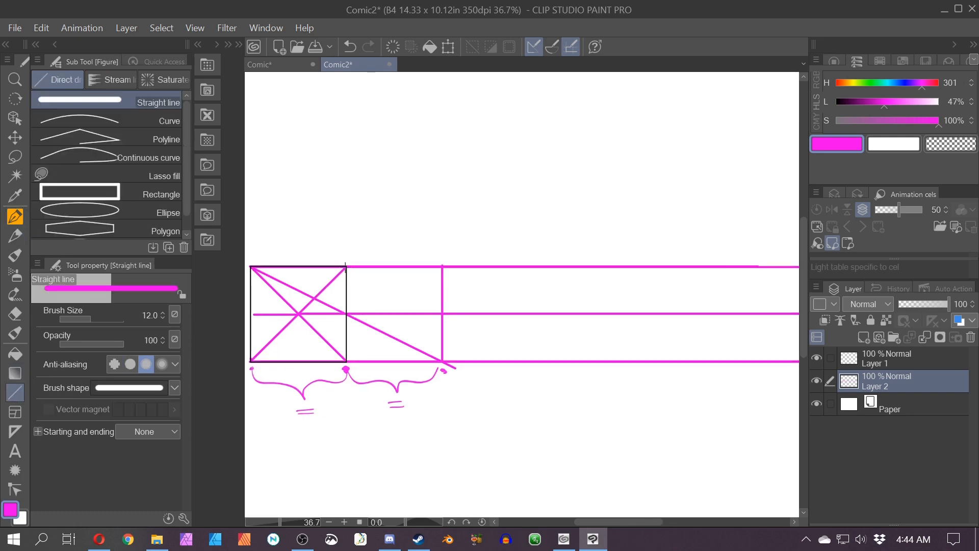
drag(346, 266, 541, 251)
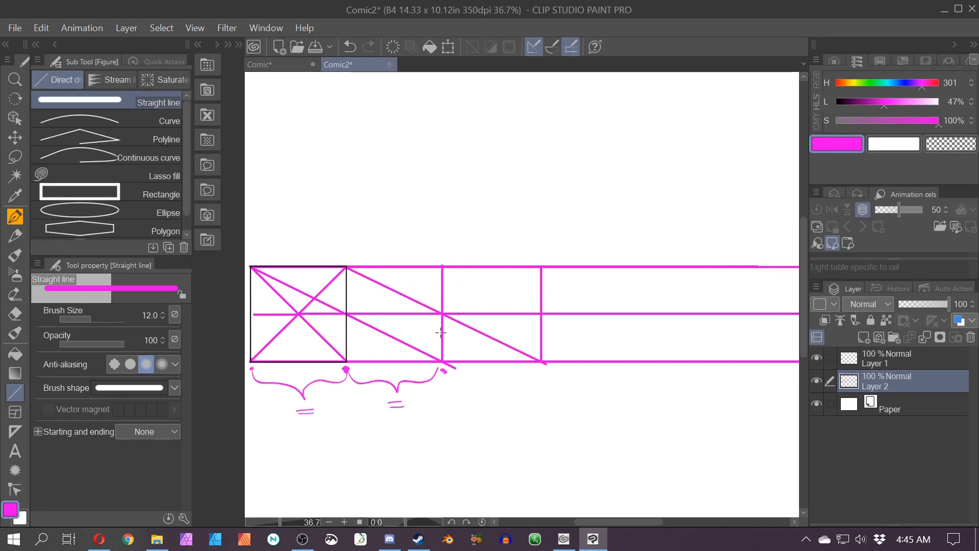
Step: Sketch a brace, equal sign and arrow around the third section, then undo those marks
key(p)
mouse_move(443, 368)
mouse_down()
mouse_move(476, 385)
mouse_move(549, 368)
mouse_up()
drag(494, 400, 497, 401)
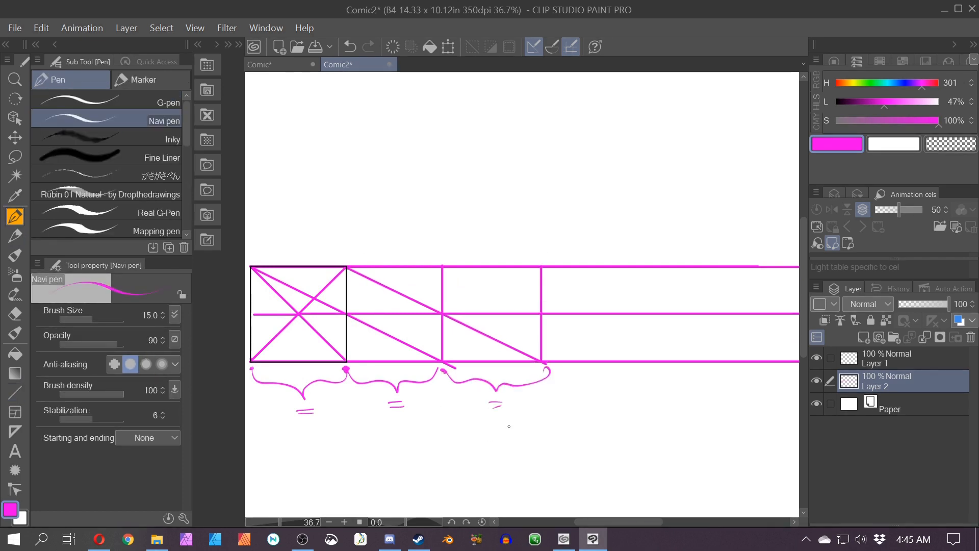
drag(367, 170, 301, 260)
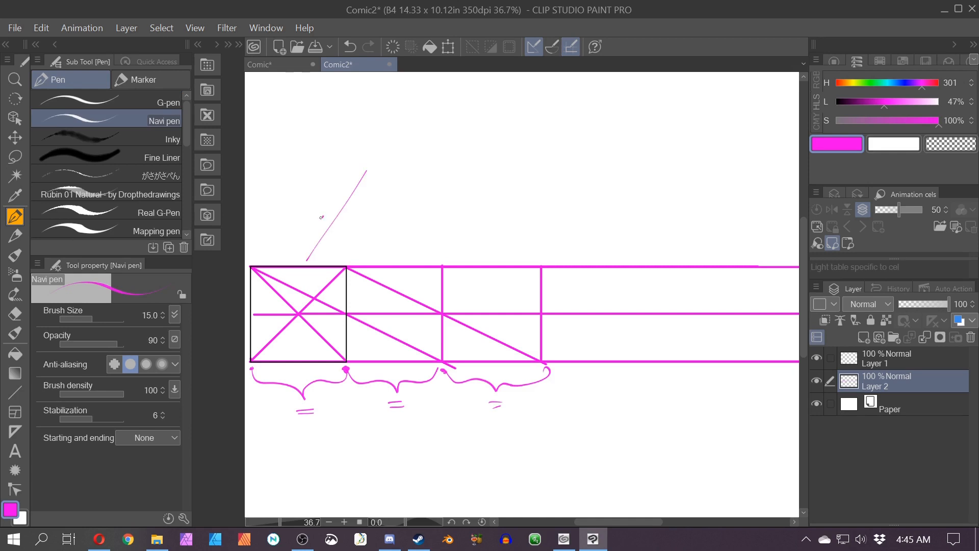
drag(322, 215, 348, 243)
key(ctrl+z)
key(ctrl+z)
key(ctrl+z)
key(ctrl+z)
key(ctrl+z)
key(ctrl+z)
key(ctrl+y)
key(ctrl+y)
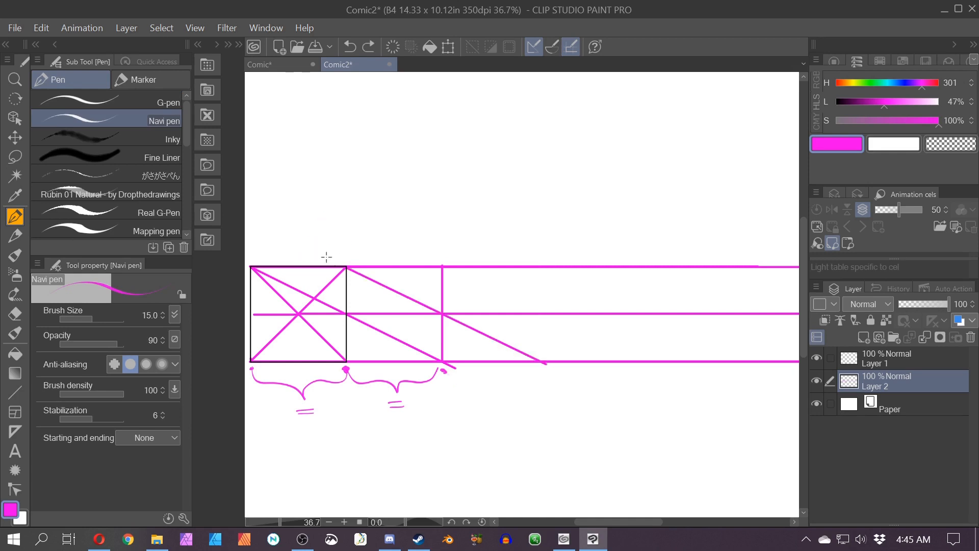
Step: Sketch a long box labelled 1 and 2 below the braces
scroll(325, 257, down, 2)
drag(557, 432, 451, 481)
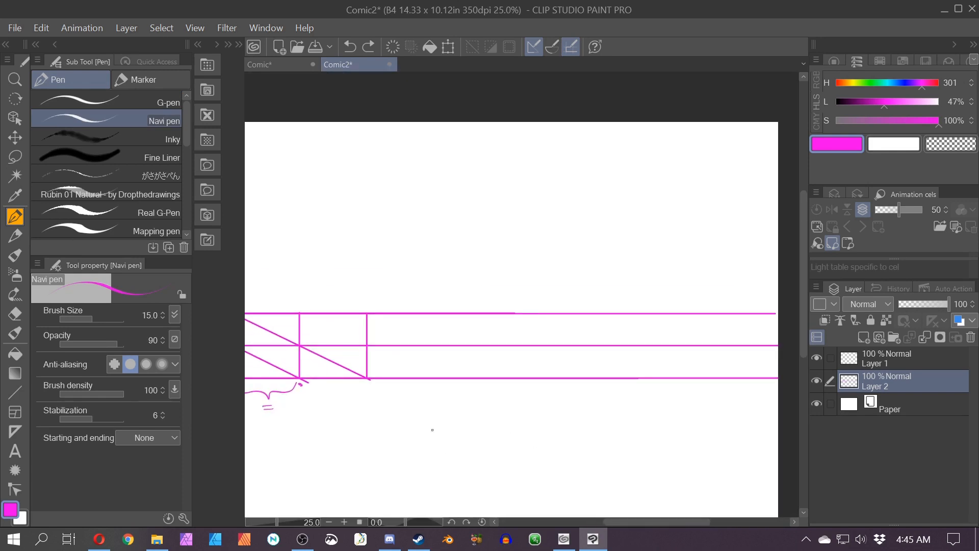
drag(381, 445, 481, 439)
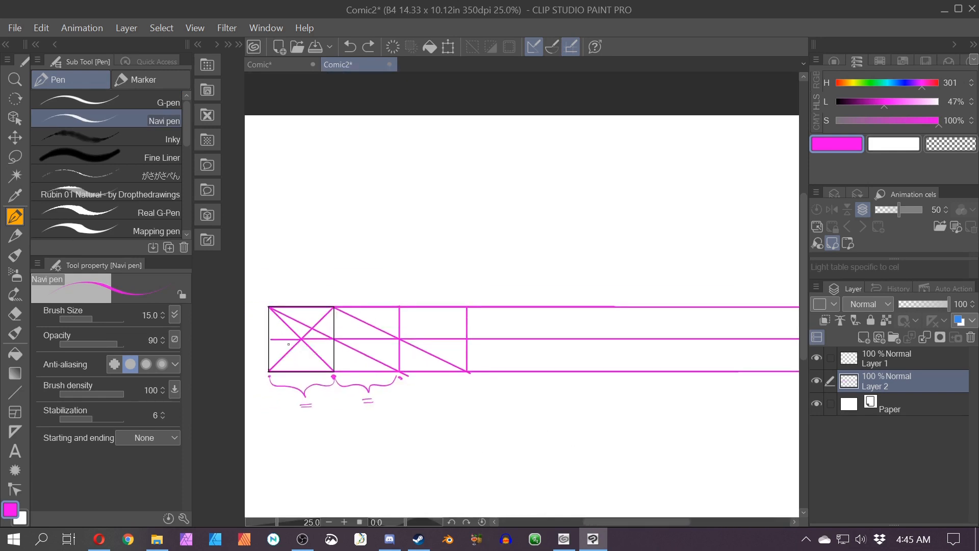
mouse_move(371, 415)
mouse_down()
mouse_move(371, 429)
mouse_move(459, 396)
mouse_move(367, 431)
mouse_move(354, 414)
mouse_up()
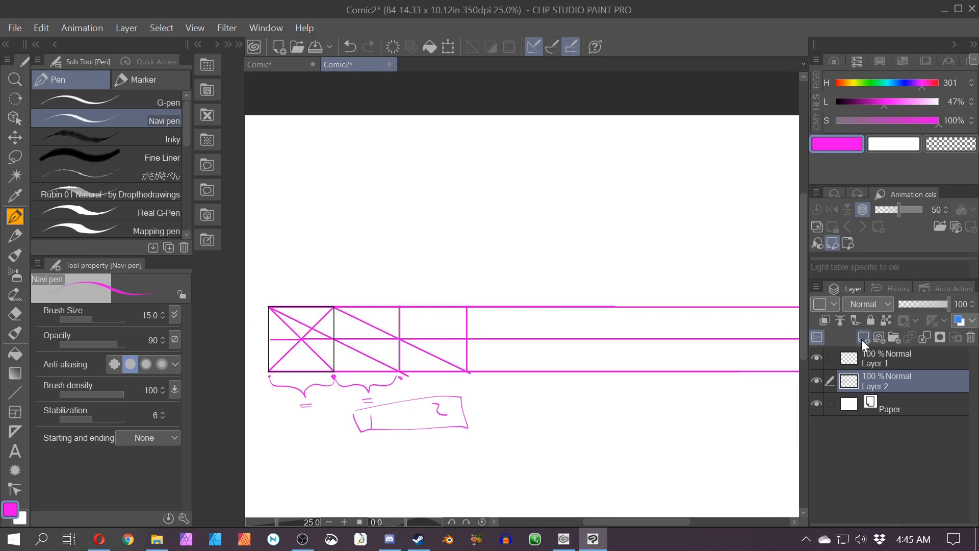
Step: Add a new layer, set the colour to blue, and draw a line from the square's top-right corner to the bottom line, doubling the width
click(861, 339)
click(902, 83)
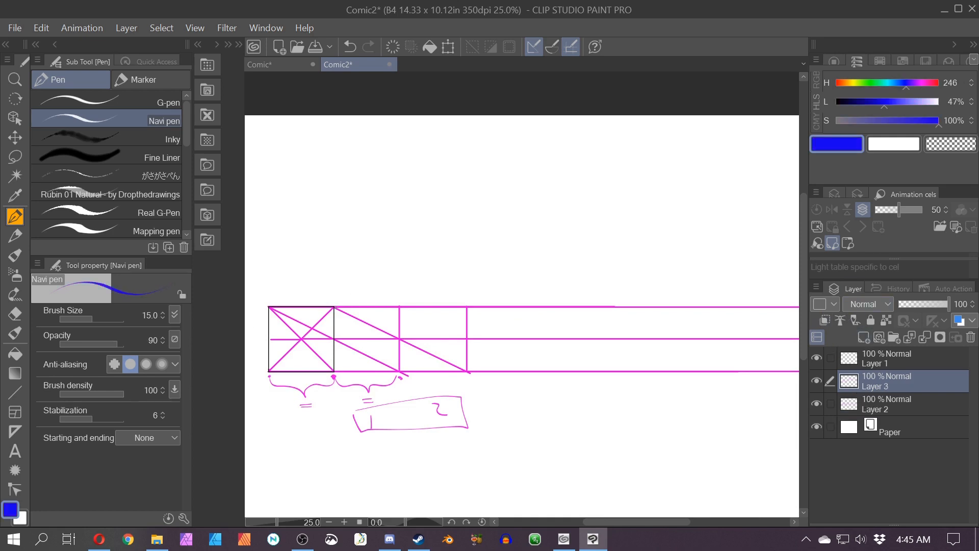
click(14, 392)
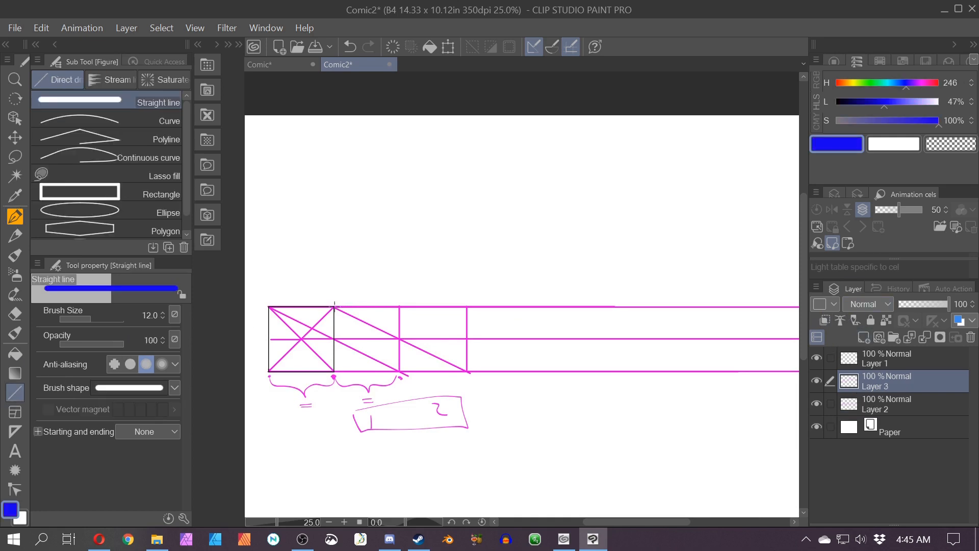
mouse_move(335, 306)
mouse_down()
mouse_move(595, 371)
mouse_move(593, 306)
mouse_up()
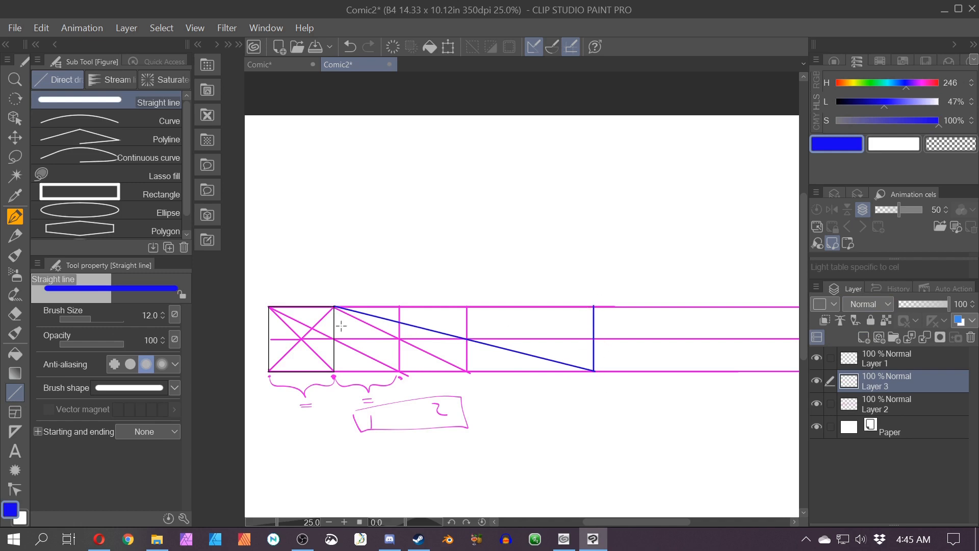
Step: Set the colour to green and try filling the doubled section, undoing the fill
click(870, 83)
key(g)
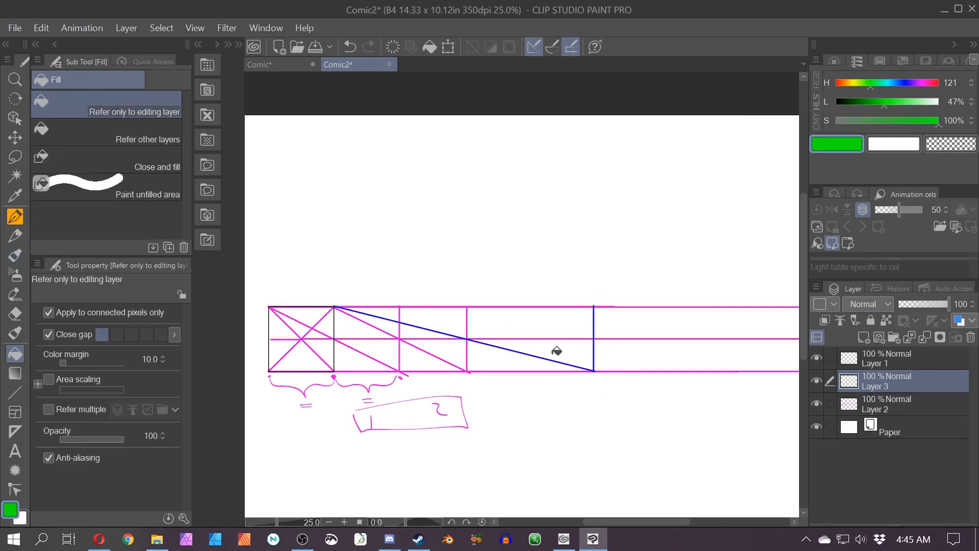
click(566, 332)
key(ctrl+z)
Step: Move Layer 3 below Layer 2 and hatch the last section in green with the pen
scroll(542, 321, up, 2)
key(p)
drag(887, 381, 886, 412)
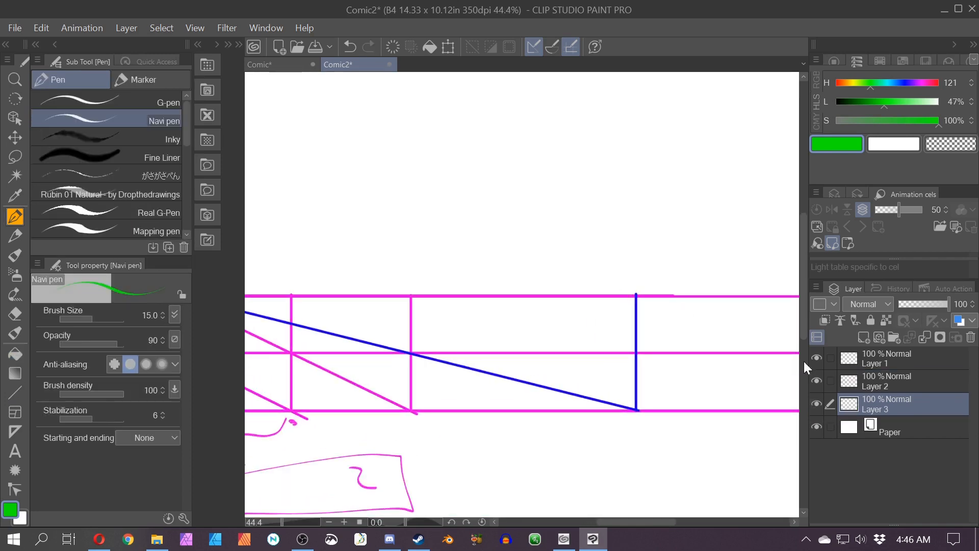
mouse_move(631, 299)
mouse_down()
mouse_move(621, 351)
mouse_move(428, 403)
mouse_move(612, 402)
mouse_move(423, 357)
mouse_move(426, 380)
mouse_up()
scroll(539, 448, down, 2)
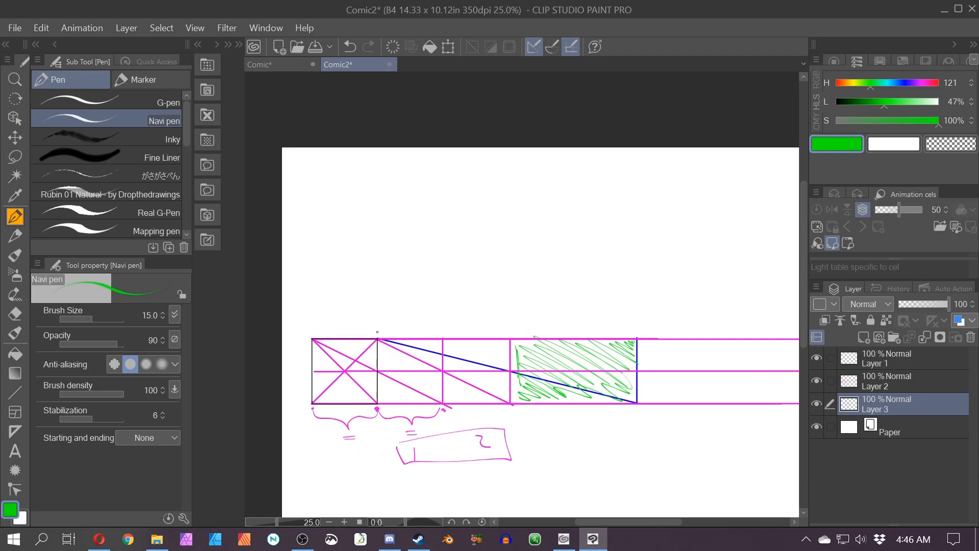
Step: Draw green braces with equal signs above the two sections and an arrow labelled 2x back to the square
mouse_move(378, 332)
mouse_down()
mouse_move(442, 311)
mouse_move(510, 333)
mouse_up()
mouse_move(515, 332)
mouse_down()
mouse_move(586, 311)
mouse_move(635, 333)
mouse_up()
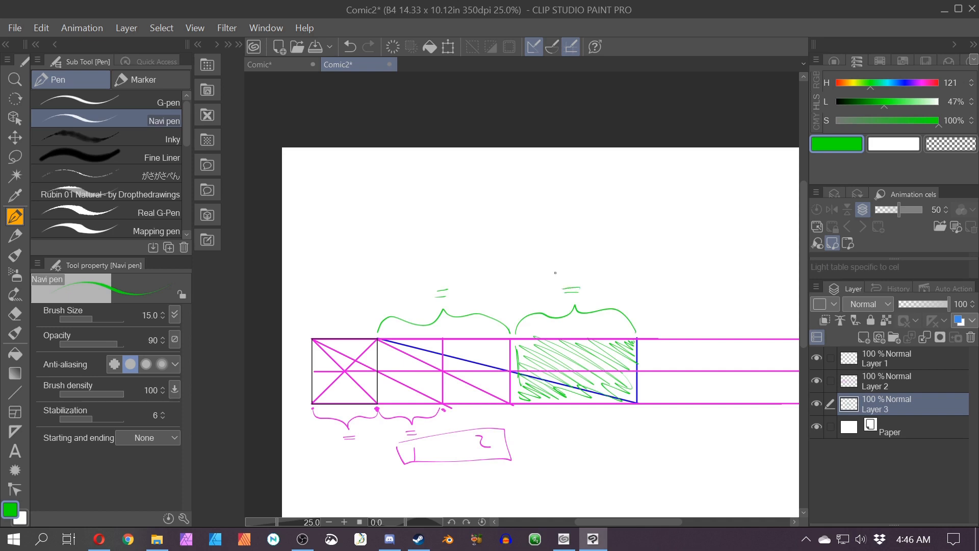
drag(510, 448, 510, 446)
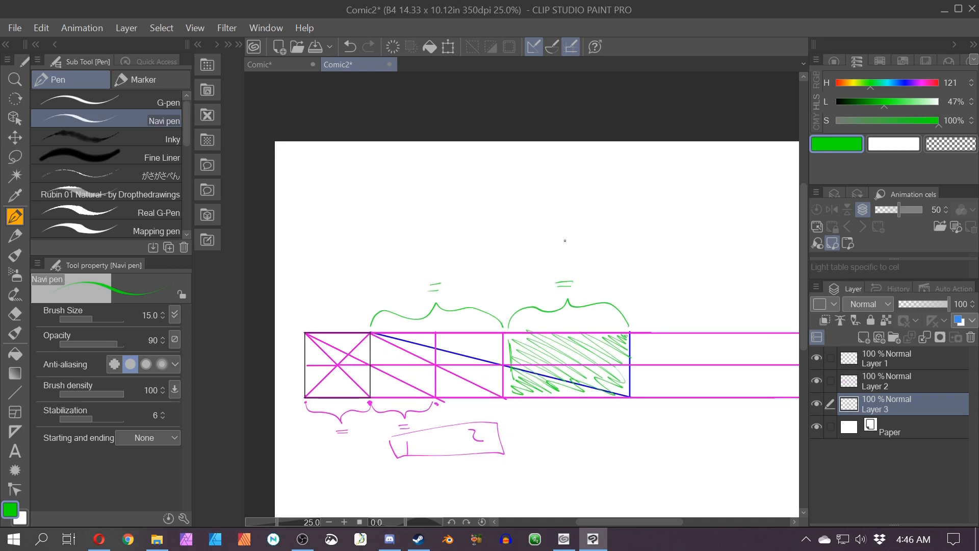
drag(557, 258, 574, 265)
mouse_move(573, 255)
mouse_down()
mouse_move(379, 256)
mouse_move(342, 314)
mouse_up()
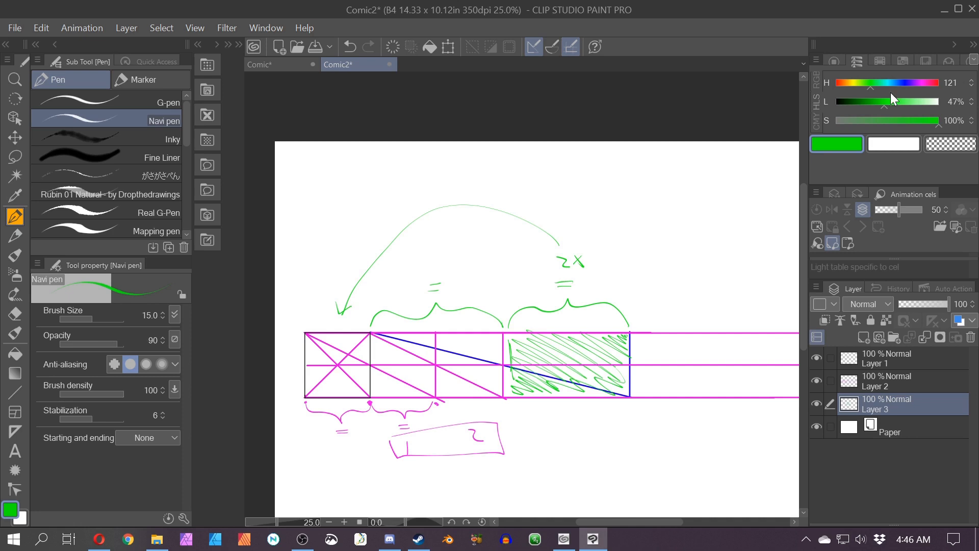
Step: Set the colour to red and draw two red diagonals splitting the doubled section into two equal squares
drag(919, 86, 959, 88)
drag(497, 463, 436, 429)
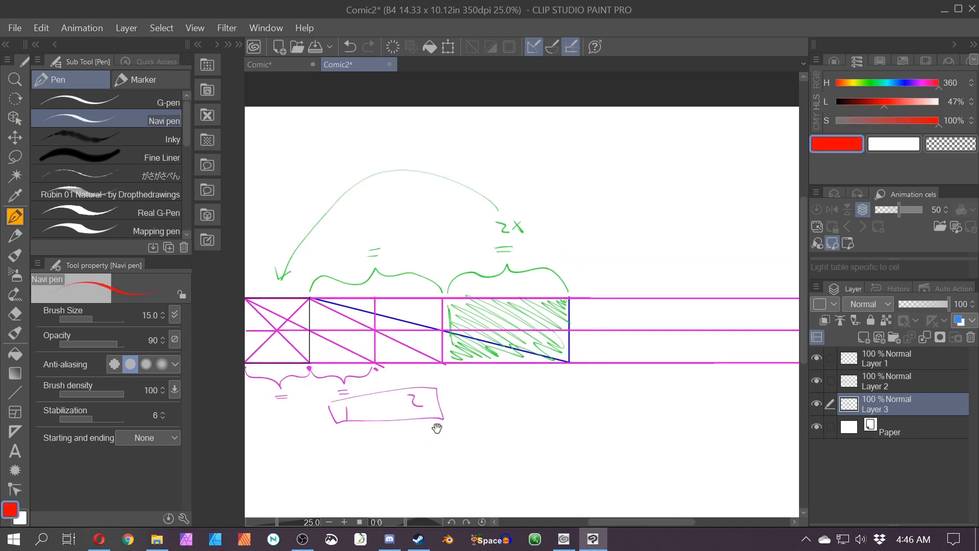
scroll(433, 413, up, 4)
drag(453, 356, 460, 409)
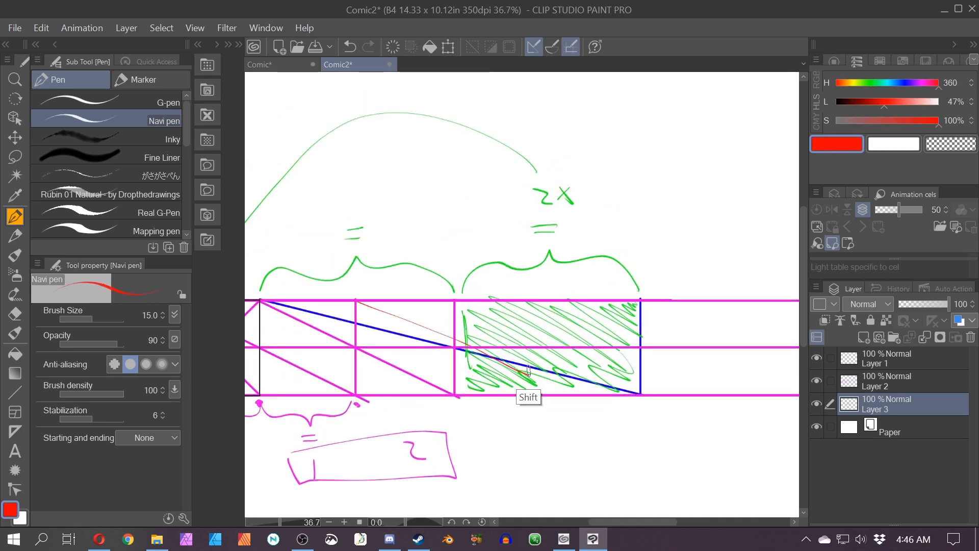
click(15, 391)
mouse_move(356, 301)
mouse_down()
mouse_move(544, 393)
mouse_move(546, 297)
mouse_up()
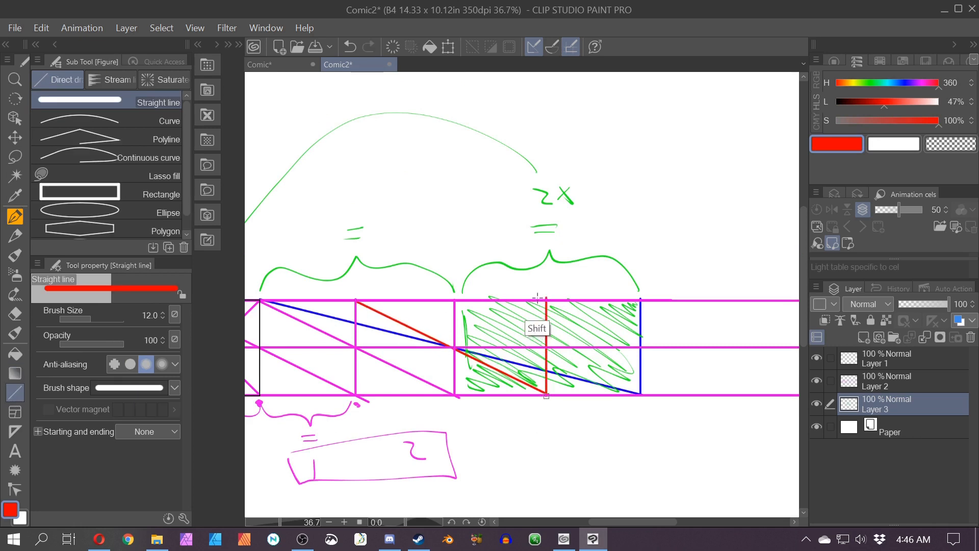
mouse_move(455, 300)
mouse_down()
mouse_move(640, 394)
mouse_move(641, 303)
mouse_up()
scroll(646, 286, down, 1)
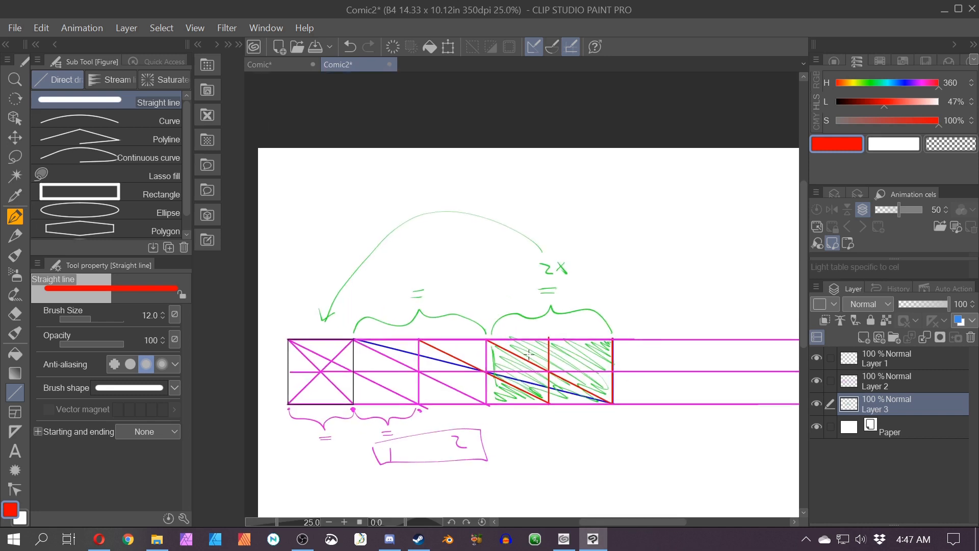
Step: Scribble red over the two new sections with the pen and draw arrows up to the 2x label
key(p)
drag(549, 345, 521, 404)
drag(586, 356, 572, 354)
drag(607, 350, 581, 417)
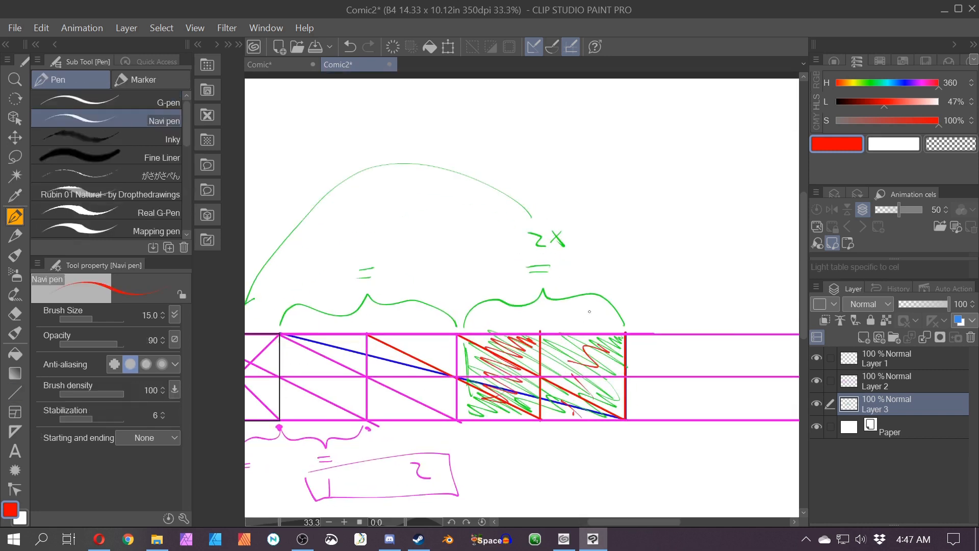
drag(550, 259, 586, 326)
mouse_move(501, 331)
mouse_down()
mouse_move(549, 256)
mouse_move(544, 268)
mouse_up()
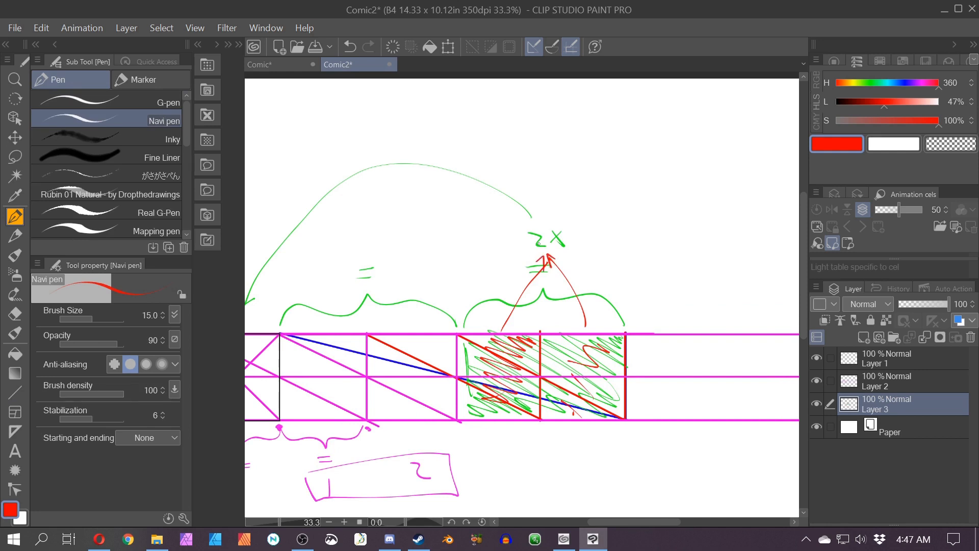
Step: Undo the red scribbles and arrows over the doubled section
key(ctrl+z)
key(ctrl+z)
key(ctrl+z)
key(ctrl+z)
key(ctrl+z)
key(ctrl+z)
key(ctrl+z)
key(ctrl+z)
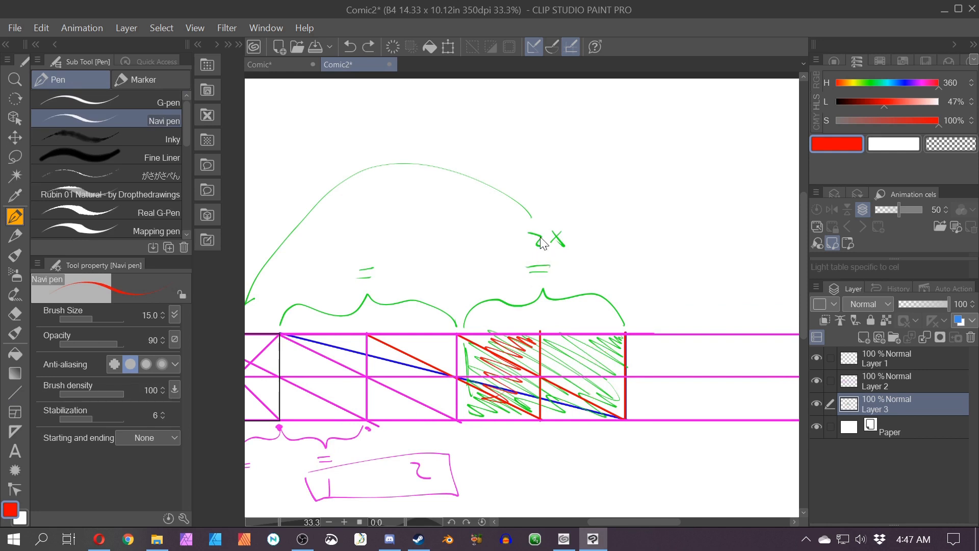
scroll(596, 284, down, 1)
drag(428, 352, 510, 363)
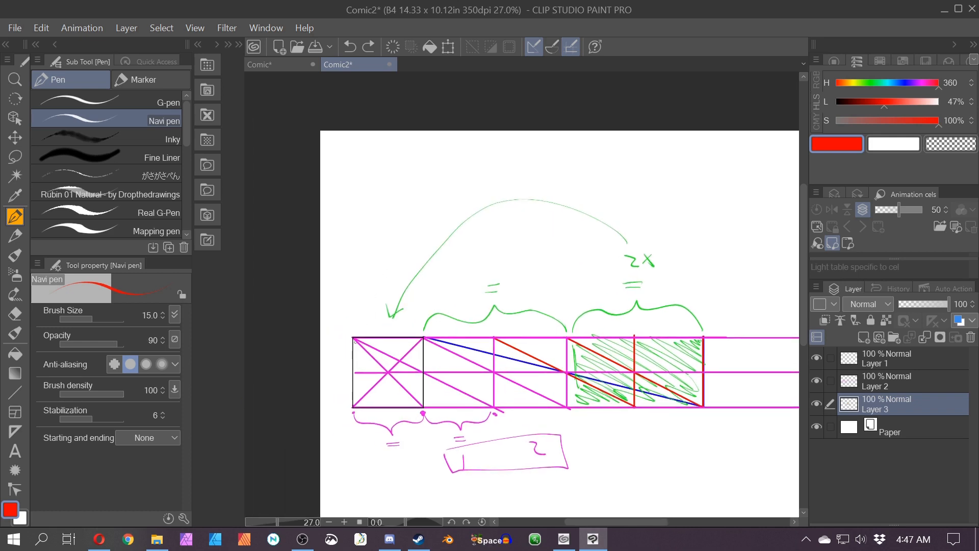
mouse_move(355, 340)
mouse_down()
mouse_move(429, 390)
mouse_move(356, 397)
mouse_move(428, 418)
mouse_move(438, 357)
mouse_up()
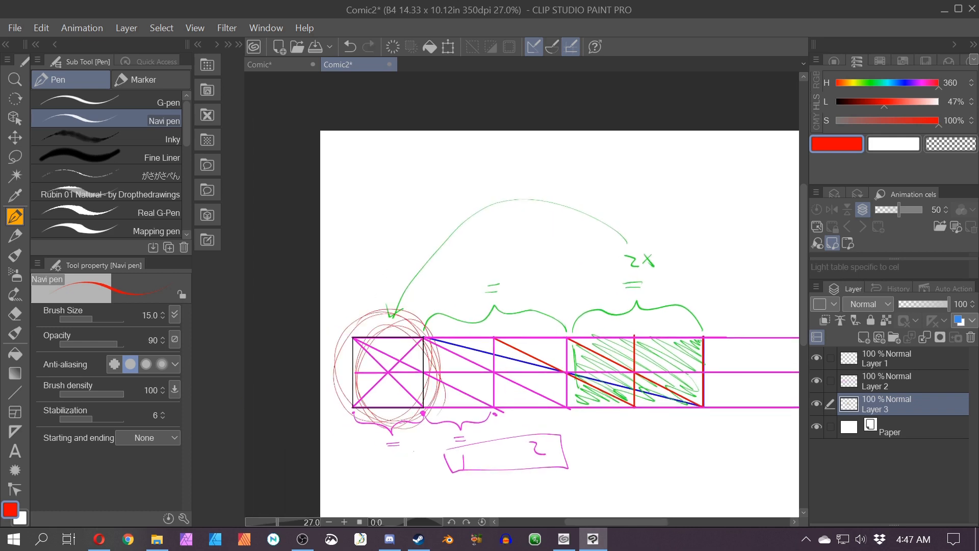
key(ctrl+z)
Step: On Layer 2 in blue, draw a straight diagonal from the first square's top-right corner through the doubled section's right-edge midpoint to the bottom line
click(876, 383)
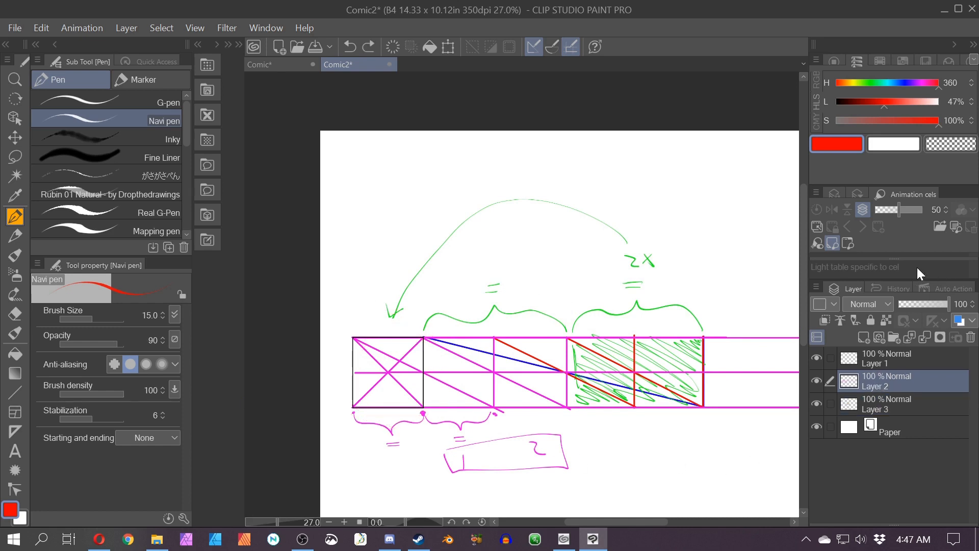
click(901, 81)
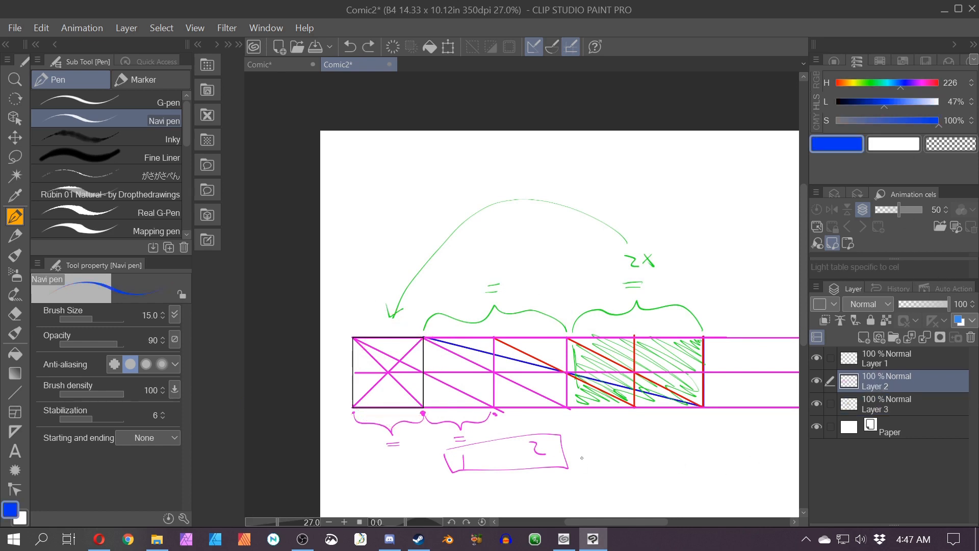
drag(666, 488, 498, 437)
scroll(275, 325, down, 2)
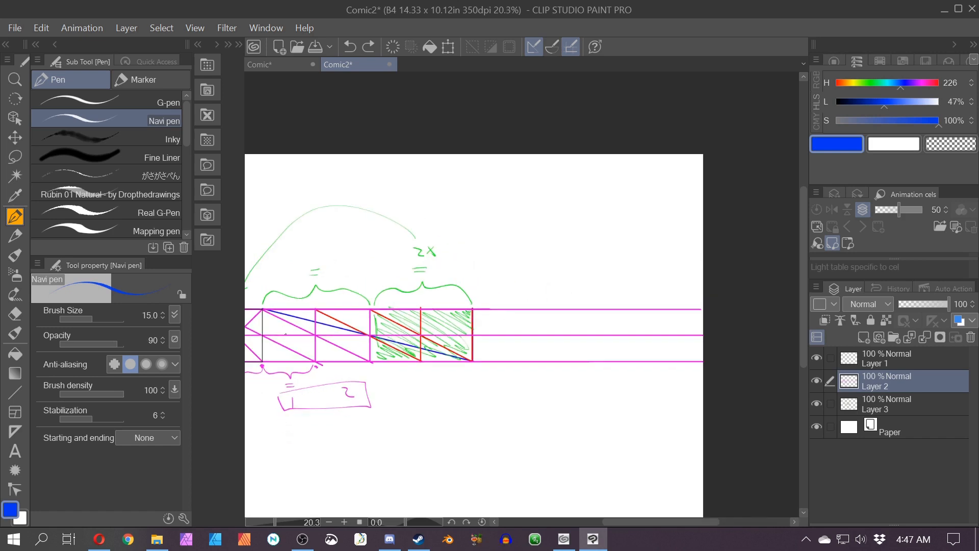
key(p)
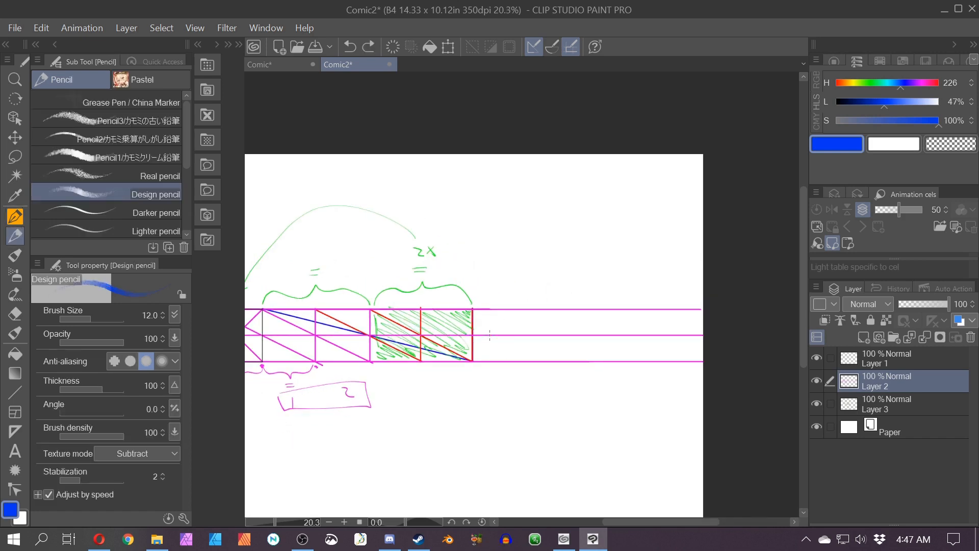
click(18, 395)
drag(262, 308, 535, 350)
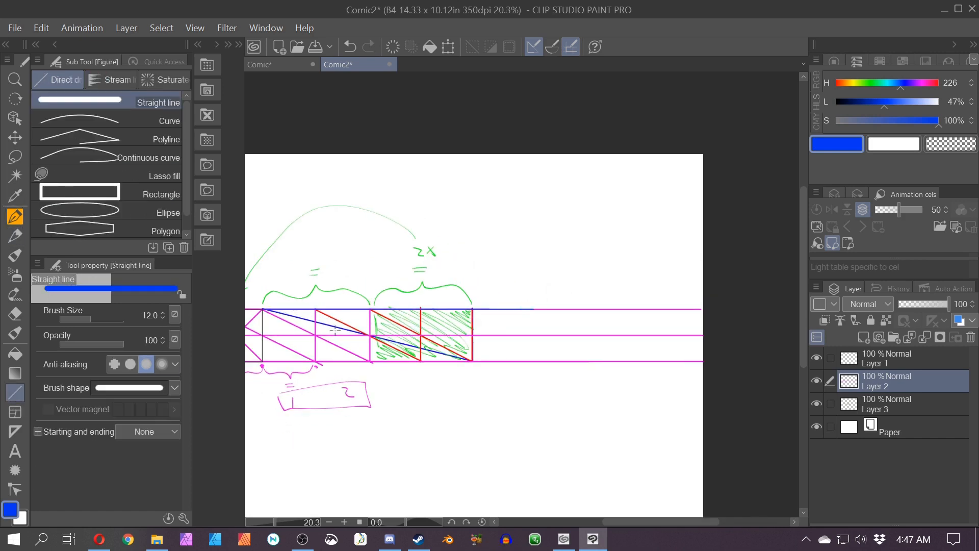
key(ctrl+z)
drag(263, 308, 685, 363)
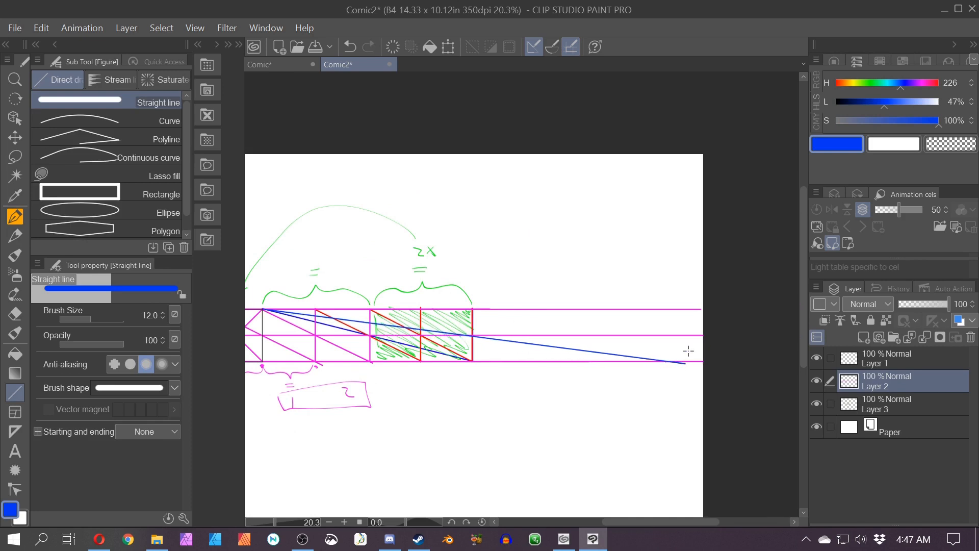
Step: Draw a vertical where the new diagonal meets the bottom line and a blue brace above the new span
mouse_move(668, 361)
mouse_down()
mouse_move(675, 299)
mouse_move(539, 271)
mouse_up()
click(15, 216)
drag(476, 305, 538, 272)
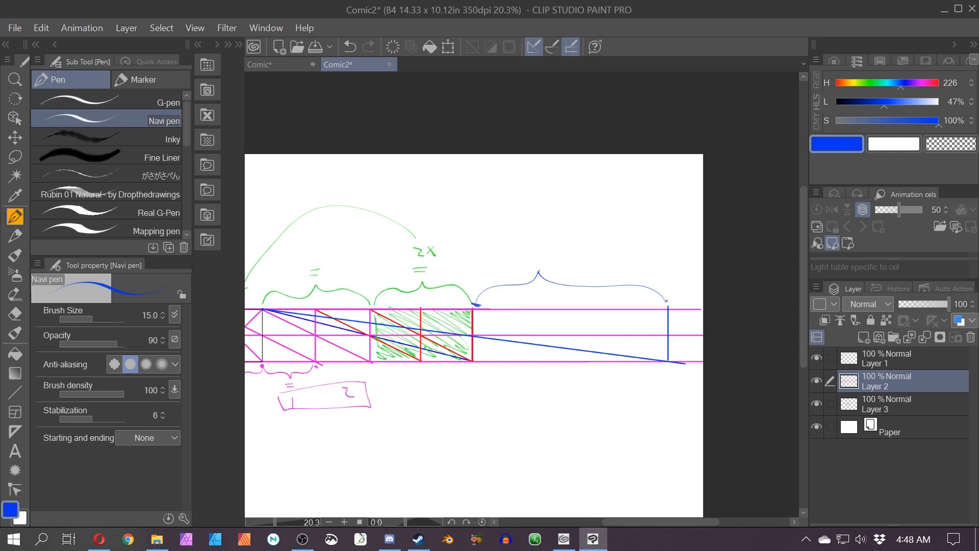
Step: Write 4x above the blue brace and draw an arc arrow from it back to the first square
drag(567, 324, 639, 337)
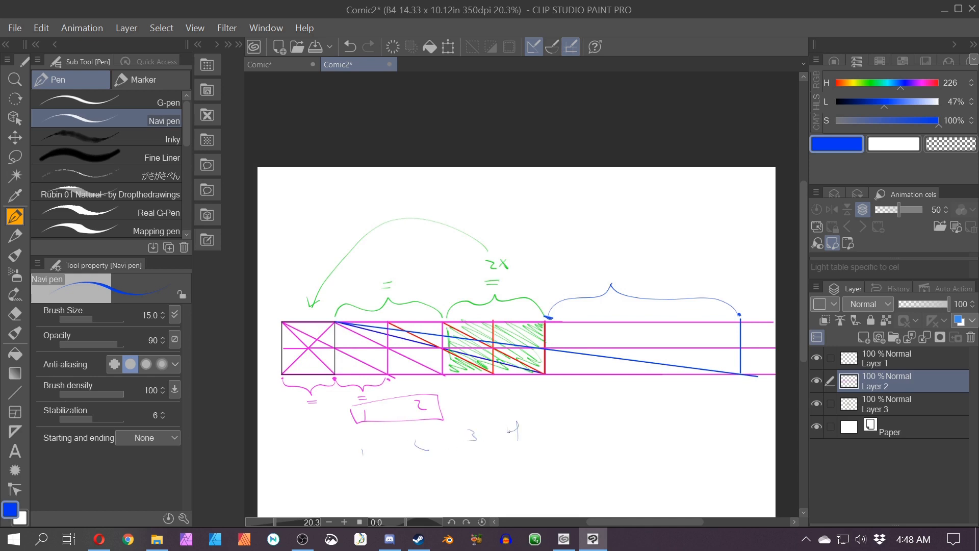
drag(607, 255, 610, 267)
mouse_move(606, 257)
mouse_down()
mouse_move(606, 273)
mouse_move(617, 271)
mouse_up()
drag(618, 257, 623, 271)
mouse_move(609, 238)
mouse_down()
mouse_move(509, 182)
mouse_move(334, 269)
mouse_up()
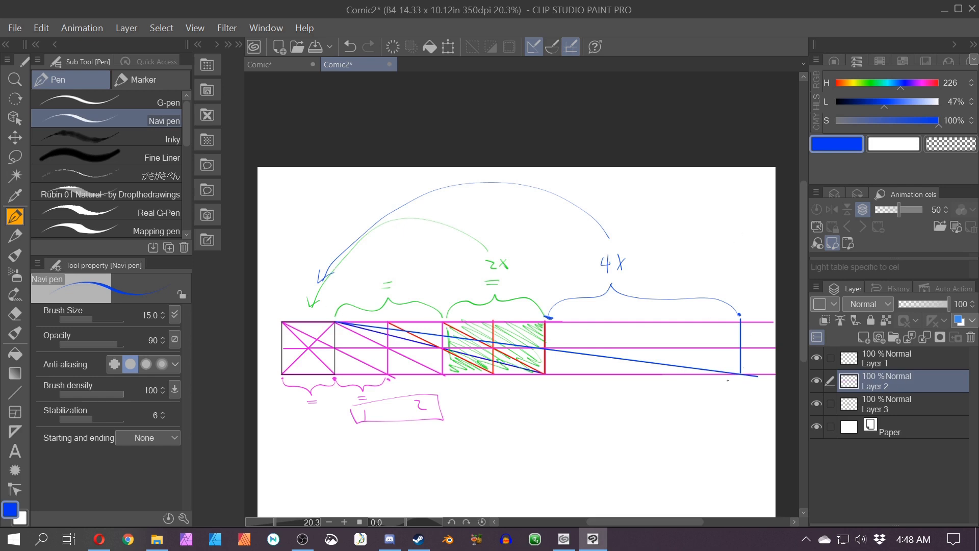
Step: Write 8x further along the strip and draw a long arc arrow from it back to the first square
key(space)
drag(797, 347, 474, 333)
drag(423, 246, 433, 250)
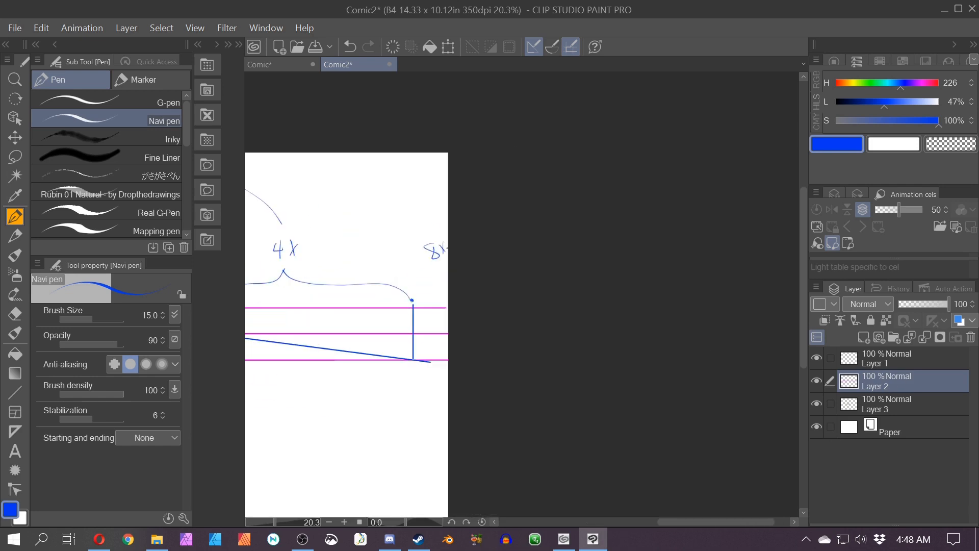
key(space)
drag(361, 348, 604, 422)
drag(634, 303, 230, 343)
key(space)
drag(439, 431, 669, 406)
drag(444, 293, 454, 287)
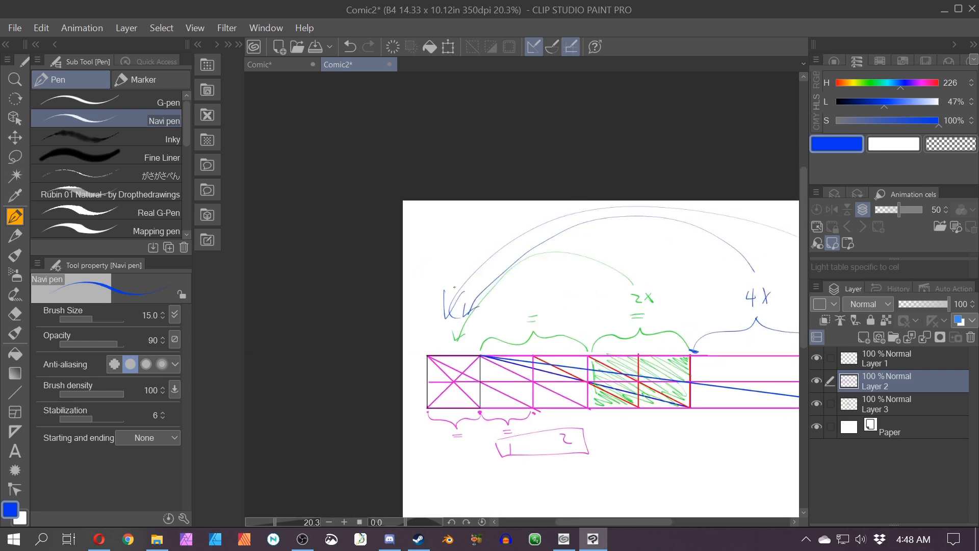
key(space)
drag(531, 437, 377, 390)
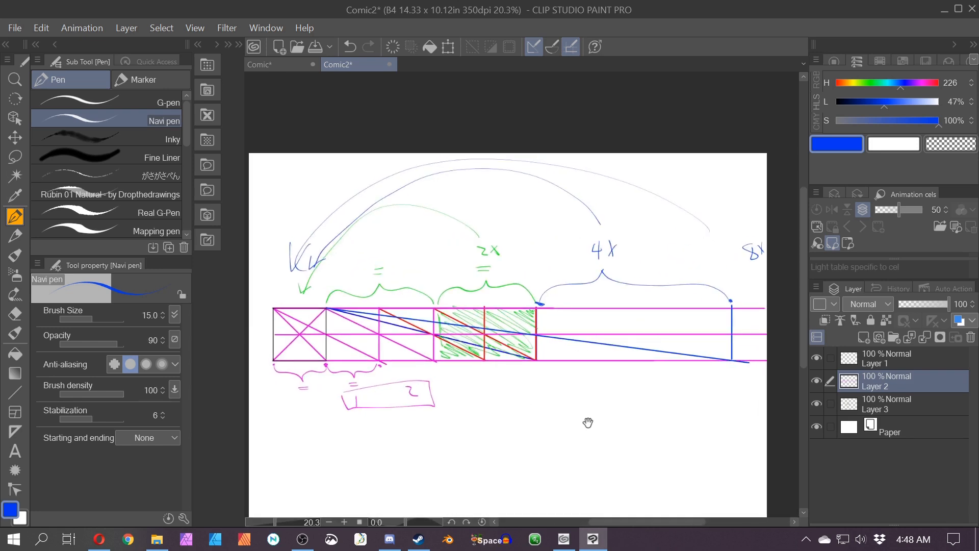
Step: Draw a diagonal and a vertical inside the 4x span to mark off its first section, labelling it #1
drag(588, 421, 505, 419)
scroll(504, 411, up, 2)
drag(463, 392, 486, 470)
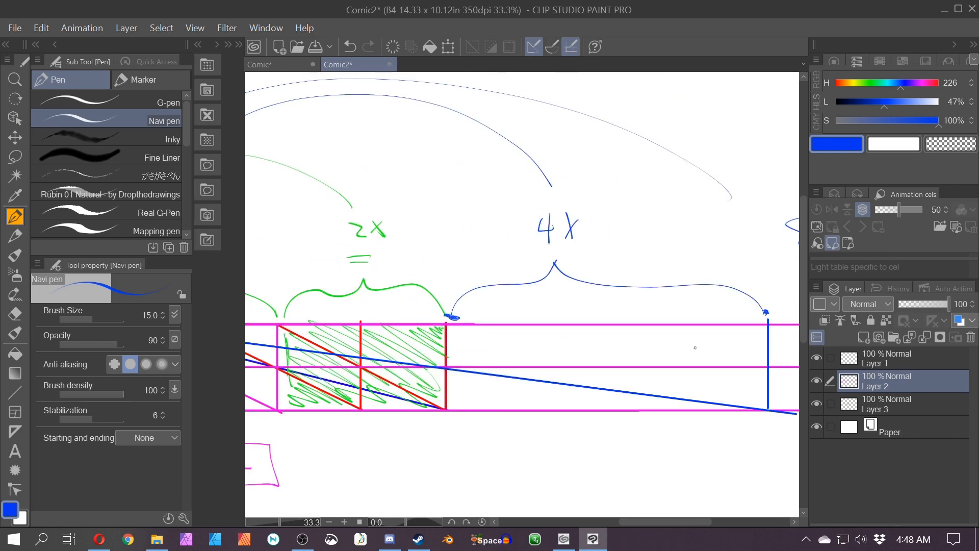
mouse_move(454, 419)
mouse_down()
mouse_move(476, 447)
mouse_move(614, 464)
mouse_move(766, 413)
mouse_up()
key(ctrl+z)
drag(361, 323, 423, 358)
key(ctrl+z)
click(15, 392)
mouse_move(361, 325)
mouse_down()
mouse_move(528, 409)
mouse_move(527, 324)
mouse_up()
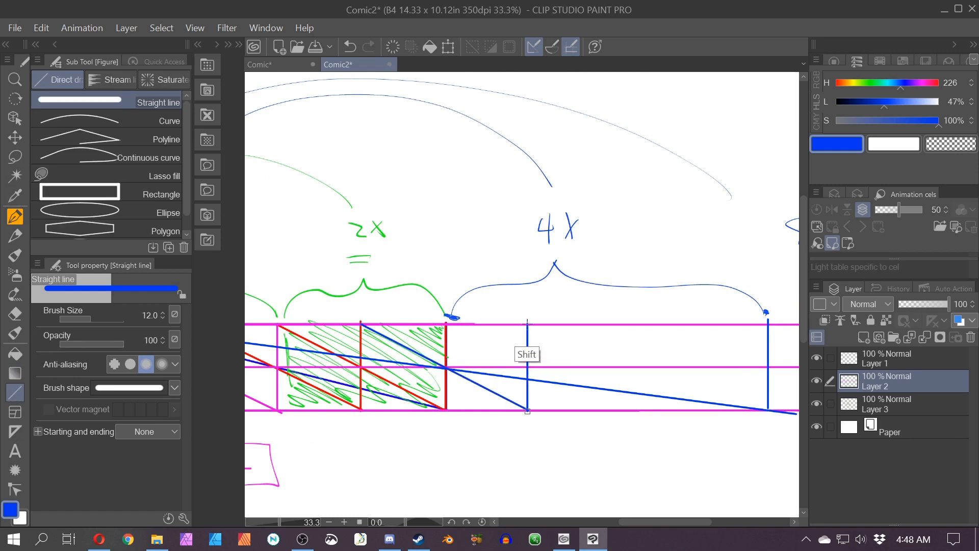
click(15, 217)
drag(494, 421, 495, 441)
Step: Draw another diagonal and vertical to mark off the next section and label it #2
click(15, 392)
drag(446, 324, 607, 409)
drag(607, 409, 606, 324)
click(15, 216)
drag(570, 425, 589, 437)
click(15, 392)
drag(550, 467, 400, 421)
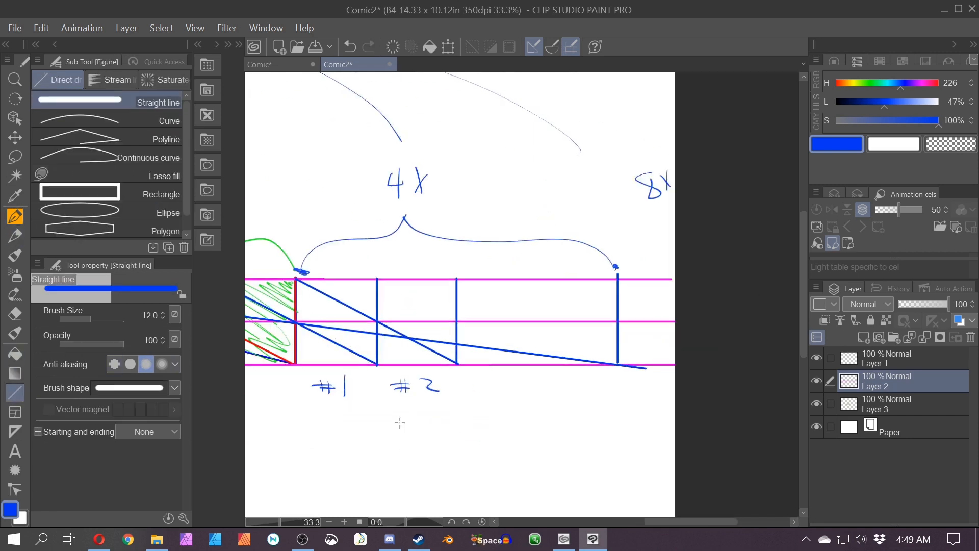
Step: Draw the next diagonal and vertical to form a third section and label it #3
drag(377, 278, 534, 364)
drag(534, 364, 534, 278)
click(15, 217)
drag(468, 389, 496, 393)
click(15, 392)
mouse_move(534, 279)
mouse_down()
mouse_move(613, 364)
mouse_move(614, 277)
mouse_up()
key(ctrl+z)
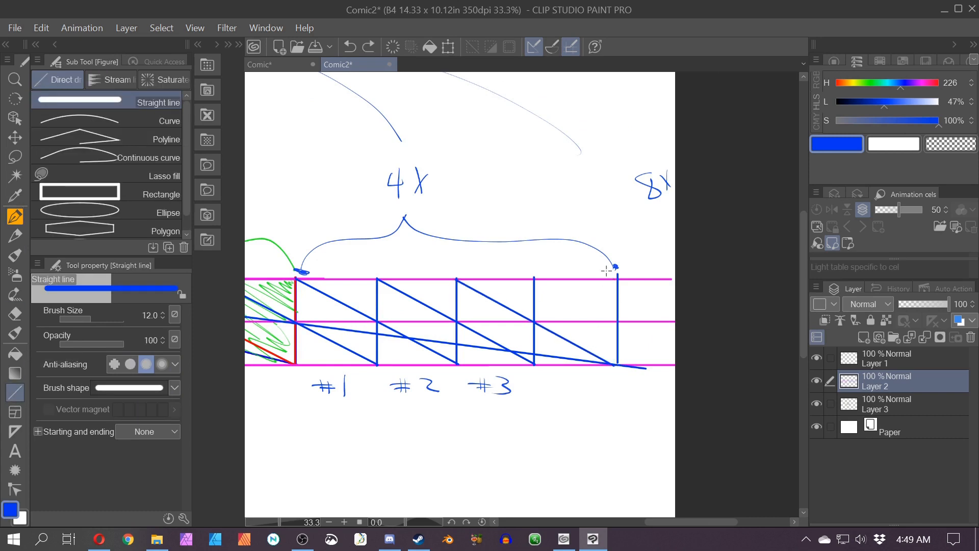
Step: Label the fourth section #4 beneath the strip
click(15, 217)
drag(559, 376, 559, 390)
mouse_move(568, 375)
mouse_down()
mouse_move(569, 389)
mouse_move(571, 379)
mouse_up()
drag(553, 385, 590, 383)
drag(587, 374, 590, 405)
scroll(565, 435, down, 3)
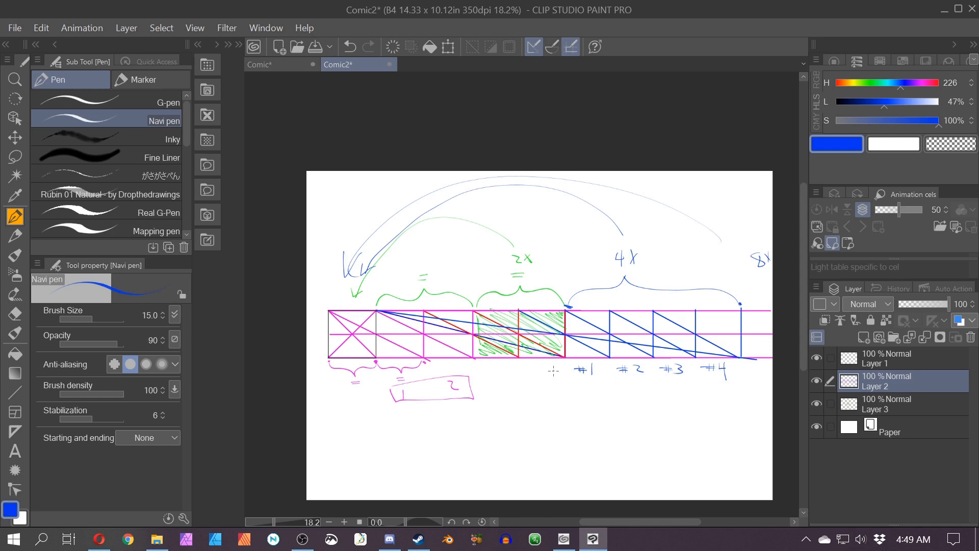
Step: Erase the middle construction lines, arcs and labels on each layer with the Eraser
key(e)
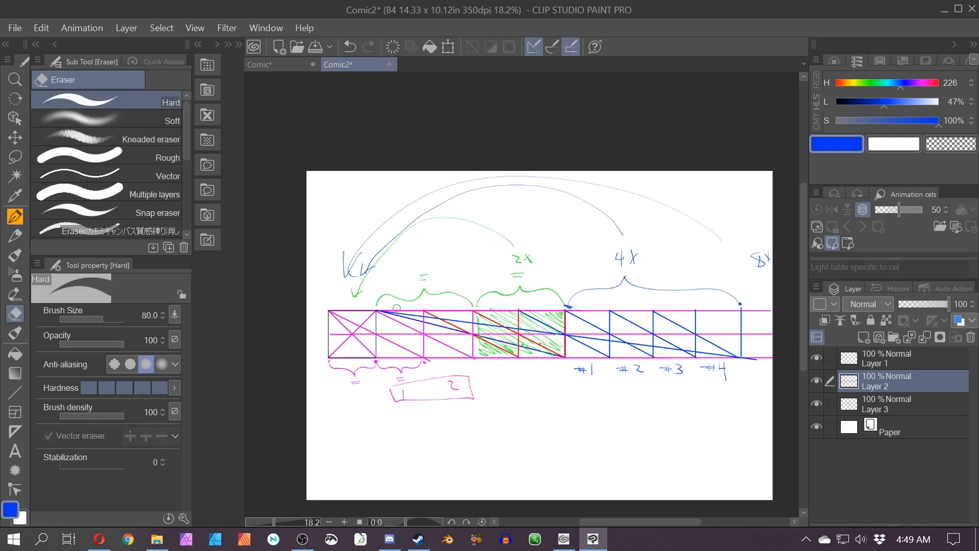
mouse_move(396, 307)
mouse_down()
mouse_move(391, 362)
mouse_move(384, 314)
mouse_move(391, 363)
mouse_move(474, 329)
mouse_move(582, 352)
mouse_move(644, 329)
mouse_up()
click(888, 358)
click(887, 404)
mouse_move(558, 316)
mouse_down()
mouse_move(461, 306)
mouse_move(560, 296)
mouse_up()
click(867, 382)
drag(758, 357, 723, 244)
Step: Lasso and delete the remaining stray marks on the layers, then deselect
key(m)
mouse_move(323, 219)
mouse_down()
mouse_move(294, 183)
mouse_move(321, 216)
mouse_up()
key(Delete)
click(875, 405)
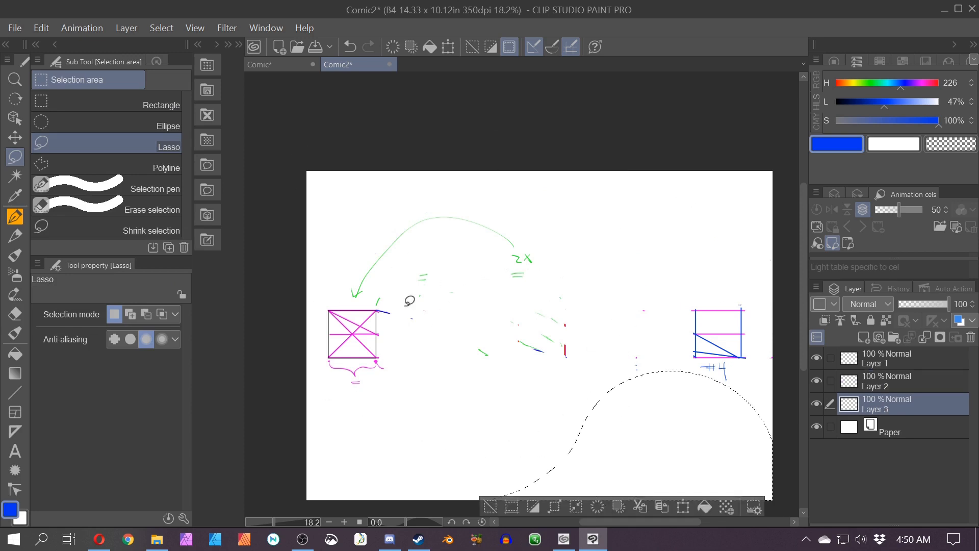
drag(408, 301, 397, 306)
key(Delete)
click(874, 383)
key(ctrl+d)
scroll(723, 402, up, 1)
drag(369, 408, 430, 416)
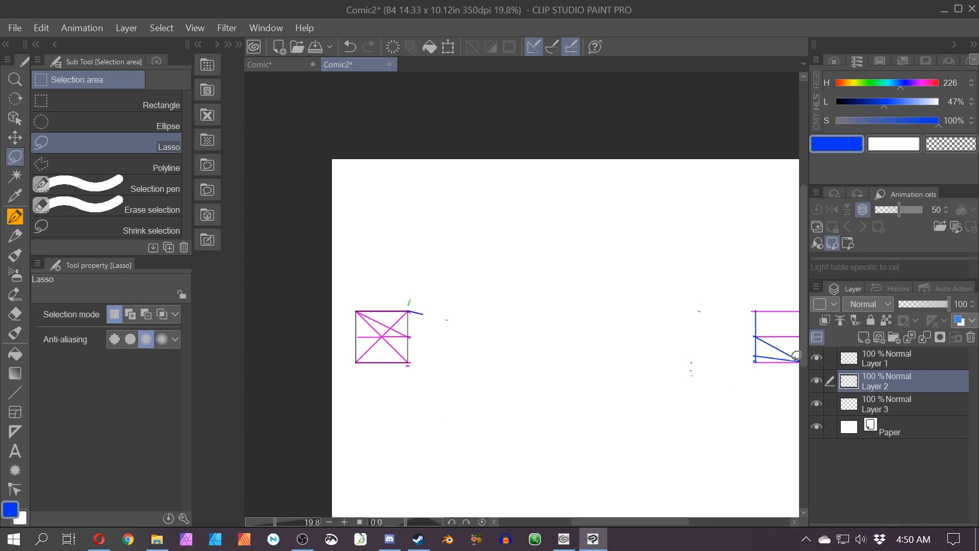
click(882, 358)
key(p)
mouse_move(408, 280)
mouse_down()
mouse_move(337, 279)
mouse_move(393, 378)
mouse_up()
key(space)
drag(637, 426, 420, 373)
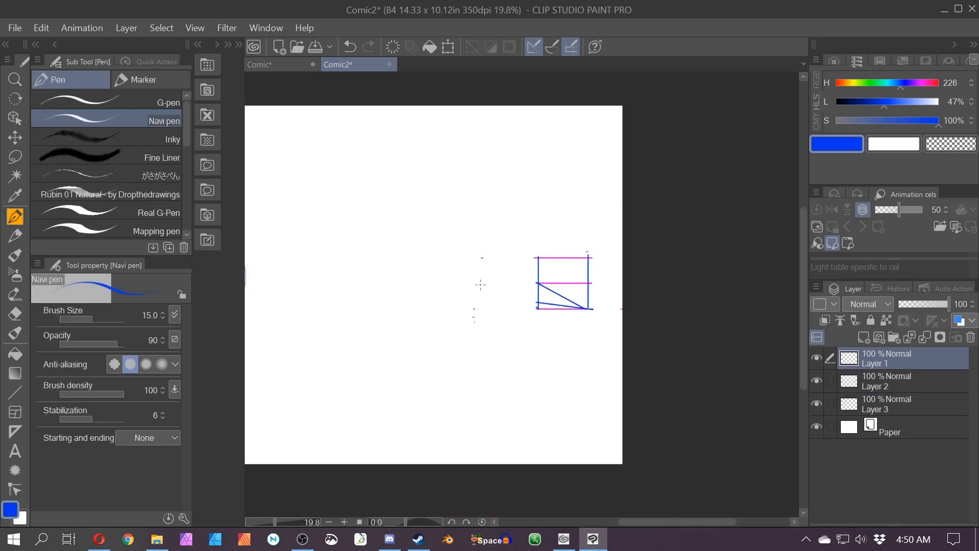
mouse_move(539, 218)
mouse_down()
mouse_move(461, 240)
mouse_move(525, 293)
mouse_up()
scroll(557, 267, down, 1)
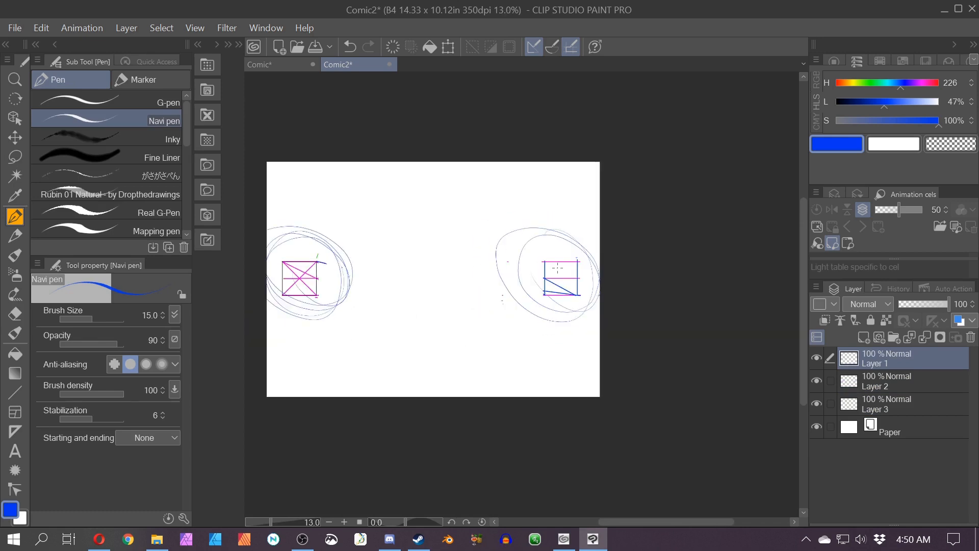
key(space)
drag(458, 299, 524, 326)
key(ctrl+z)
key(ctrl+z)
key(ctrl+z)
click(511, 325)
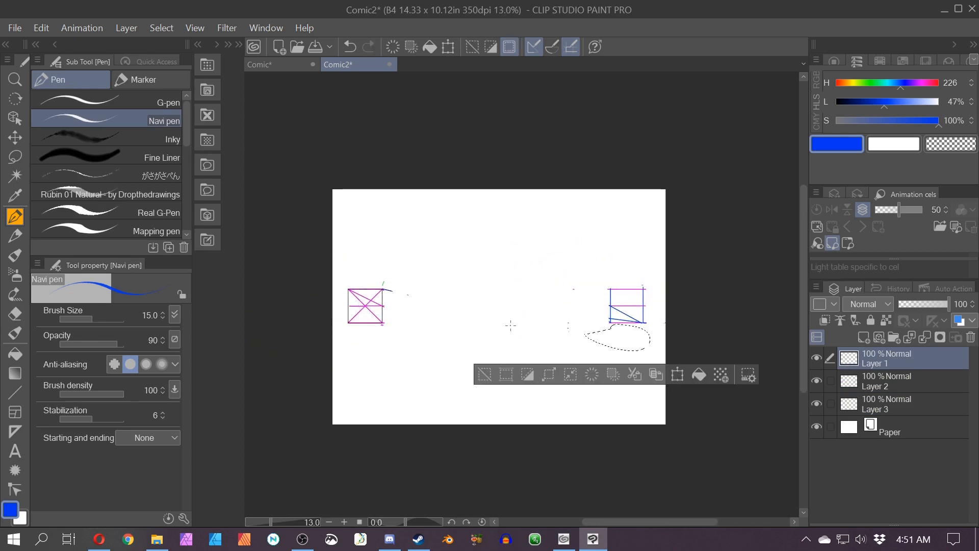
key(ctrl+d)
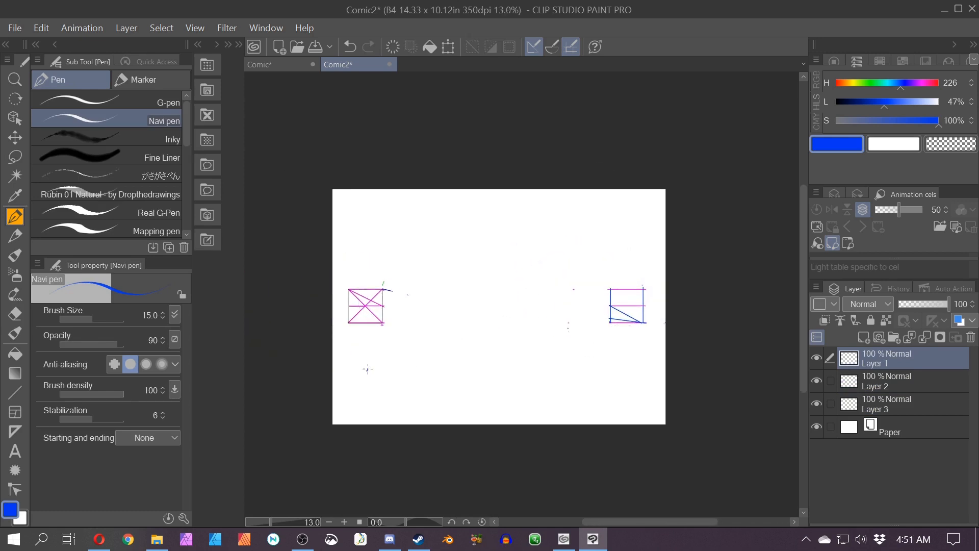
Step: Sketch lines from the first square's corners converging to a point below it
mouse_move(366, 371)
mouse_down()
mouse_move(383, 290)
mouse_move(363, 376)
mouse_up()
drag(379, 298, 365, 378)
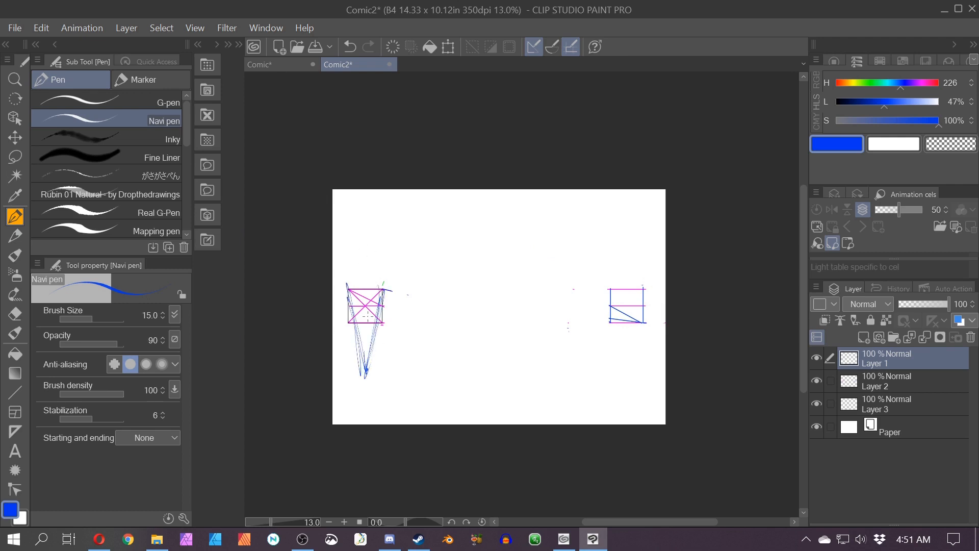
drag(347, 245, 368, 226)
key(ctrl+z)
key(ctrl+z)
key(ctrl+z)
drag(347, 243, 359, 242)
mouse_move(358, 244)
mouse_down()
mouse_move(368, 255)
mouse_move(374, 227)
mouse_up()
mouse_move(375, 258)
mouse_down()
mouse_move(413, 296)
mouse_move(390, 289)
mouse_up()
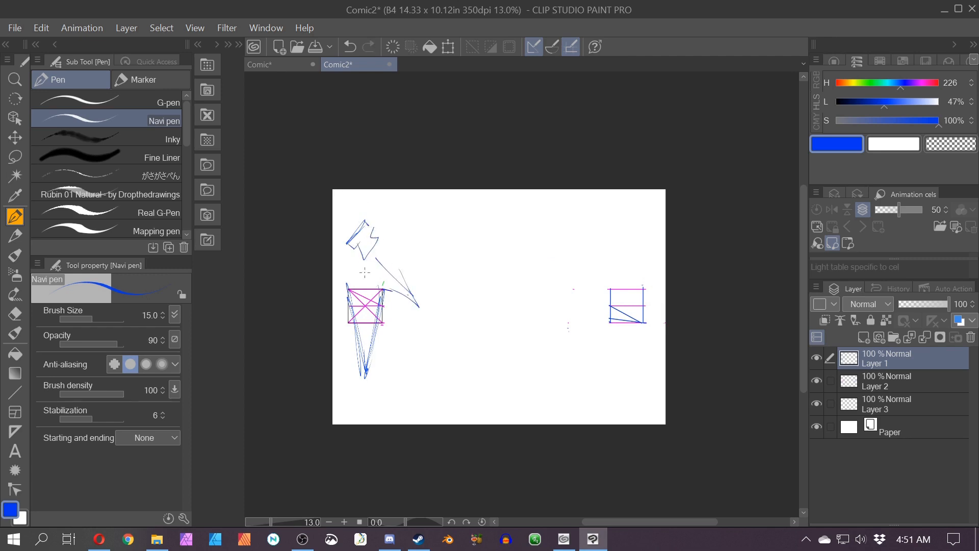
drag(380, 330, 413, 319)
key(ctrl+z)
key(ctrl+z)
key(ctrl+z)
key(ctrl+z)
key(ctrl+z)
key(ctrl+z)
key(ctrl+z)
key(ctrl+z)
key(ctrl+z)
Step: Draw a zigzag mark above the square's top-left corner
scroll(402, 283, up, 1)
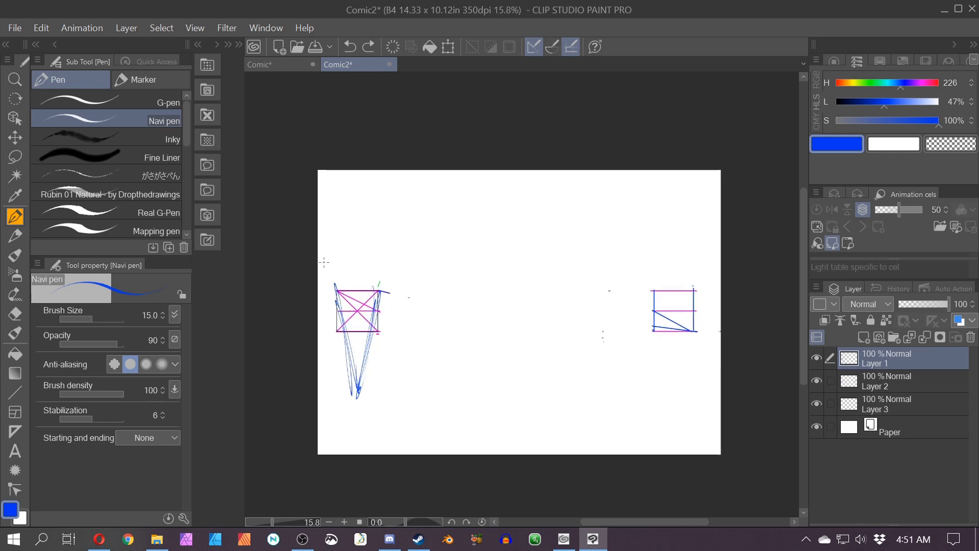
mouse_move(335, 249)
mouse_down()
mouse_move(326, 261)
mouse_move(349, 255)
mouse_move(319, 273)
mouse_up()
drag(332, 292, 341, 329)
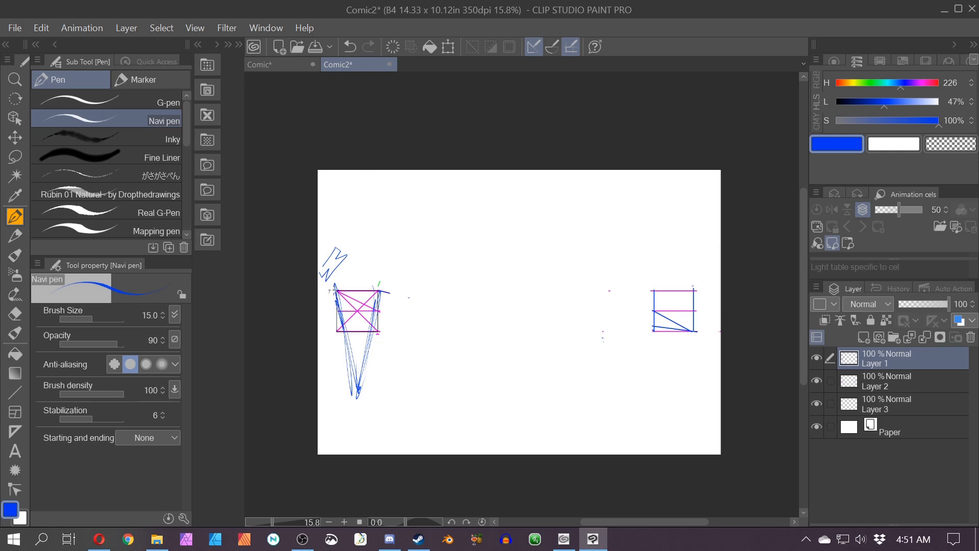
mouse_move(331, 291)
mouse_down()
mouse_move(330, 330)
mouse_move(344, 335)
mouse_up()
scroll(312, 312, up, 1)
key(ctrl+z)
key(ctrl+z)
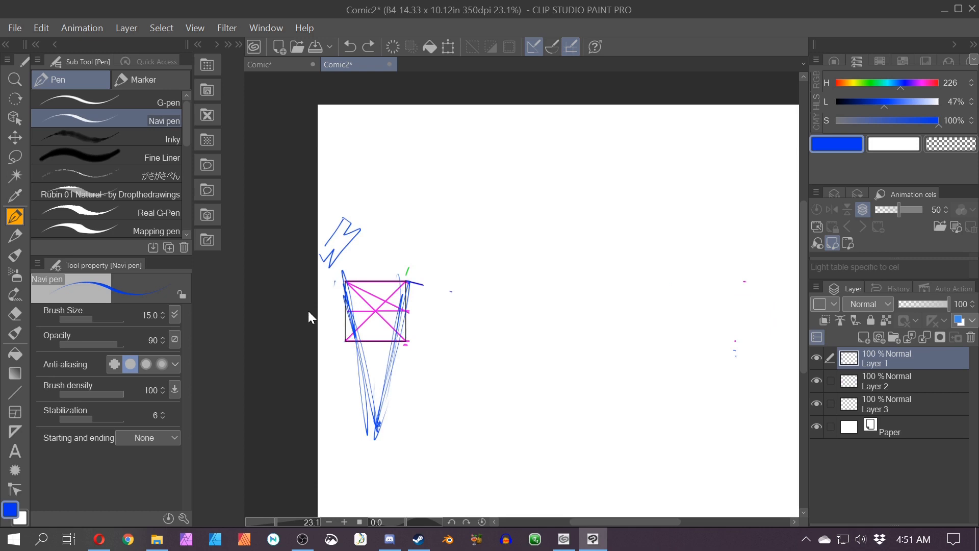
Step: Draw a brace beside the first square and a long arrow from it to the far section
click(336, 282)
drag(329, 286, 336, 344)
drag(432, 454, 480, 425)
drag(480, 425, 421, 453)
scroll(420, 453, down, 2)
scroll(421, 453, up, 1)
mouse_move(370, 386)
mouse_down()
mouse_move(607, 388)
mouse_move(595, 383)
mouse_move(608, 370)
mouse_move(615, 406)
mouse_up()
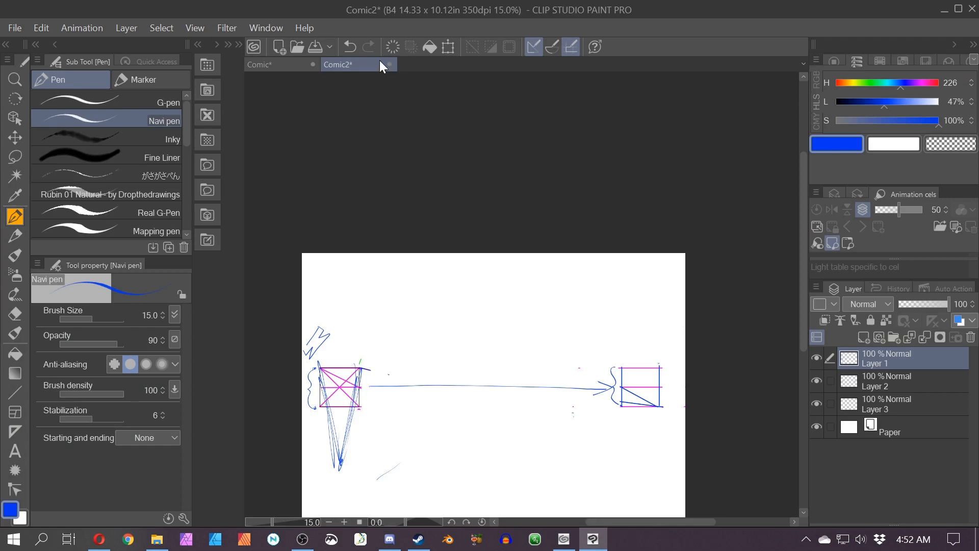
Step: Close the Comic2 canvas
click(389, 64)
click(497, 213)
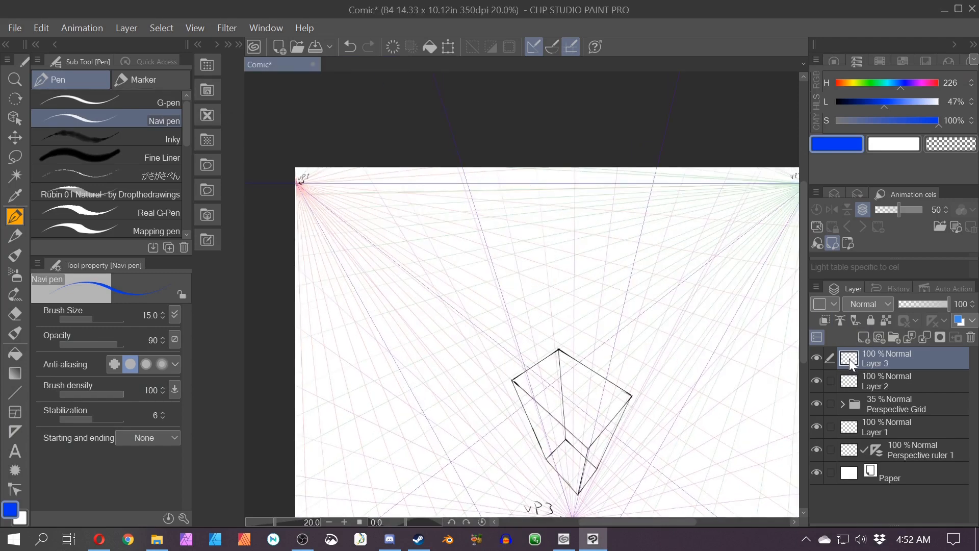
Step: Place Layer 3 below Layer 2 and add a Gradient map correction layer tinted blue above it
drag(849, 359, 864, 399)
click(126, 28)
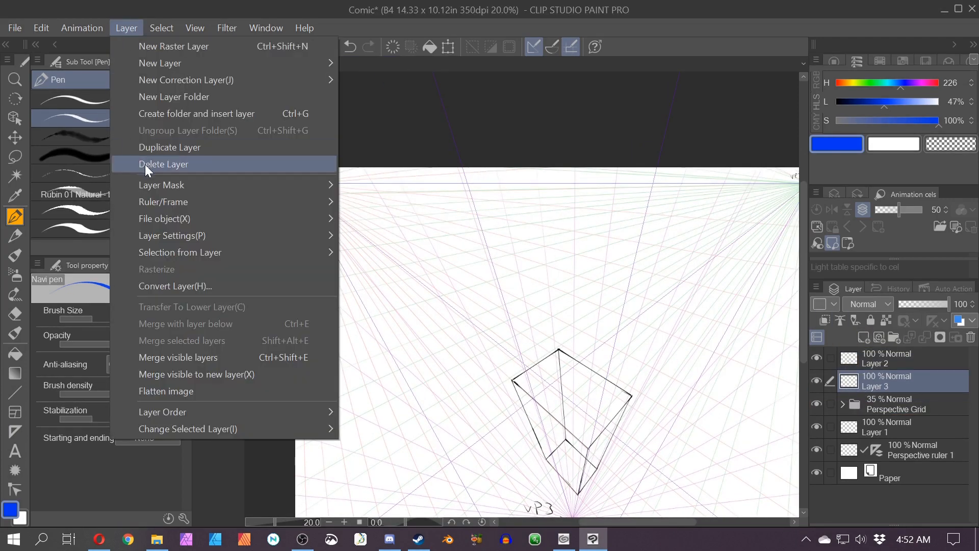
click(387, 219)
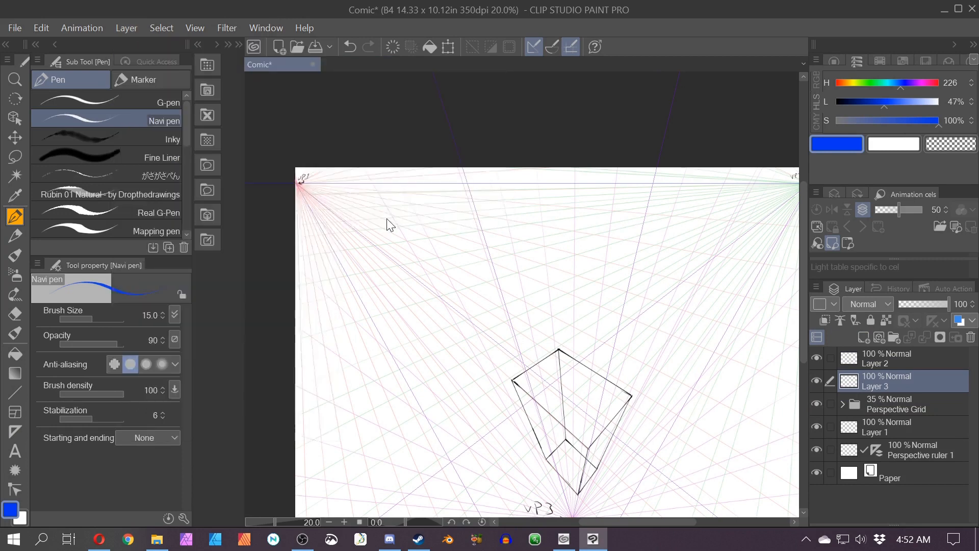
click(344, 329)
click(785, 144)
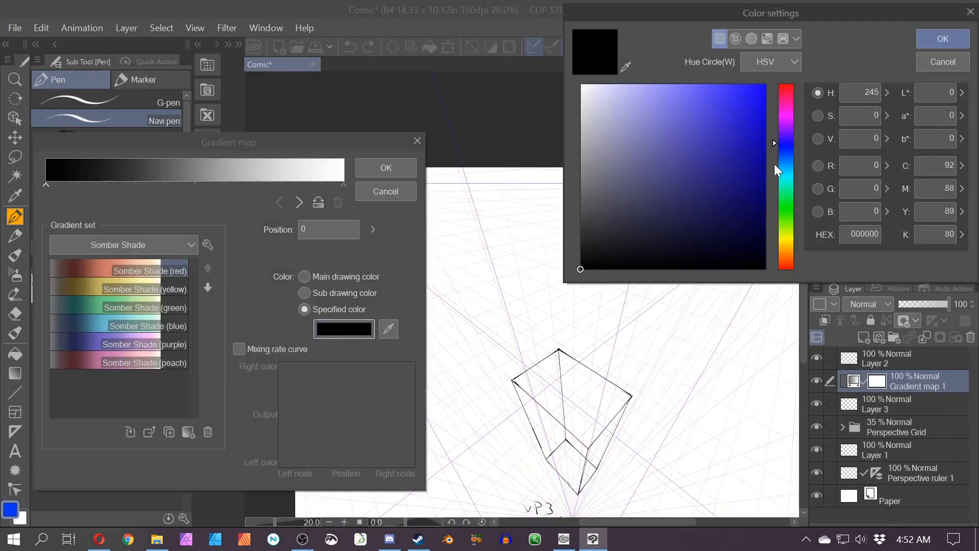
click(723, 84)
click(943, 39)
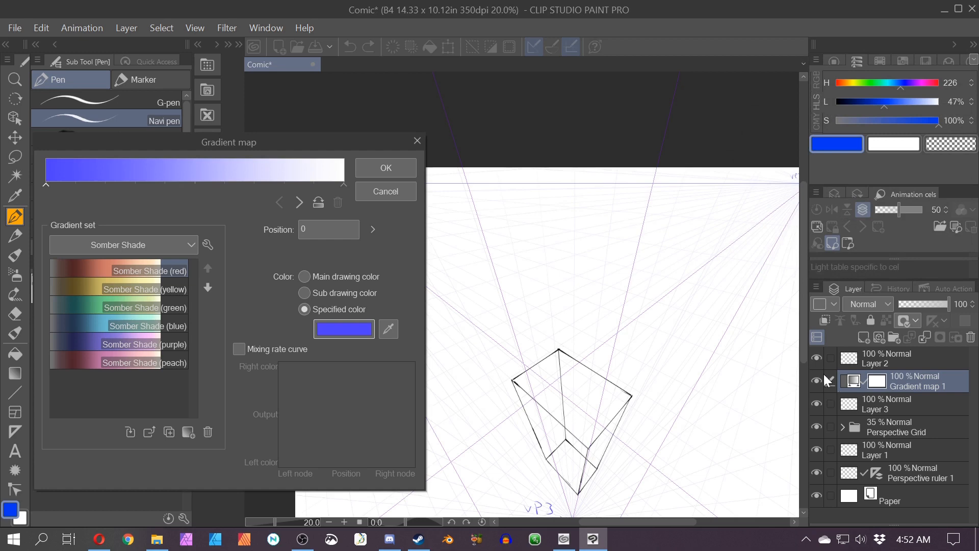
click(390, 169)
Step: Clip the gradient map to the layer below and rename that layer Blue
right_click(862, 378)
click(900, 420)
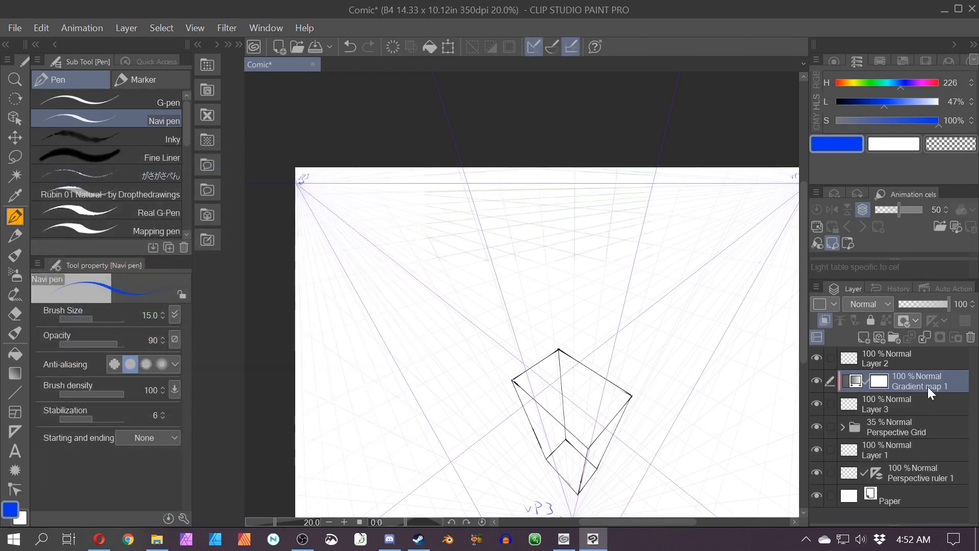
double_click(862, 404)
text(Blue)
key(Return)
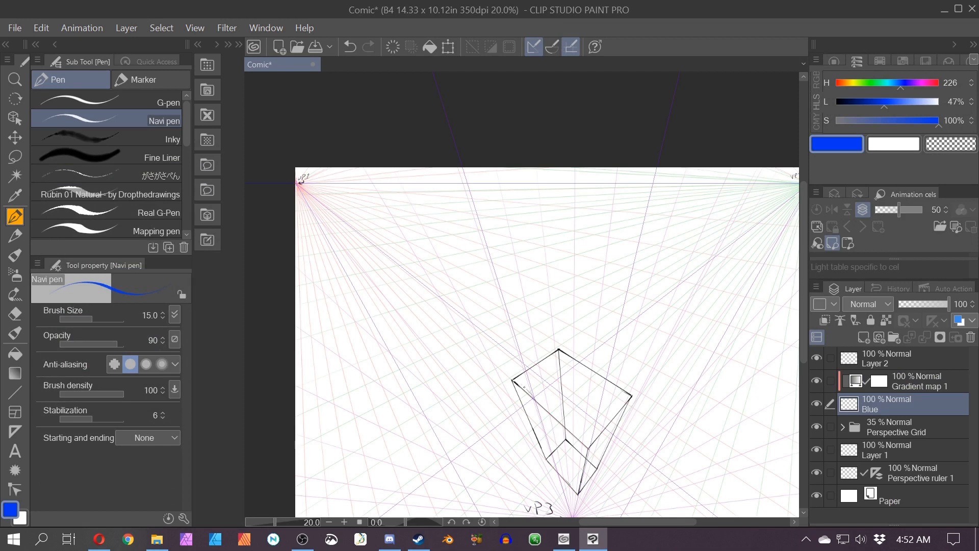
Step: Draw blue lines from the square's corners converging to the upper-left vanishing point
drag(516, 379, 334, 218)
key(ctrl+z)
click(548, 50)
scroll(376, 282, up, 1)
key(space)
drag(351, 259, 479, 290)
drag(666, 431, 416, 205)
drag(722, 396, 417, 205)
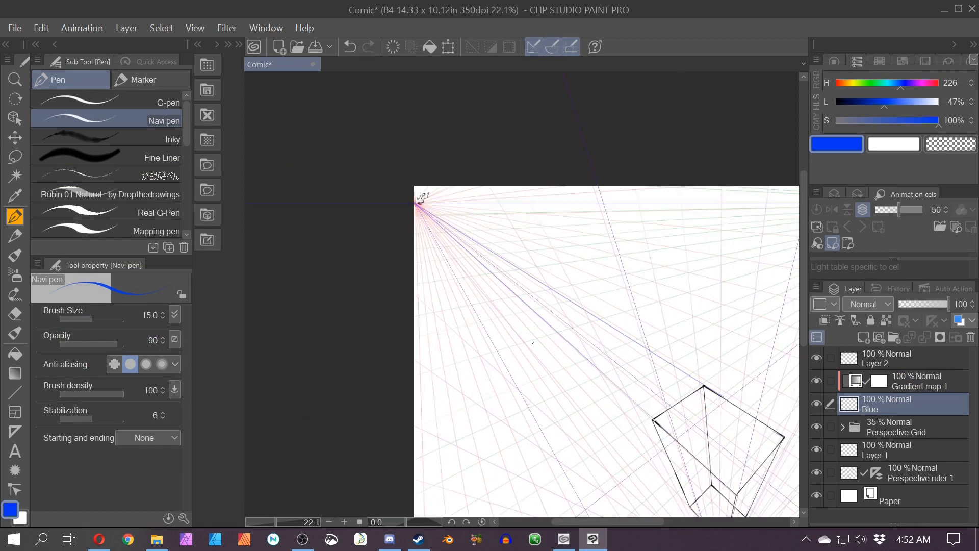
key(space)
drag(660, 450, 652, 357)
drag(699, 433, 408, 111)
scroll(454, 219, up, 1)
key(space)
mouse_move(575, 389)
mouse_down()
mouse_move(554, 354)
mouse_move(415, 275)
mouse_up()
drag(476, 302, 511, 364)
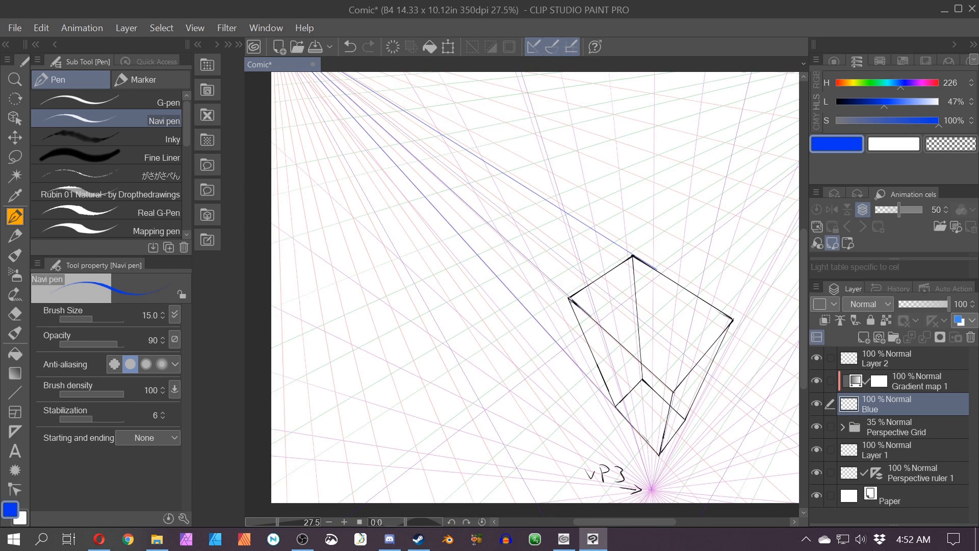
Step: Draw blue diagonal straight lines across the square's lower face toward its bottom corner
key(u)
drag(569, 299, 658, 451)
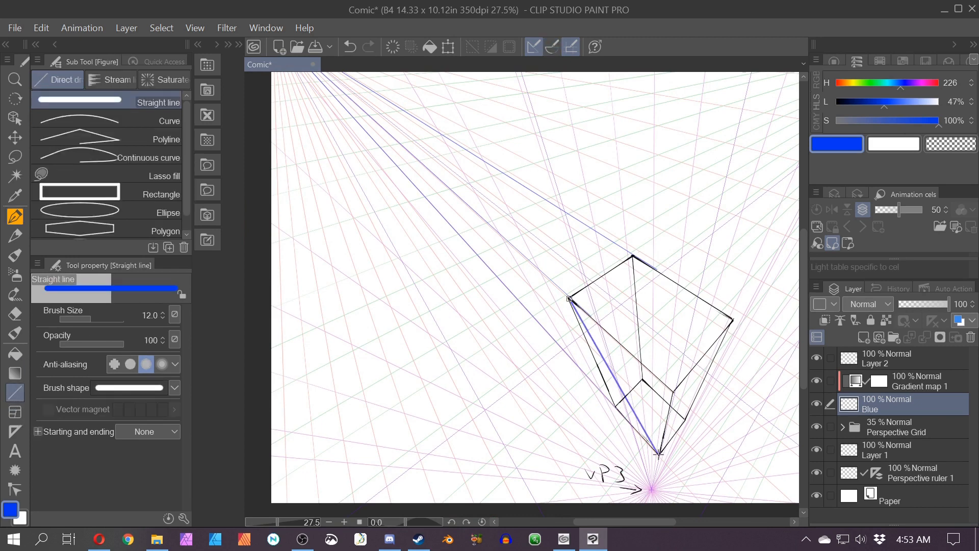
mouse_move(673, 391)
mouse_down()
mouse_move(586, 404)
mouse_move(671, 452)
mouse_move(374, 88)
mouse_up()
key(ctrl+2)
key(p)
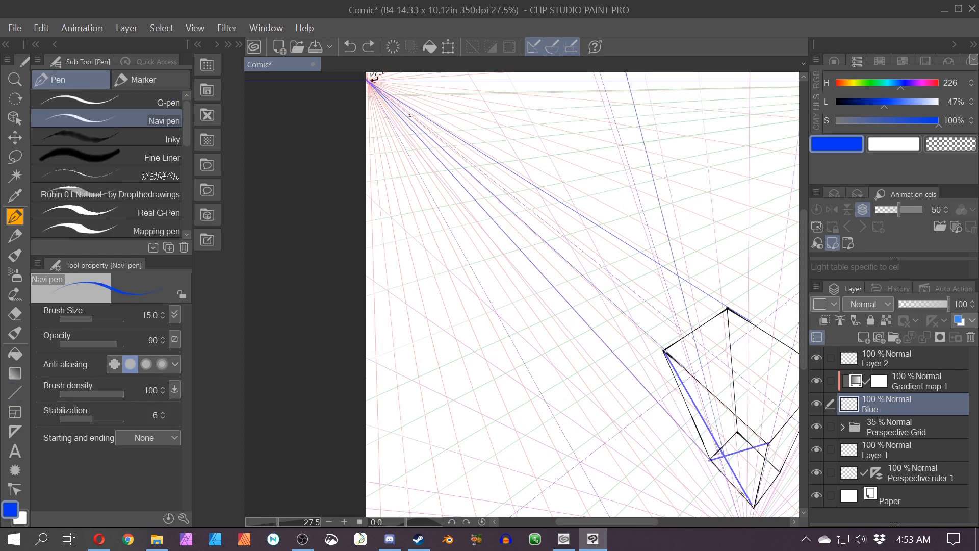
key(ctrl+z)
drag(617, 345, 372, 85)
drag(584, 452, 447, 416)
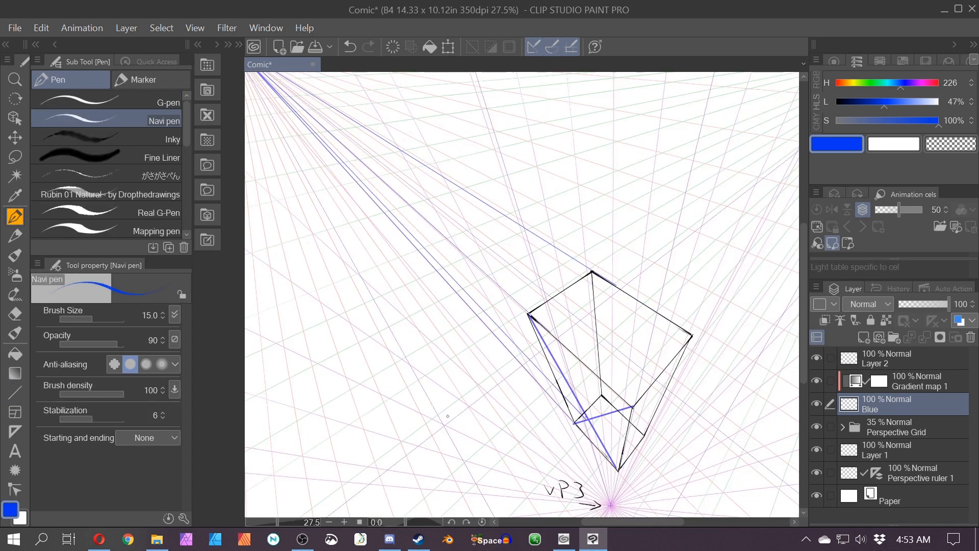
click(552, 46)
drag(671, 368, 635, 447)
drag(698, 368, 800, 234)
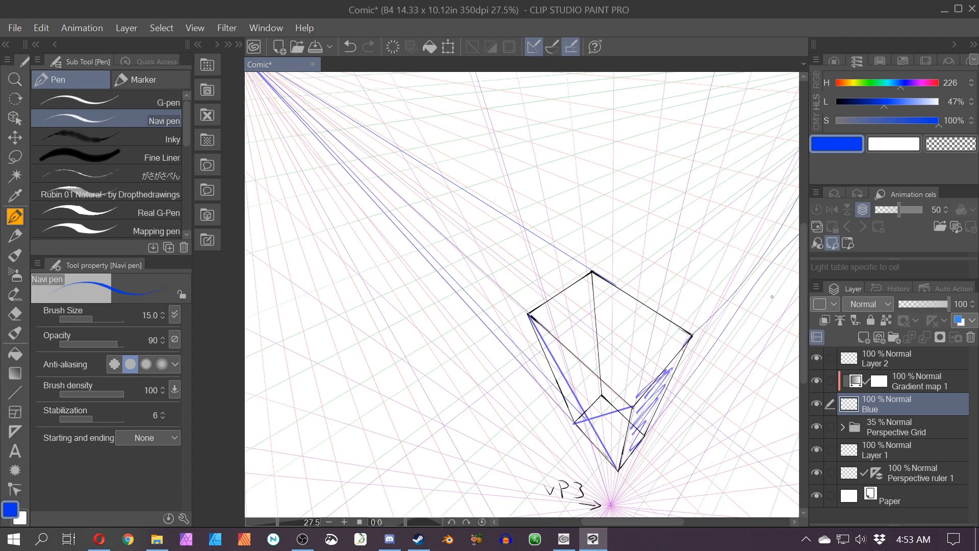
key(ctrl+z)
key(ctrl+z)
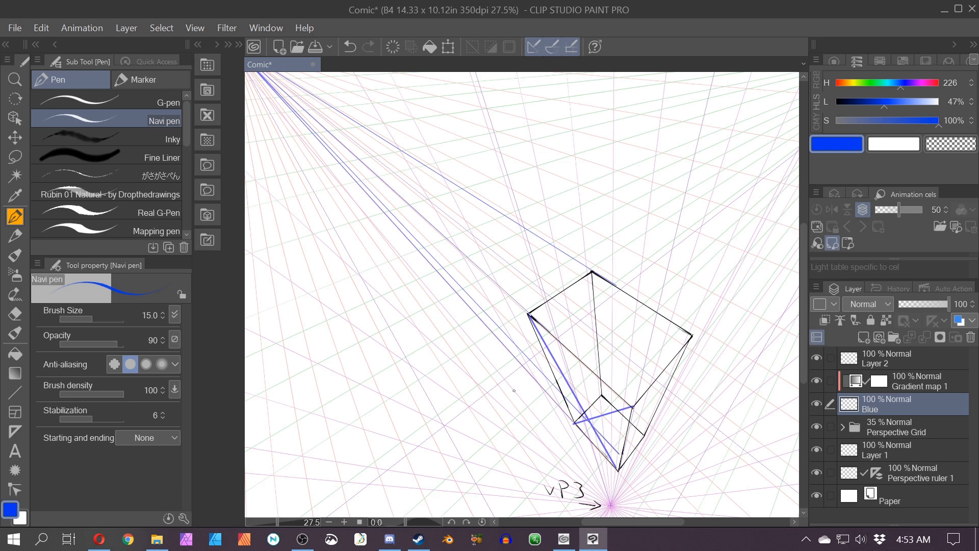
key(ctrl+z)
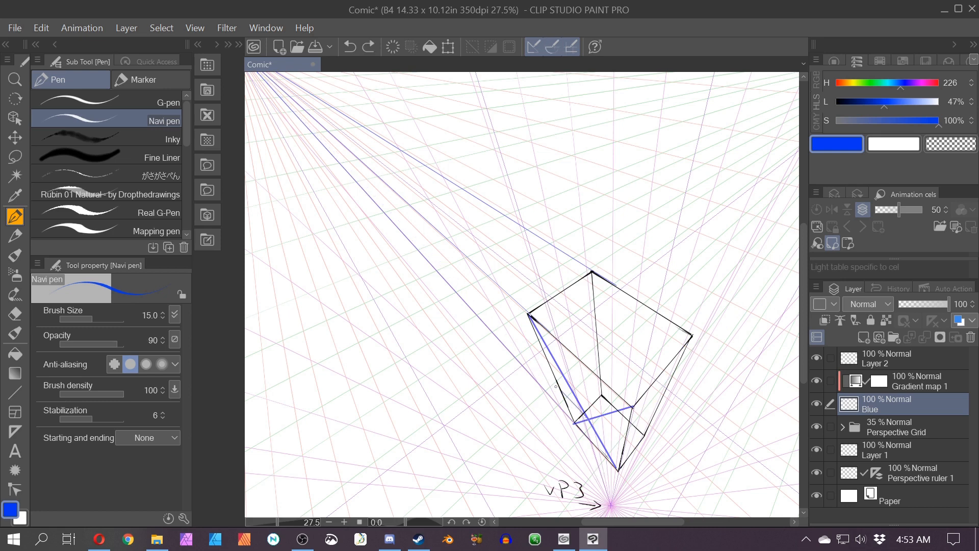
drag(556, 386, 232, 106)
key(ctrl+z)
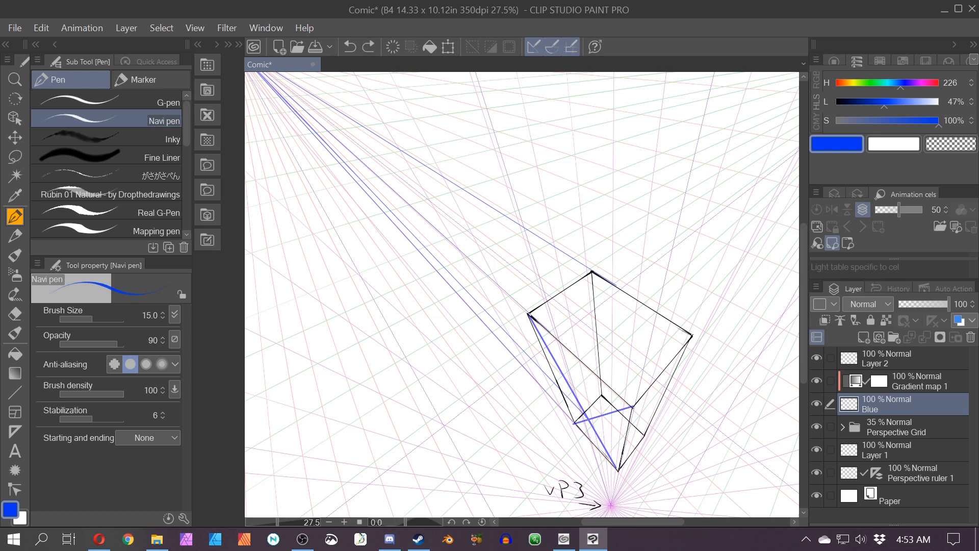
Step: Create a new raster layer below the Blue layer and turn off its clipping to the layer below
mouse_move(447, 373)
mouse_down()
mouse_move(608, 478)
mouse_move(484, 332)
mouse_up()
scroll(617, 484, up, 1)
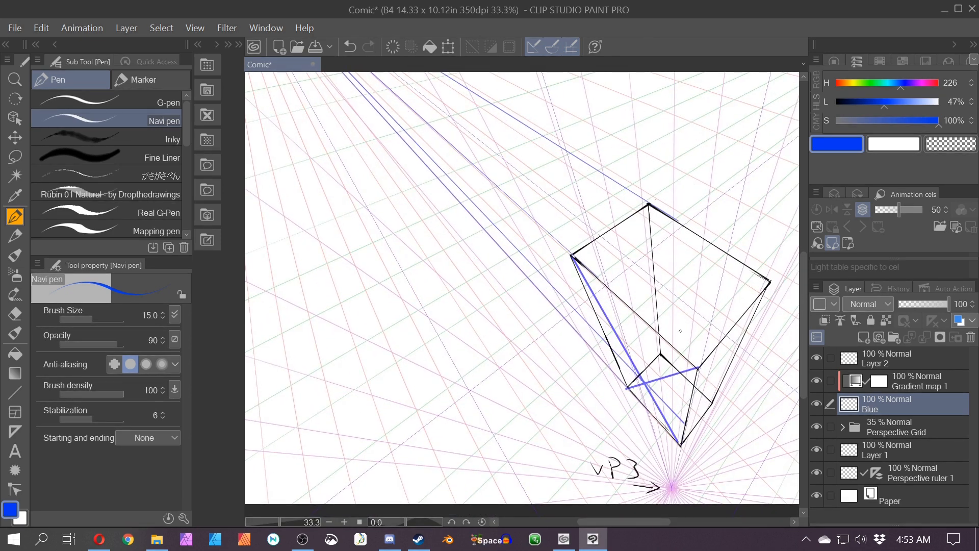
key(ctrl+shift+n)
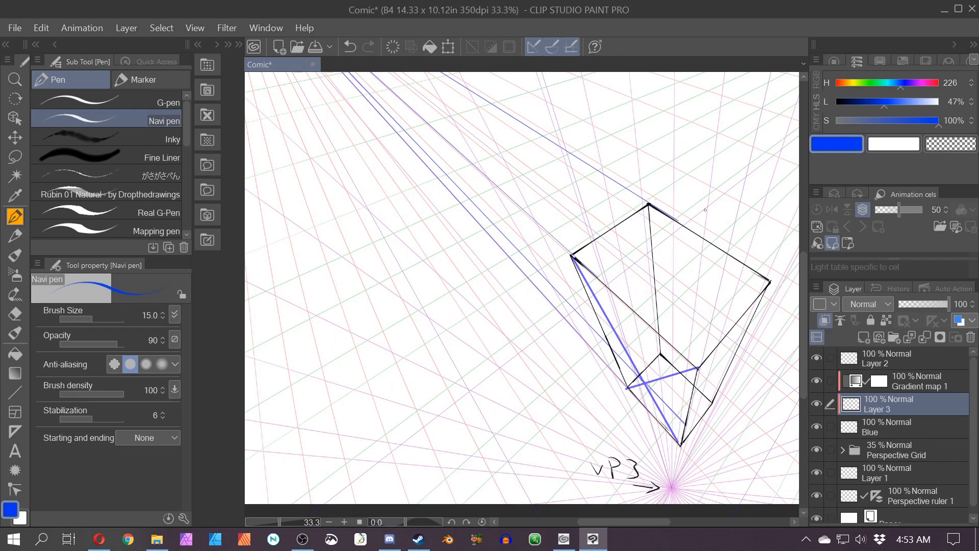
drag(852, 407, 851, 438)
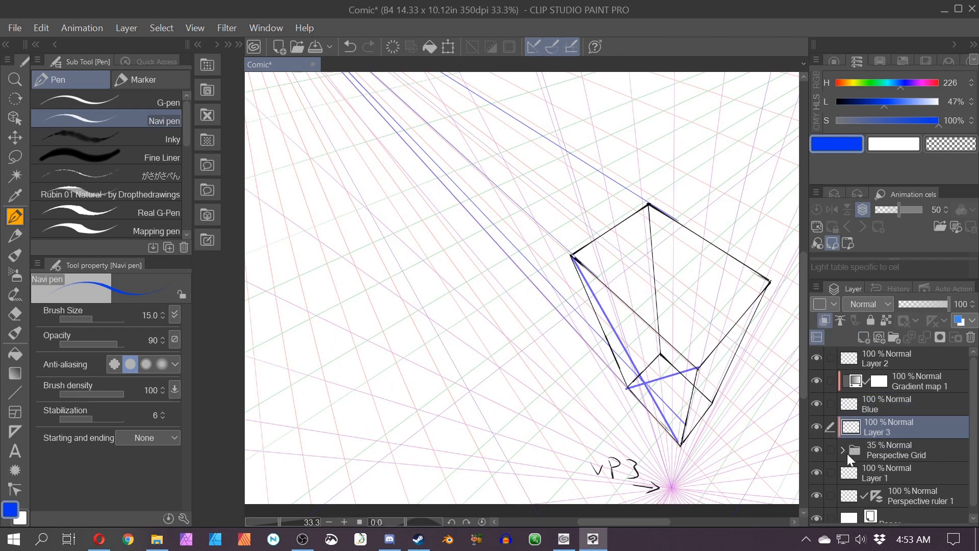
right_click(849, 426)
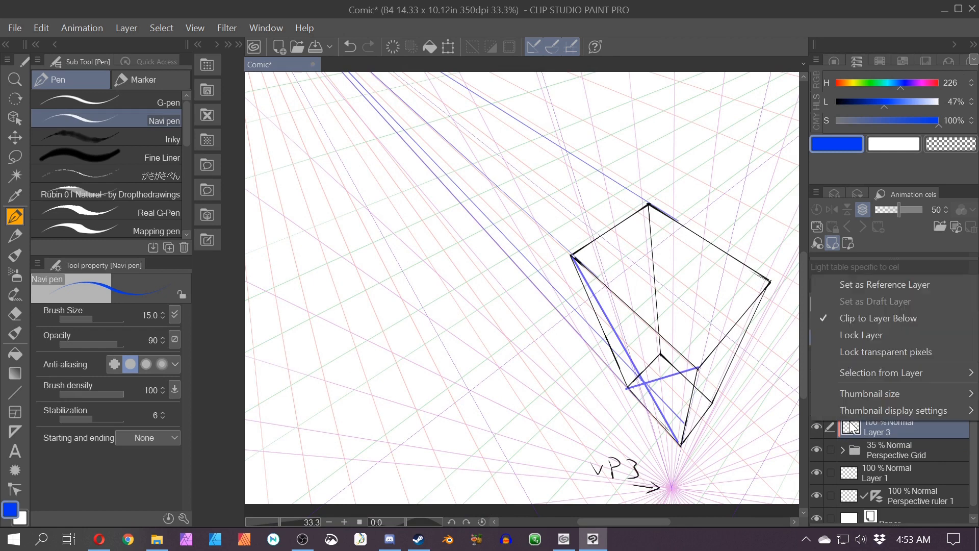
click(866, 317)
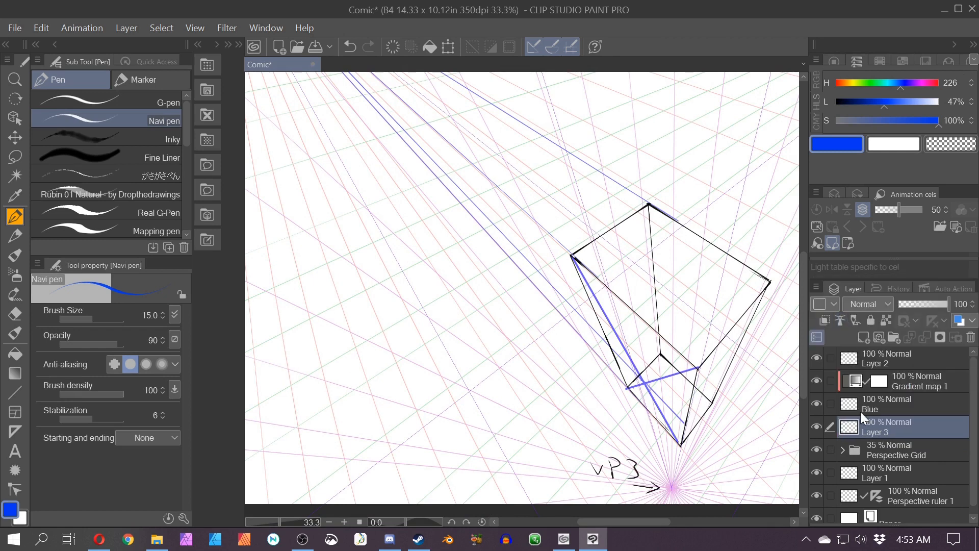
Step: Add a second Gradient map correction layer tinted red above the new layer
click(126, 27)
mouse_move(285, 80)
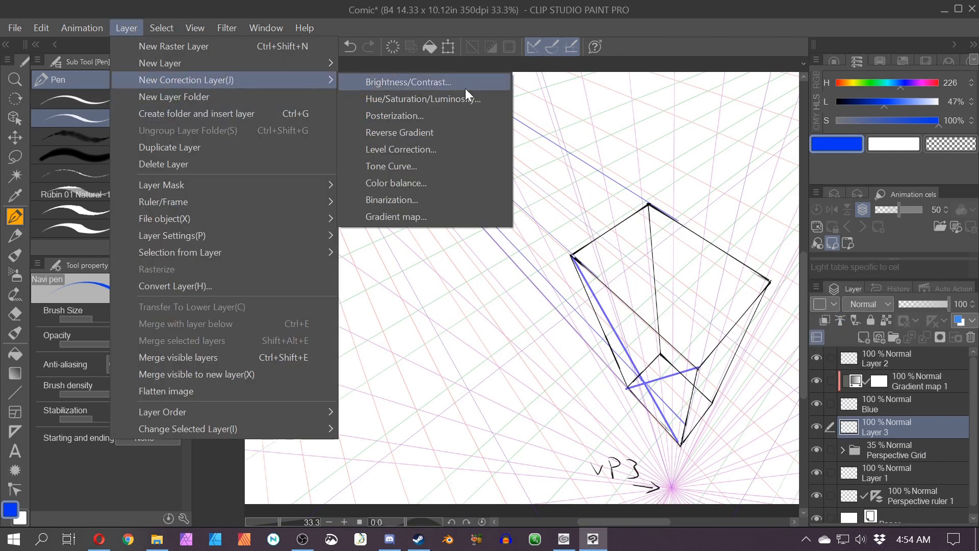
click(431, 224)
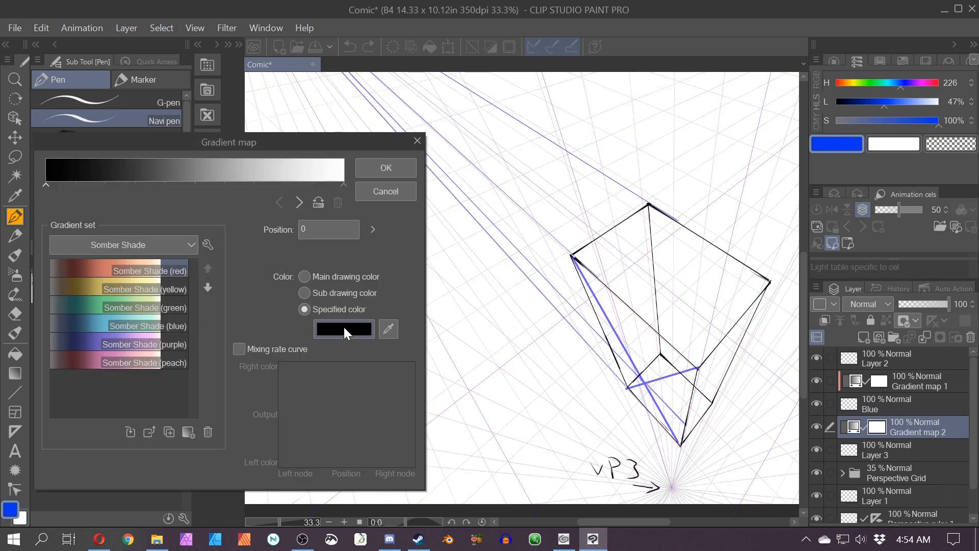
click(344, 330)
click(963, 39)
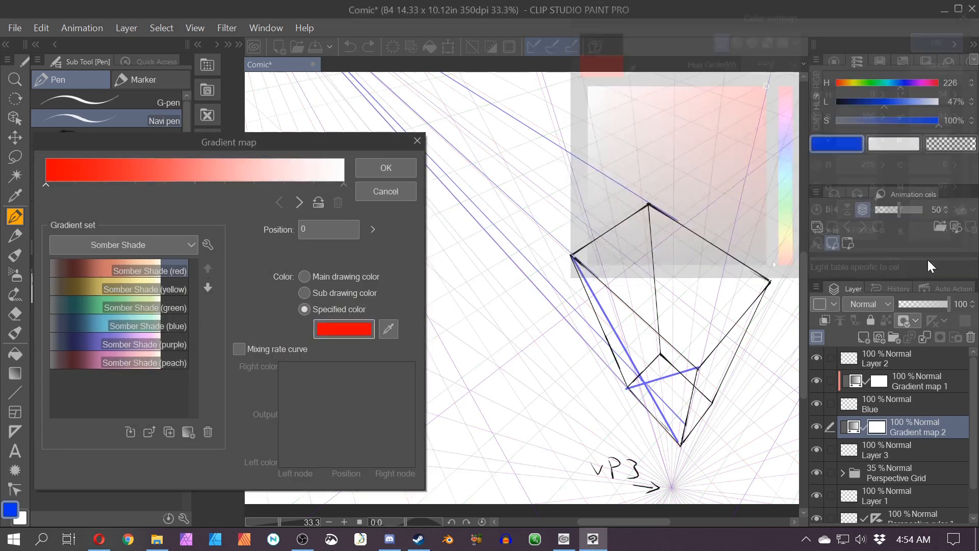
key(Return)
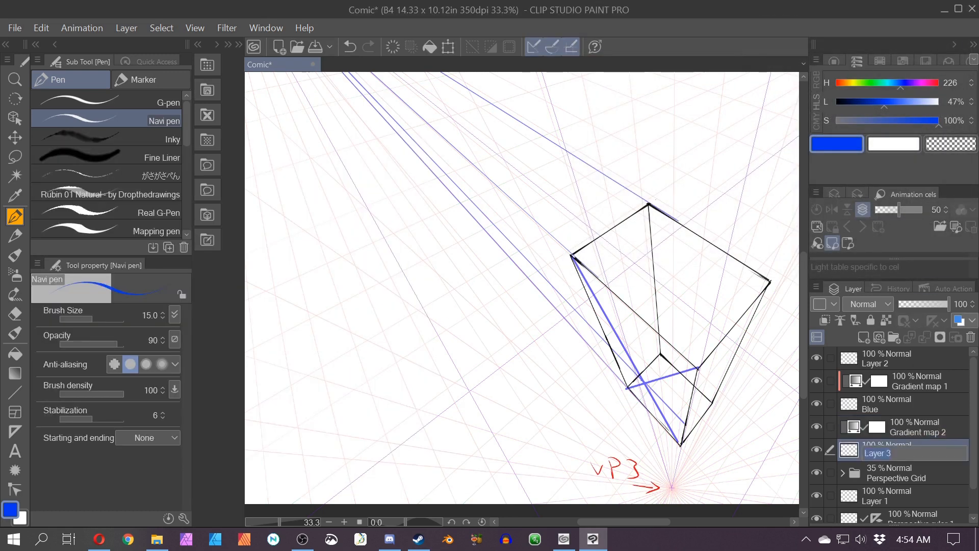
Step: Rename the new layer Red and clip the second gradient map to it
click(870, 455)
right_click(851, 429)
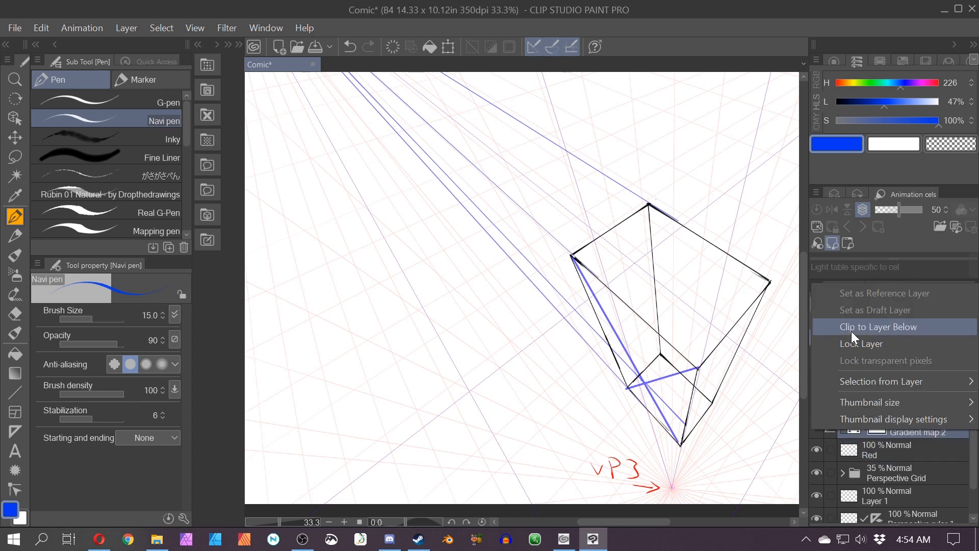
click(852, 331)
key(u)
drag(698, 369, 431, 416)
key(ctrl+z)
key(p)
key(p)
Step: On the Red layer, draw a red straight line from the square's right corner toward the upper-left vanishing point
click(878, 451)
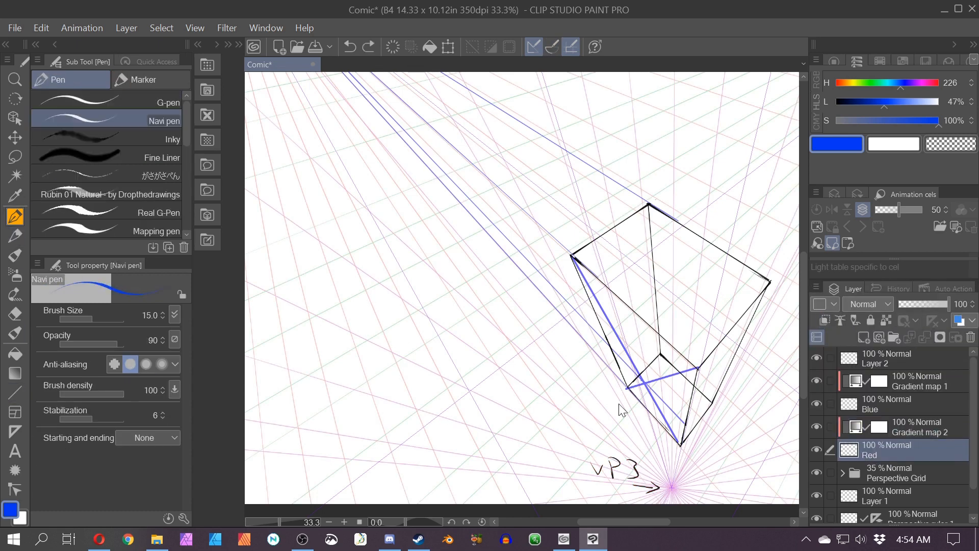
key(u)
mouse_move(697, 369)
mouse_down()
mouse_move(566, 335)
mouse_move(589, 343)
mouse_move(501, 173)
mouse_move(476, 164)
mouse_up()
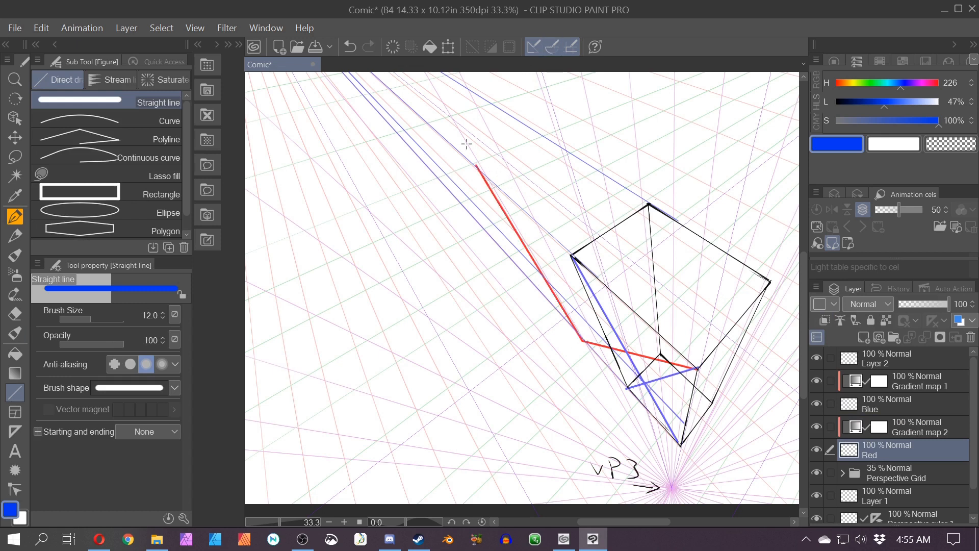
key(space)
drag(607, 356, 655, 409)
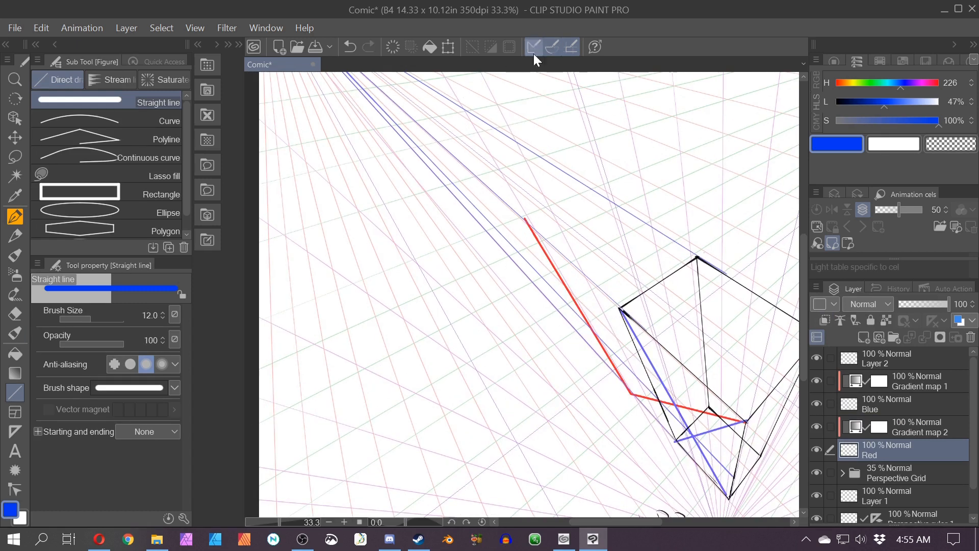
Step: Write the numbers 2 and 1 beside the red and blue segments below the square
click(14, 220)
key(space)
drag(557, 401, 477, 304)
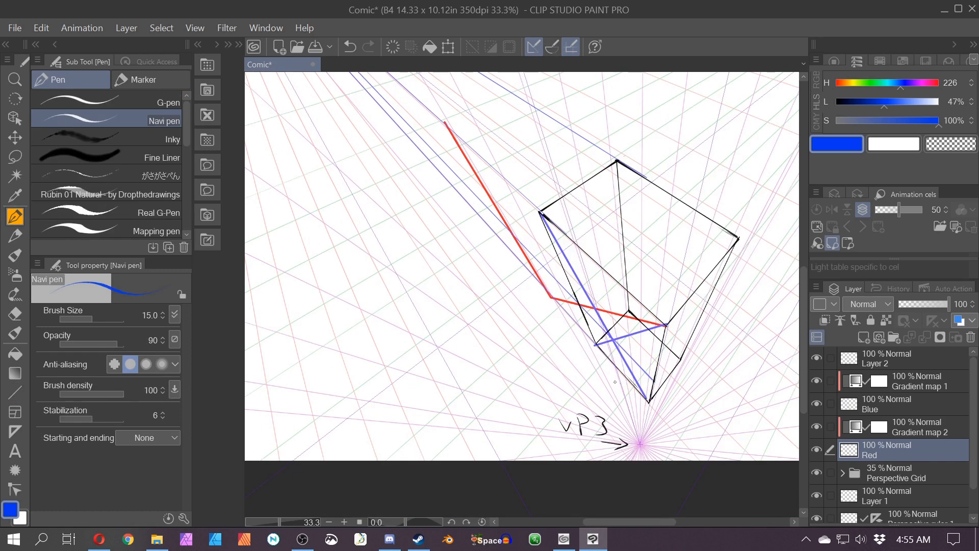
key(space)
drag(492, 360, 537, 412)
click(552, 47)
drag(711, 376, 541, 270)
key(ctrl+z)
click(550, 47)
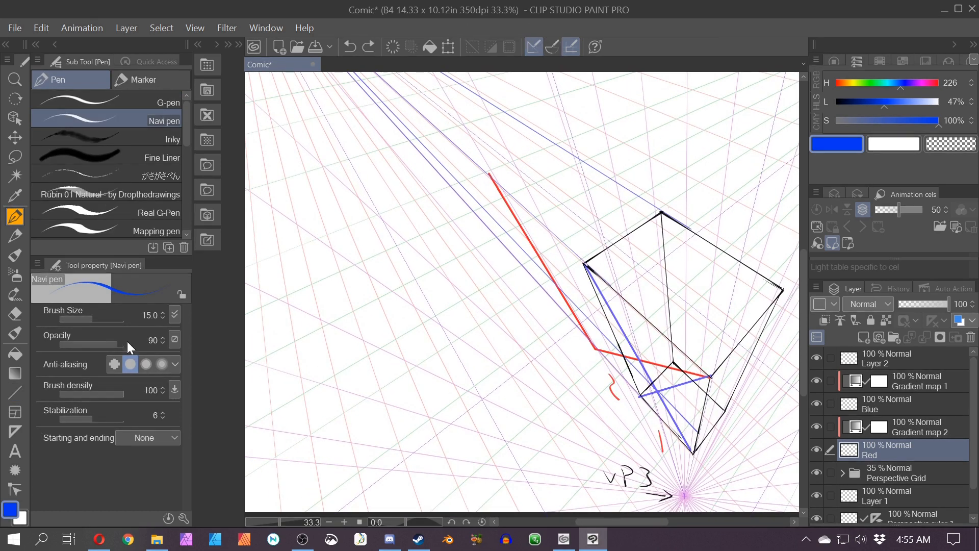
Step: Draw another red straight line from the square's right corner toward the upper left
click(15, 393)
mouse_move(709, 376)
mouse_down()
mouse_move(538, 289)
mouse_move(503, 245)
mouse_move(518, 262)
mouse_up()
key(space)
click(556, 45)
mouse_move(519, 261)
mouse_down()
mouse_move(585, 327)
mouse_move(561, 303)
mouse_move(527, 216)
mouse_move(476, 152)
mouse_up()
key(ctrl+z)
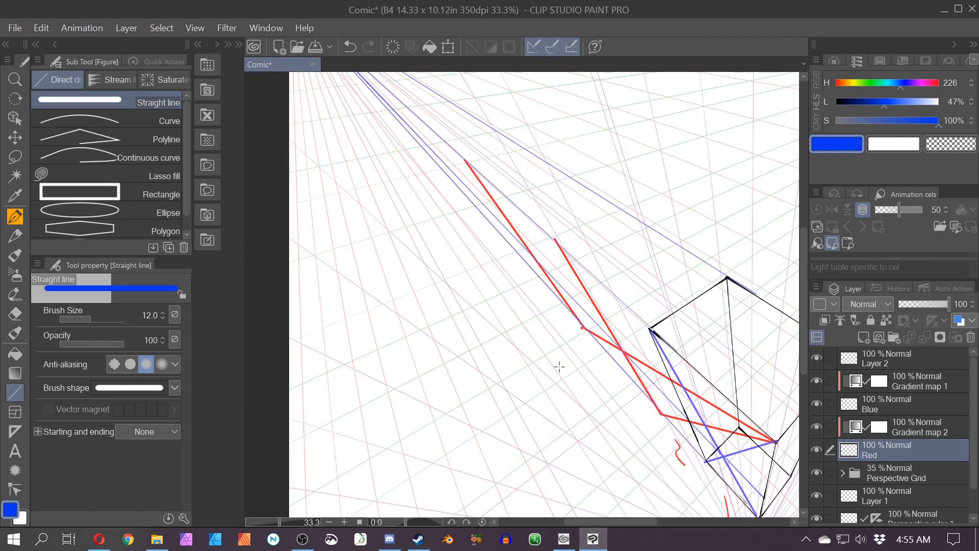
Step: Write "2x" beside the second red line
key(space)
mouse_move(558, 365)
mouse_down()
mouse_move(508, 328)
mouse_move(571, 352)
mouse_up()
click(550, 44)
click(14, 217)
drag(570, 337, 564, 351)
key(space)
drag(552, 378, 564, 400)
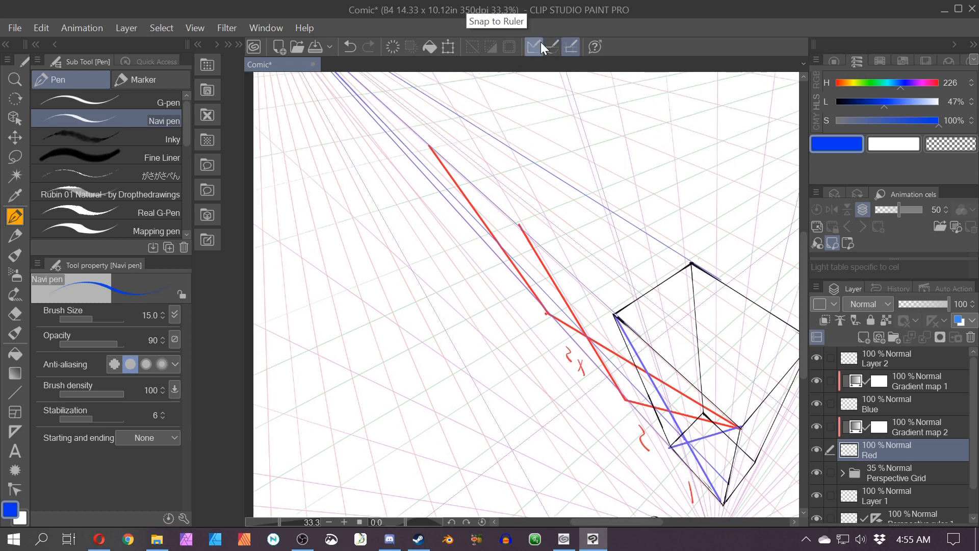
Step: Draw a third red straight line from the square's right corner toward the upper-left vanishing point
key(u)
drag(737, 424, 459, 212)
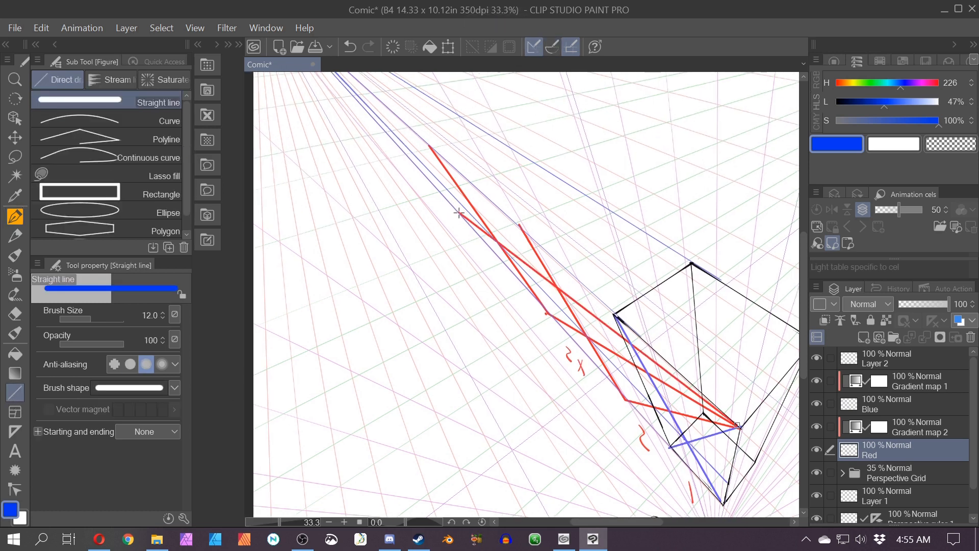
key(space)
drag(395, 172, 480, 257)
click(549, 50)
mouse_move(542, 299)
mouse_down()
mouse_move(435, 162)
mouse_move(493, 272)
mouse_up()
key(space)
scroll(493, 271, up, 1)
Step: Write "4x" beside the longest red line
key(p)
drag(541, 338, 547, 356)
key(ctrl+z)
key(ctrl+z)
click(552, 48)
drag(547, 346, 542, 375)
drag(549, 355, 560, 394)
Step: Draw a line along the blue guide from the upper red line down to the lower red segment's bend
scroll(541, 367, down, 3)
drag(518, 367, 459, 329)
scroll(431, 256, down, 1)
scroll(431, 256, up, 4)
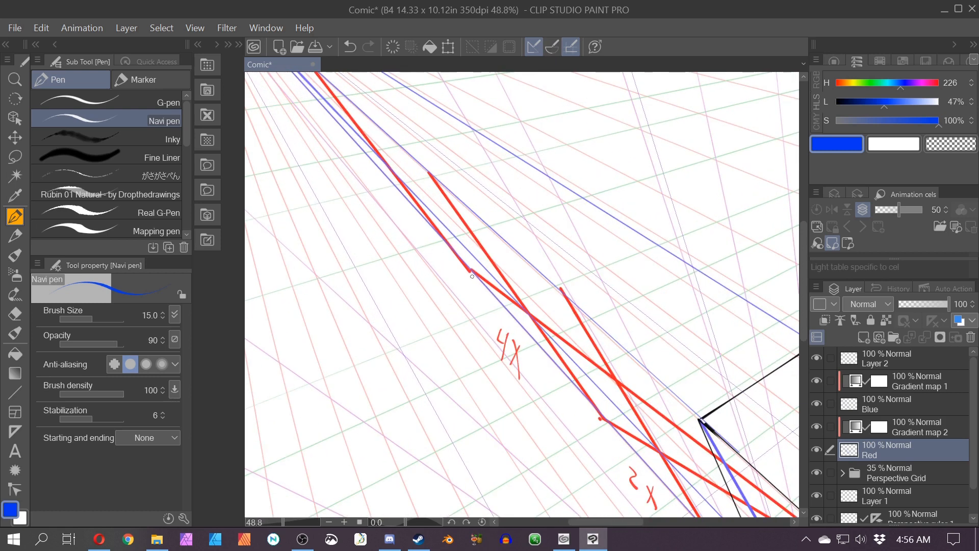
click(553, 47)
drag(470, 269, 586, 401)
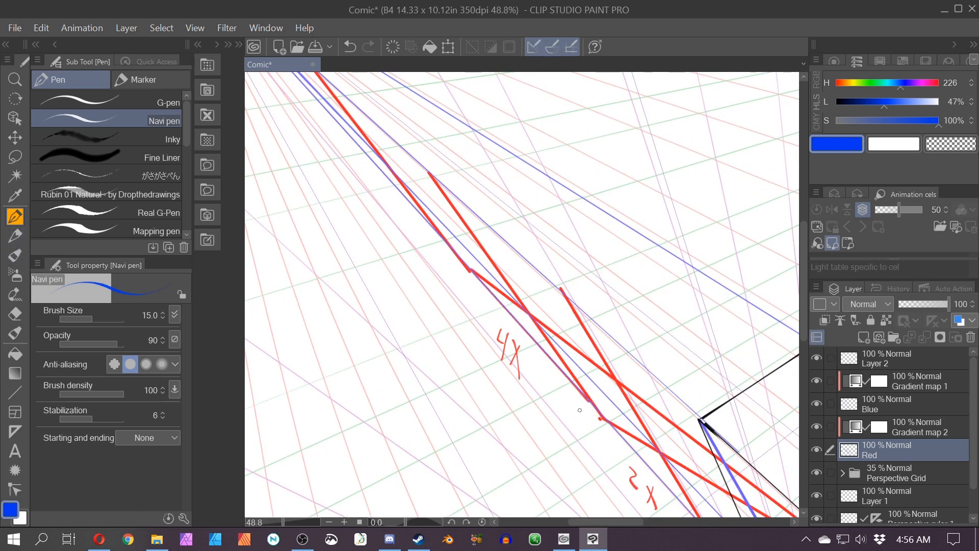
mouse_move(416, 174)
mouse_down()
mouse_move(506, 350)
mouse_move(408, 253)
mouse_up()
key(ctrl+z)
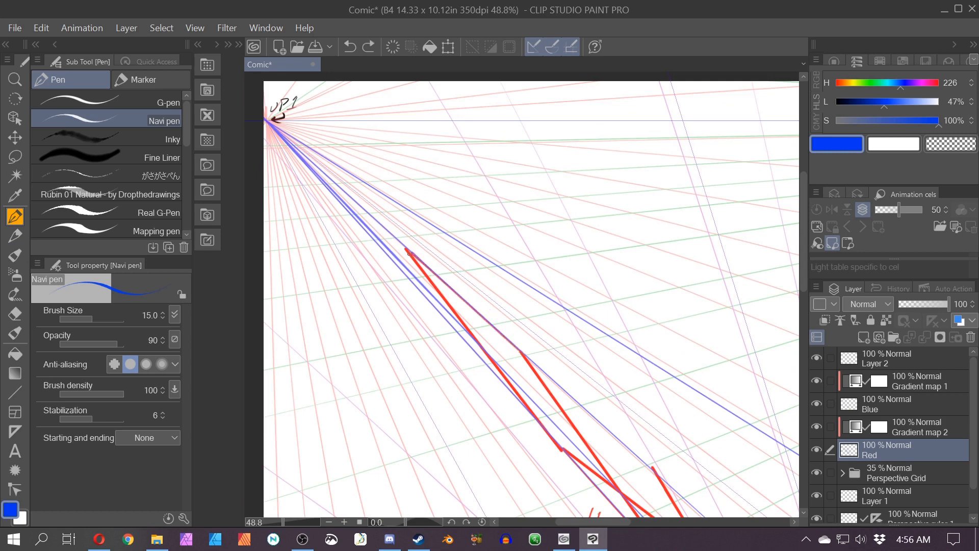
drag(519, 351, 408, 253)
scroll(397, 231, down, 3)
drag(398, 386, 414, 284)
scroll(421, 283, up, 3)
drag(576, 293, 640, 371)
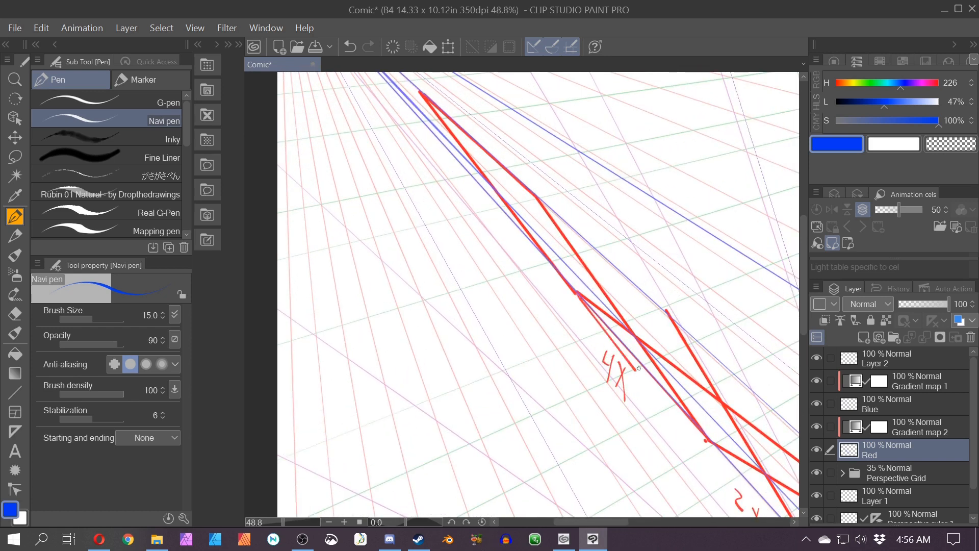
key(ctrl+z)
drag(571, 291, 707, 463)
key(ctrl+z)
key(ctrl+z)
drag(575, 294, 706, 442)
Step: Erase the red lines near the 2x label on the Red layer, keeping the long 4x red line
key(e)
scroll(483, 332, down, 4)
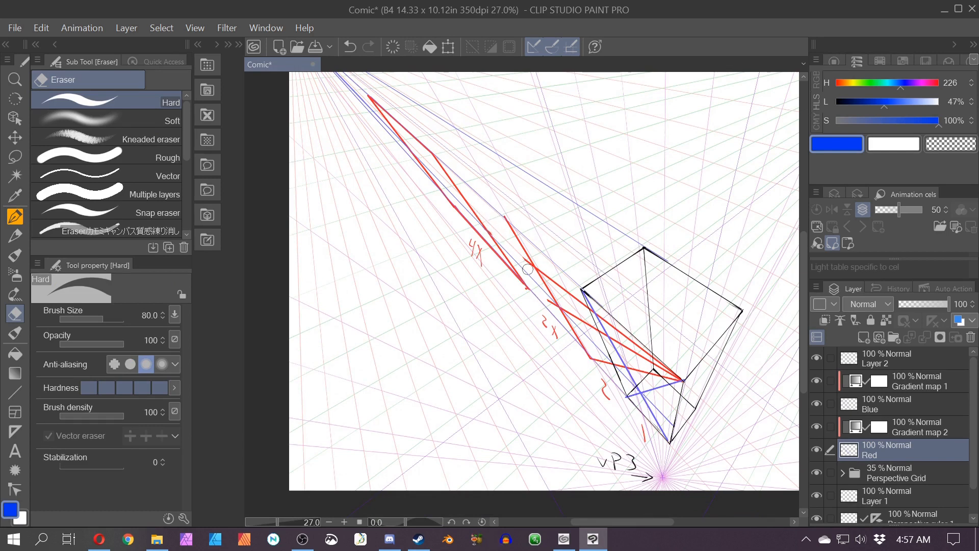
mouse_move(528, 269)
mouse_down()
mouse_move(503, 209)
mouse_move(597, 366)
mouse_move(598, 353)
mouse_move(646, 388)
mouse_move(686, 383)
mouse_up()
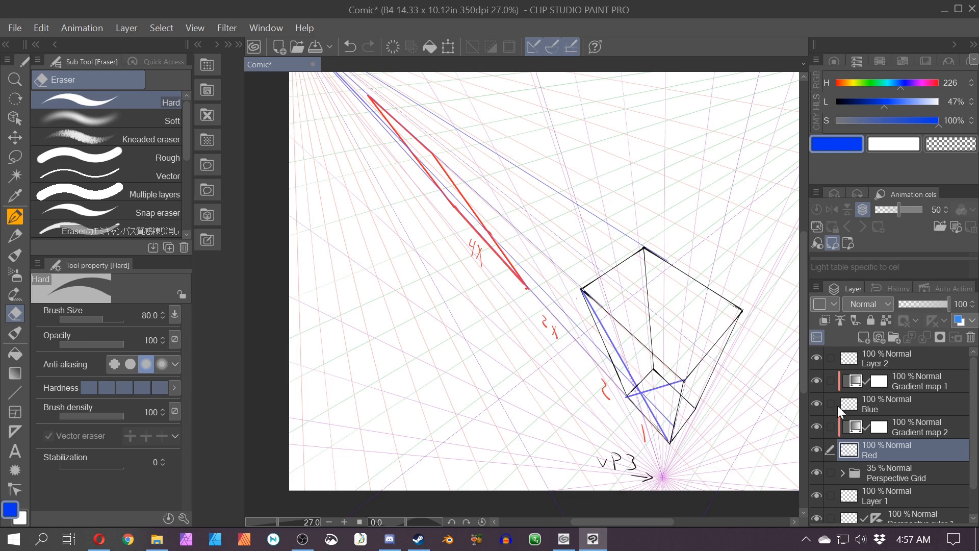
Step: Switch to the Blue layer and erase segments of the blue guide lines around the long red line
click(841, 410)
mouse_move(592, 325)
mouse_down()
mouse_move(624, 377)
mouse_move(668, 416)
mouse_up()
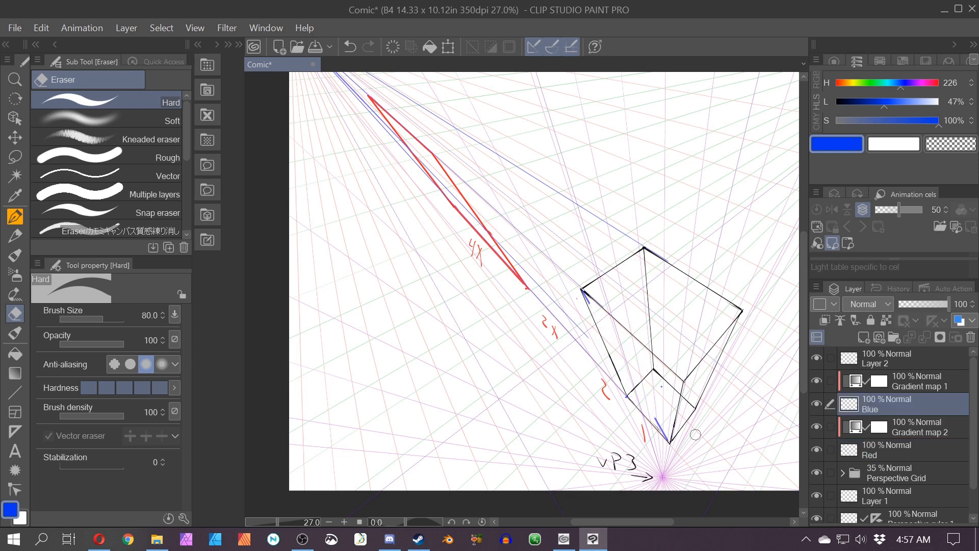
key(ctrl+z)
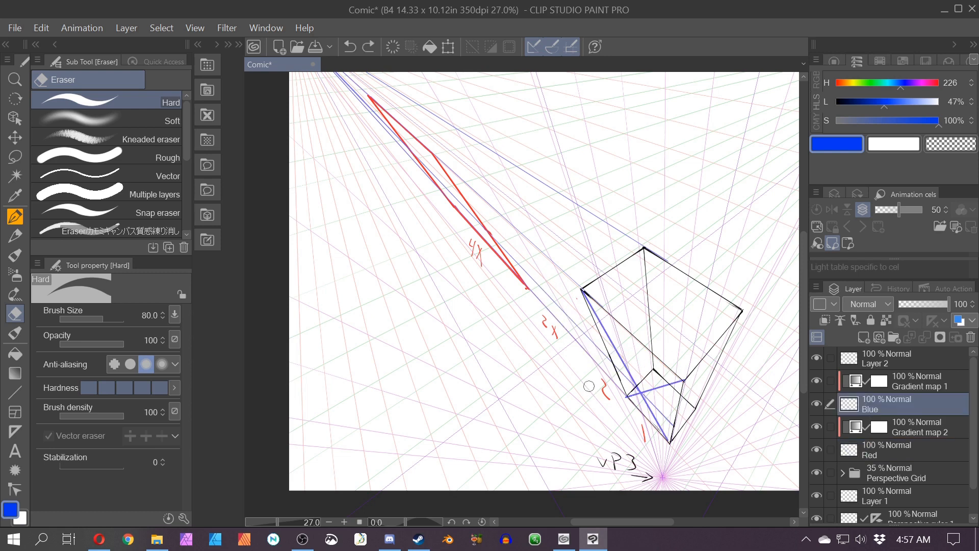
mouse_move(552, 284)
mouse_down()
mouse_move(594, 354)
mouse_move(585, 318)
mouse_move(541, 293)
mouse_up()
drag(501, 214, 542, 251)
drag(502, 157, 607, 223)
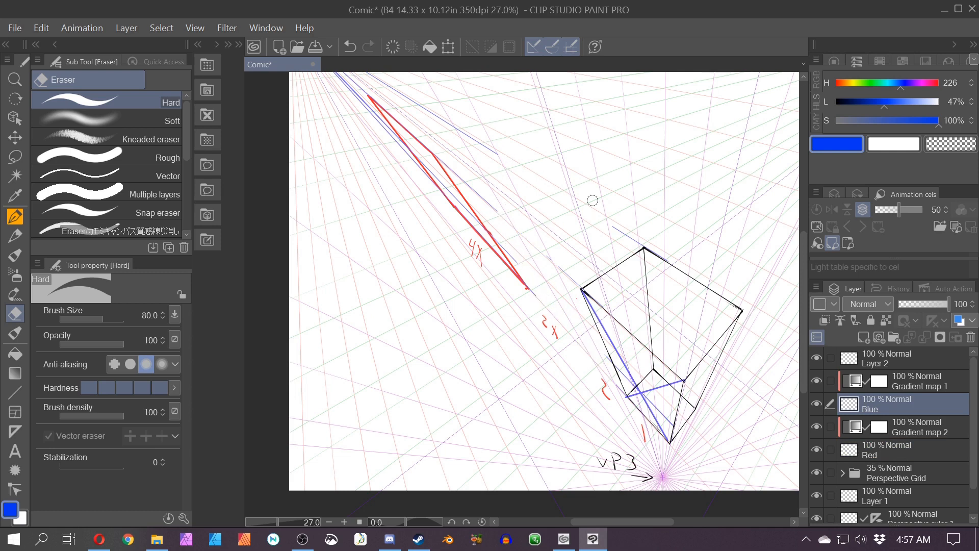
Step: Draw a blue straight line along the long red line from its top end to its bottom end
scroll(520, 203, up, 3)
key(space)
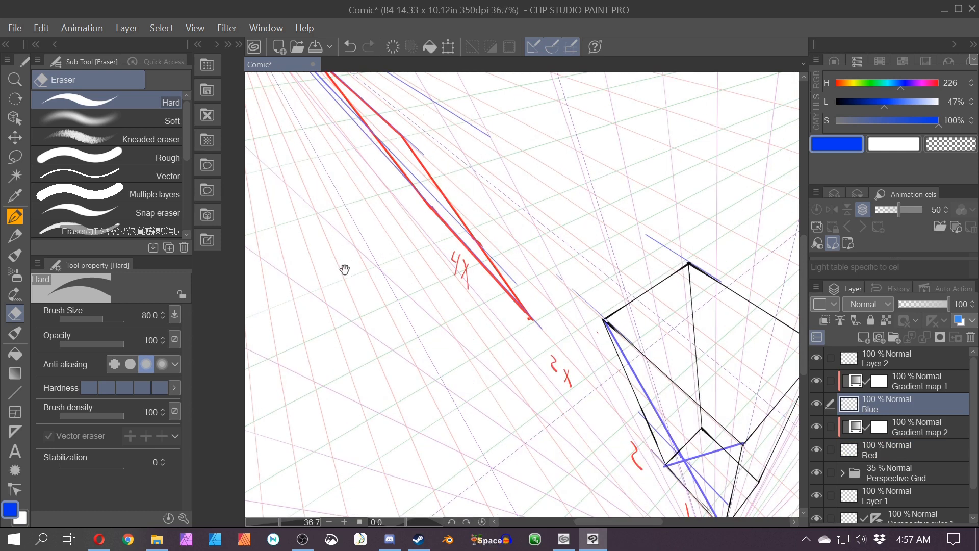
drag(346, 269, 488, 411)
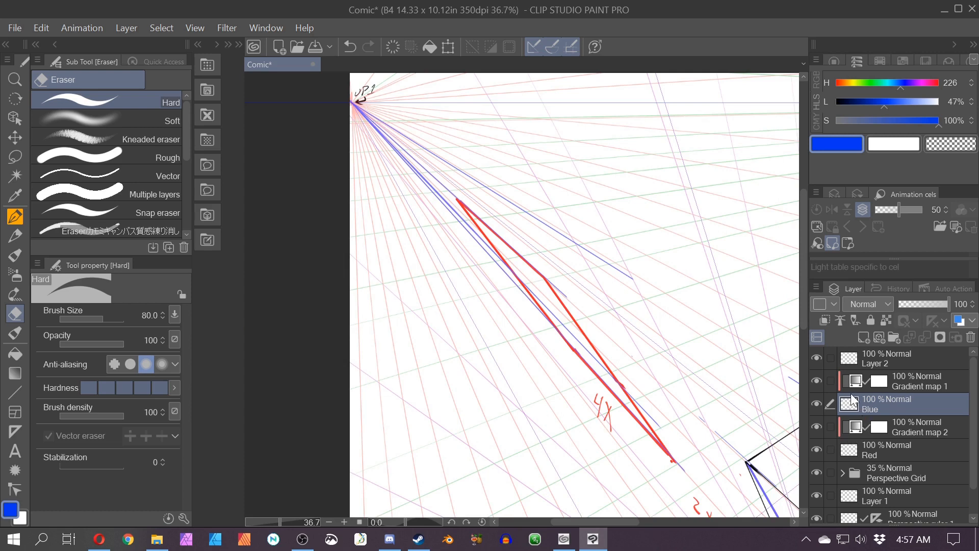
key(p)
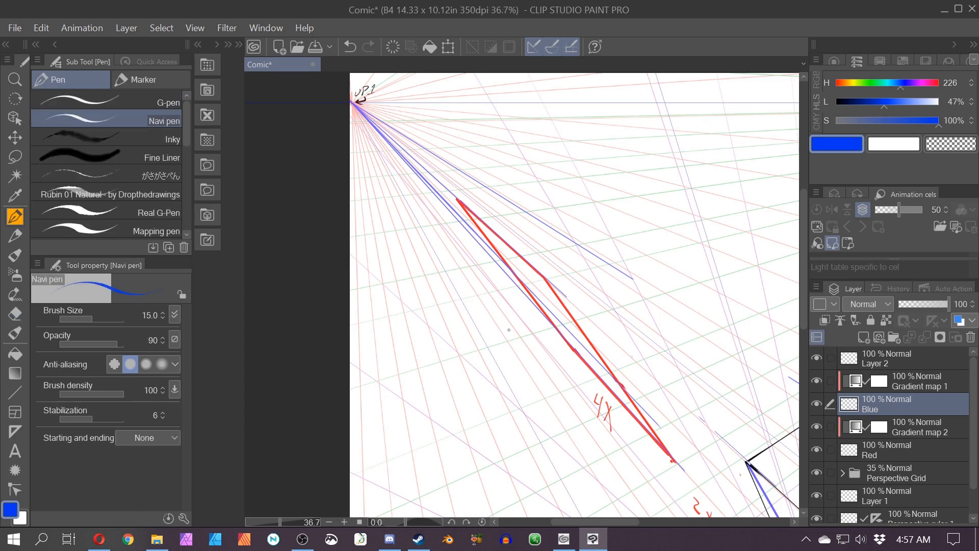
click(15, 392)
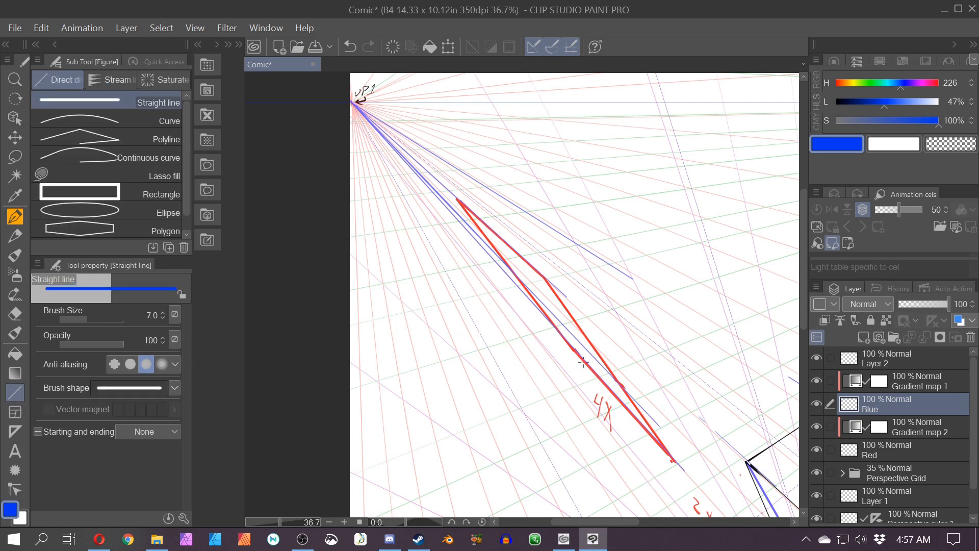
drag(461, 205, 668, 455)
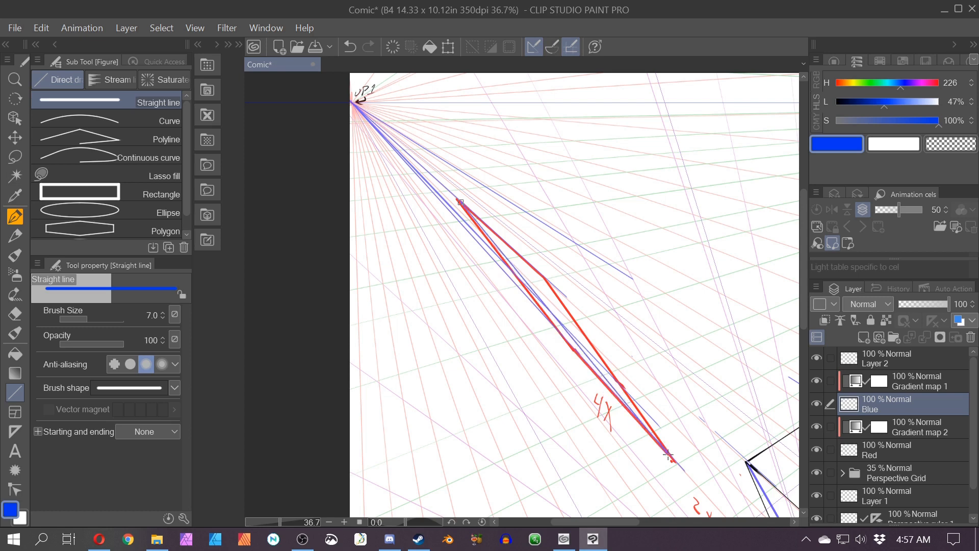
Step: Erase part of the new blue line and redraw a blue straight line along the full length of the red line
scroll(661, 418, up, 3)
key(e)
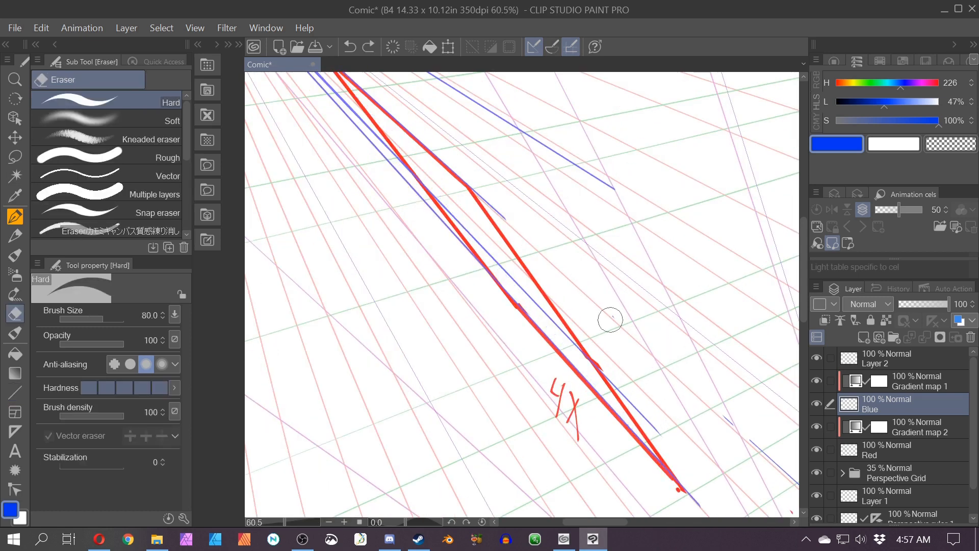
drag(559, 328, 650, 424)
drag(442, 199, 562, 331)
key(space)
mouse_move(403, 309)
mouse_down()
mouse_move(474, 335)
mouse_move(518, 408)
mouse_move(475, 333)
mouse_up()
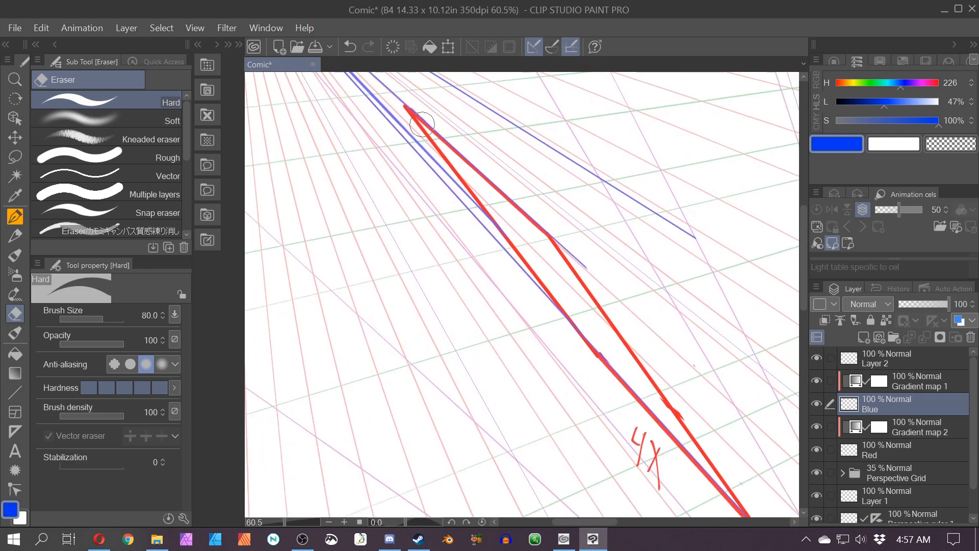
key(u)
drag(412, 111, 746, 515)
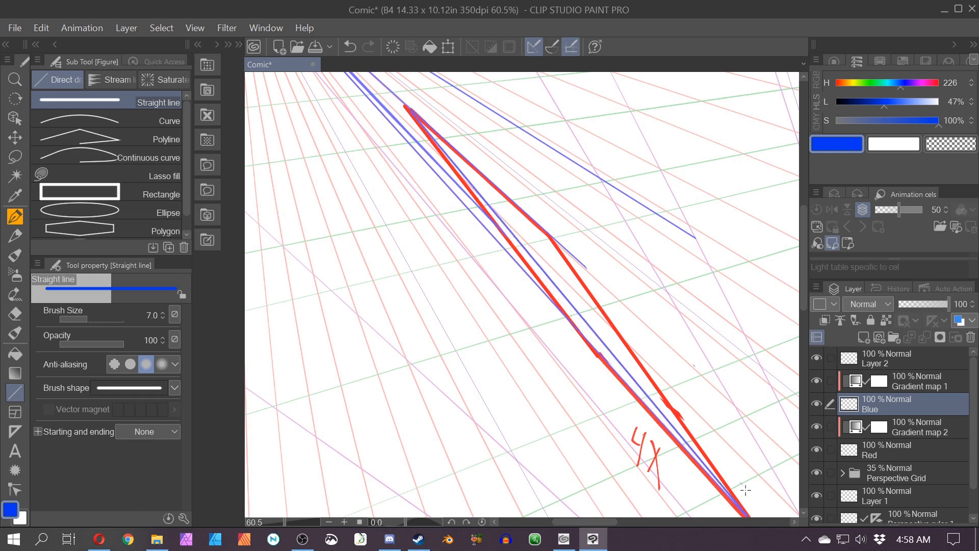
Step: Draw blue straight diagonals across the sections between the red line's bends
key(space)
drag(483, 354, 474, 308)
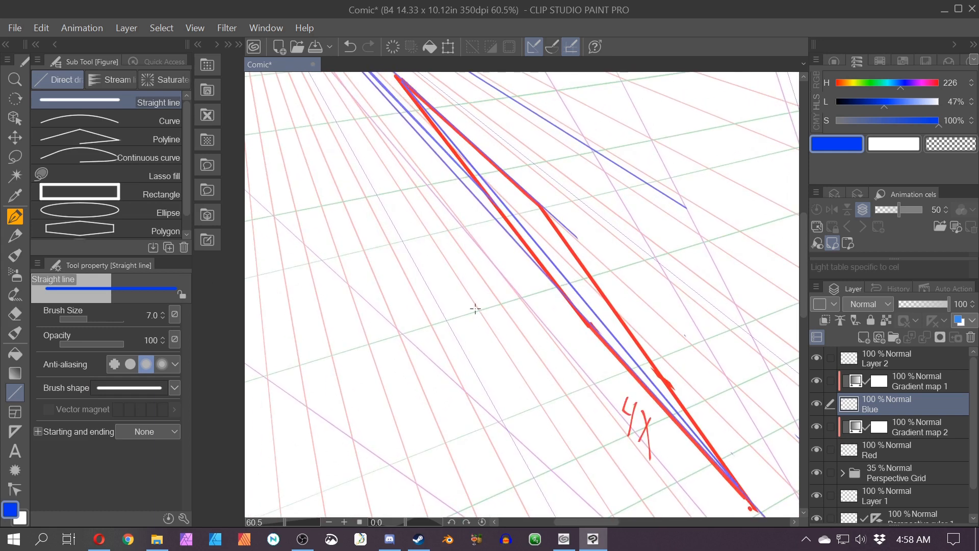
drag(550, 228, 587, 322)
click(552, 46)
drag(573, 289, 505, 200)
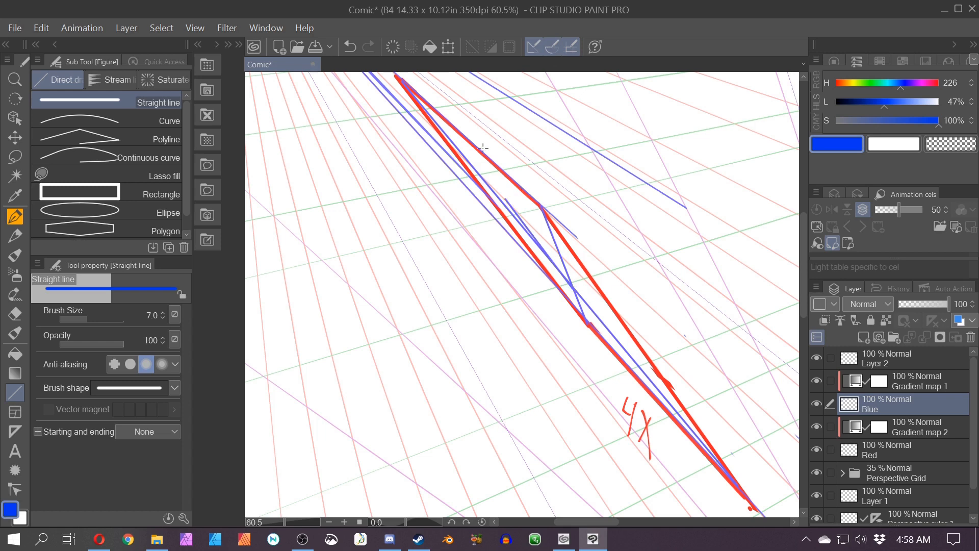
key(ctrl+z)
drag(572, 285, 485, 142)
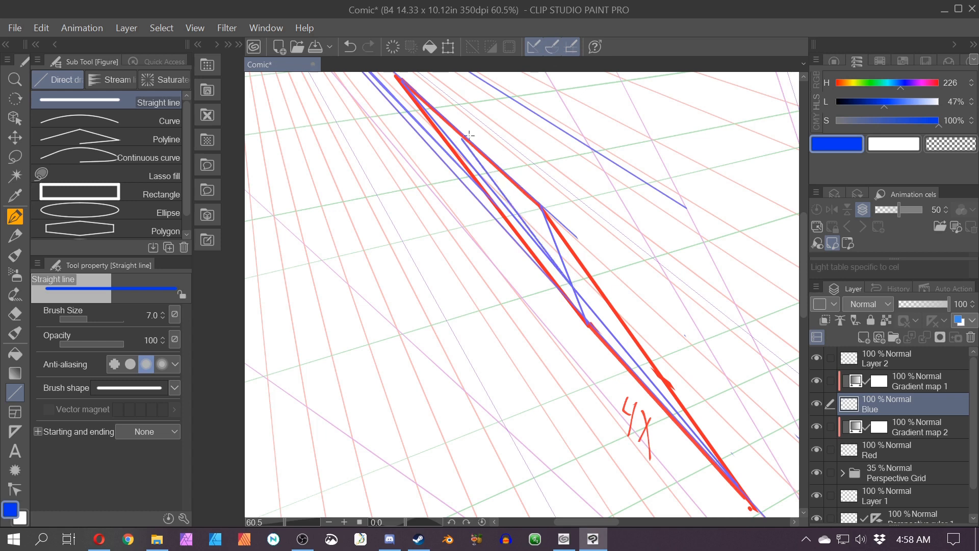
drag(568, 280, 629, 376)
drag(488, 336, 567, 434)
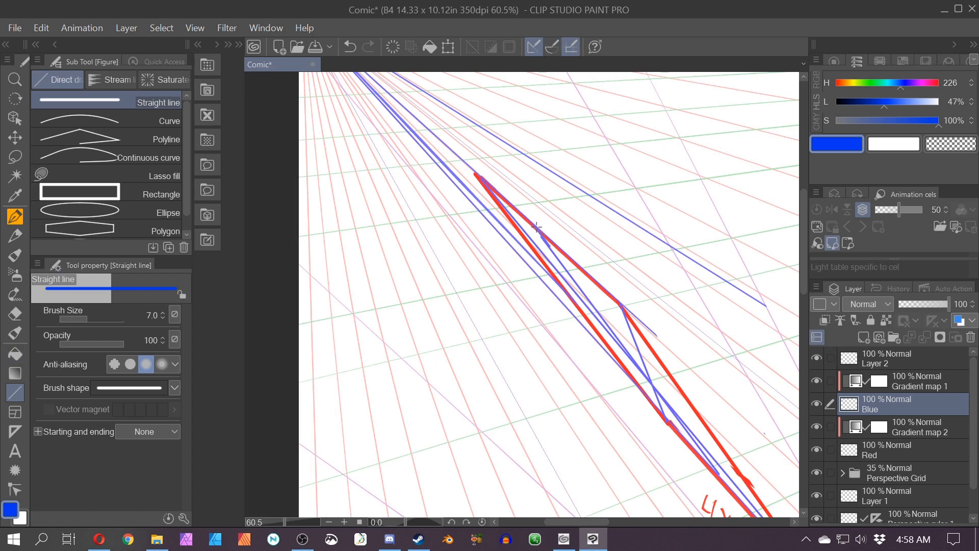
mouse_move(536, 227)
mouse_down()
mouse_move(664, 419)
mouse_move(651, 382)
mouse_up()
key(ctrl+z)
key(ctrl+z)
key(ctrl+y)
Step: Erase stray blue line segments near the red line's lower bends
key(e)
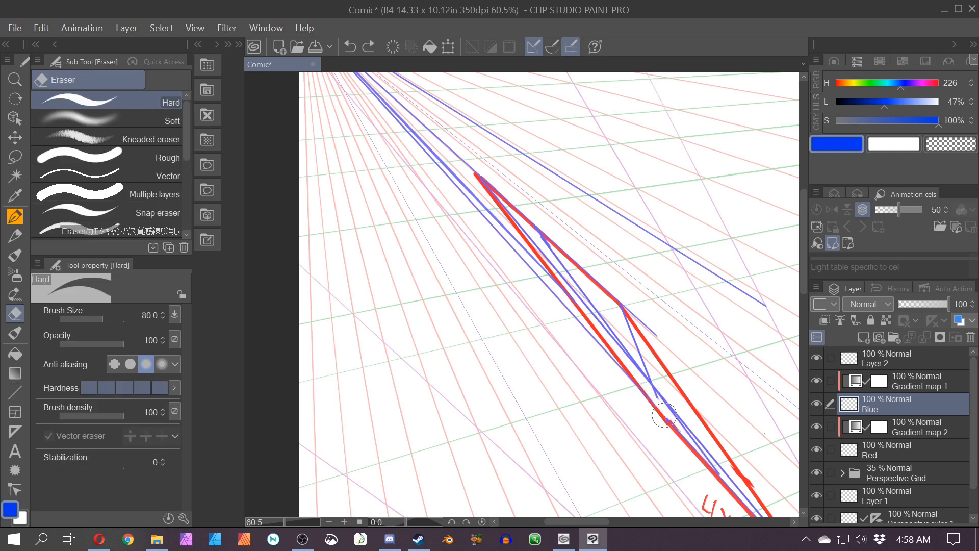
drag(669, 416, 657, 410)
drag(546, 260, 605, 334)
drag(583, 302, 621, 352)
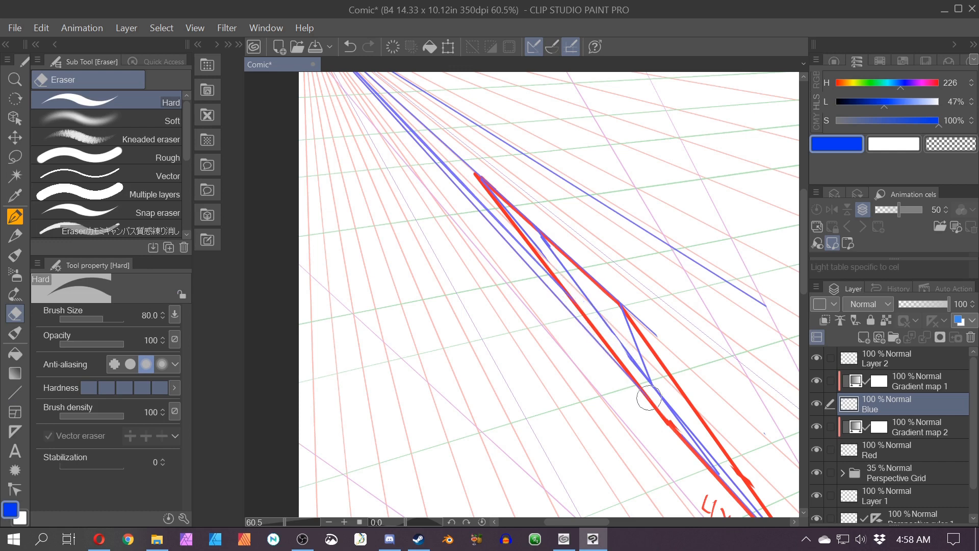
mouse_move(536, 250)
mouse_down()
mouse_move(544, 260)
mouse_move(483, 191)
mouse_up()
drag(462, 350, 399, 267)
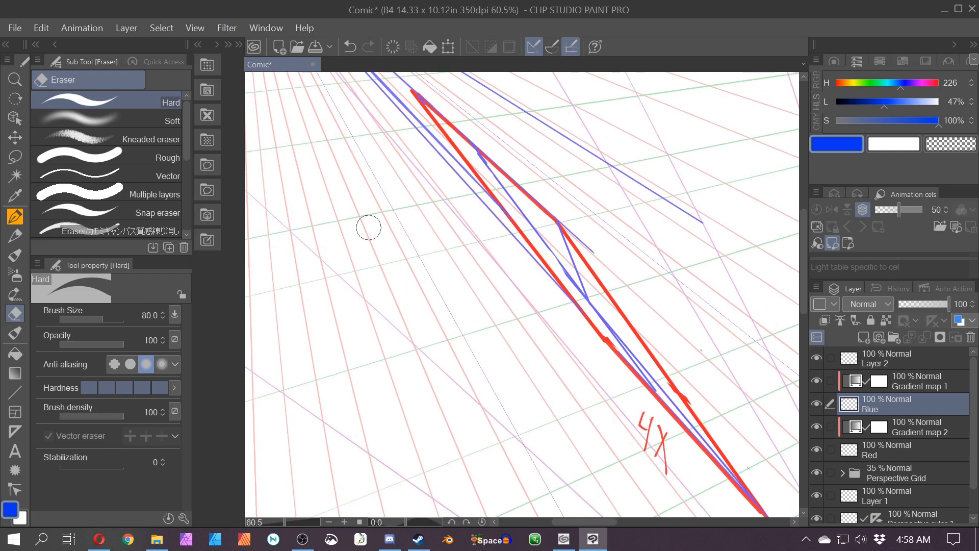
Step: Draw two more blue straight diagonals through the strip starting from its top corner
key(p)
drag(417, 96, 619, 359)
key(ctrl+z)
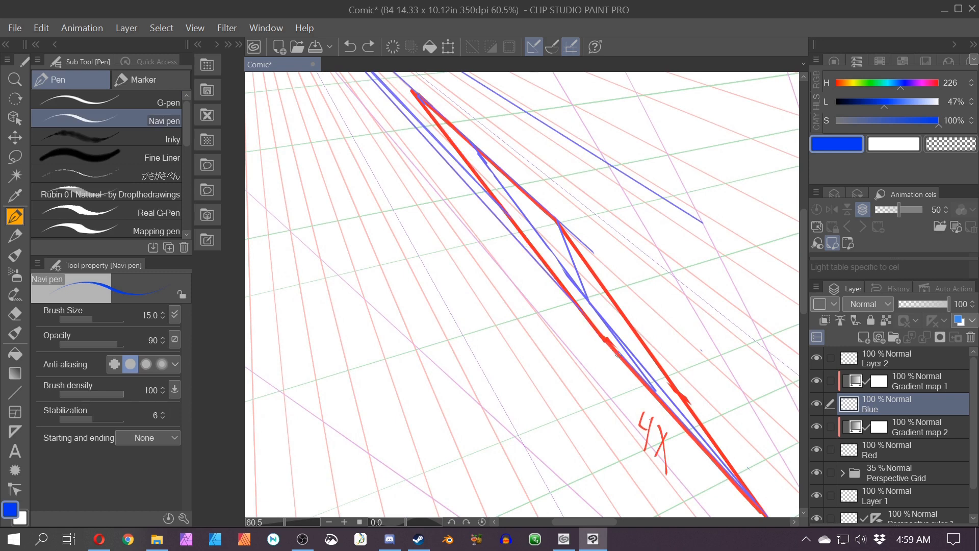
click(15, 391)
drag(419, 96, 655, 391)
drag(602, 339, 473, 148)
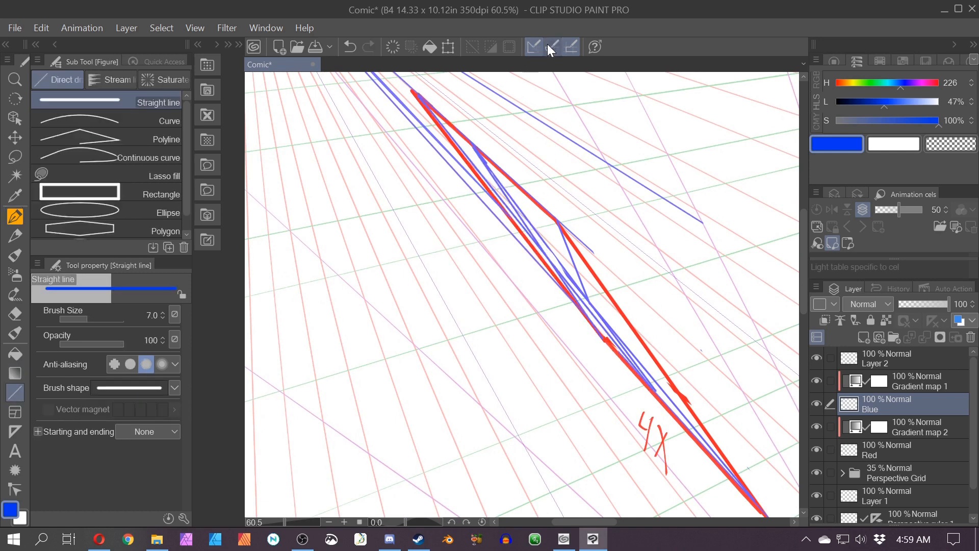
drag(544, 252, 476, 159)
key(ctrl+z)
key(ctrl+z)
mouse_move(544, 255)
mouse_down()
mouse_move(442, 114)
mouse_move(620, 358)
mouse_up()
scroll(559, 243, down, 1)
key(ctrl+z)
key(ctrl+z)
drag(543, 247, 455, 129)
drag(455, 128, 616, 343)
key(ctrl+z)
Step: On Layer 2, switch the colour to black and draw black straight lines along the strip's diagonal edges
key(ctrl+z)
click(915, 357)
drag(844, 108, 831, 108)
key(space)
drag(409, 235, 418, 250)
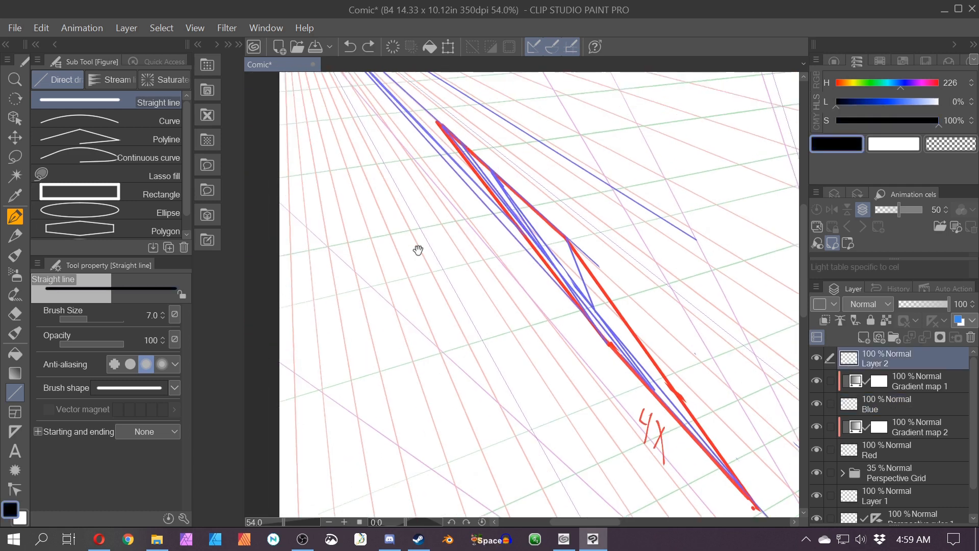
scroll(418, 251, up, 4)
drag(614, 343, 553, 257)
key(ctrl+z)
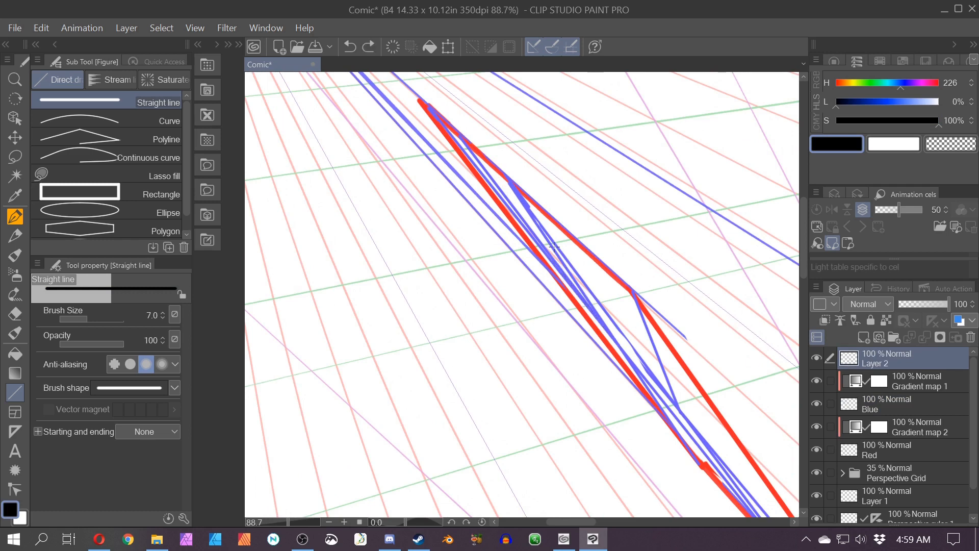
mouse_move(615, 342)
mouse_down()
mouse_move(424, 106)
mouse_move(696, 459)
mouse_up()
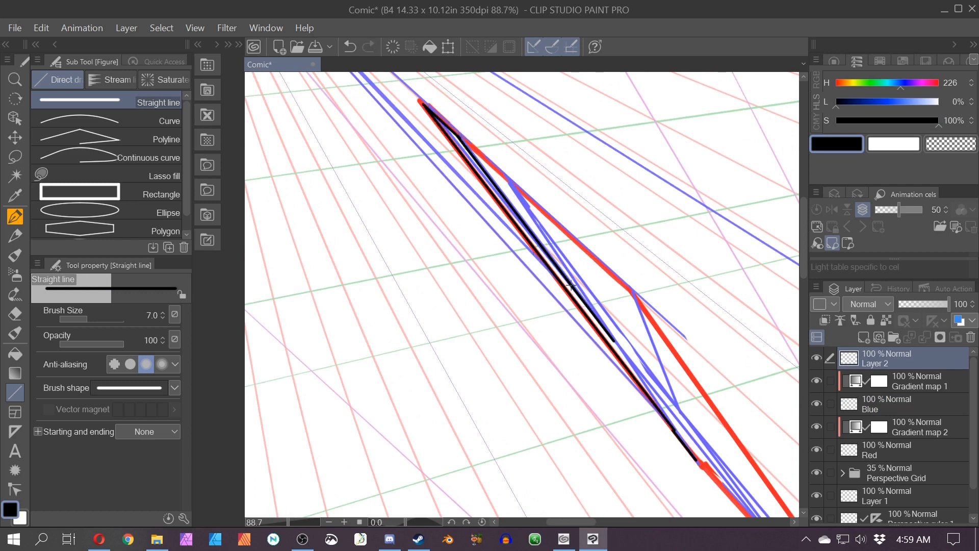
mouse_move(571, 285)
mouse_down()
mouse_move(717, 496)
mouse_move(741, 511)
mouse_up()
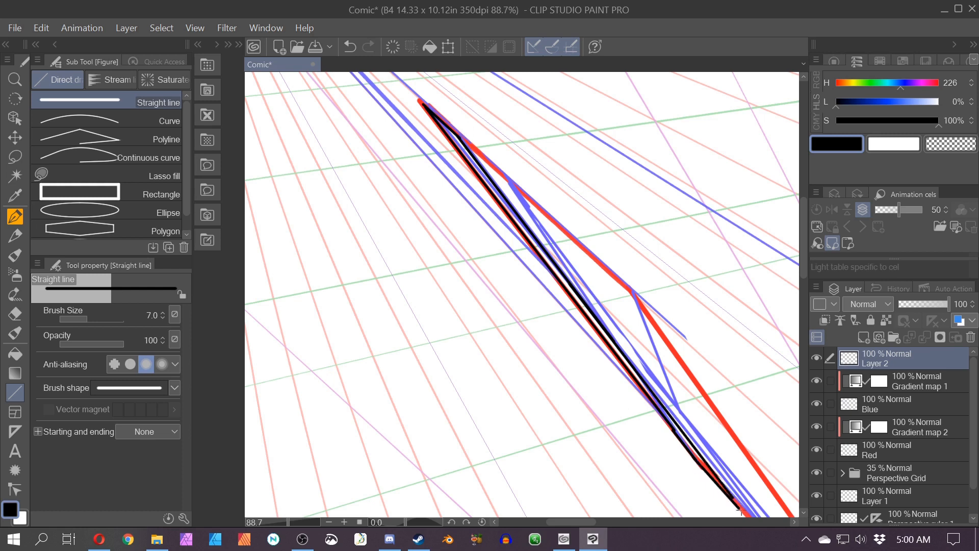
Step: Hide the Blue and Red layers and draw a wavy freehand pen line beside the black straight lines
scroll(504, 394, down, 4)
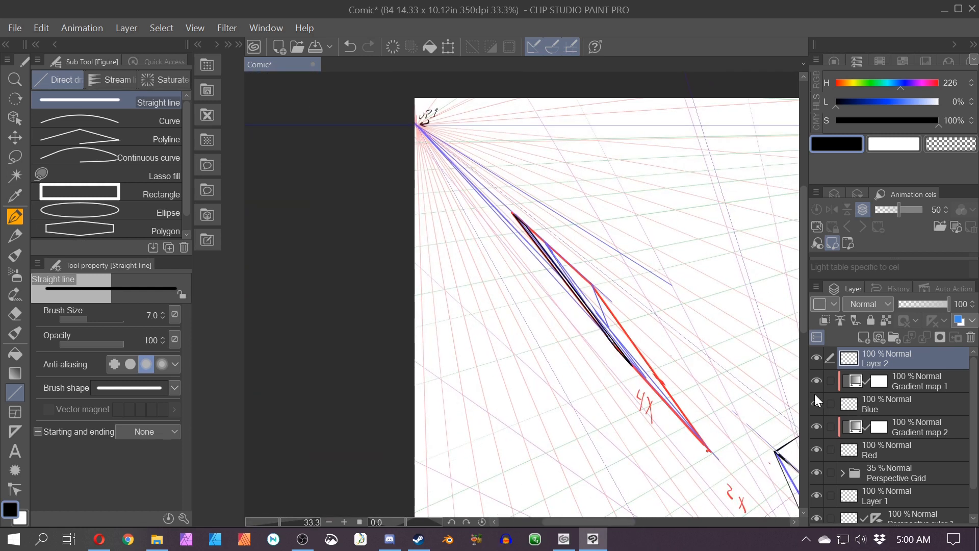
click(816, 403)
click(816, 448)
scroll(562, 411, down, 2)
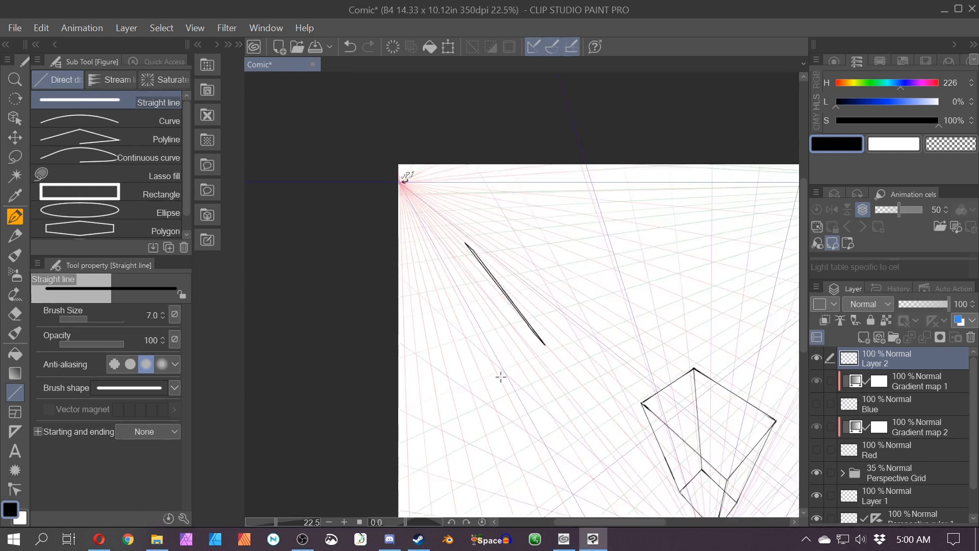
scroll(537, 289, up, 2)
drag(494, 224, 510, 265)
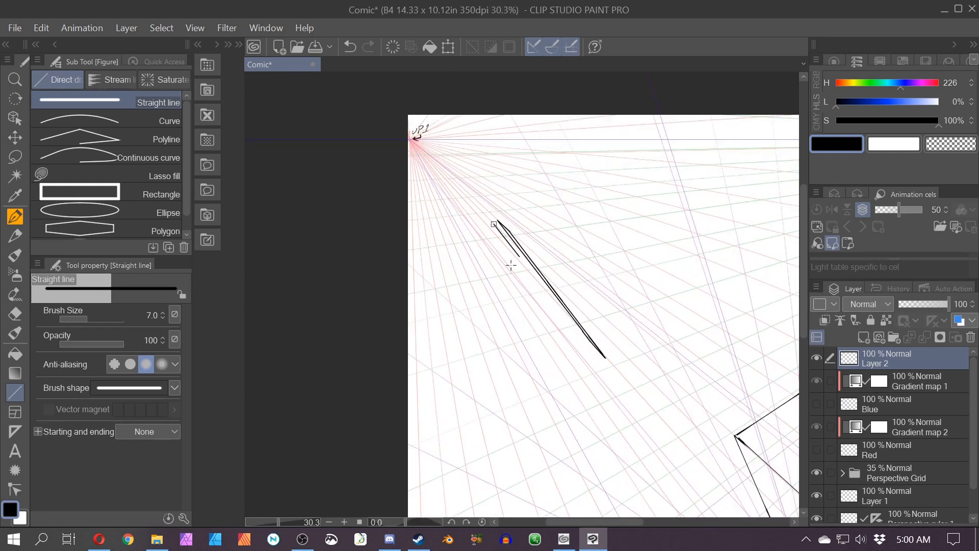
key(ctrl+z)
click(16, 222)
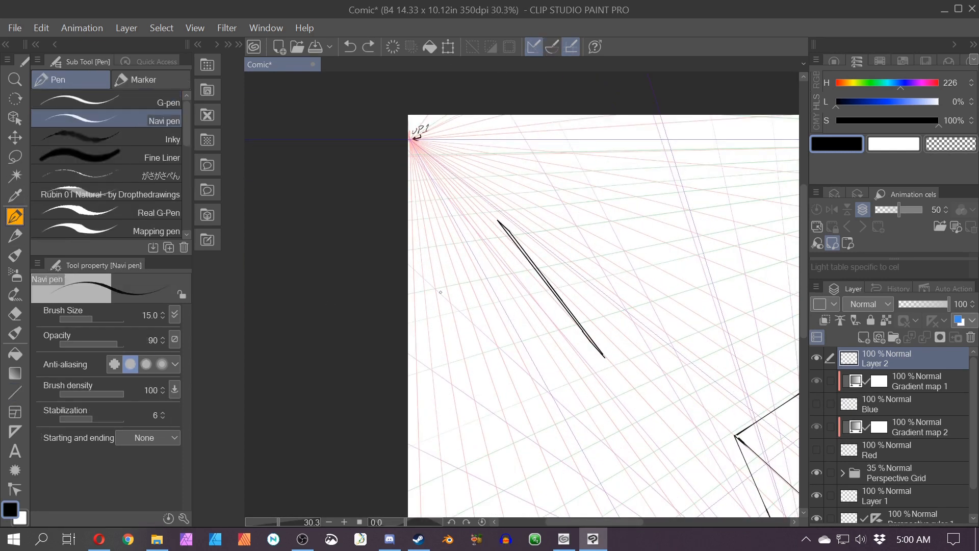
drag(519, 294, 588, 355)
Step: Hatch shading onto the cube's lower-left face with the pen
drag(622, 464, 414, 302)
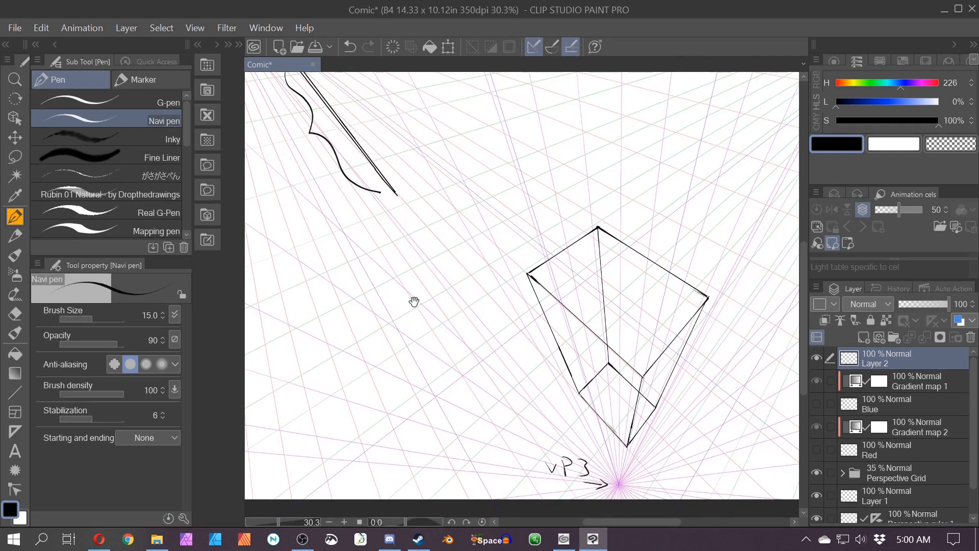
drag(520, 280, 505, 295)
key(ctrl+z)
mouse_move(563, 309)
mouse_down()
mouse_move(606, 352)
mouse_move(568, 325)
mouse_move(606, 414)
mouse_move(624, 390)
mouse_up()
mouse_move(591, 345)
mouse_down()
mouse_move(631, 374)
mouse_move(634, 357)
mouse_move(612, 408)
mouse_move(623, 421)
mouse_up()
mouse_move(629, 385)
mouse_down()
mouse_move(626, 426)
mouse_move(633, 379)
mouse_move(615, 375)
mouse_move(547, 296)
mouse_up()
key(ctrl+z)
key(ctrl+z)
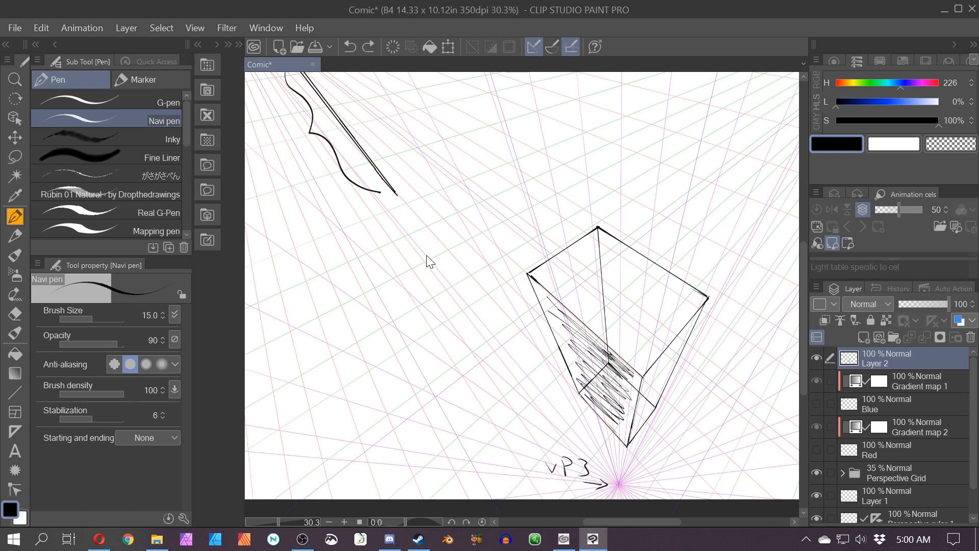
drag(330, 213, 485, 305)
drag(535, 277, 485, 360)
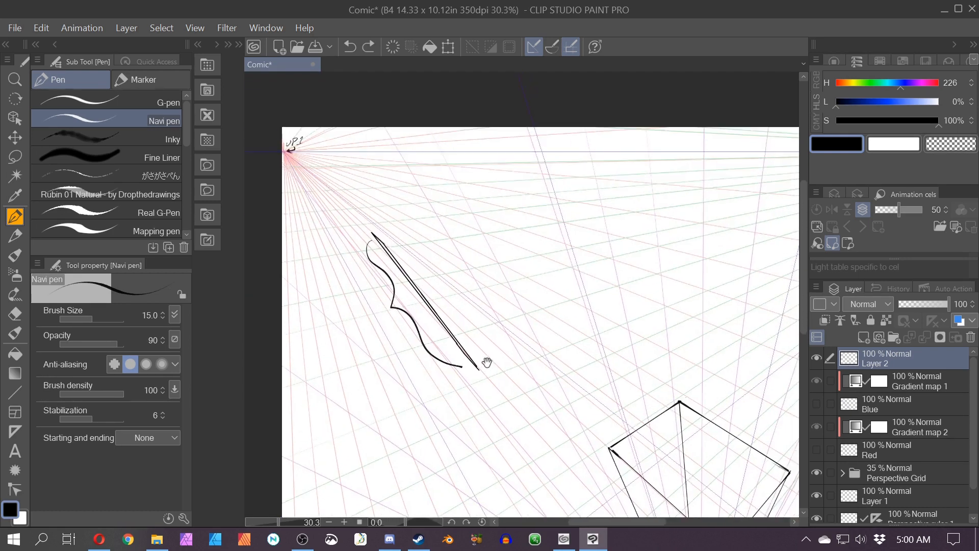
Step: Show the Blue layer and undo the wavy freehand pen line
scroll(442, 253, down, 2)
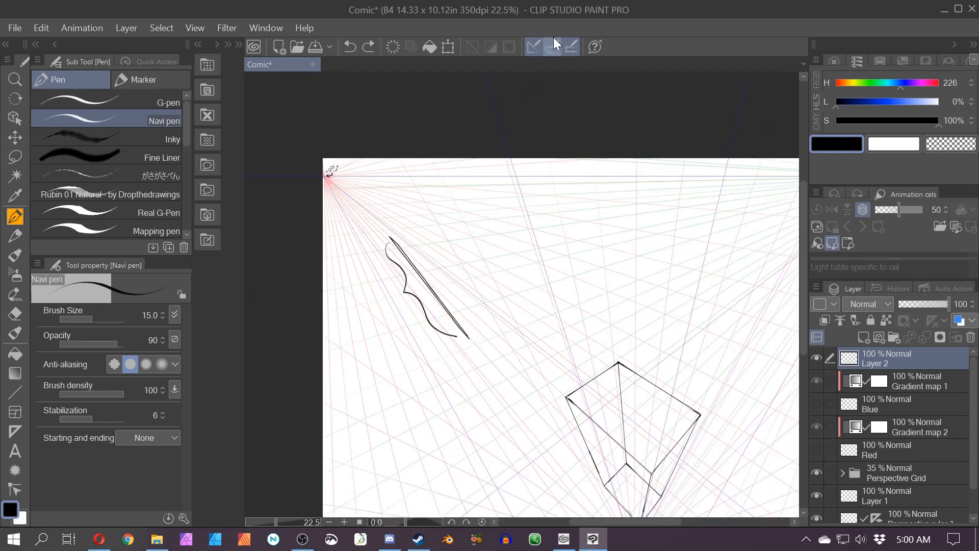
click(816, 404)
key(ctrl+z)
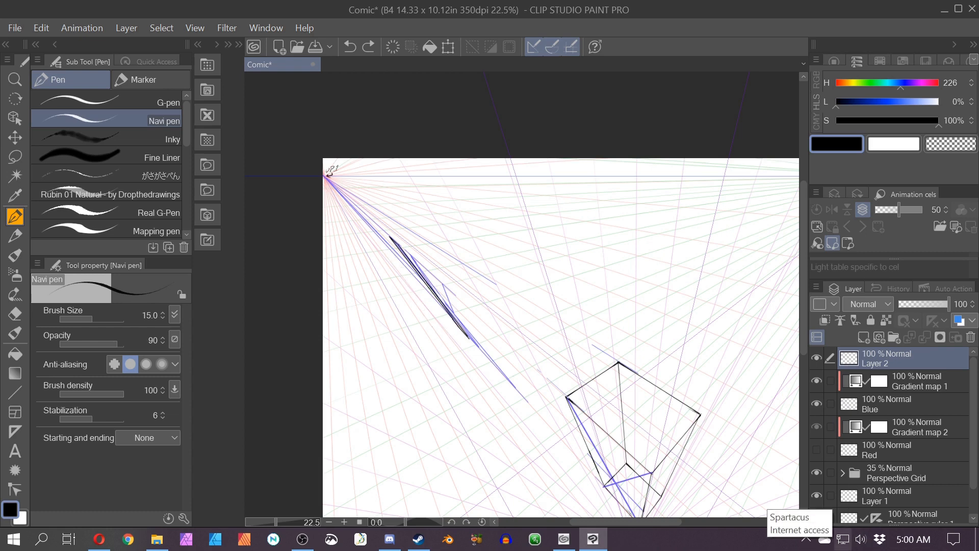
key(ctrl+a)
key(Delete)
key(ctrl+z)
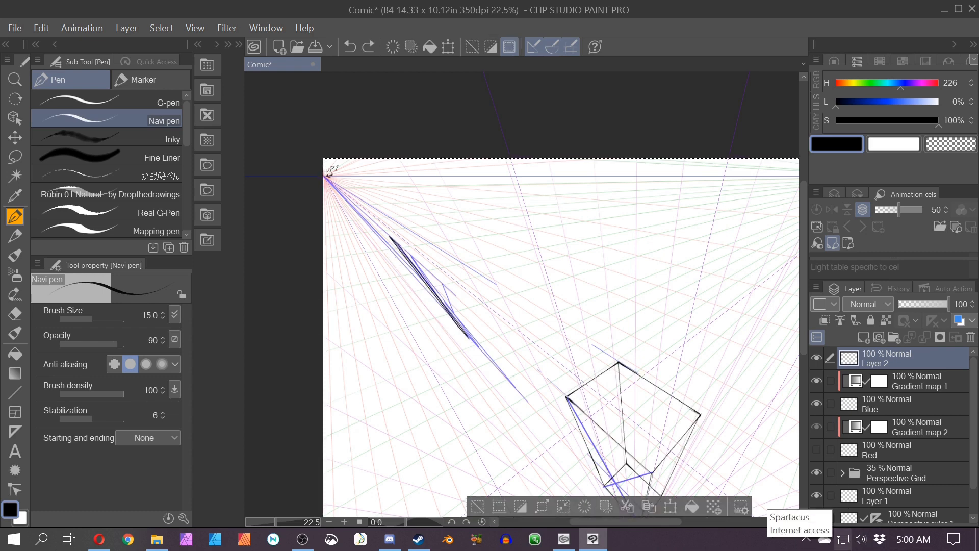
Step: Show the Red layer, clear all content from the Blue and Red guide layers, and deselect
click(849, 402)
key(Delete)
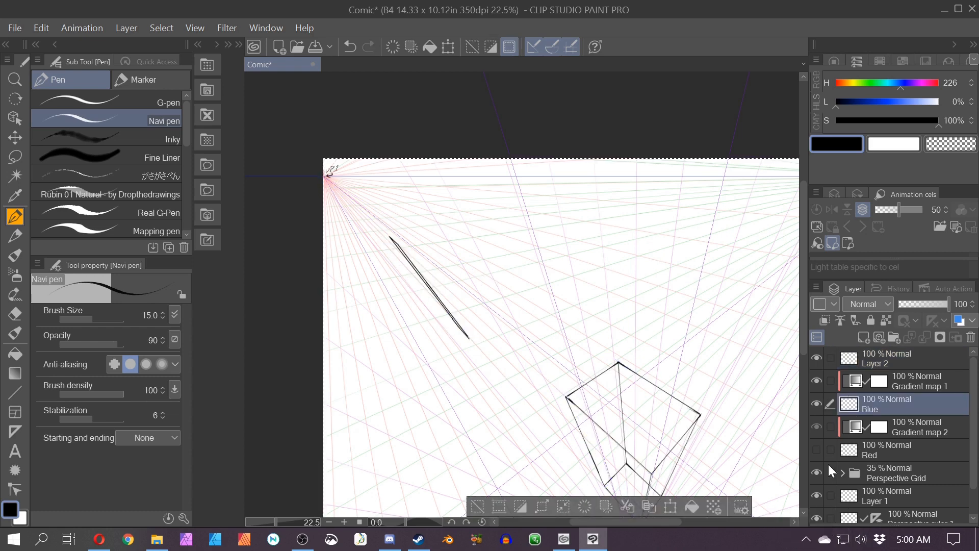
click(817, 450)
click(851, 453)
key(Delete)
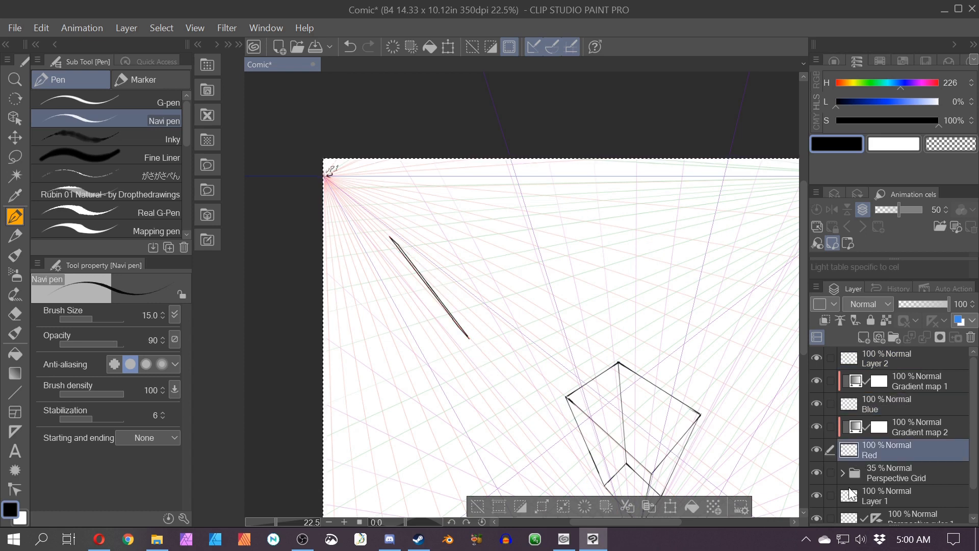
key(ctrl+d)
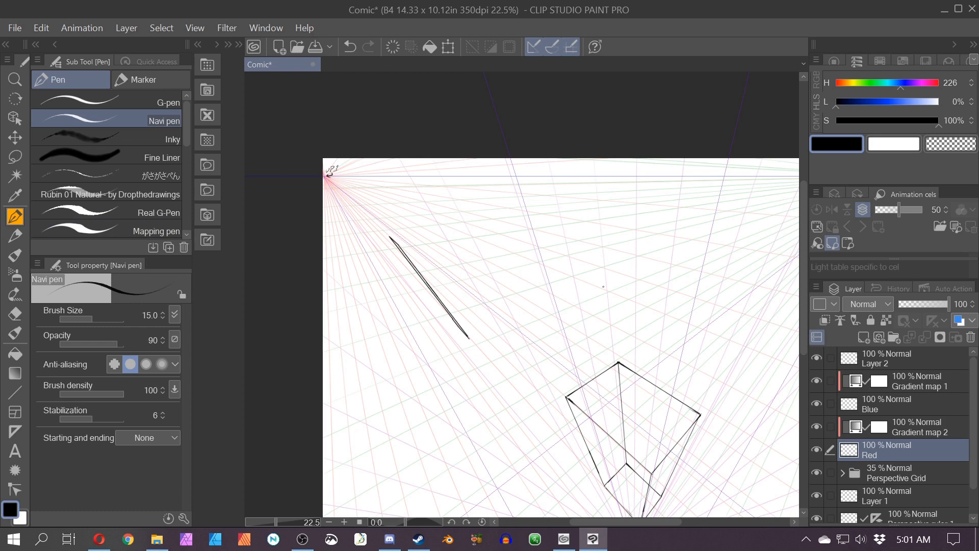
Step: On the Red layer, draw a red line from the vanishing point and two short red cross-lines at the black strip's upper end
drag(619, 362, 383, 213)
scroll(389, 256, up, 8)
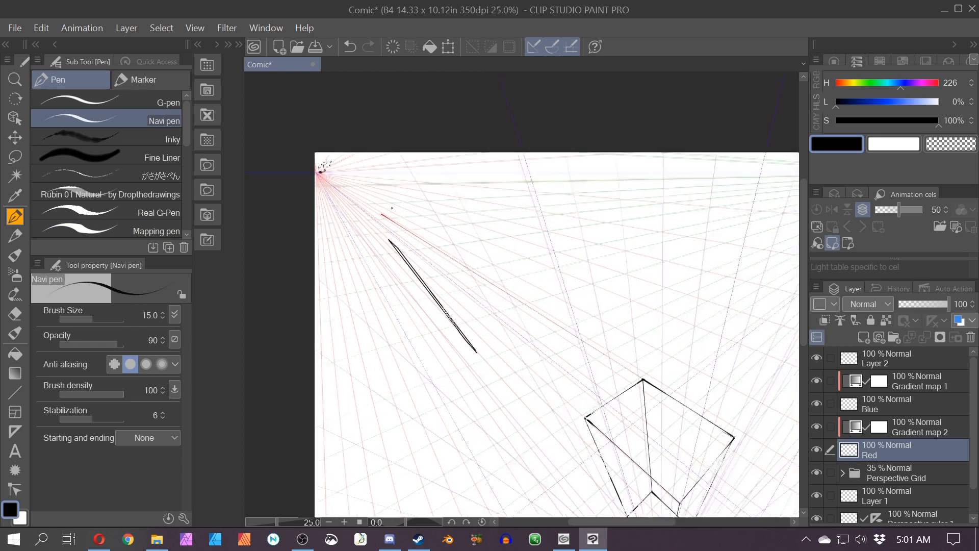
scroll(386, 225, up, 1)
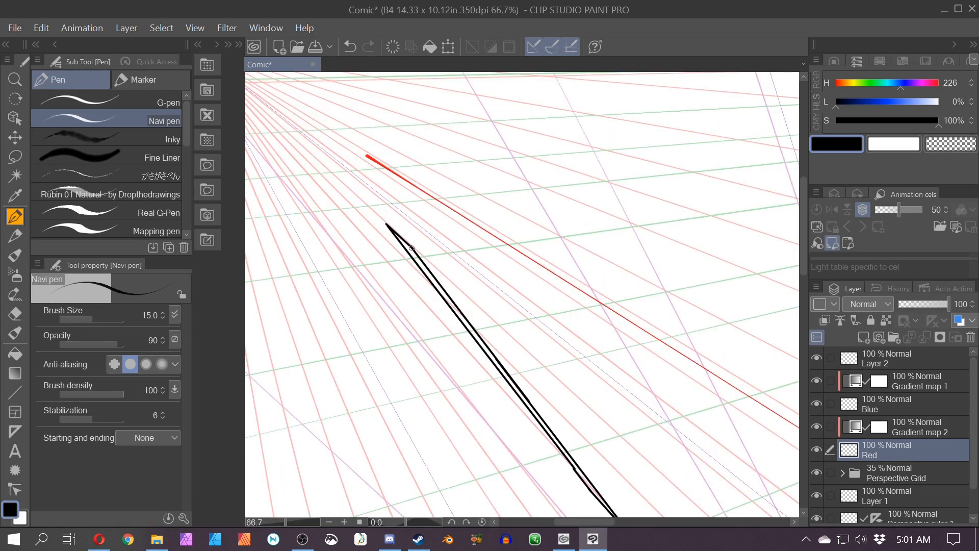
drag(411, 248, 493, 228)
drag(386, 224, 462, 206)
scroll(482, 189, down, 4)
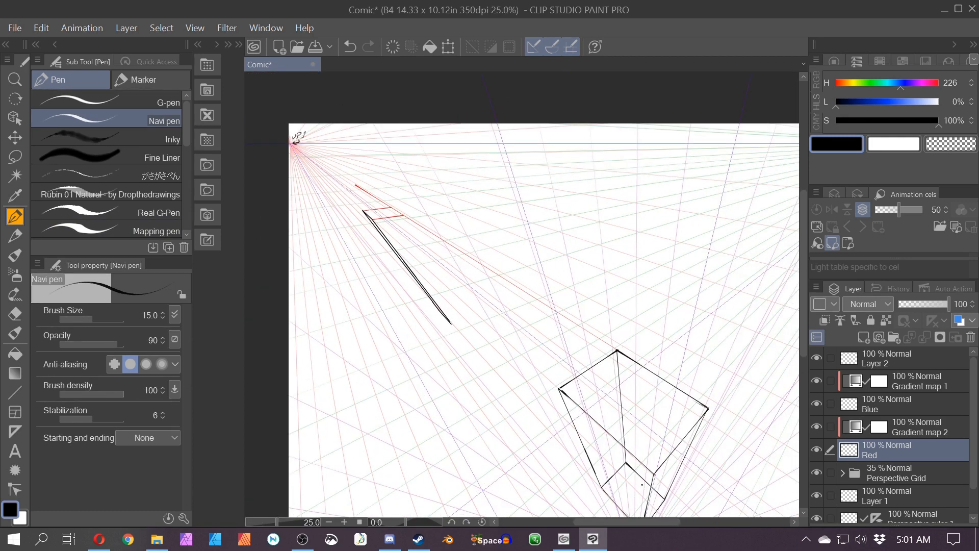
Step: Draw another red line from the vanishing point and two short red cross-lines near the strip's lower end
drag(663, 496, 399, 279)
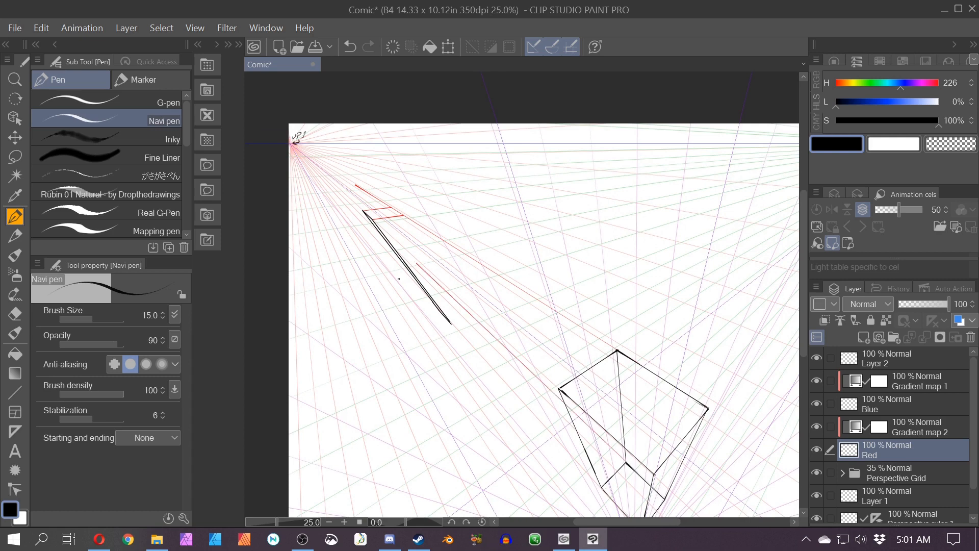
scroll(433, 291, up, 4)
drag(431, 316, 482, 302)
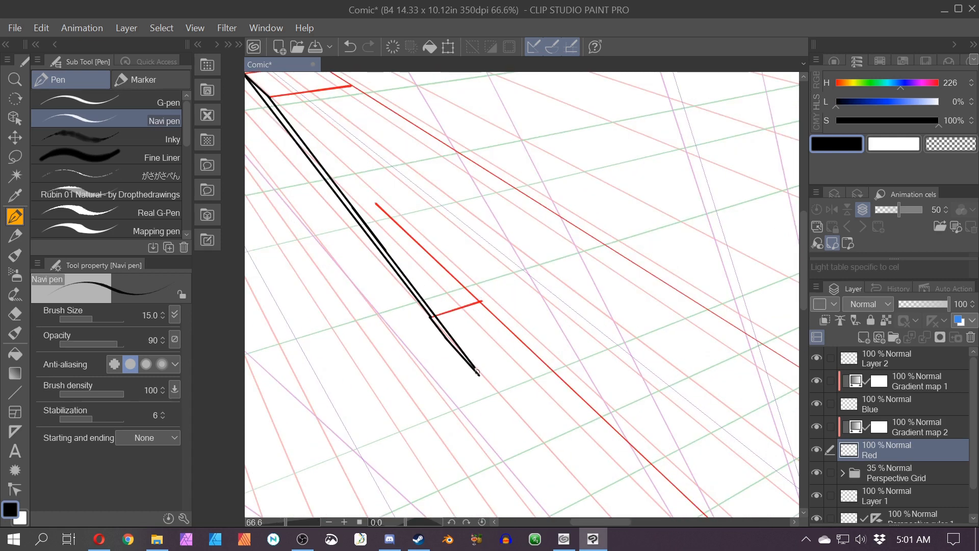
drag(477, 371, 524, 354)
scroll(522, 350, down, 2)
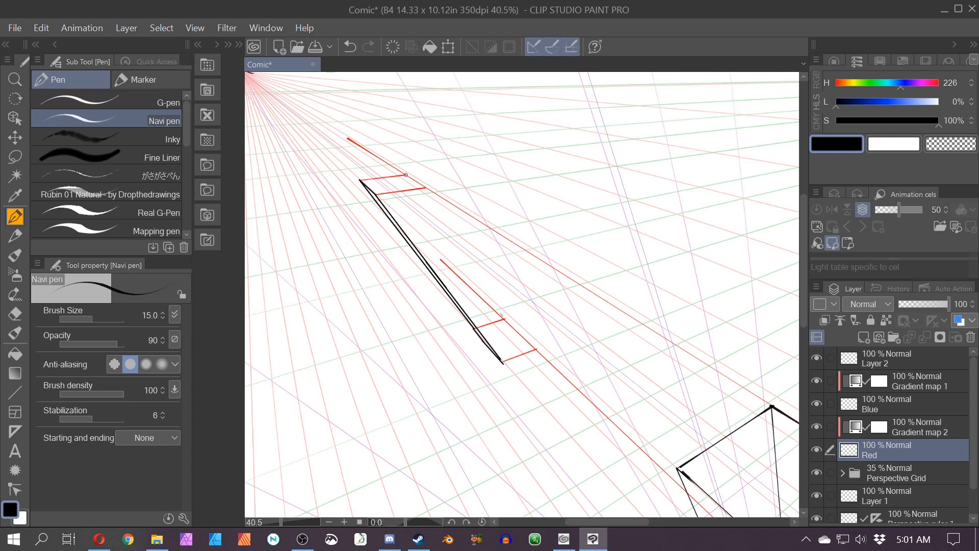
Step: Draw two red lines joining the upper and lower cross-lines along the strip
drag(406, 175, 504, 318)
drag(425, 188, 536, 350)
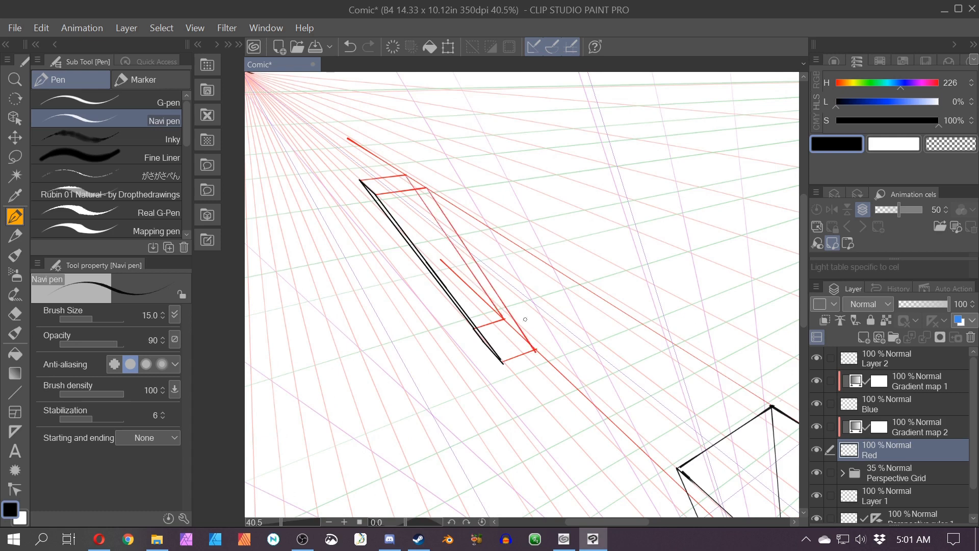
scroll(525, 319, down, 3)
Step: On Layer 2, trace the narrow box's edges in black over the red guide lines
click(856, 359)
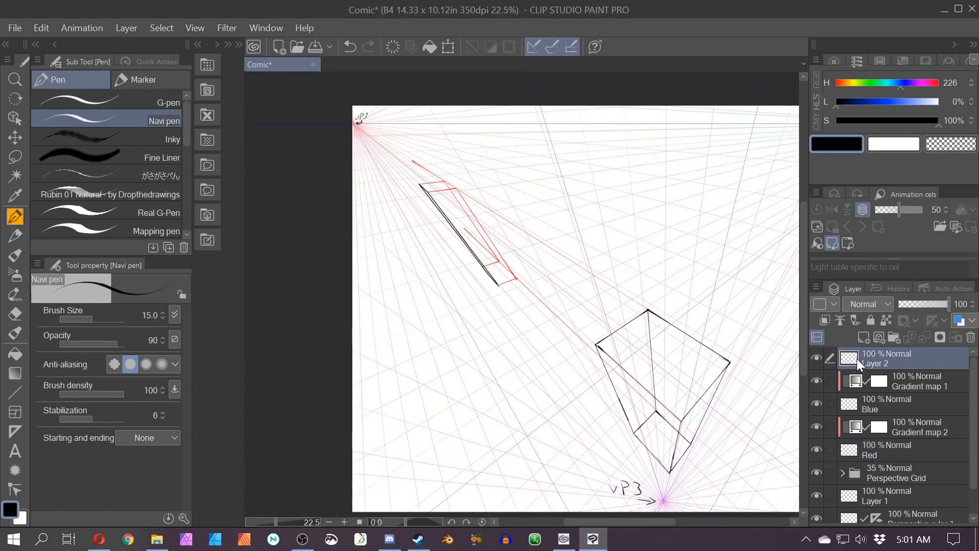
scroll(514, 279, up, 3)
mouse_move(412, 294)
mouse_down()
mouse_move(469, 288)
mouse_move(485, 303)
mouse_move(608, 487)
mouse_up()
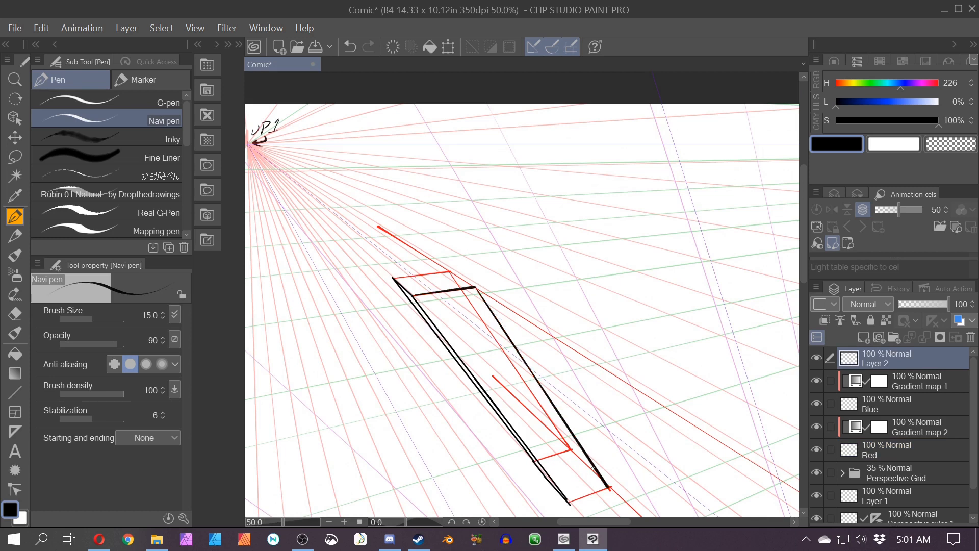
drag(570, 449, 533, 460)
drag(450, 272, 571, 449)
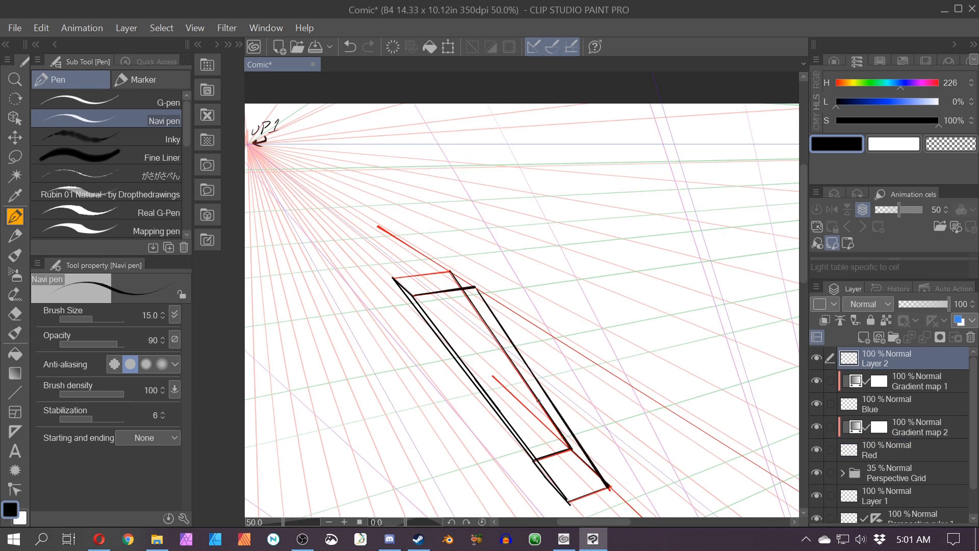
drag(450, 271, 393, 278)
scroll(450, 276, down, 5)
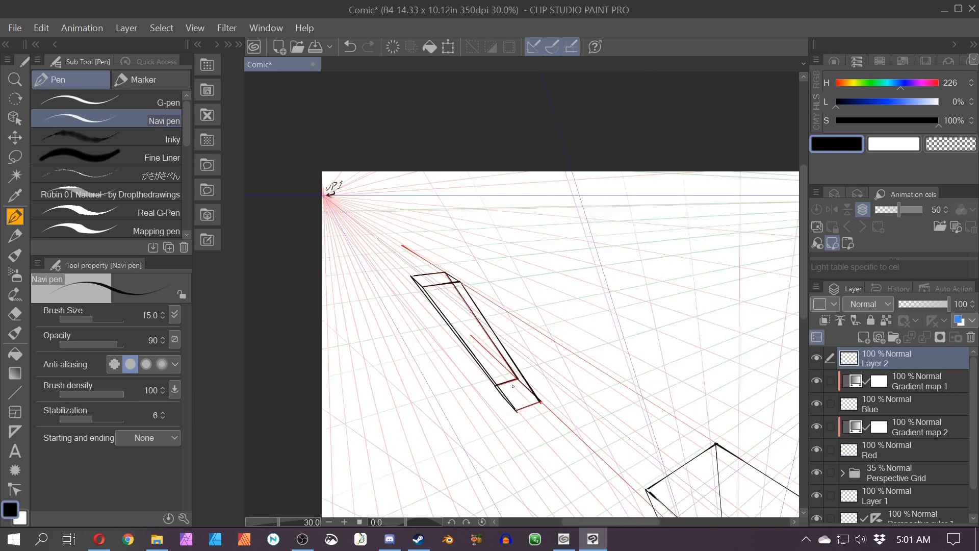
drag(536, 211, 531, 284)
mouse_move(541, 296)
mouse_down()
mouse_move(547, 261)
mouse_move(518, 246)
mouse_up()
key(ctrl+z)
Step: Try sketching a freehand ellipse and strokes around the box, then undo them
click(554, 46)
scroll(347, 266, up, 4)
mouse_move(321, 203)
mouse_down()
mouse_move(347, 258)
mouse_move(317, 177)
mouse_move(412, 299)
mouse_up()
mouse_move(437, 260)
mouse_down()
mouse_move(525, 300)
mouse_move(551, 343)
mouse_move(550, 378)
mouse_up()
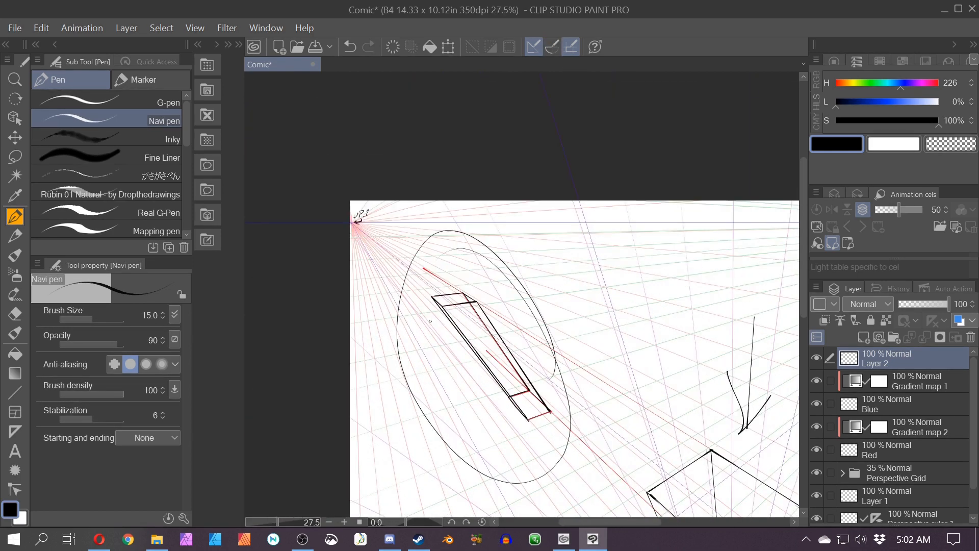
drag(421, 306, 499, 429)
mouse_move(489, 393)
mouse_down()
mouse_move(469, 404)
mouse_move(439, 280)
mouse_up()
scroll(436, 334, down, 4)
key(ctrl+z)
key(ctrl+z)
key(ctrl+z)
drag(470, 338, 445, 346)
key(ctrl+z)
key(ctrl+z)
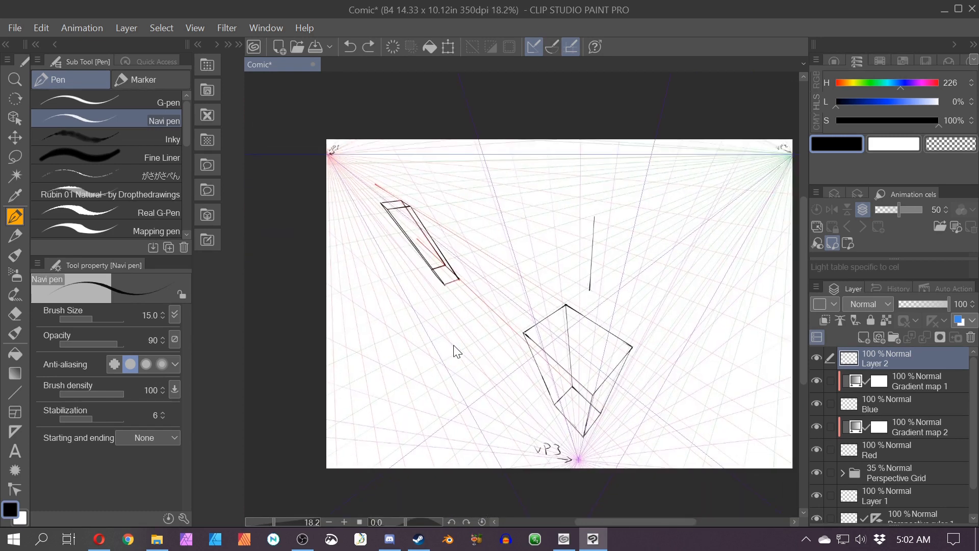
Step: Try sketching a freehand curved shape beside the box, then undo all of it
scroll(454, 345, up, 4)
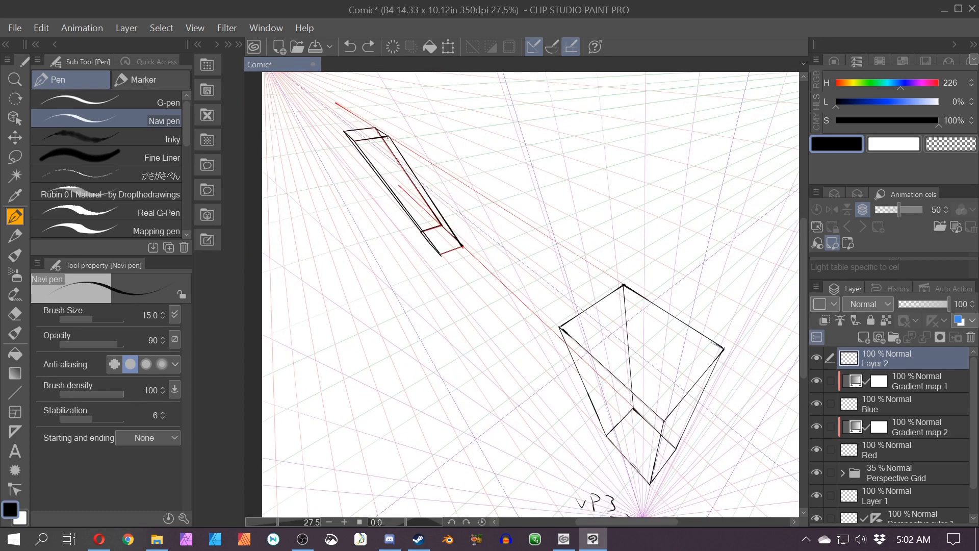
drag(555, 355, 463, 245)
key(ctrl+z)
mouse_move(677, 206)
mouse_down()
mouse_move(672, 266)
mouse_move(470, 154)
mouse_move(628, 188)
mouse_move(412, 105)
mouse_up()
mouse_move(470, 154)
mouse_down()
mouse_move(399, 130)
mouse_move(402, 109)
mouse_up()
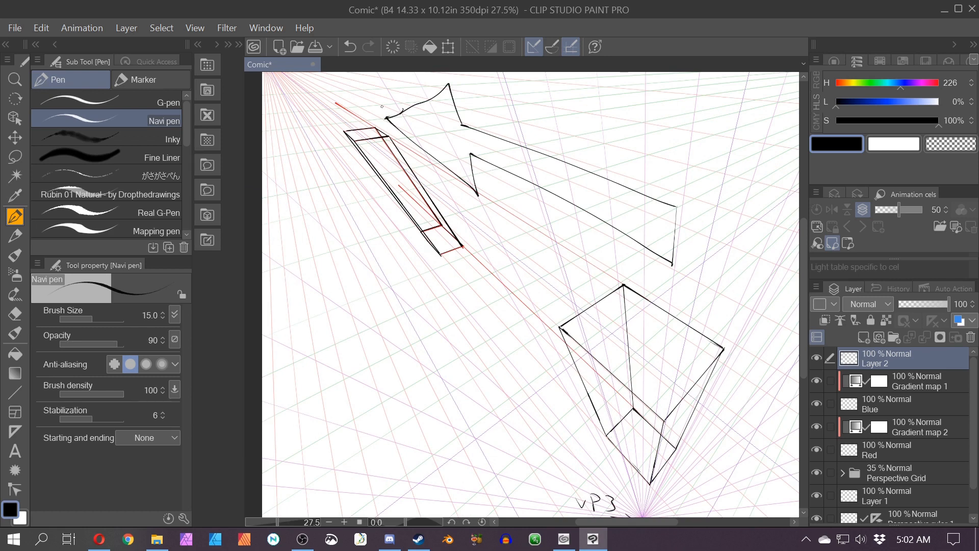
key(ctrl+z)
key(ctrl+z)
key(ctrl+z)
key(ctrl+z)
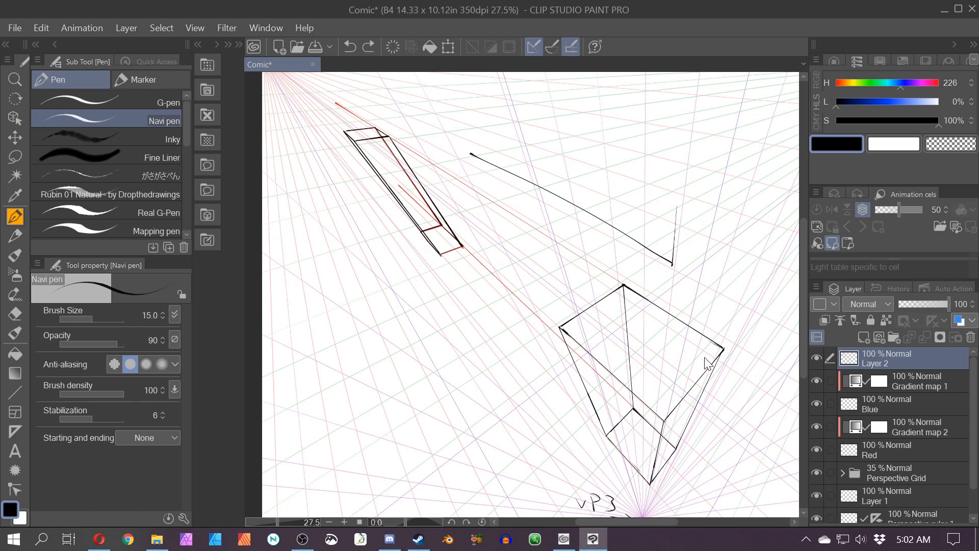
key(ctrl+z)
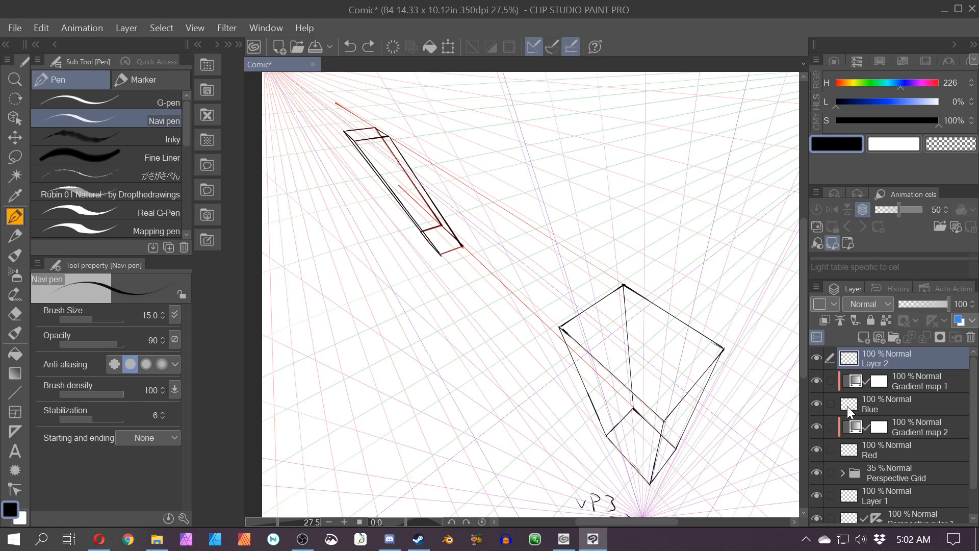
Step: Switch to the Blue layer to draw new guide lines
click(846, 405)
scroll(405, 254, up, 1)
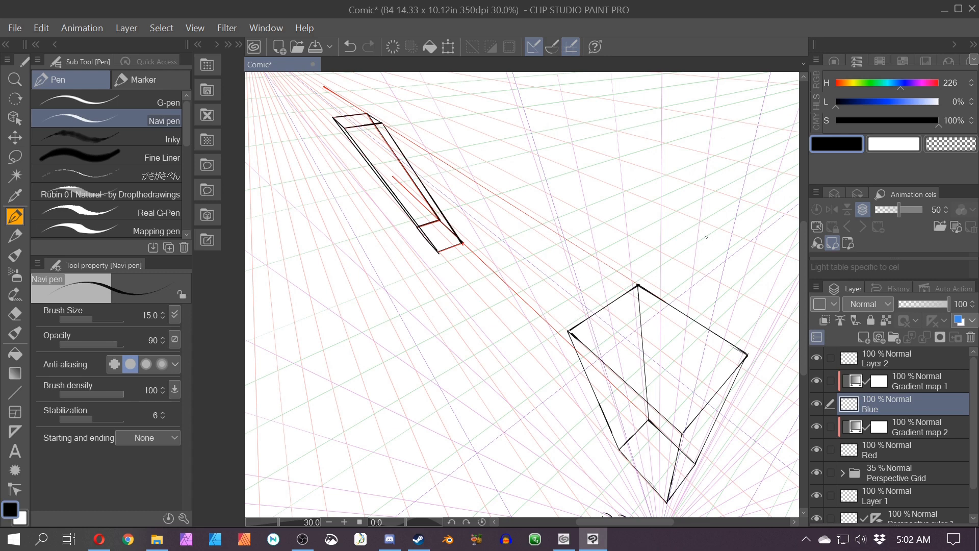
Step: Try drawing blue guide lines along the large box's top edges and near the narrow box, then undo them
drag(668, 269, 624, 293)
drag(638, 285, 673, 261)
drag(766, 335, 725, 377)
mouse_move(763, 333)
mouse_down()
mouse_move(664, 278)
mouse_move(766, 336)
mouse_up()
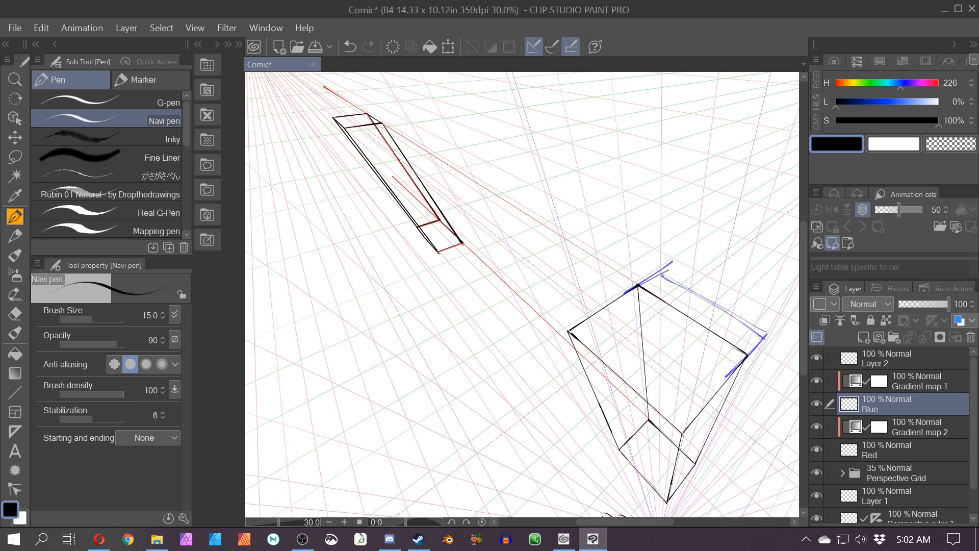
drag(661, 276, 754, 331)
key(ctrl+z)
key(ctrl+z)
key(ctrl+z)
key(ctrl+z)
key(ctrl+z)
key(ctrl+z)
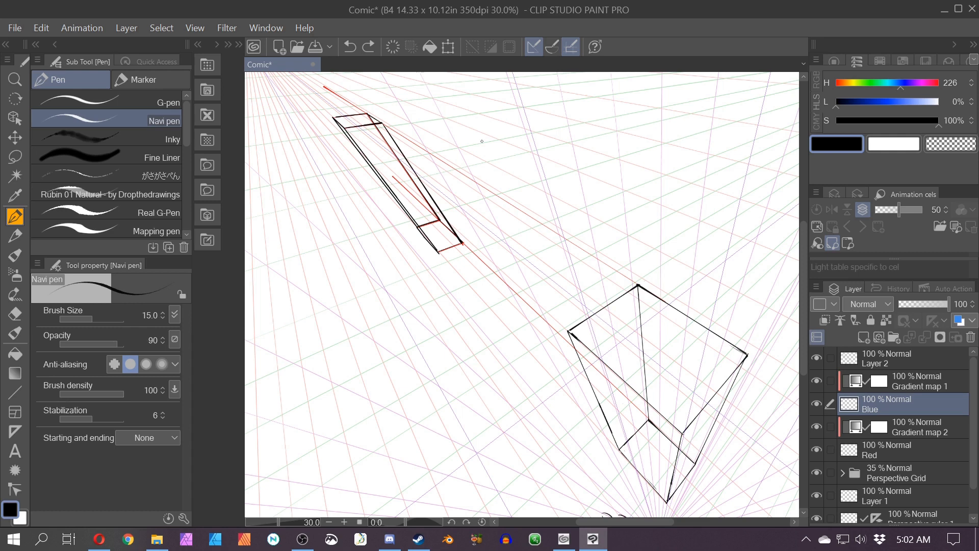
mouse_move(421, 185)
mouse_down()
mouse_move(393, 194)
mouse_move(419, 183)
mouse_move(380, 174)
mouse_move(409, 165)
mouse_move(397, 157)
mouse_up()
key(ctrl+z)
key(ctrl+z)
key(ctrl+z)
key(ctrl+z)
key(ctrl+z)
key(ctrl+z)
Step: Switch to the Straight line figure tool and draw two blue diagonals corner to corner across the narrow box
scroll(357, 143, down, 1)
drag(412, 188, 500, 318)
scroll(499, 267, down, 1)
scroll(499, 267, up, 4)
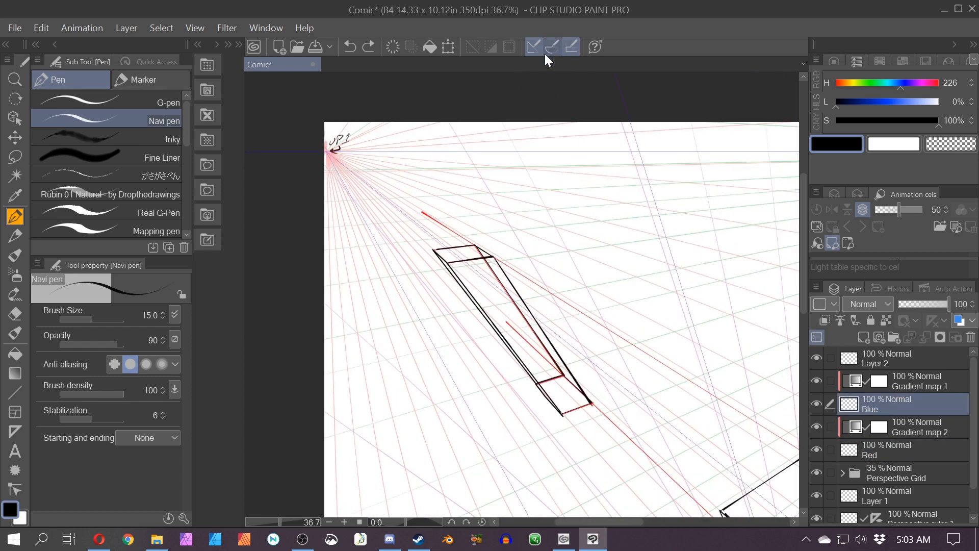
scroll(516, 402, down, 2)
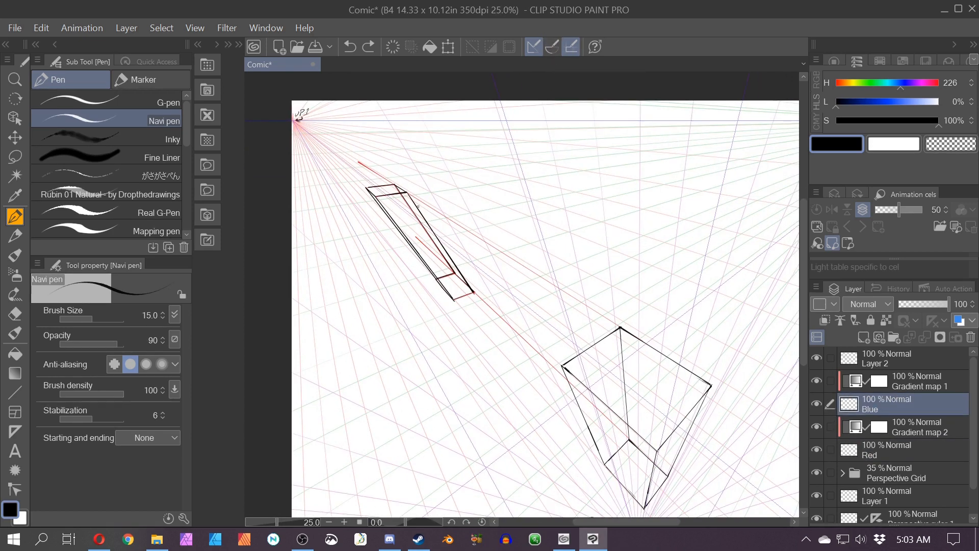
click(16, 256)
click(15, 216)
scroll(387, 151, up, 3)
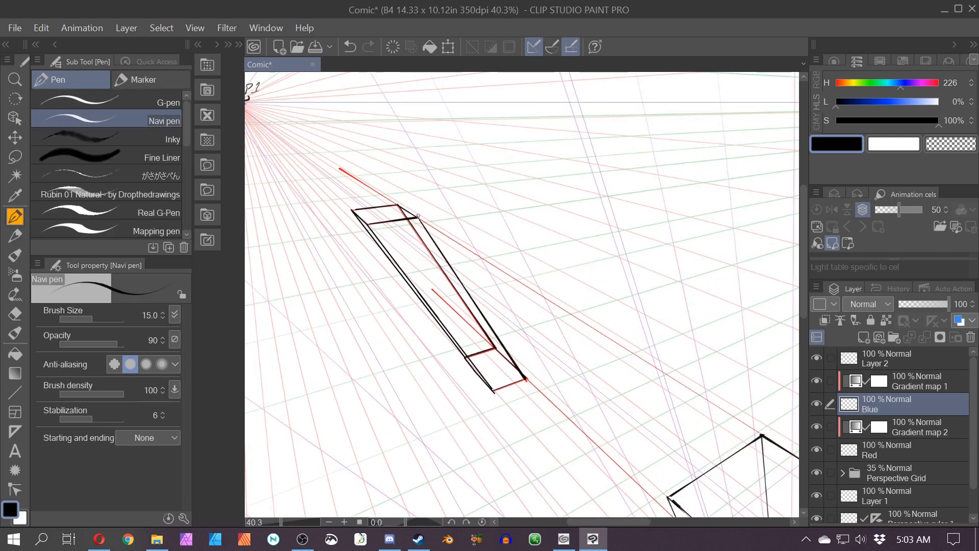
click(15, 392)
mouse_move(417, 216)
mouse_down()
mouse_move(466, 347)
mouse_move(489, 380)
mouse_up()
drag(369, 225, 493, 348)
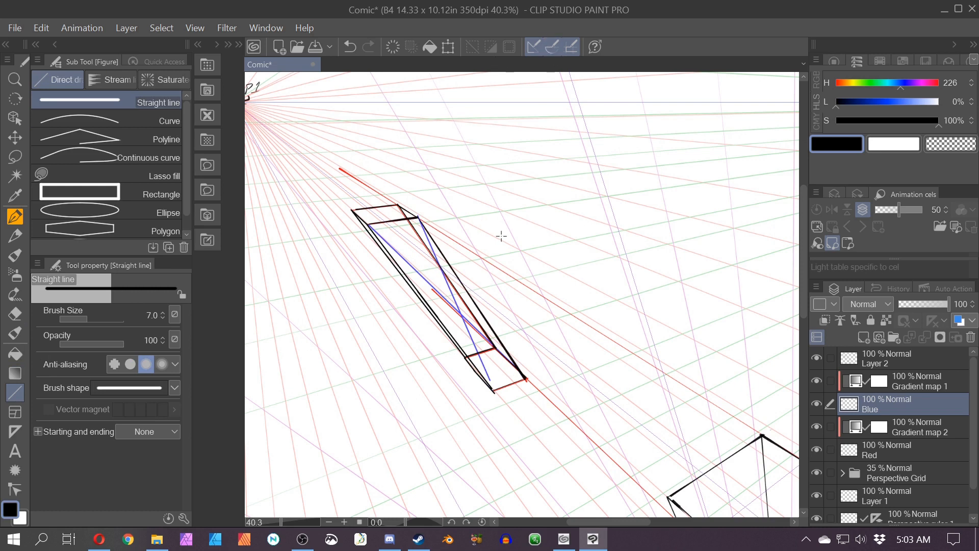
Step: Draw a blue transverse line through the diagonals' crossing point to subdivide the narrow box
mouse_move(439, 315)
mouse_down()
mouse_move(480, 303)
mouse_move(478, 314)
mouse_move(419, 296)
mouse_up()
key(ctrl+z)
key(ctrl+z)
mouse_move(478, 306)
mouse_down()
mouse_move(453, 286)
mouse_move(418, 294)
mouse_up()
Step: Erase the blue diagonals from the narrow box, keeping the subdivision lines
key(e)
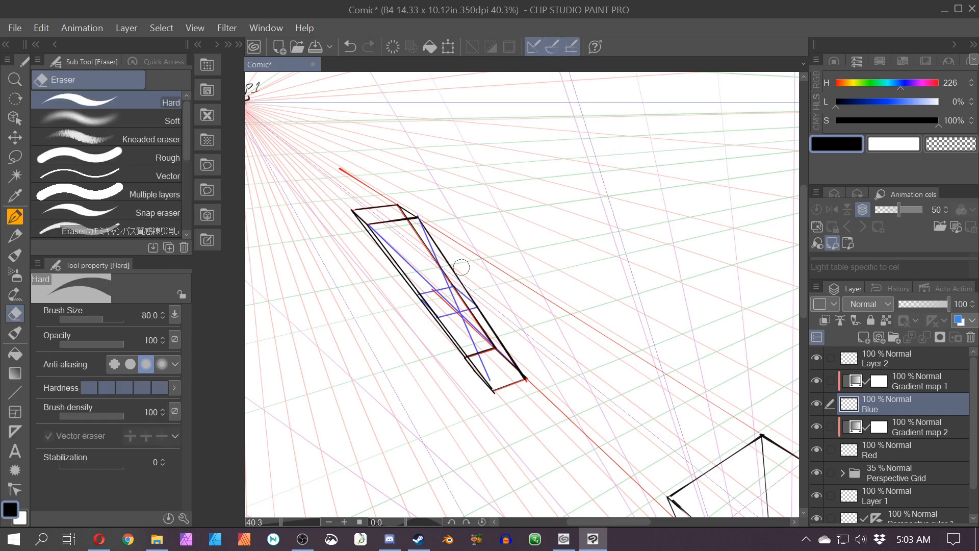
drag(421, 222, 444, 276)
drag(377, 232, 427, 279)
drag(443, 298, 478, 358)
drag(487, 341, 469, 324)
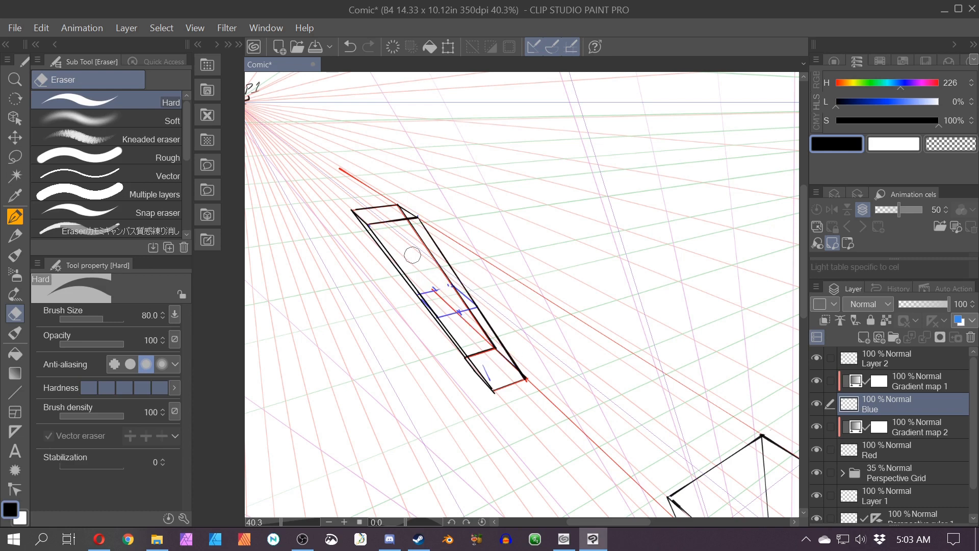
Step: Sketch freehand blue strokes beside the narrow box with the pen, then undo the last strokes
key(p)
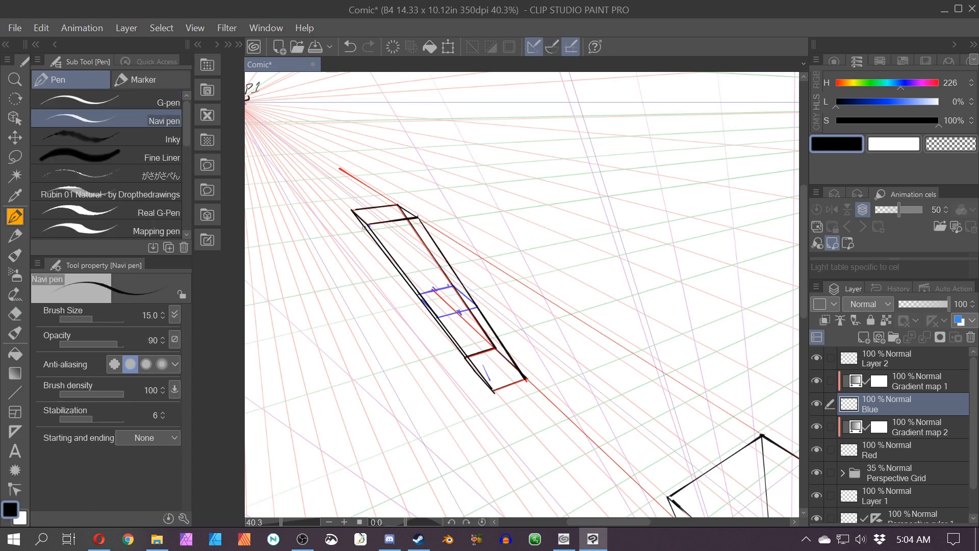
mouse_move(365, 227)
mouse_down()
mouse_move(360, 249)
mouse_move(399, 301)
mouse_move(433, 318)
mouse_move(516, 331)
mouse_up()
drag(509, 287, 449, 402)
drag(552, 341, 427, 341)
key(ctrl+z)
key(ctrl+z)
key(ctrl+z)
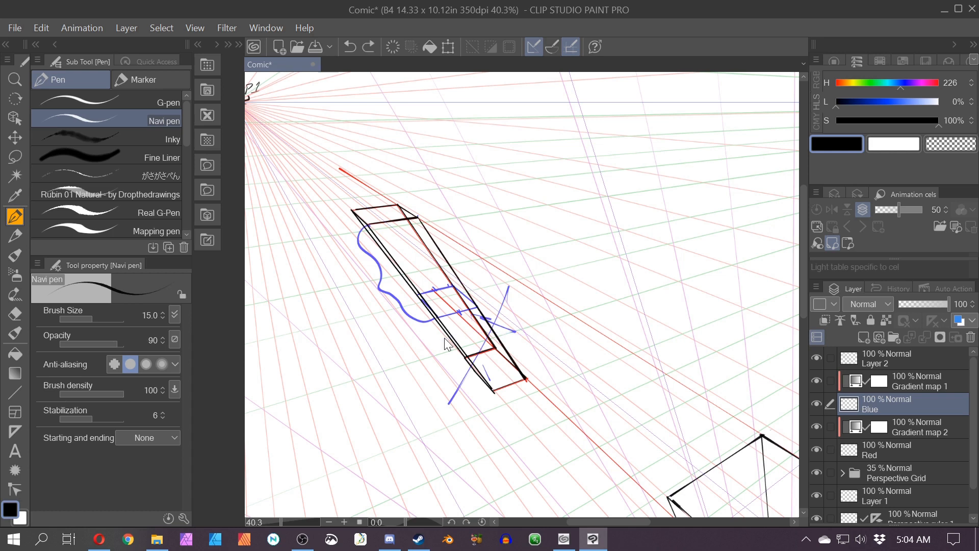
Step: Draw blue guide lines across the large box's lower section, extending one toward the vanishing point
mouse_move(536, 399)
mouse_down()
mouse_move(430, 227)
mouse_move(386, 218)
mouse_up()
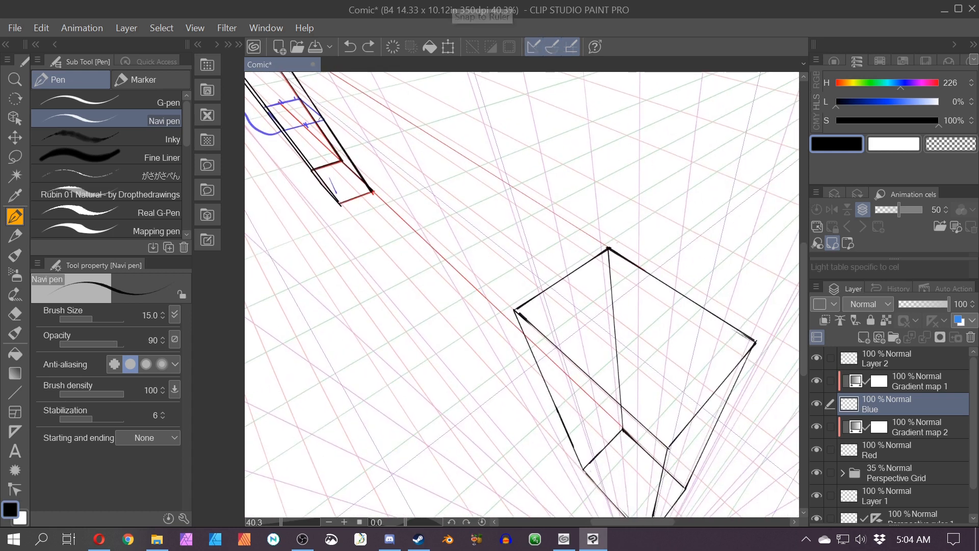
drag(332, 126, 708, 442)
drag(282, 127, 653, 514)
drag(537, 370, 406, 274)
drag(574, 346, 519, 418)
drag(480, 269, 429, 320)
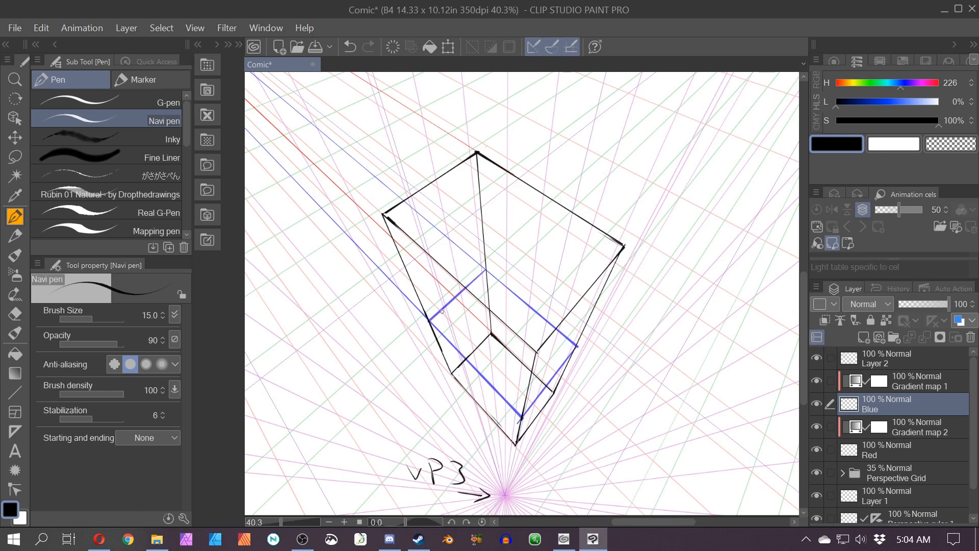
Step: On Layer 2, erase the large box's black lines below the new blue guide lines
scroll(447, 310, down, 1)
drag(508, 357, 607, 350)
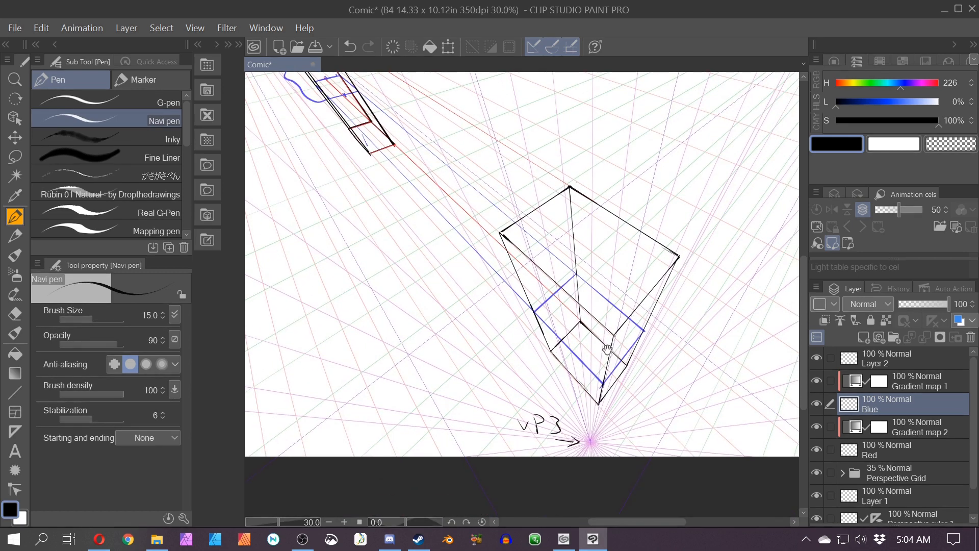
click(878, 363)
key(e)
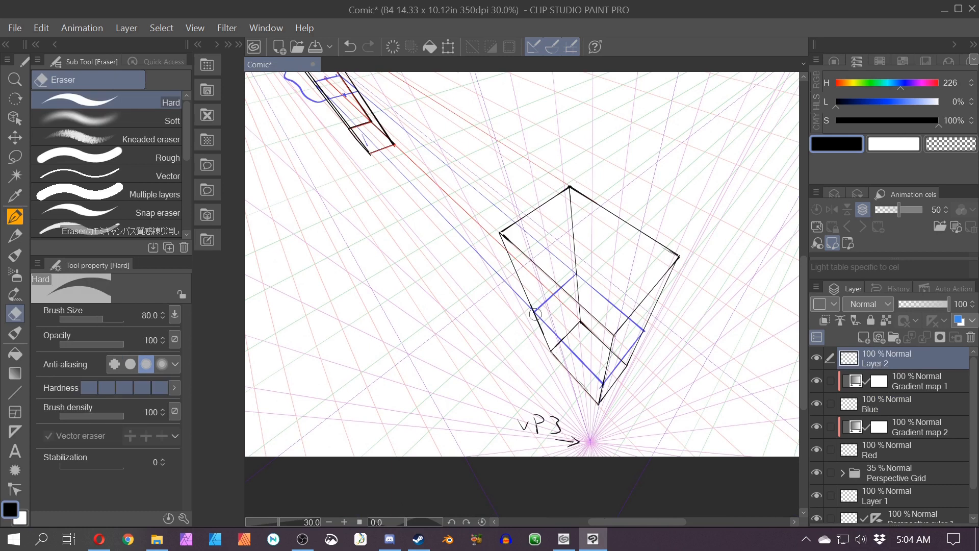
mouse_move(536, 314)
mouse_down()
mouse_move(596, 390)
mouse_move(573, 347)
mouse_move(614, 357)
mouse_move(625, 372)
mouse_move(635, 336)
mouse_move(626, 328)
mouse_up()
drag(580, 292, 577, 282)
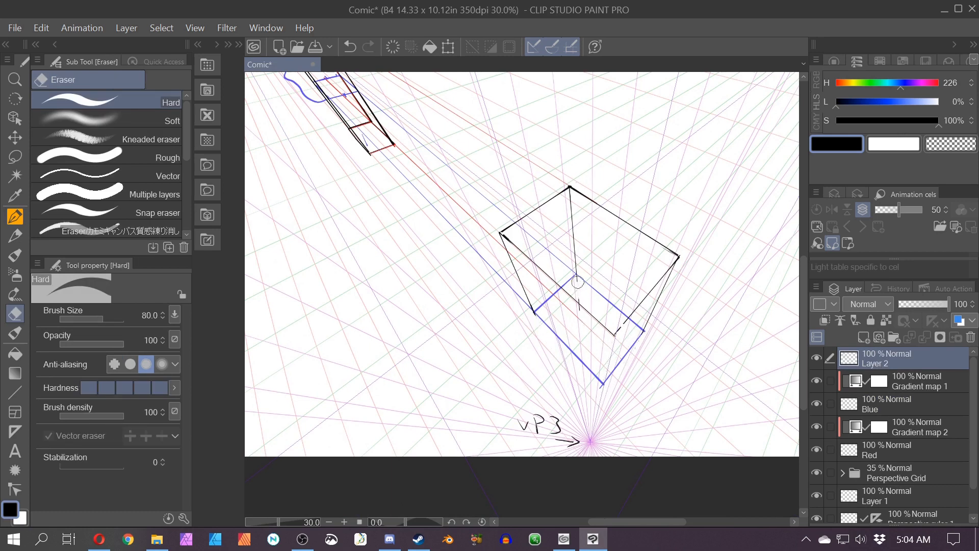
click(579, 305)
Step: Trace the narrow box's new subdivision edge in black on Layer 2
scroll(363, 197, down, 1)
drag(363, 227, 528, 395)
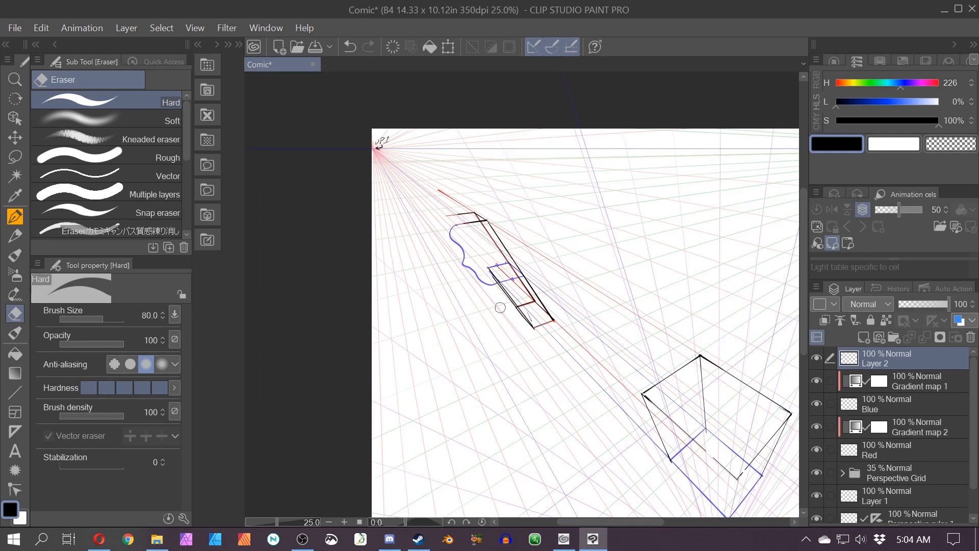
key(p)
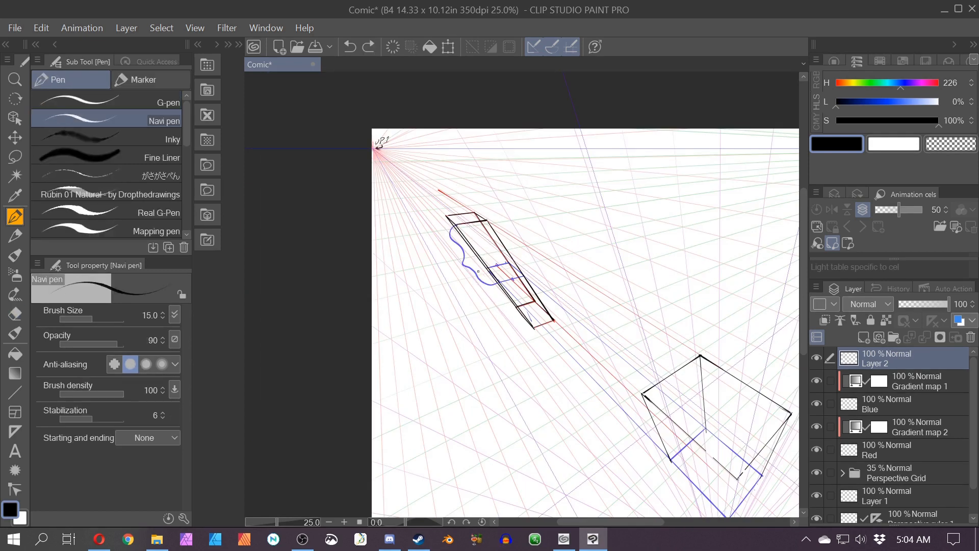
mouse_move(477, 191)
mouse_down()
mouse_move(528, 270)
mouse_move(535, 343)
mouse_move(627, 397)
mouse_move(558, 305)
mouse_move(572, 384)
mouse_up()
key(ctrl+z)
key(e)
scroll(482, 270, up, 4)
key(p)
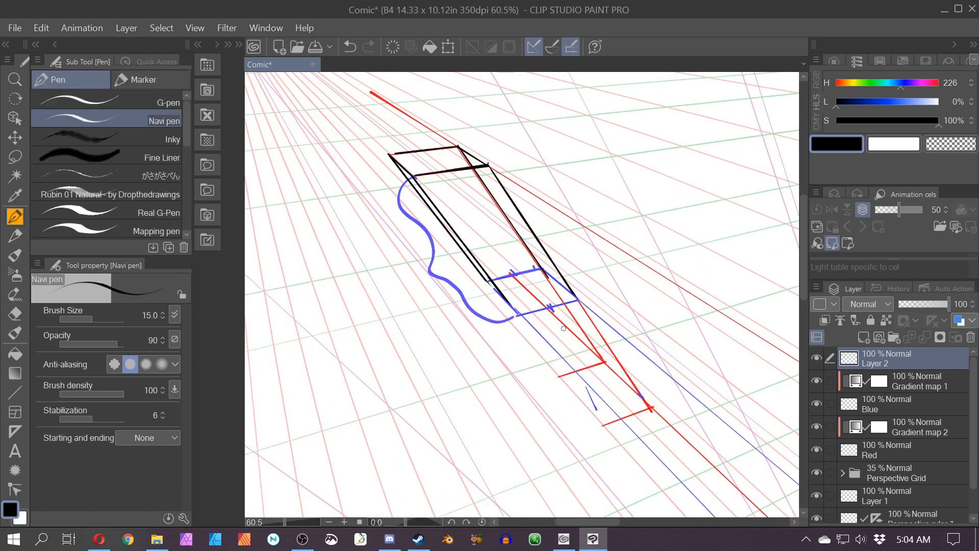
drag(486, 281, 516, 317)
key(ctrl+z)
key(ctrl+z)
mouse_move(489, 281)
mouse_down()
mouse_move(511, 275)
mouse_move(491, 281)
mouse_move(520, 318)
mouse_move(580, 298)
mouse_move(541, 269)
mouse_up()
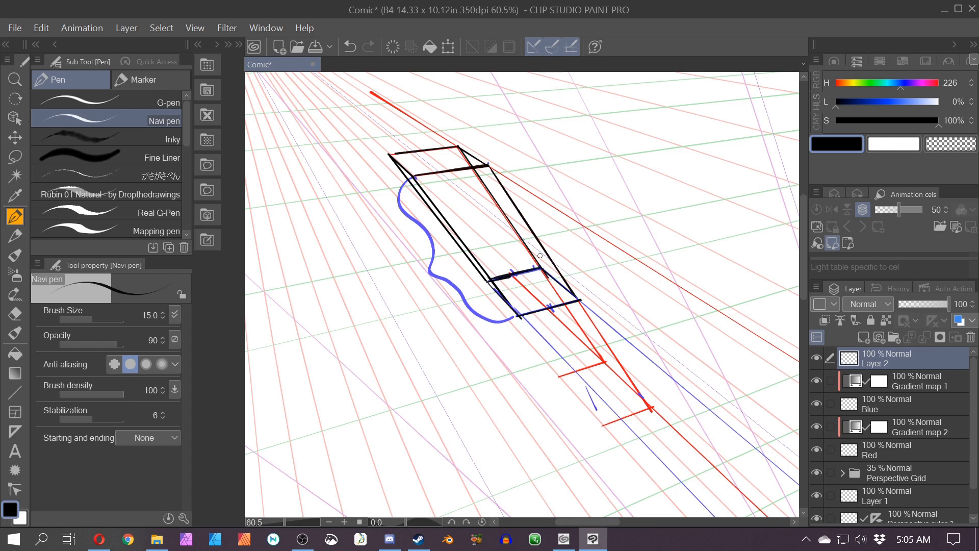
Step: Draw black edges extending the large box upward into a tall box
scroll(540, 256, down, 4)
drag(609, 299, 436, 267)
mouse_move(714, 160)
mouse_down()
mouse_move(488, 135)
mouse_move(535, 330)
mouse_up()
mouse_move(713, 160)
mouse_down()
mouse_move(634, 411)
mouse_move(537, 343)
mouse_up()
drag(488, 135, 621, 127)
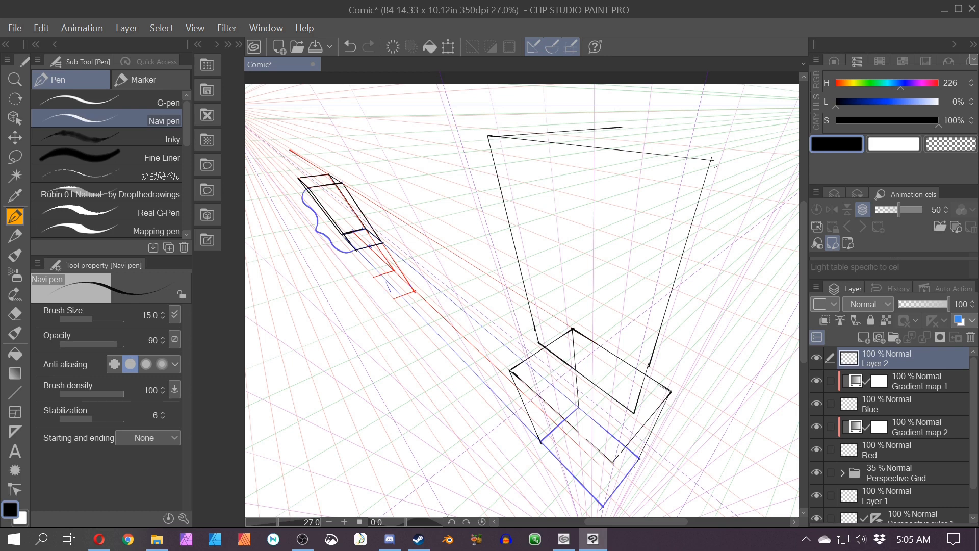
Step: Draw the tall box's back top edge and back vertical edge in black
mouse_move(712, 160)
mouse_down()
mouse_move(760, 146)
mouse_move(578, 133)
mouse_up()
key(ctrl+z)
drag(759, 150, 312, 388)
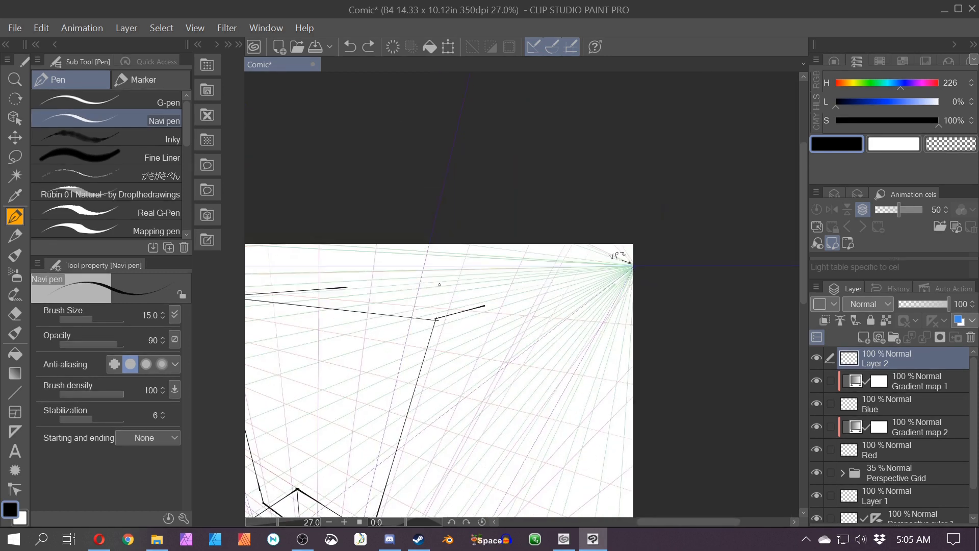
mouse_move(346, 286)
mouse_down()
mouse_move(518, 295)
mouse_move(428, 488)
mouse_up()
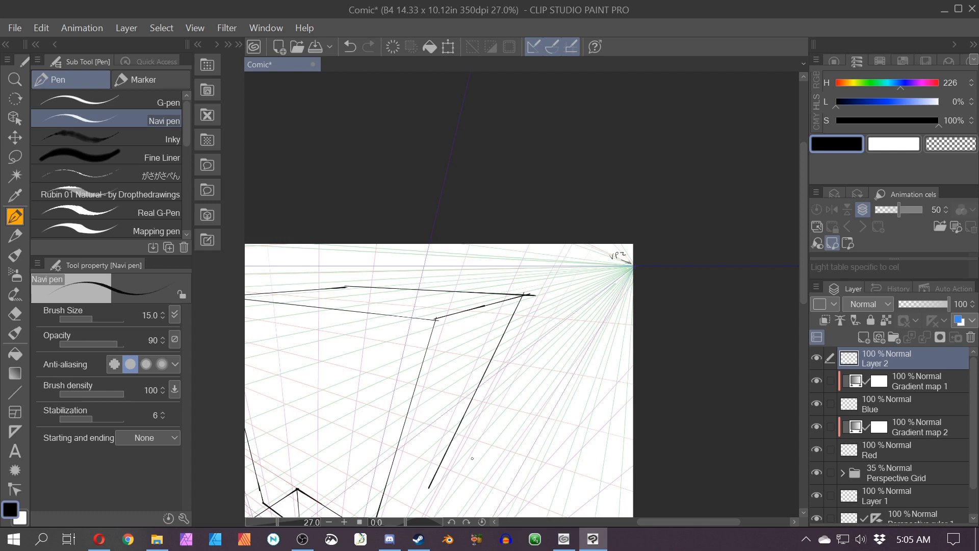
drag(359, 415, 418, 229)
drag(433, 340, 499, 296)
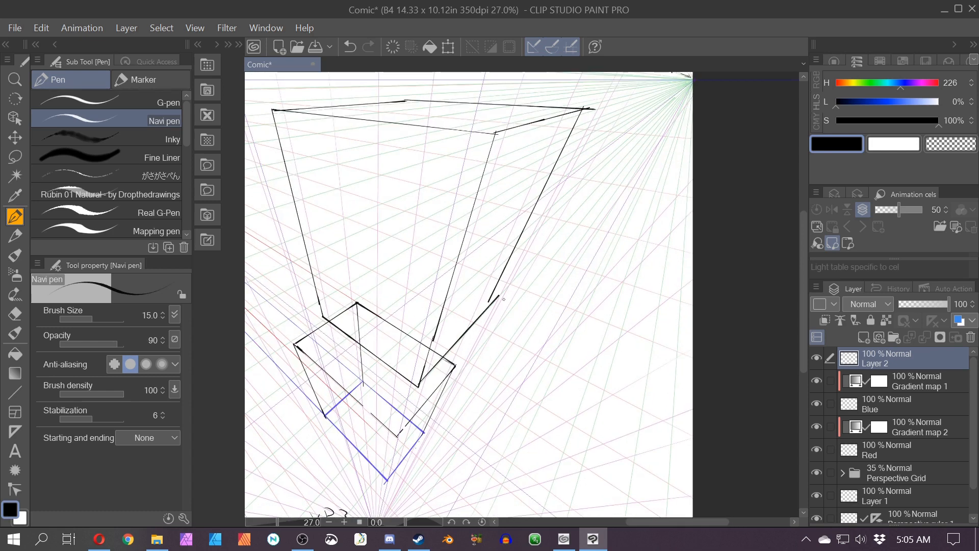
Step: Sketch curved arrow strokes beside the tall box, then undo the last strokes
scroll(492, 294, down, 1)
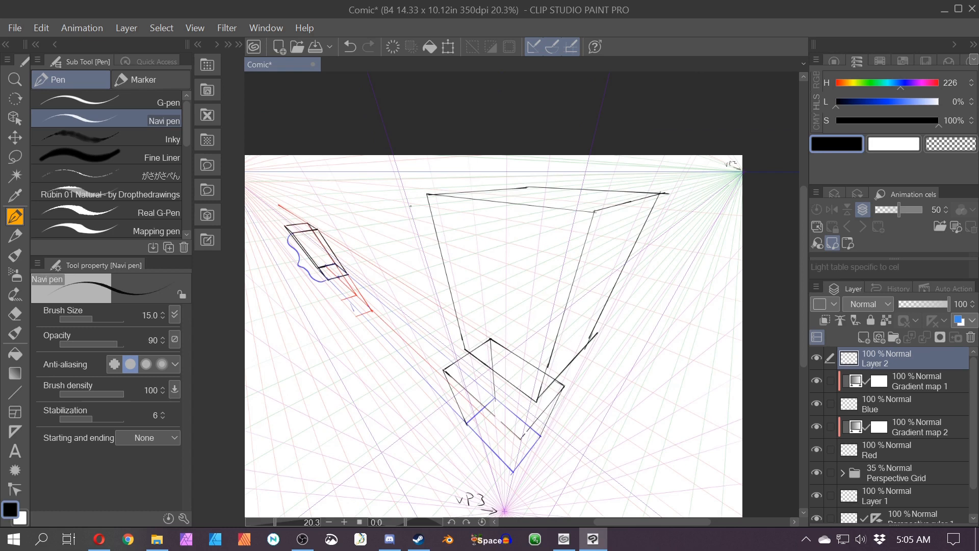
mouse_move(697, 414)
mouse_down()
mouse_move(609, 310)
mouse_move(617, 358)
mouse_up()
drag(411, 312, 434, 401)
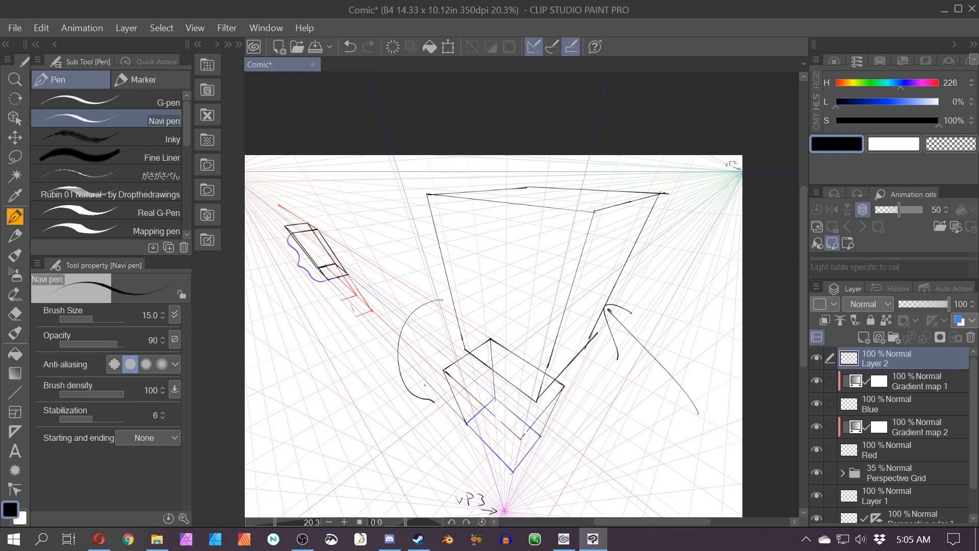
key(ctrl+z)
key(ctrl+z)
Step: On the Blue layer, draw diagonals across the tall box's front face and guide lines toward the vanishing point
click(897, 412)
drag(509, 286, 639, 374)
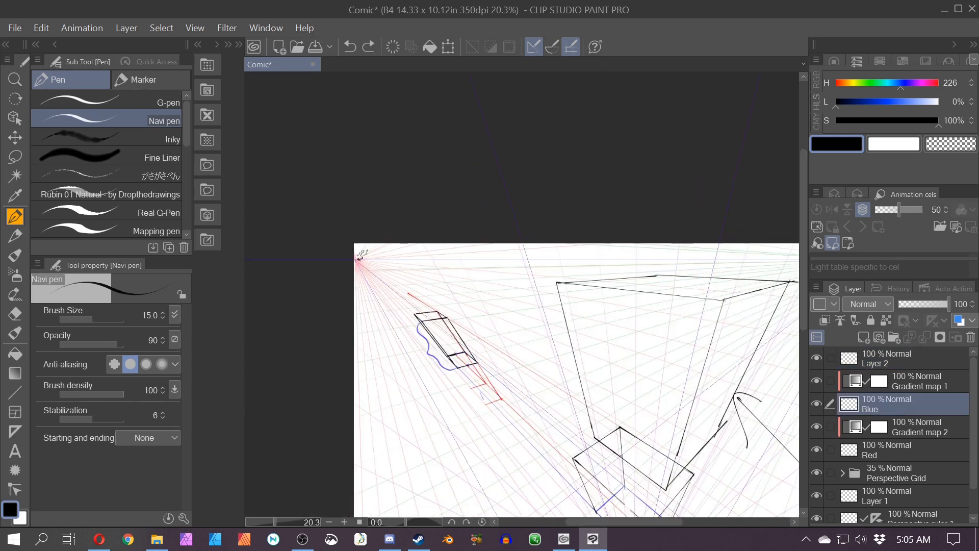
click(552, 47)
drag(617, 453, 440, 323)
drag(570, 284, 392, 264)
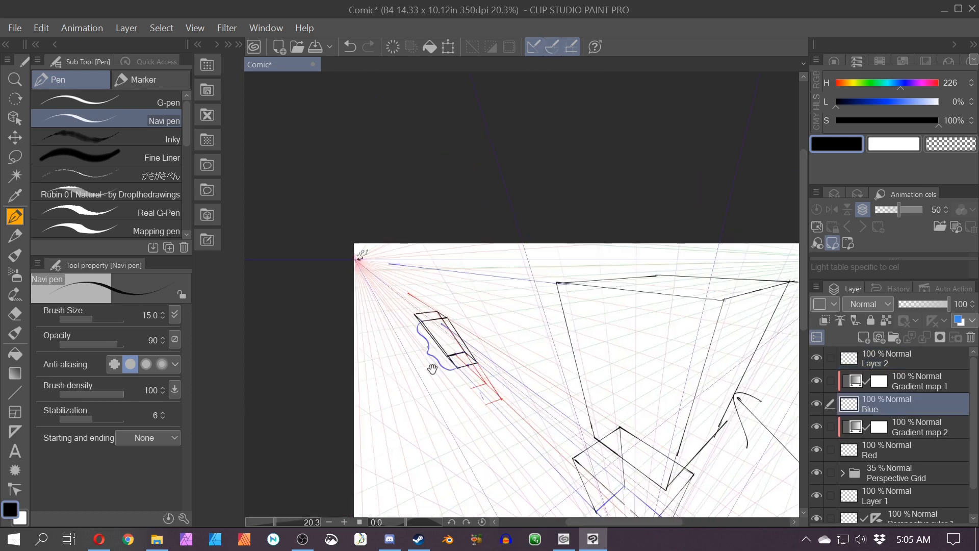
drag(432, 368, 499, 412)
scroll(481, 352, up, 2)
drag(550, 361, 416, 289)
drag(461, 424, 335, 332)
drag(460, 153, 640, 493)
mouse_move(734, 187)
mouse_down()
mouse_move(604, 305)
mouse_move(523, 408)
mouse_up()
mouse_move(568, 359)
mouse_down()
mouse_move(273, 196)
mouse_move(670, 415)
mouse_up()
mouse_move(404, 355)
mouse_down()
mouse_move(501, 375)
mouse_move(431, 357)
mouse_up()
click(760, 190)
shift+click(474, 355)
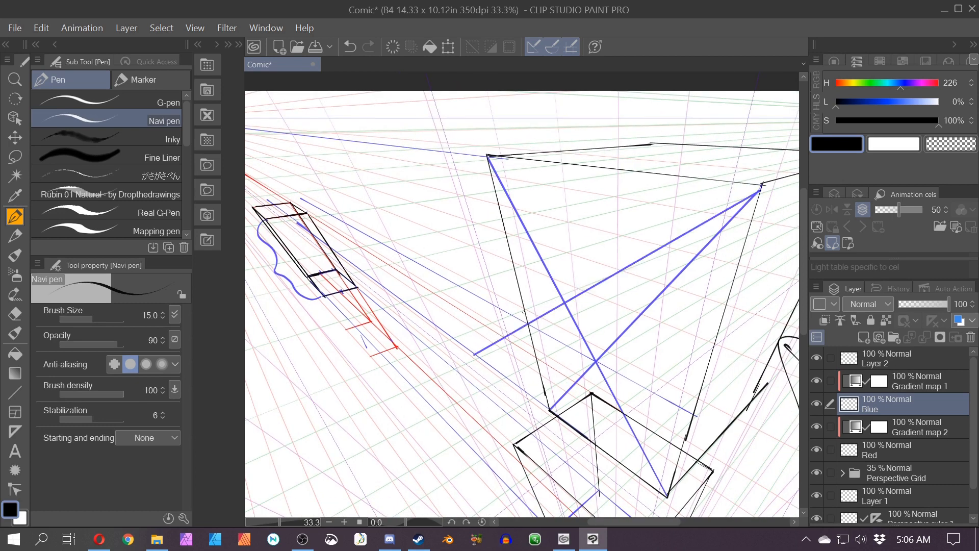
Step: Draw blue zigzag guide lines extending the diagonals leftward to repeat the tall box
shift+click(385, 153)
click(486, 155)
shift+click(421, 316)
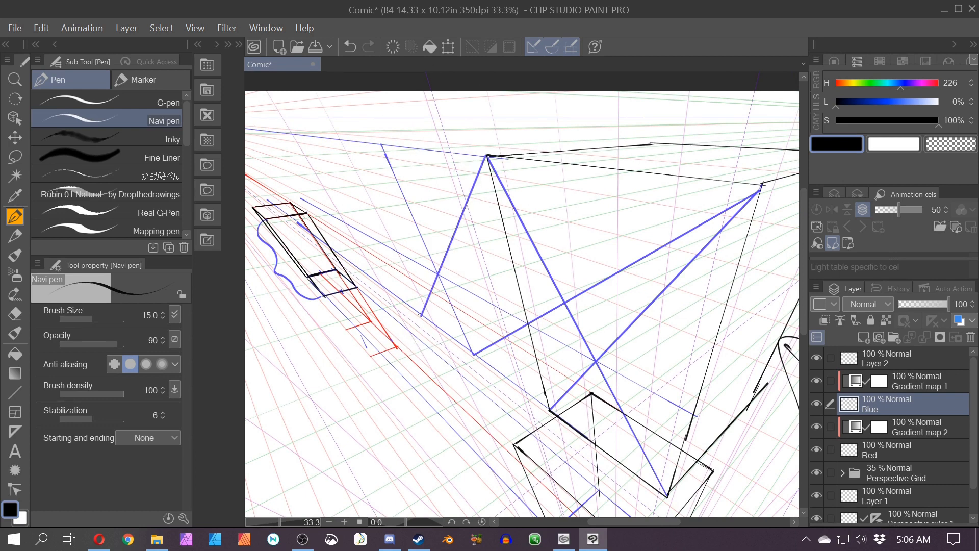
shift+click(322, 133)
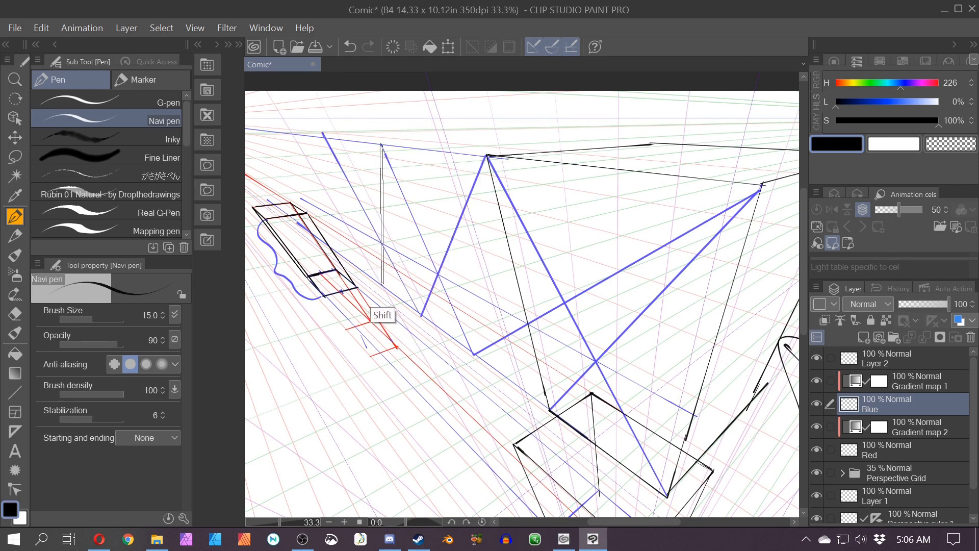
drag(362, 339, 466, 422)
click(484, 367)
shift+click(394, 219)
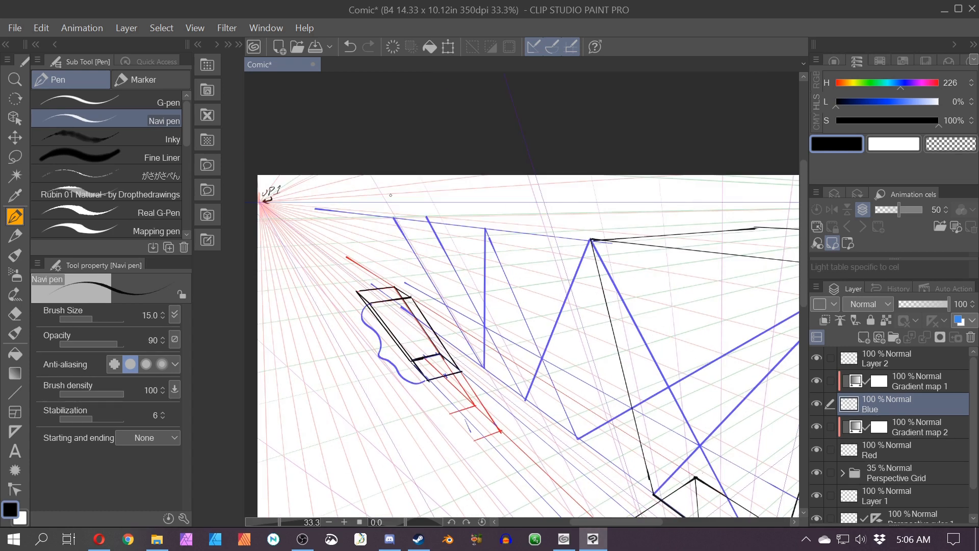
Step: Erase the blue diagonal and zigzag guide lines around the tall and narrow boxes
key(e)
mouse_move(446, 177)
mouse_down()
mouse_move(438, 203)
mouse_move(591, 306)
mouse_move(540, 381)
mouse_move(480, 299)
mouse_move(609, 457)
mouse_move(442, 409)
mouse_up()
scroll(581, 393, down, 1)
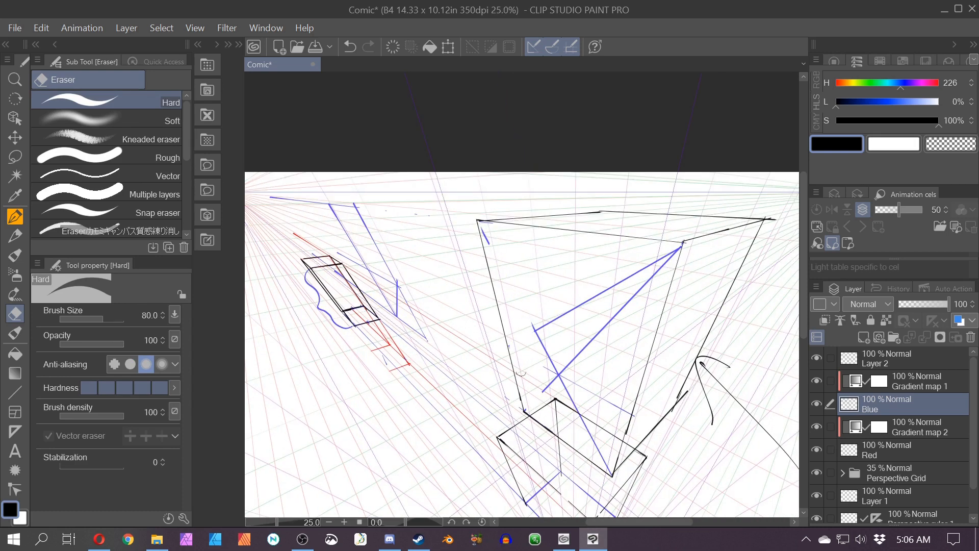
mouse_move(687, 243)
mouse_down()
mouse_move(531, 389)
mouse_move(528, 343)
mouse_move(548, 325)
mouse_move(561, 376)
mouse_move(622, 408)
mouse_move(601, 507)
mouse_up()
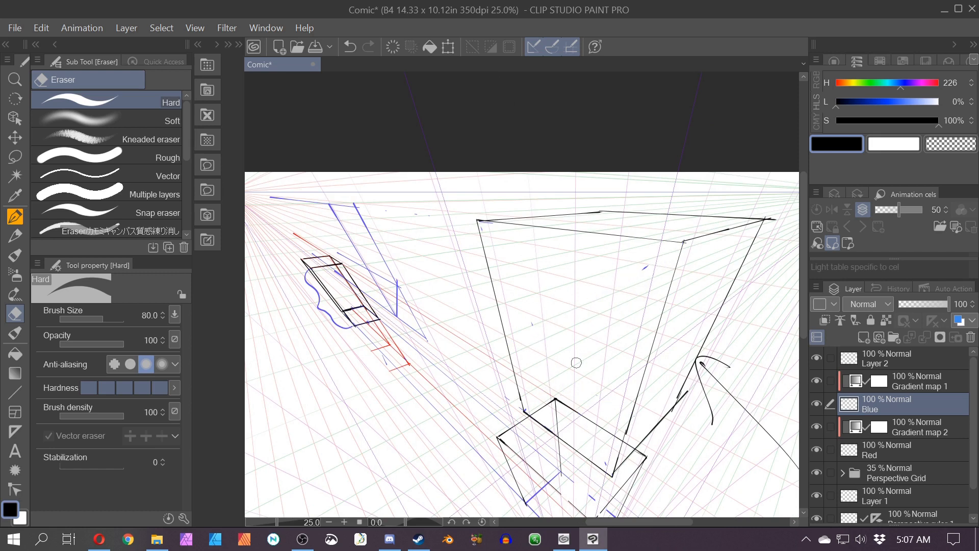
mouse_move(340, 232)
mouse_down()
mouse_move(359, 285)
mouse_move(354, 258)
mouse_move(378, 302)
mouse_move(324, 243)
mouse_move(326, 268)
mouse_move(285, 204)
mouse_move(310, 195)
mouse_move(397, 302)
mouse_move(380, 268)
mouse_move(390, 292)
mouse_up()
Step: Switch to the Red layer after trying and undoing a line across the top
key(p)
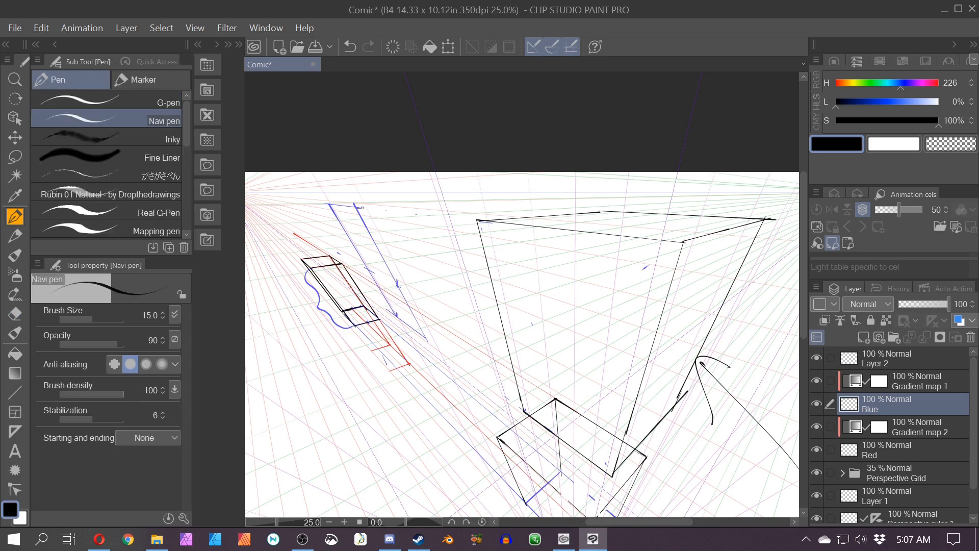
drag(764, 219, 365, 194)
key(ctrl+z)
click(901, 449)
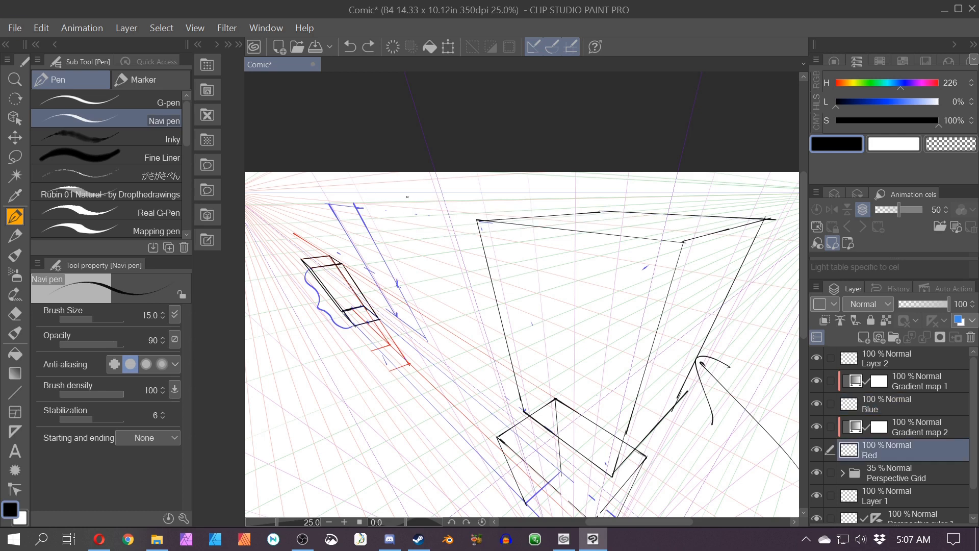
Step: On the Red layer, draw red guide lines along the tall box's top edge and toward the vanishing point
drag(765, 219, 370, 185)
mouse_move(675, 404)
mouse_down()
mouse_move(526, 341)
mouse_move(400, 307)
mouse_move(481, 312)
mouse_up()
Step: On the Blue layer, draw blue guide lines marking the top and sides of a repeated box beside the tall box
click(861, 404)
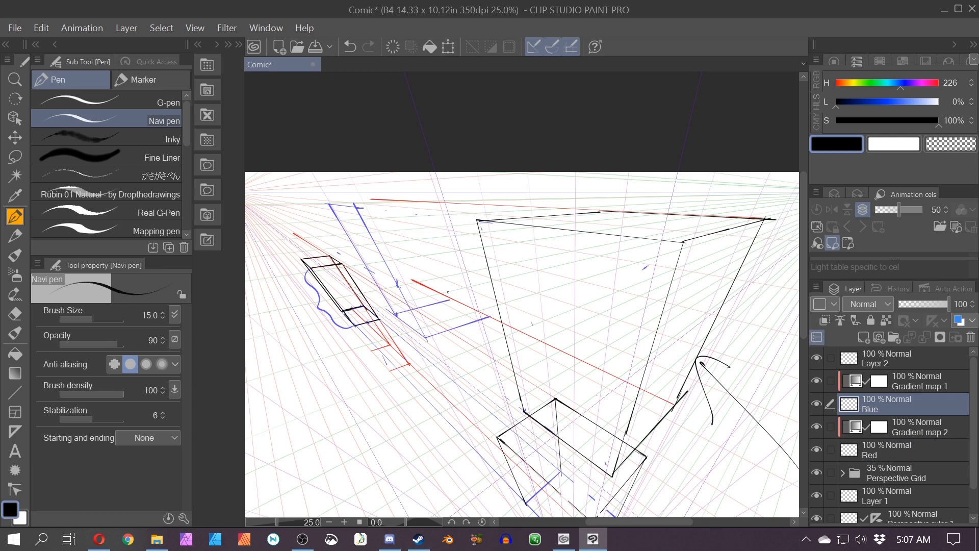
drag(488, 316, 460, 209)
drag(449, 294, 417, 203)
drag(330, 205, 454, 200)
key(ctrl+z)
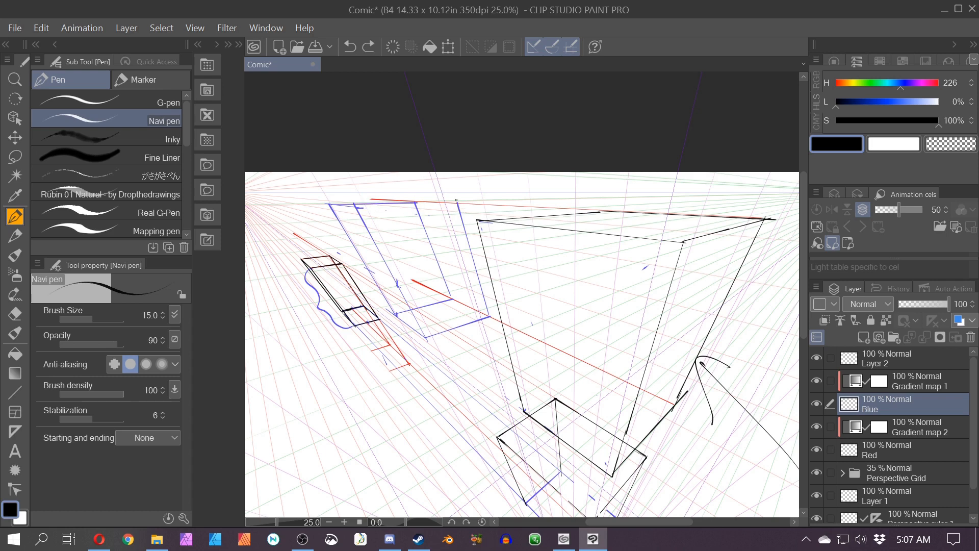
drag(356, 208, 457, 203)
drag(458, 205, 407, 201)
scroll(487, 190, down, 2)
scroll(487, 190, up, 2)
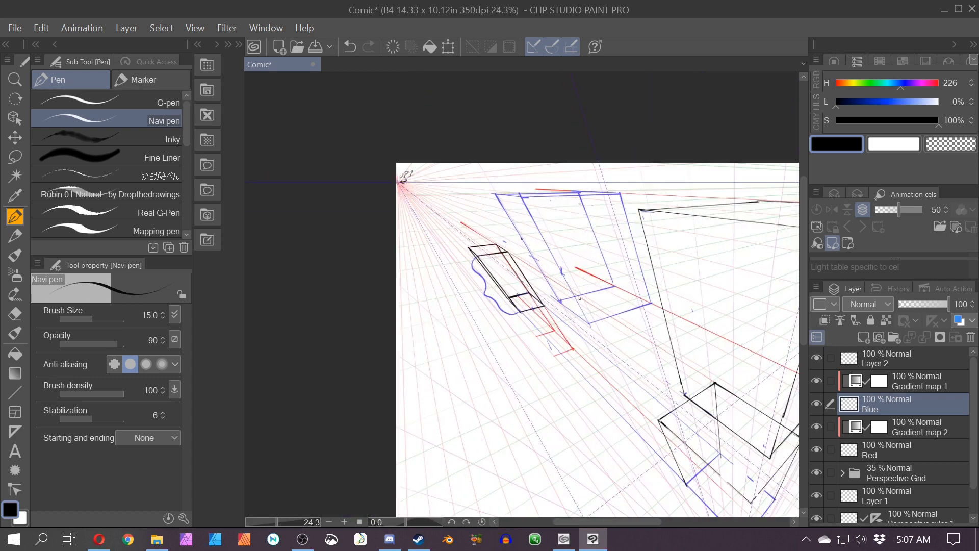
Step: On Layer 2, draw the black outline of the repeated box's front face along the blue guides
click(887, 358)
mouse_move(497, 196)
mouse_down()
mouse_move(556, 300)
mouse_move(589, 325)
mouse_move(550, 253)
mouse_move(587, 322)
mouse_up()
mouse_move(649, 302)
mouse_down()
mouse_move(619, 311)
mouse_move(627, 239)
mouse_move(615, 196)
mouse_move(526, 196)
mouse_up()
drag(518, 198, 612, 196)
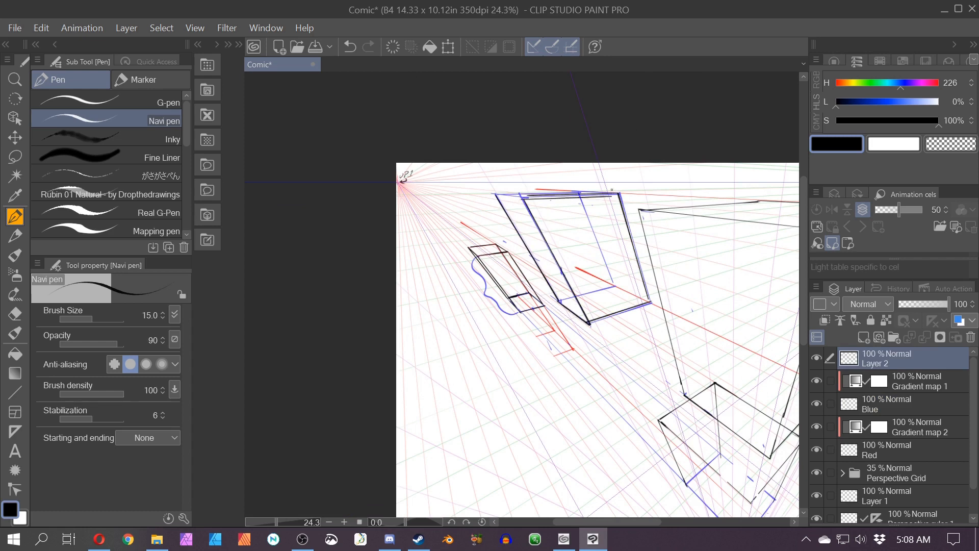
key(ctrl+z)
key(ctrl+z)
mouse_move(522, 197)
mouse_down()
mouse_move(618, 192)
mouse_move(523, 196)
mouse_up()
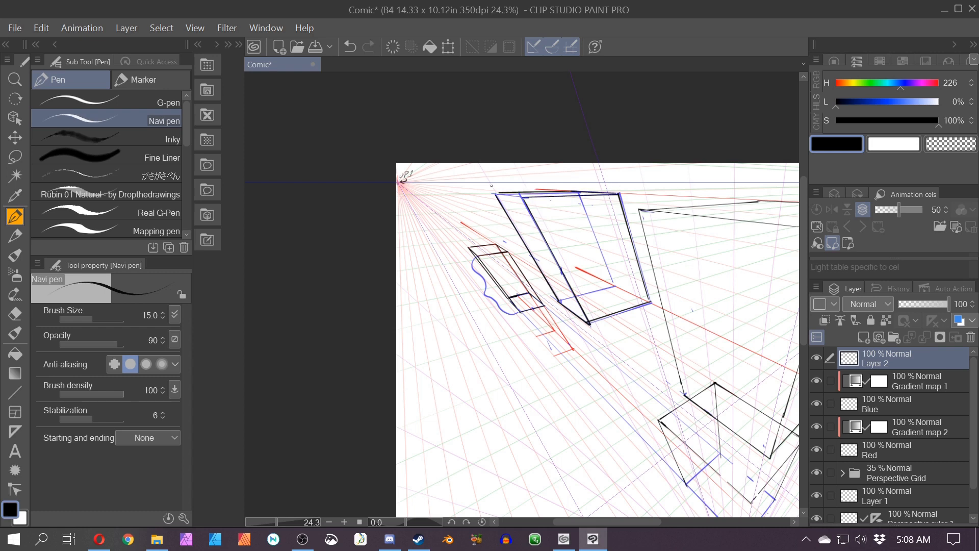
scroll(495, 197, down, 2)
key(ctrl+z)
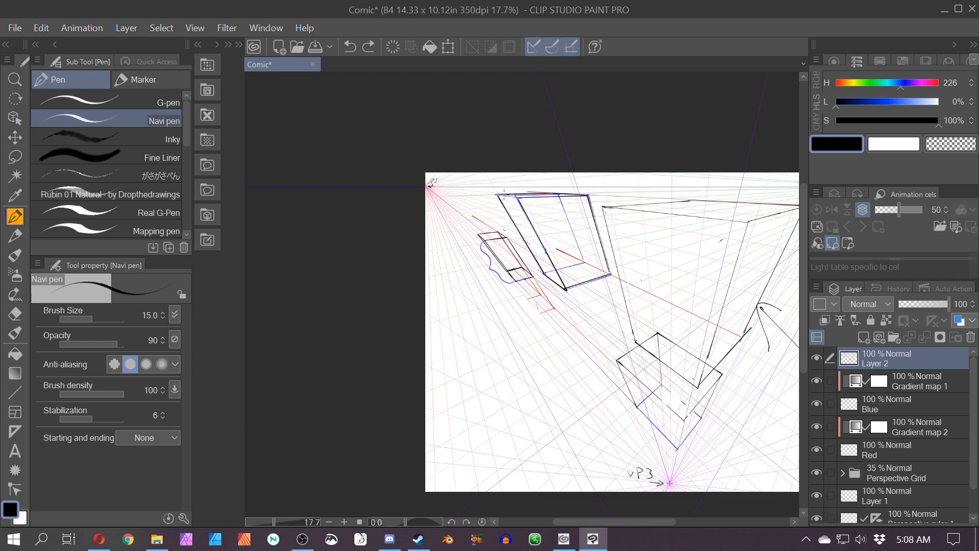
drag(496, 195, 514, 196)
scroll(480, 265, up, 2)
scroll(481, 183, up, 3)
key(ctrl+z)
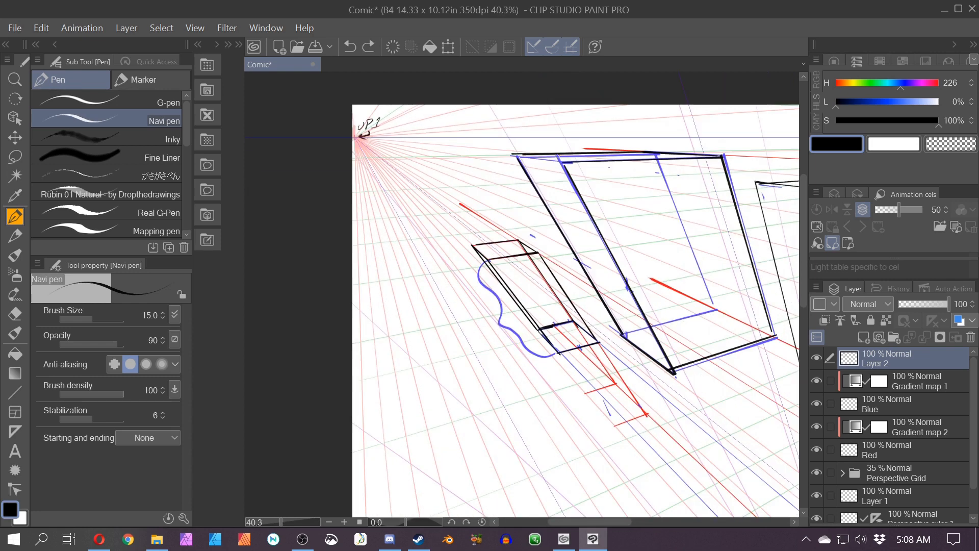
drag(561, 162, 513, 154)
Step: Switch to the Blue layer and try drawing a guide line across the new box, undoing the recent strokes
scroll(513, 148, down, 3)
key(space)
drag(624, 312, 428, 350)
click(861, 395)
key(space)
drag(493, 203, 475, 306)
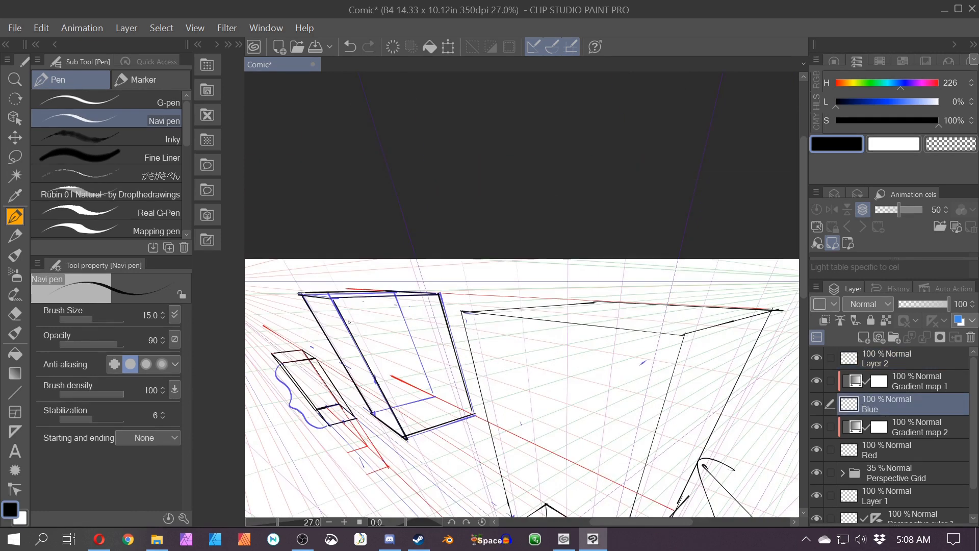
mouse_move(437, 346)
mouse_down()
mouse_move(545, 322)
mouse_move(527, 366)
mouse_up()
click(553, 46)
key(ctrl+z)
key(ctrl+z)
key(ctrl+z)
key(ctrl+z)
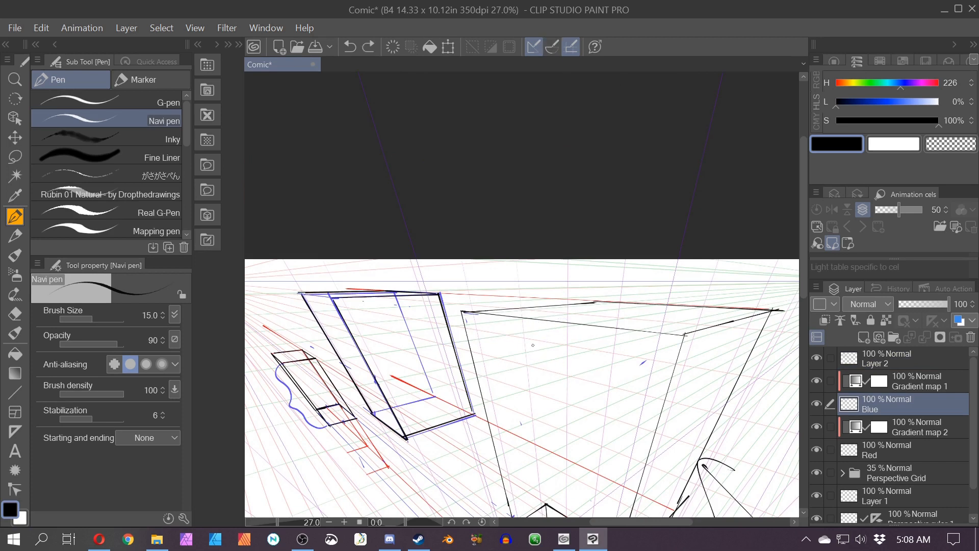
Step: Try drawing blue diagonals across the new box's front face, then undo them
scroll(408, 382, up, 5)
key(space)
drag(404, 398, 414, 374)
drag(278, 196, 537, 408)
drag(413, 453, 474, 186)
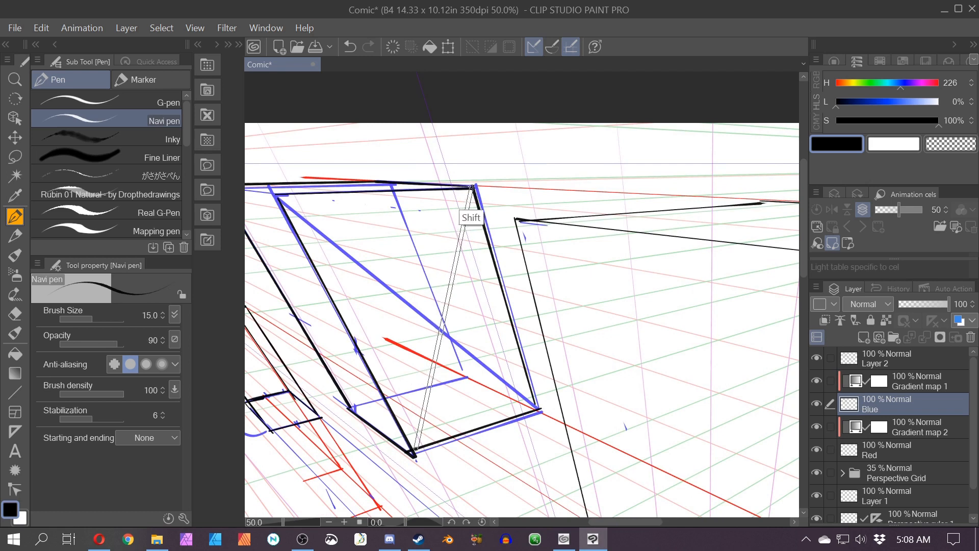
drag(440, 326, 392, 191)
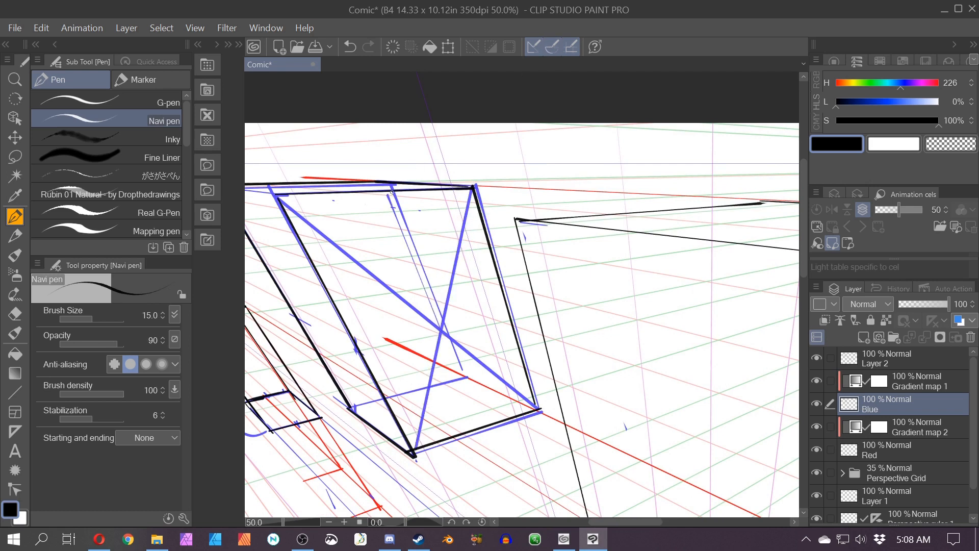
key(ctrl+z)
key(ctrl+z)
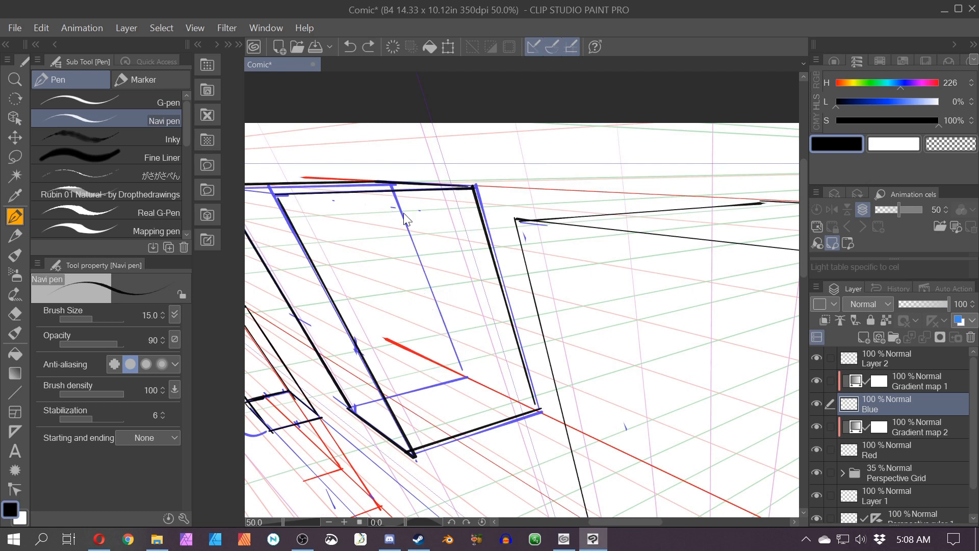
Step: On the Red layer, draw diagonals across the new box's front face and vertical lines through their crossings to subdivide it
click(851, 447)
drag(277, 194, 538, 410)
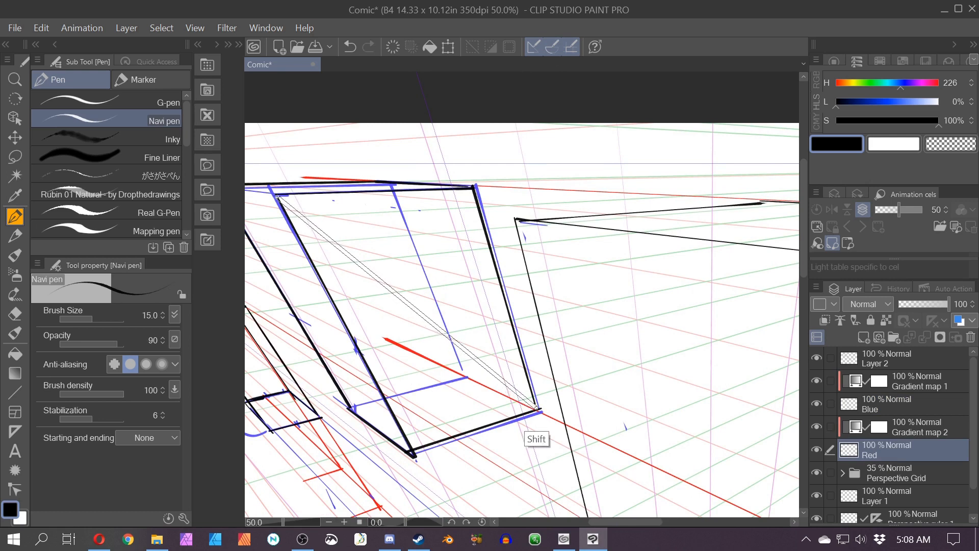
drag(474, 186, 413, 451)
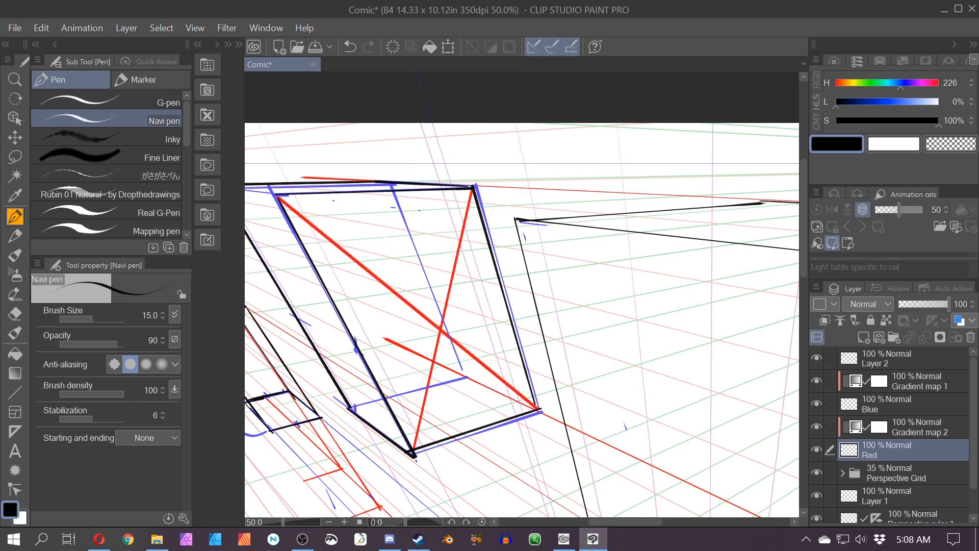
drag(439, 327, 389, 194)
drag(440, 330, 478, 426)
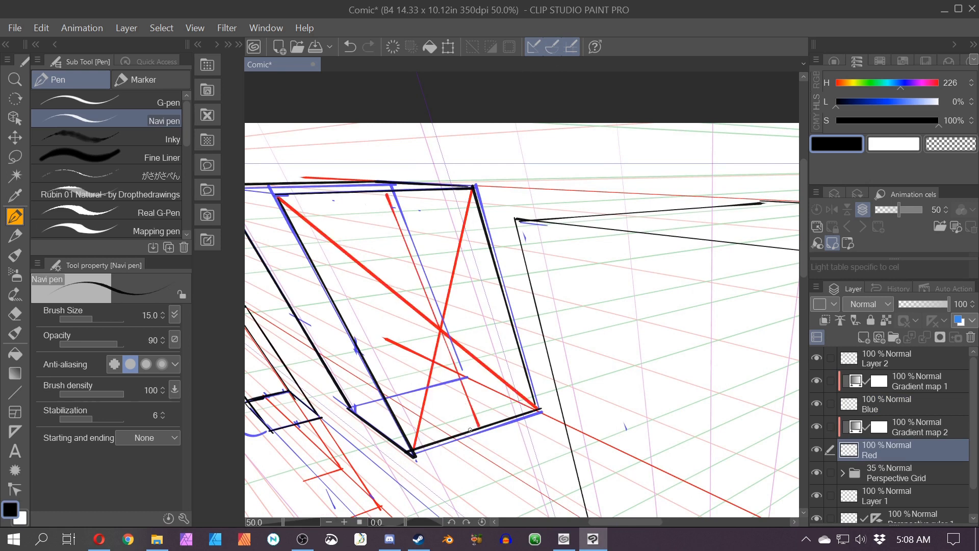
click(389, 191)
shift+click(538, 410)
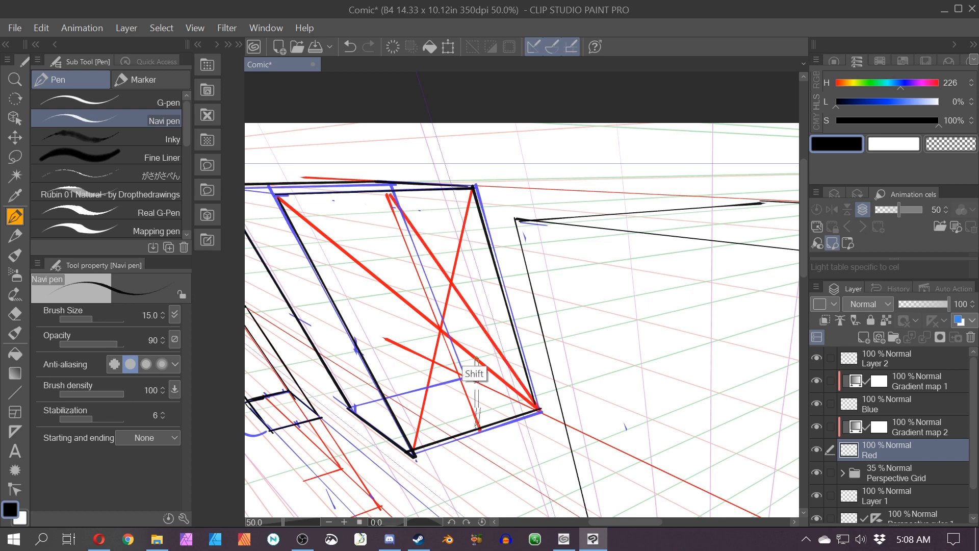
shift+click(471, 187)
drag(474, 313, 435, 200)
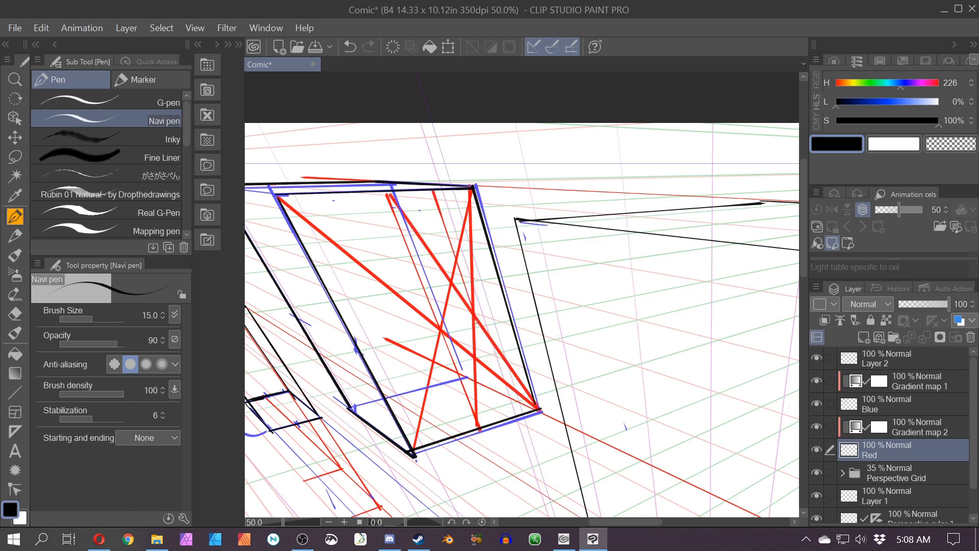
mouse_move(475, 321)
mouse_down()
mouse_move(507, 415)
mouse_move(424, 431)
mouse_up()
Step: On the Blue layer, draw horizontal guide lines from the subdivision points toward the vanishing point and along the top
click(858, 402)
mouse_move(496, 324)
mouse_down()
mouse_move(389, 345)
mouse_move(513, 401)
mouse_up()
key(ctrl+z)
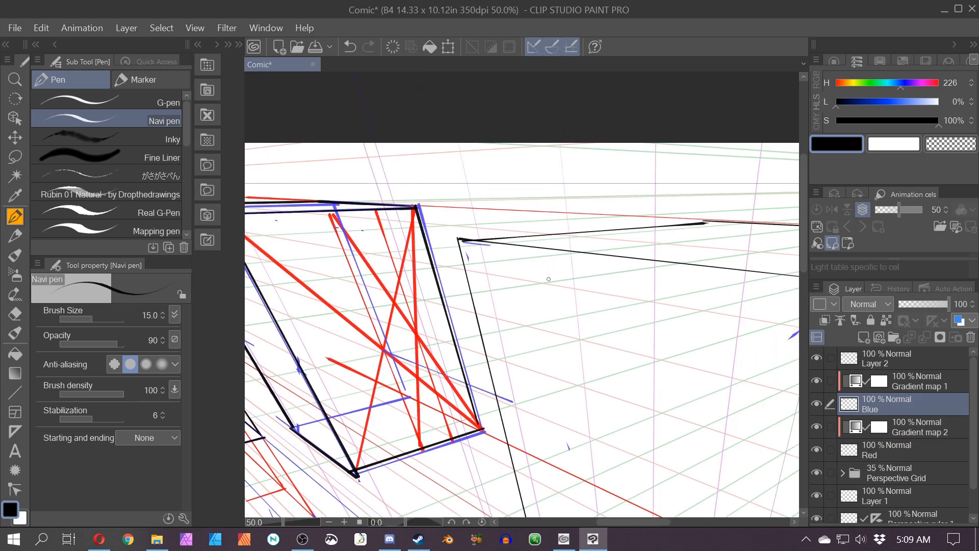
key(ctrl+z)
drag(382, 348, 520, 322)
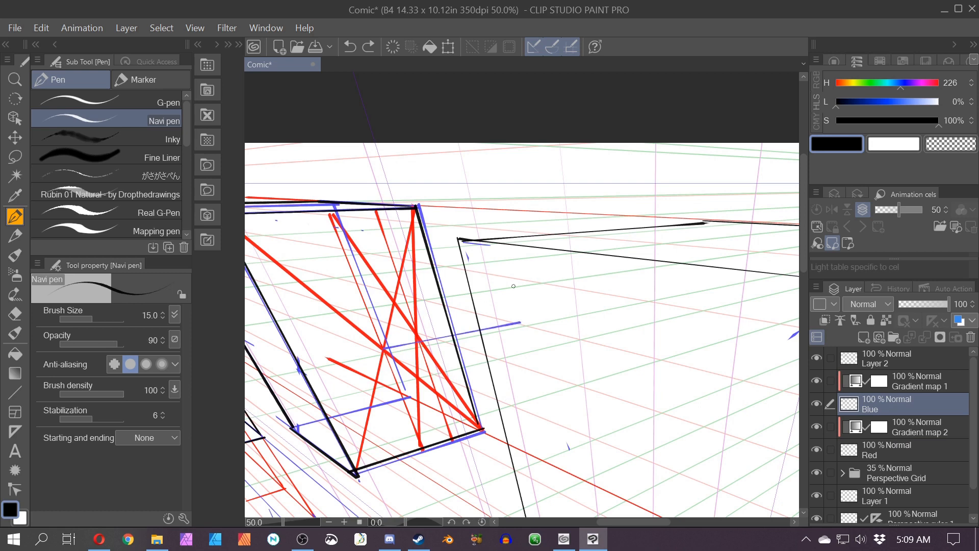
drag(386, 348, 625, 303)
drag(483, 429, 590, 394)
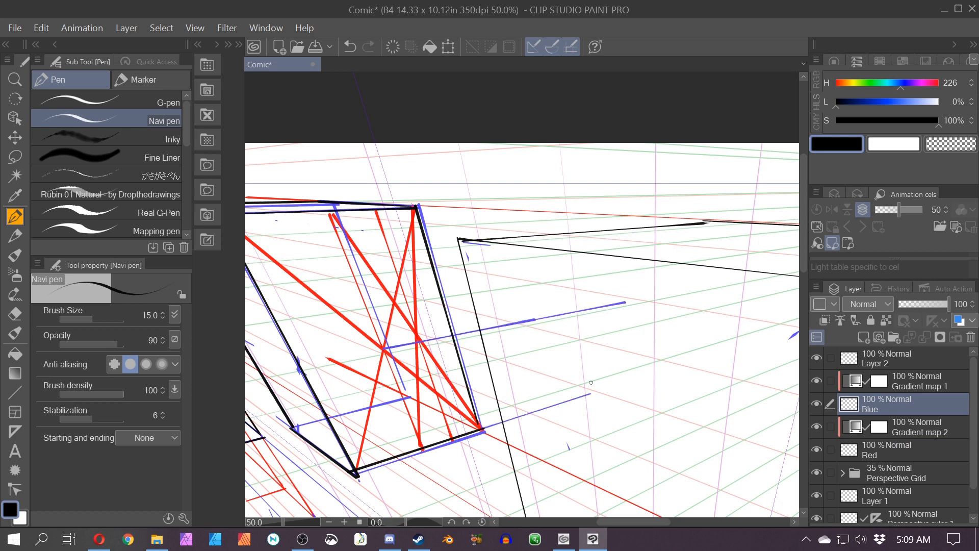
drag(421, 206, 555, 203)
Step: Toggle the perspective snapping and draw a blue diagonal line across the subdivided face
click(554, 46)
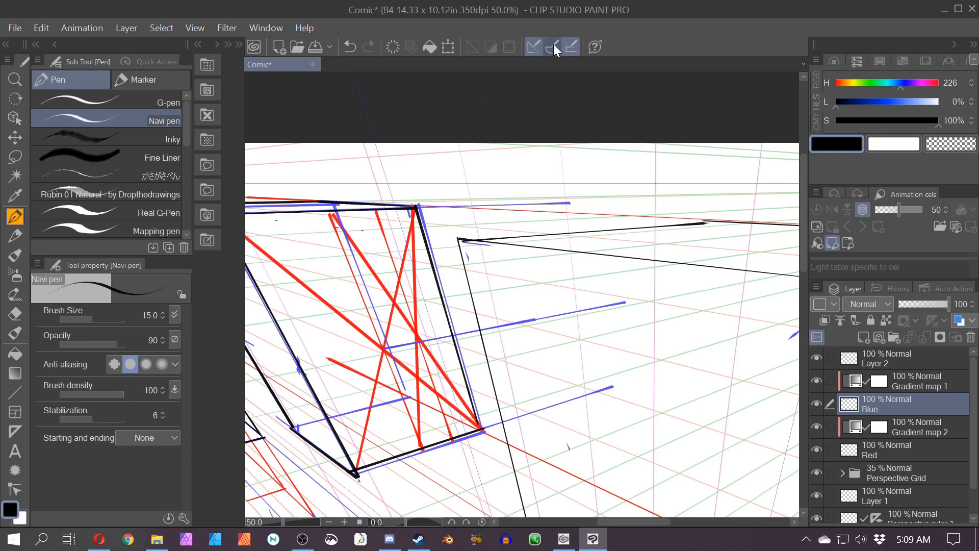
mouse_move(372, 198)
mouse_down()
mouse_move(385, 207)
mouse_move(369, 215)
mouse_up()
key(ctrl+z)
click(378, 210)
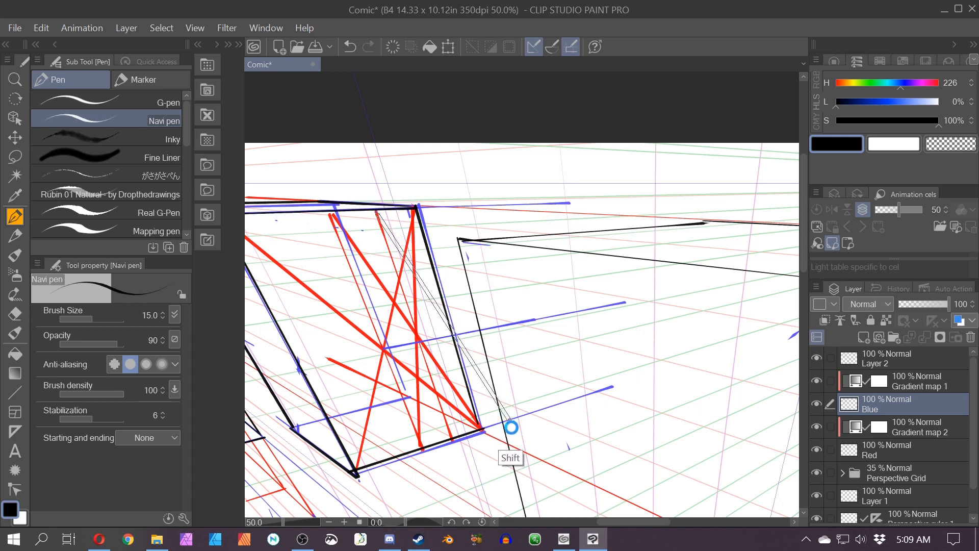
shift+click(509, 423)
Step: On Layer 2, draw the black vertical and top edges of the next repeated box segment
click(875, 363)
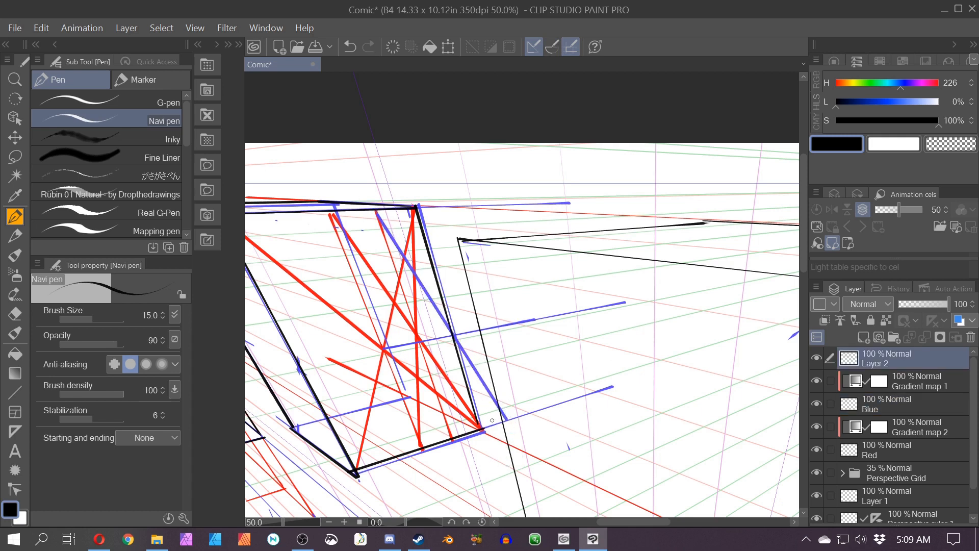
mouse_move(468, 432)
mouse_down()
mouse_move(509, 420)
mouse_move(464, 202)
mouse_move(363, 195)
mouse_up()
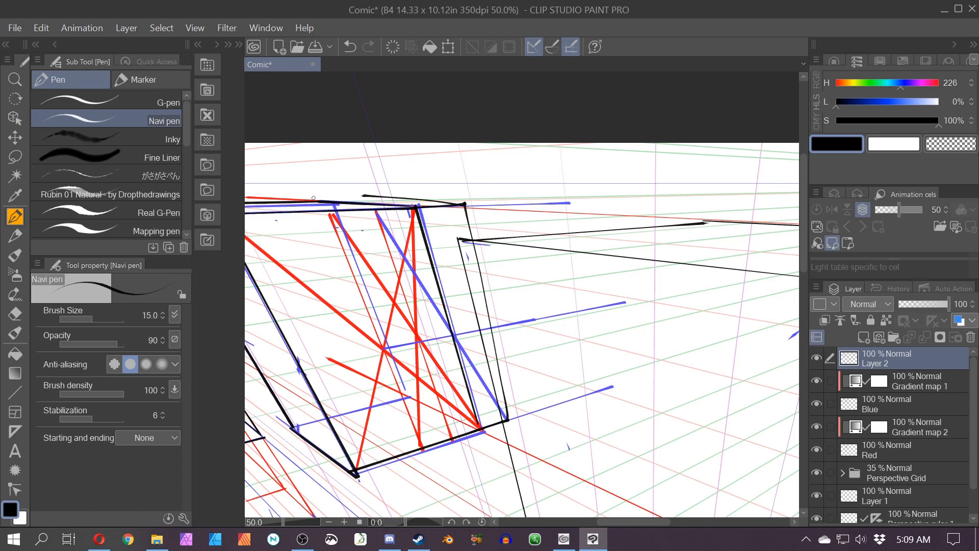
key(ctrl+z)
key(ctrl+z)
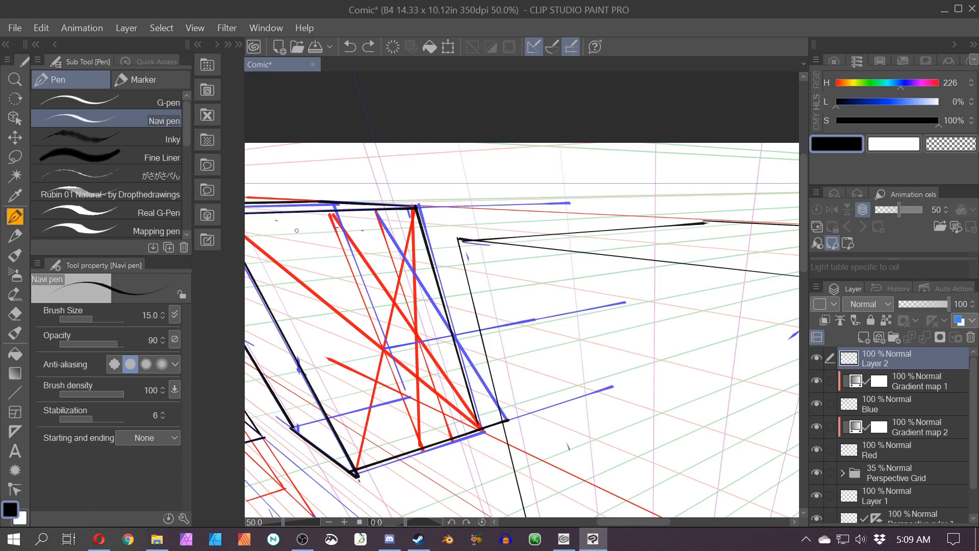
click(552, 46)
drag(509, 419, 457, 205)
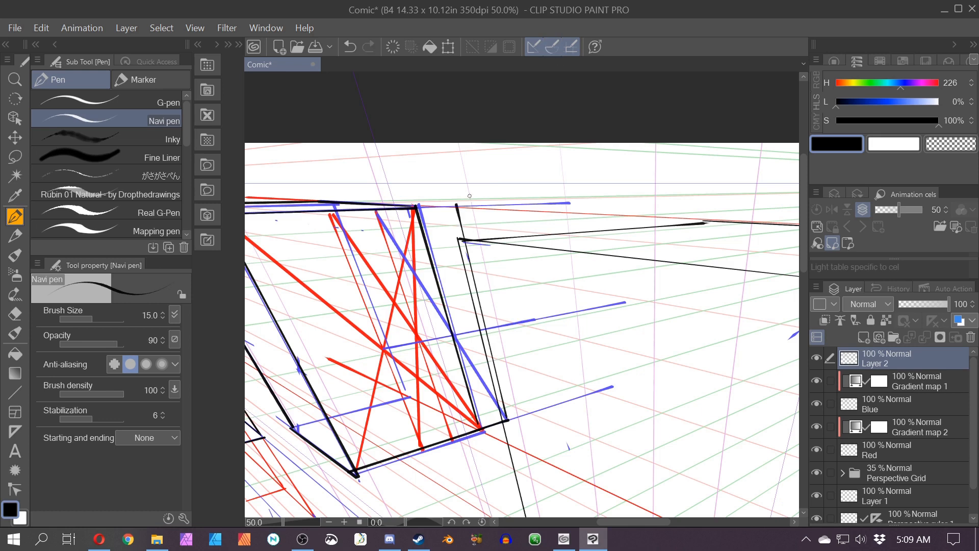
mouse_move(308, 203)
mouse_down()
mouse_move(399, 201)
mouse_move(383, 200)
mouse_up()
drag(456, 207, 378, 200)
scroll(342, 182, down, 3)
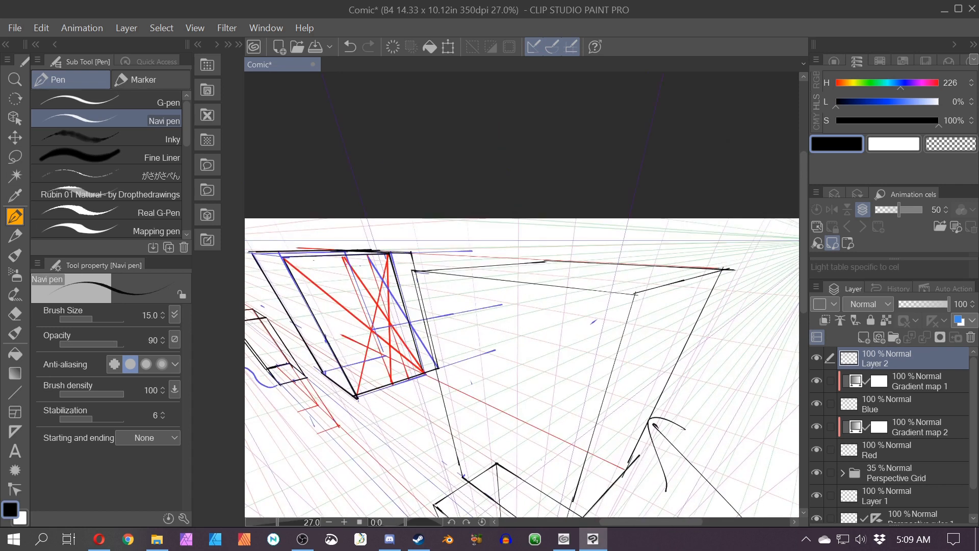
drag(437, 337, 582, 351)
scroll(583, 350, up, 1)
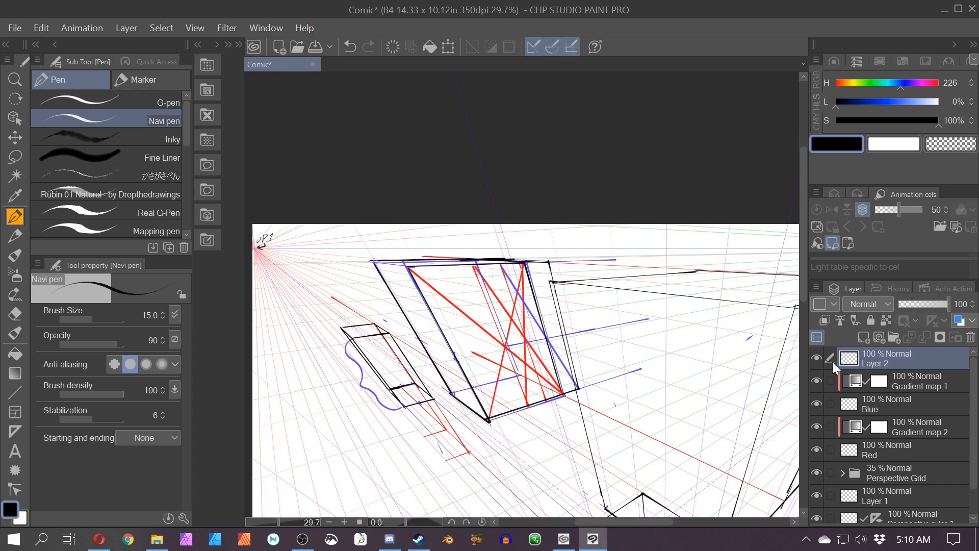
Step: Hide the gradient map, Blue and Red guide layers to check the black linework
click(817, 382)
click(816, 382)
click(815, 403)
click(815, 449)
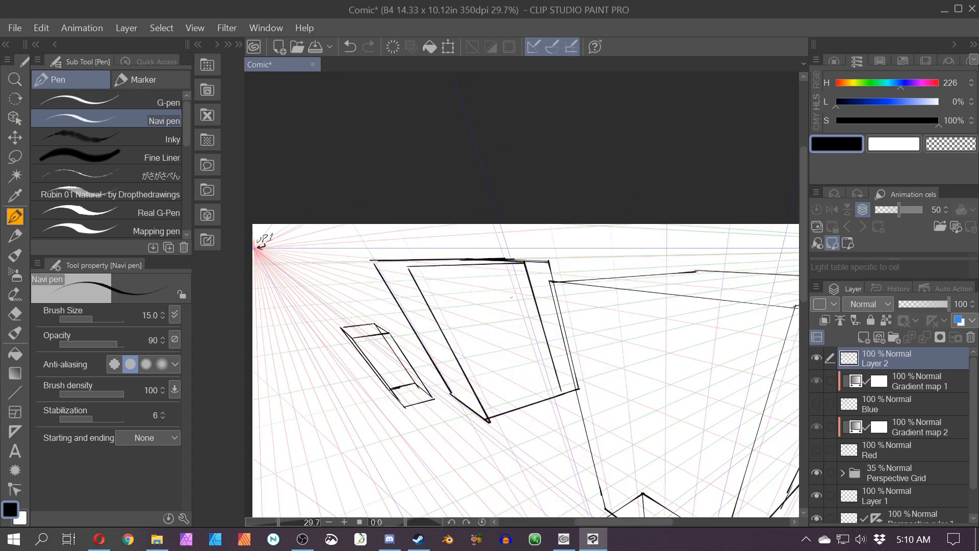
Step: Erase a stray stroke along the new box's top edge with the eraser, then return to the pen
scroll(511, 297, up, 4)
key(e)
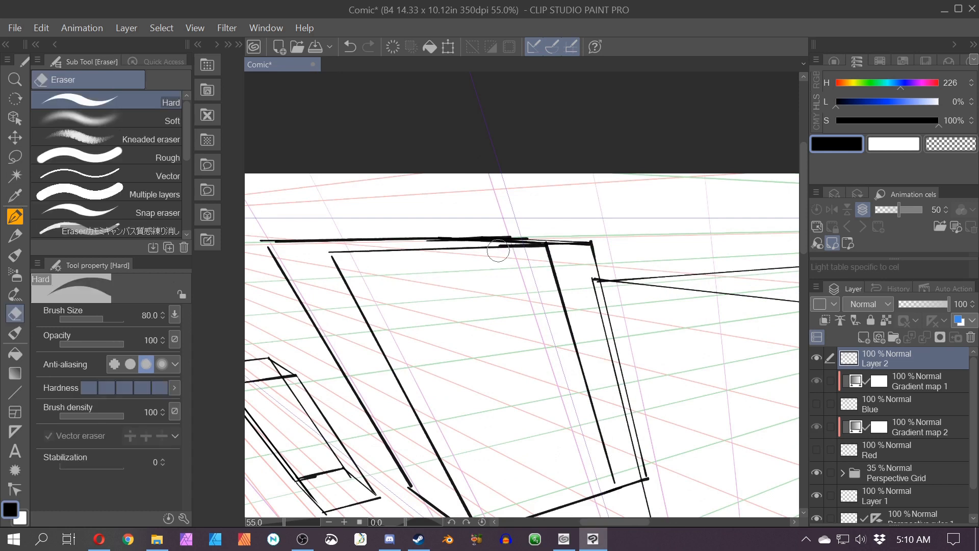
drag(550, 255, 614, 470)
scroll(589, 449, down, 5)
key(p)
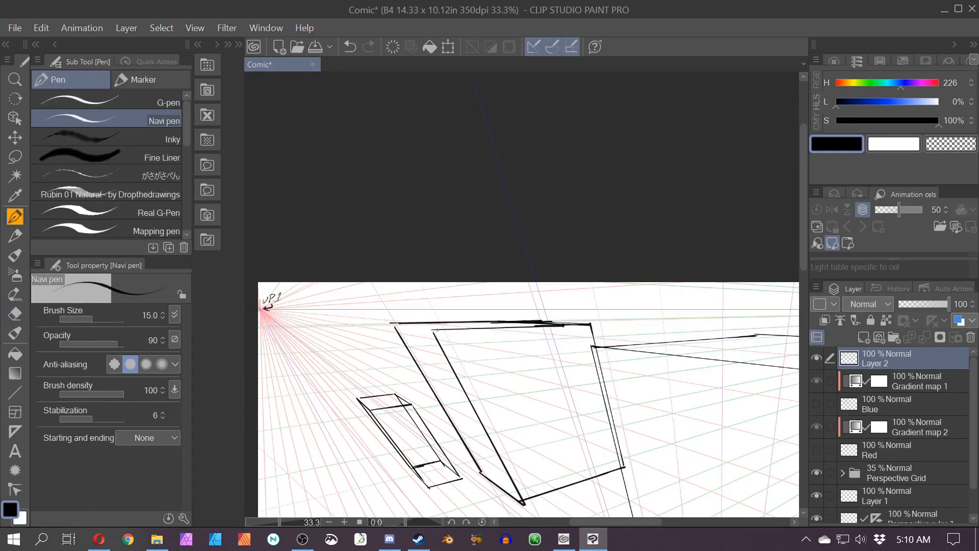
Step: Show the Red and Blue guide layers again
drag(432, 332, 394, 326)
drag(500, 425, 339, 350)
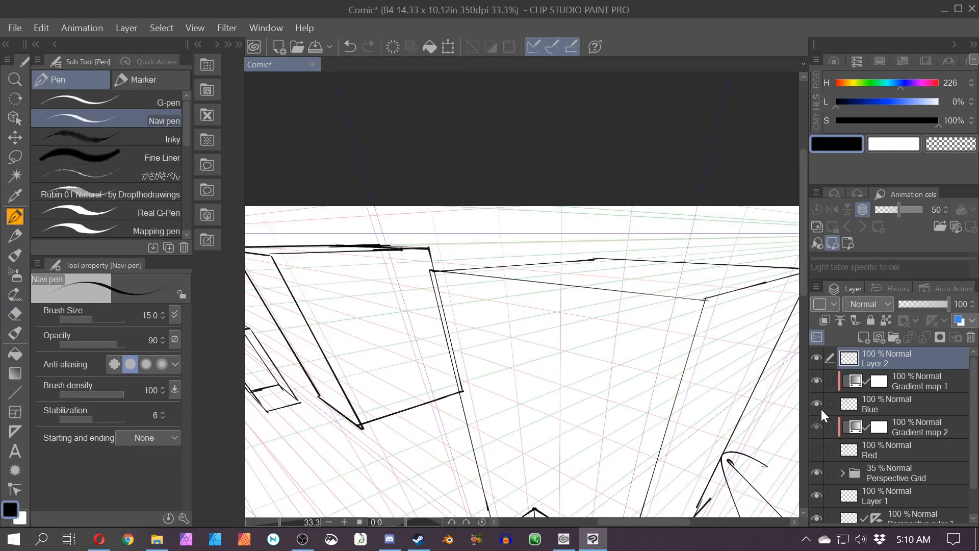
click(816, 450)
drag(548, 364, 513, 397)
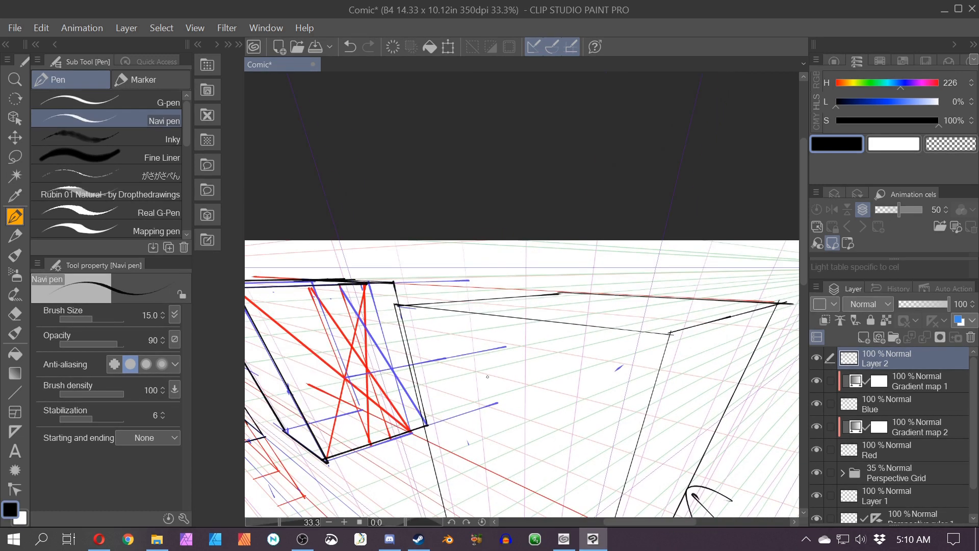
Step: Select the Blue layer and clear all of its contents
key(ctrl+minus)
drag(711, 355, 768, 301)
click(849, 402)
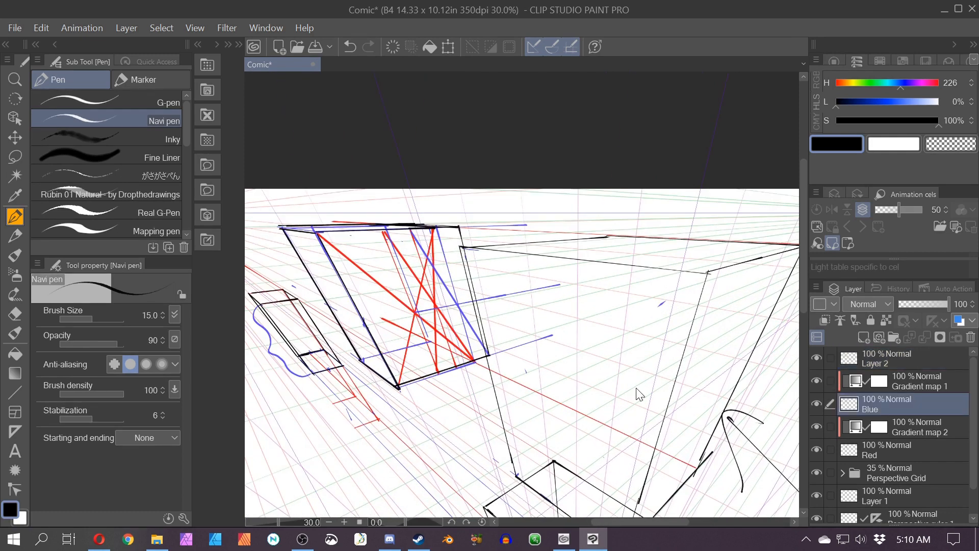
key(ctrl+a)
key(Delete)
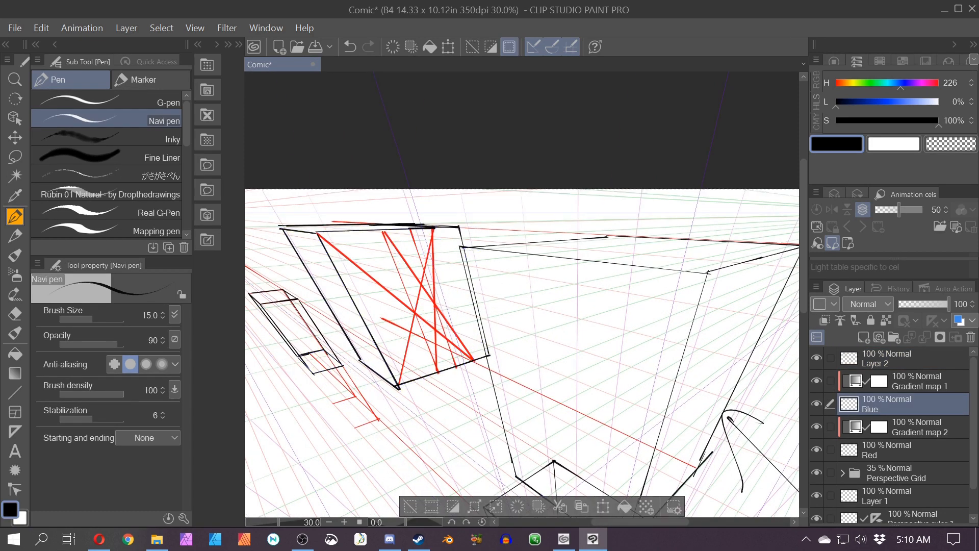
Step: Select the Red layer and clear all of its contents
click(851, 449)
key(Delete)
key(ctrl+d)
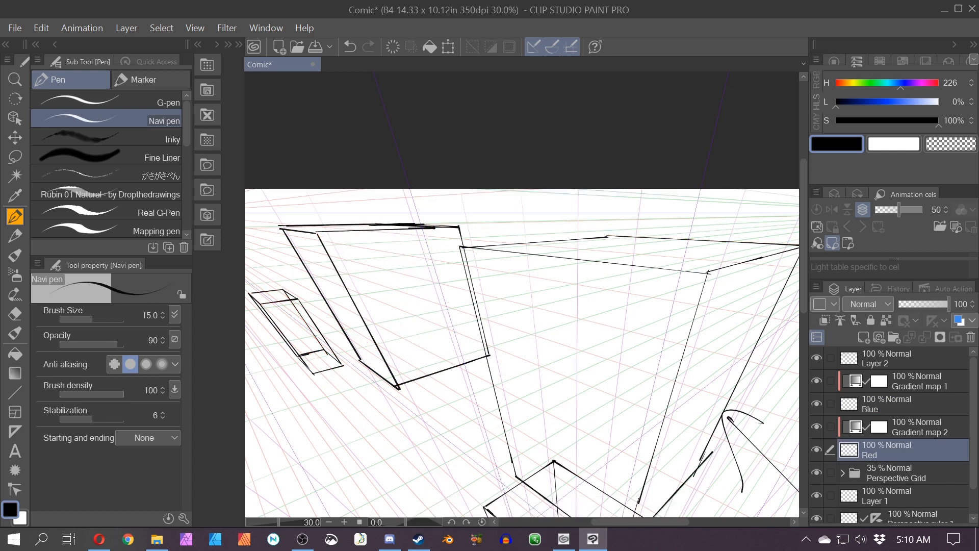
Step: Draw red guide lines along the large box's top and right edges on the Red layer
scroll(479, 312, up, 1)
drag(480, 312, 350, 359)
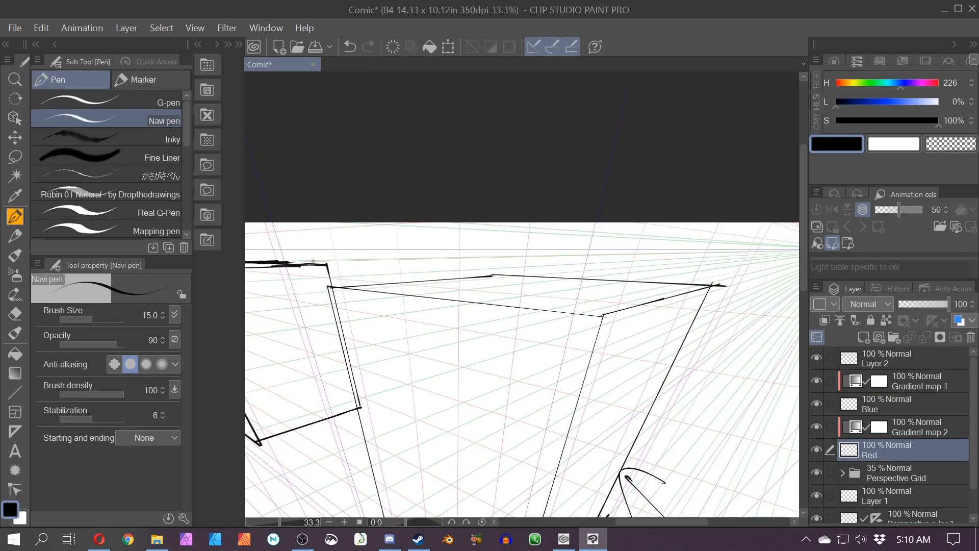
drag(267, 260, 768, 280)
mouse_move(456, 365)
mouse_down()
mouse_move(435, 352)
mouse_move(559, 219)
mouse_up()
drag(500, 273, 658, 217)
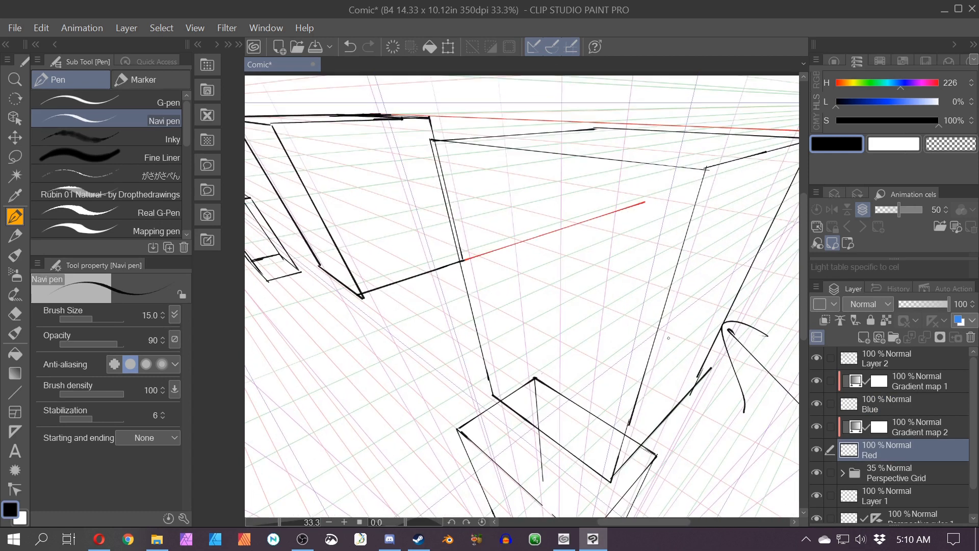
key(ctrl+z)
mouse_move(461, 260)
mouse_down()
mouse_move(744, 381)
mouse_move(573, 382)
mouse_up()
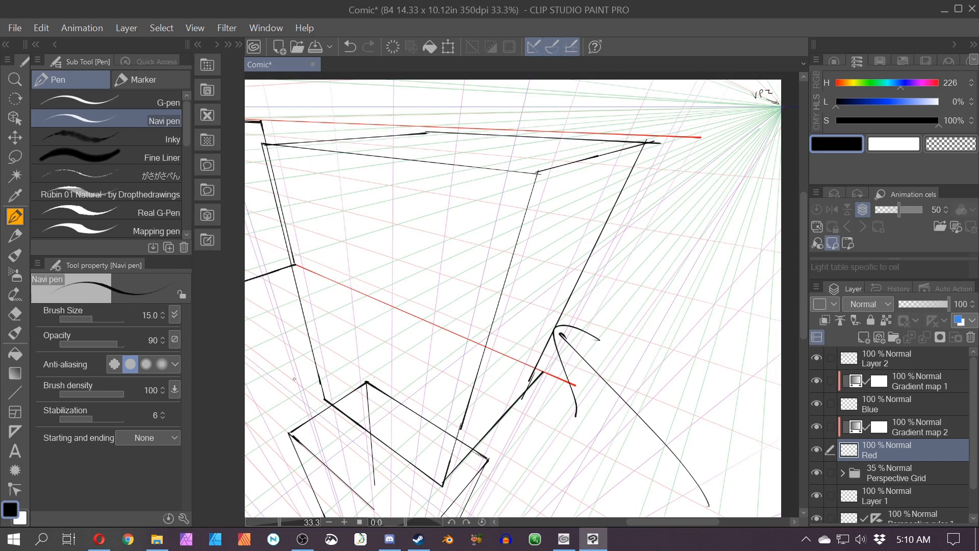
drag(543, 371, 663, 135)
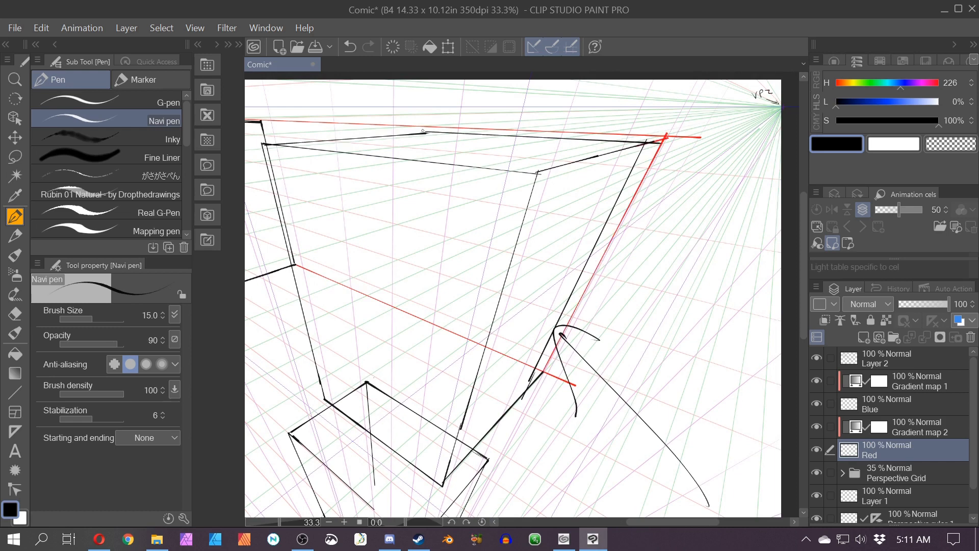
Step: On Layer 2, trace the large box's top and right edges in black over the red guides, then switch to the eraser
drag(422, 133, 488, 130)
click(867, 363)
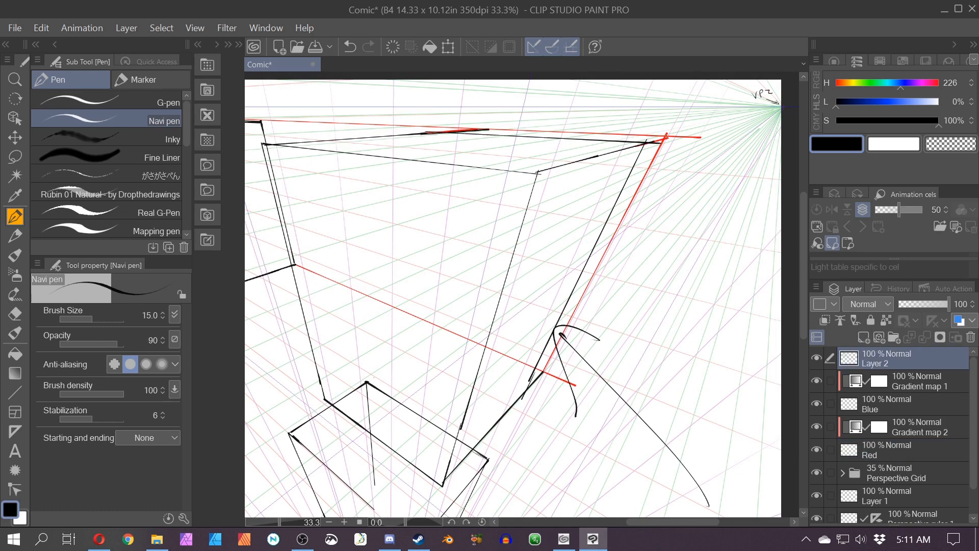
drag(605, 151, 668, 138)
key(ctrl+z)
drag(541, 373, 665, 133)
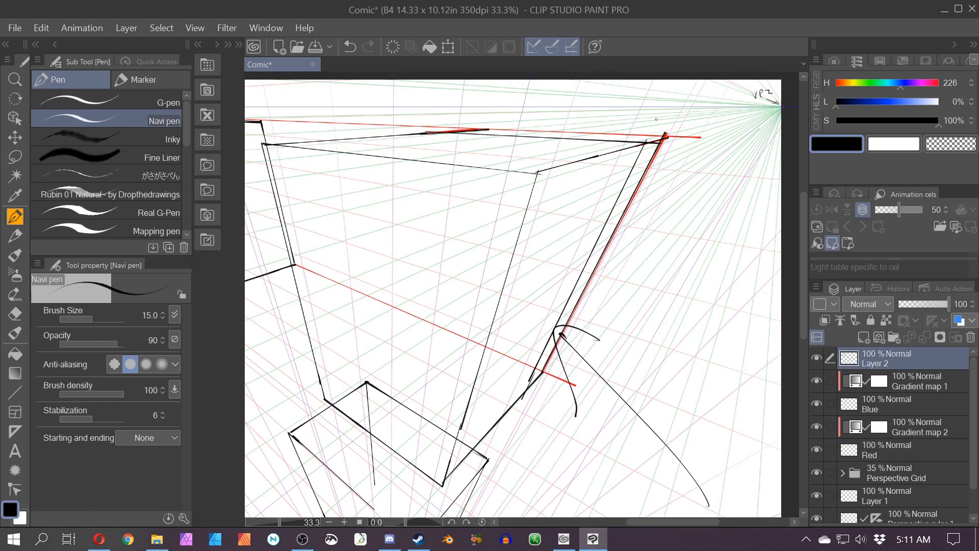
drag(488, 131, 648, 118)
key(ctrl+z)
drag(484, 133, 682, 138)
key(ctrl+z)
mouse_move(485, 130)
mouse_down()
mouse_move(666, 136)
mouse_move(603, 222)
mouse_move(534, 364)
mouse_move(578, 320)
mouse_move(564, 327)
mouse_move(588, 390)
mouse_move(607, 393)
mouse_move(669, 445)
mouse_up()
key(w)
key(e)
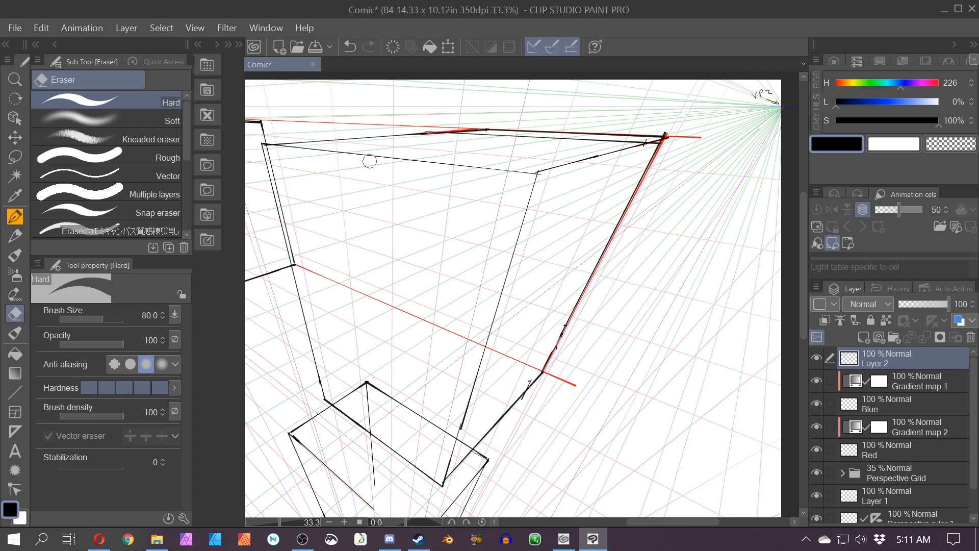
Step: Erase stray strokes along the large box's top edge
drag(643, 142, 598, 139)
drag(464, 132, 568, 141)
scroll(567, 141, down, 3)
drag(506, 204, 619, 205)
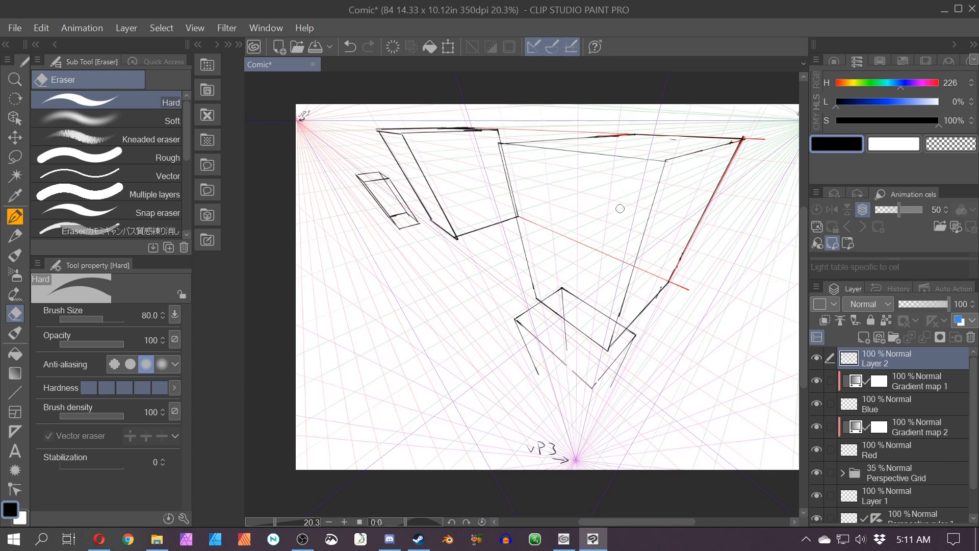
Step: Undo repeatedly to restore the cleared Red and Blue guide lines
key(ctrl+z)
key(ctrl+z)
key(ctrl+z)
key(ctrl+z)
key(ctrl+z)
key(ctrl+z)
key(ctrl+z)
key(ctrl+z)
key(ctrl+z)
key(ctrl+z)
key(ctrl+z)
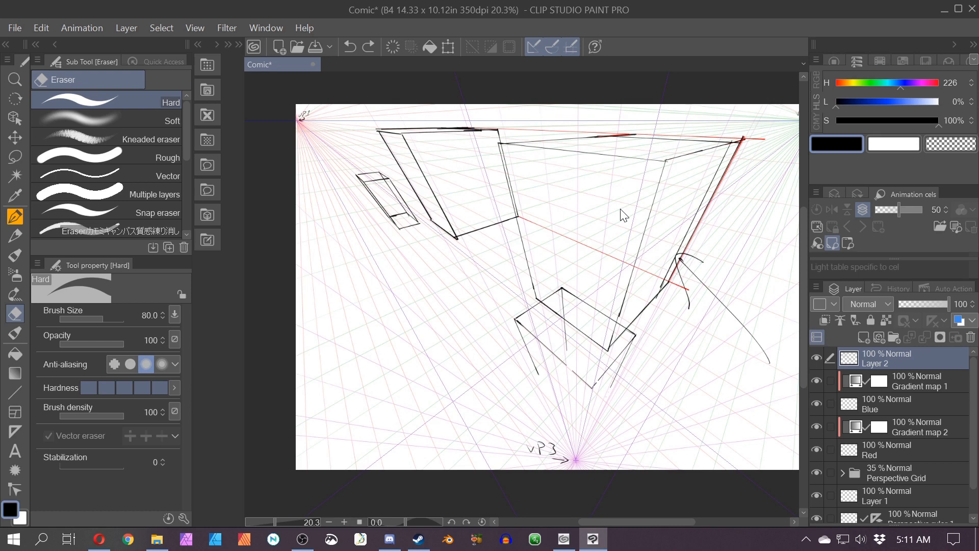
key(ctrl+z)
key(ctrl+z)
key(ctrl+z)
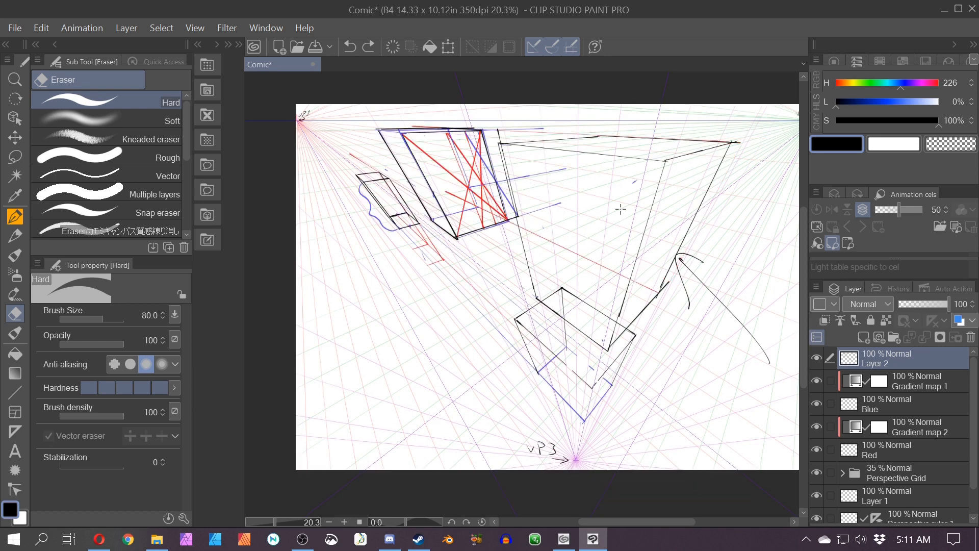
key(ctrl+a)
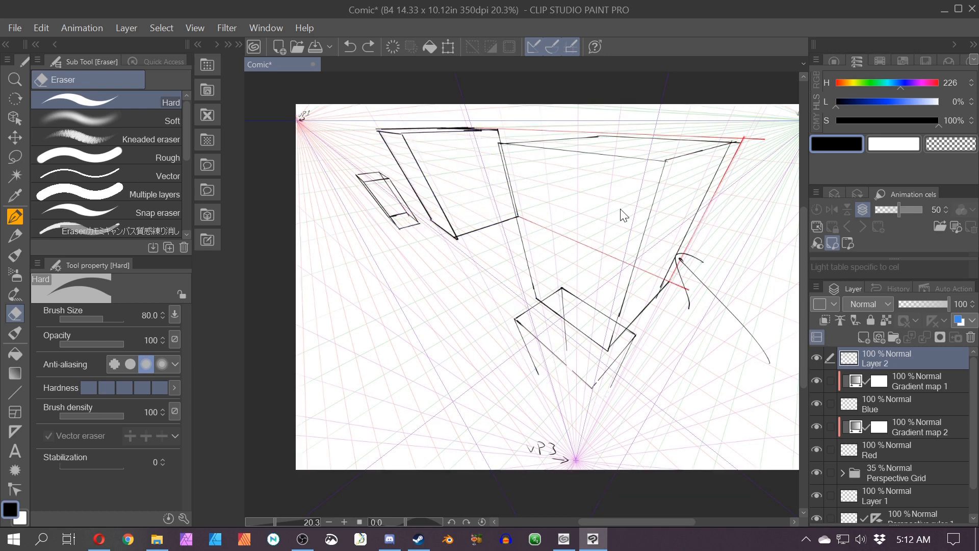
key(ctrl+z)
key(ctrl+z)
key(ctrl+z)
key(ctrl+z)
key(ctrl+z)
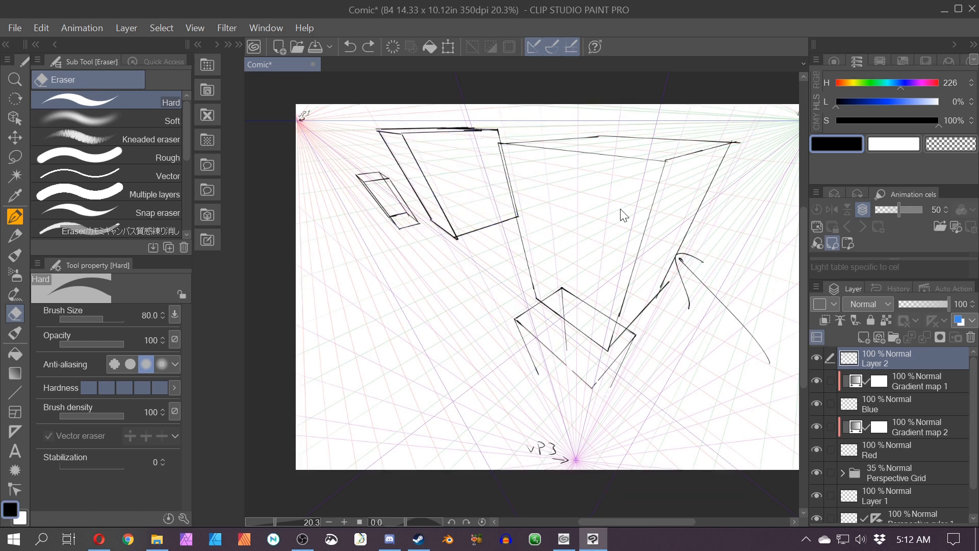
key(ctrl+z)
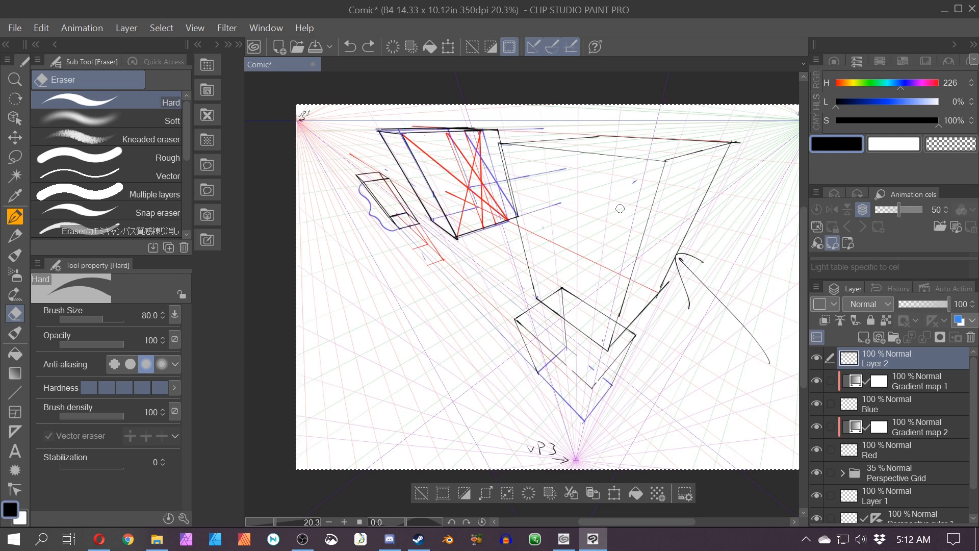
Step: Ink the lower box's bottom edges in black over the blue guides
scroll(616, 207, up, 8)
drag(536, 448, 443, 360)
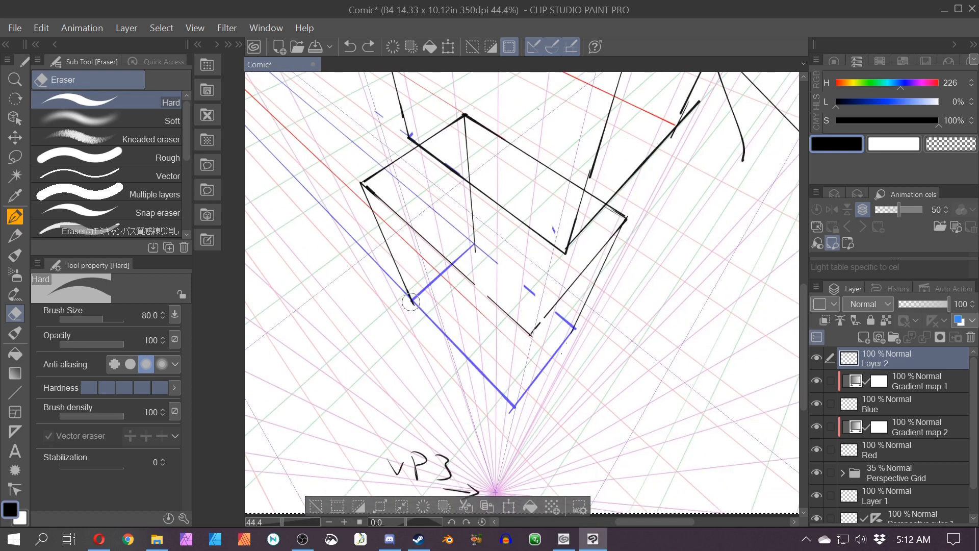
click(14, 217)
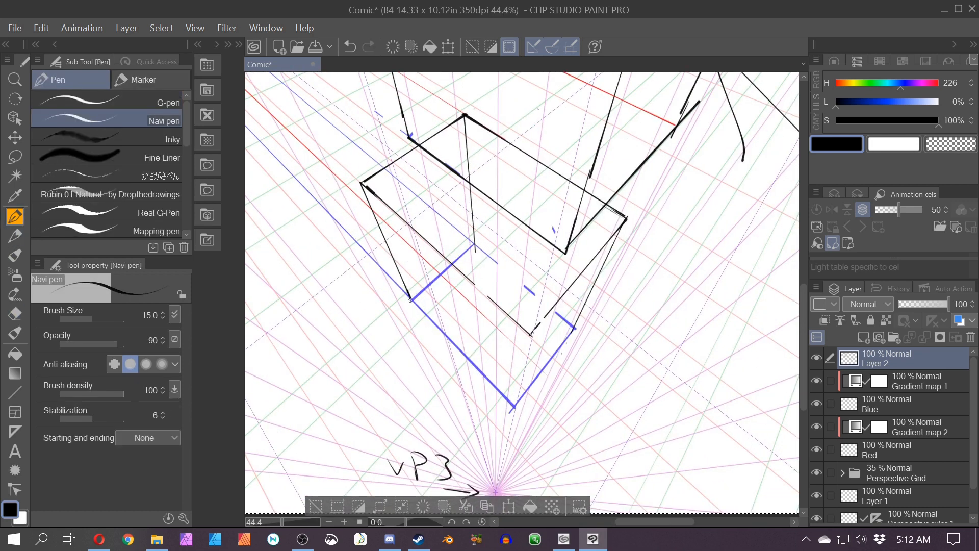
drag(410, 300, 492, 389)
key(ctrl+z)
drag(411, 300, 512, 411)
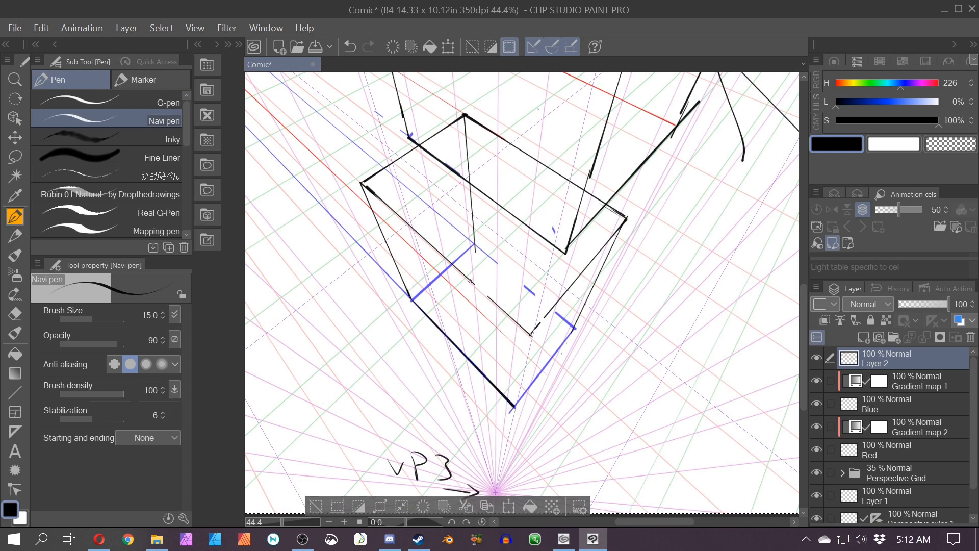
drag(468, 278, 530, 335)
mouse_move(576, 279)
mouse_down()
mouse_move(531, 334)
mouse_move(511, 413)
mouse_up()
drag(575, 327, 512, 413)
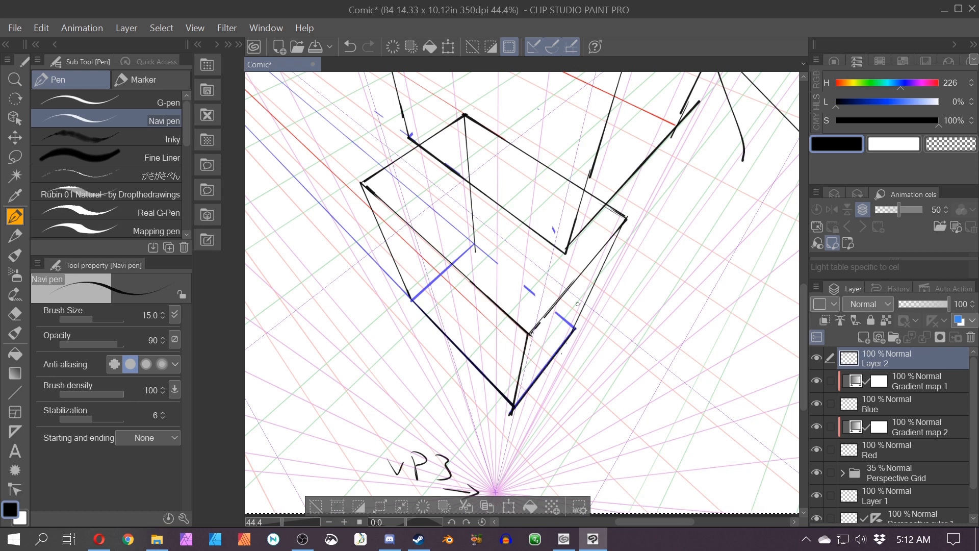
drag(625, 216, 570, 334)
drag(619, 184, 613, 283)
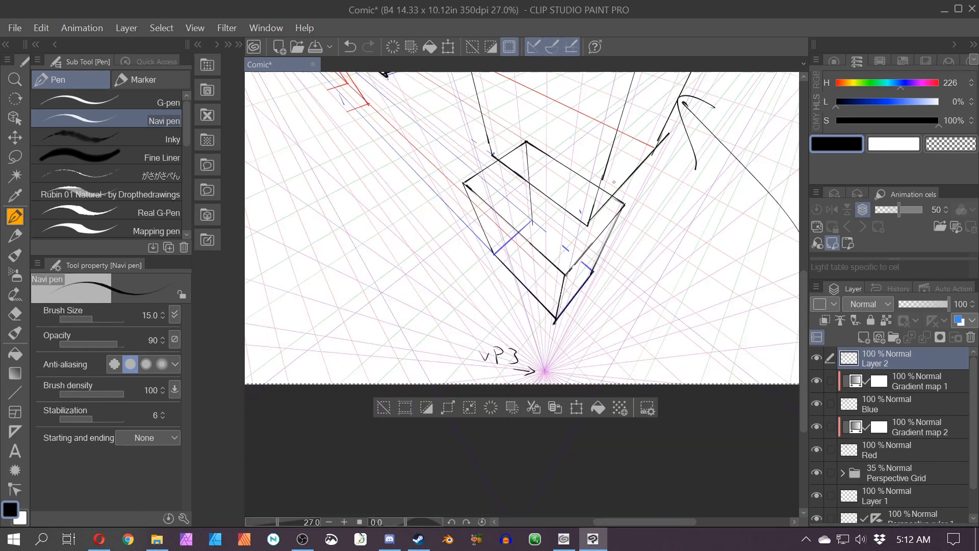
Step: Turn off ruler snapping and draw an arrow pointing toward the small box on the left
drag(396, 286, 466, 473)
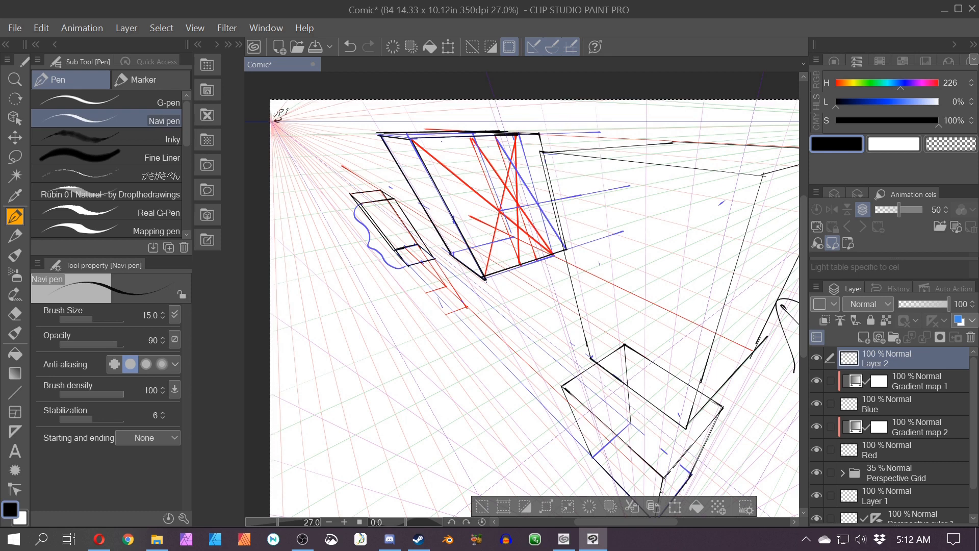
click(555, 50)
drag(295, 165, 344, 196)
drag(329, 173, 315, 194)
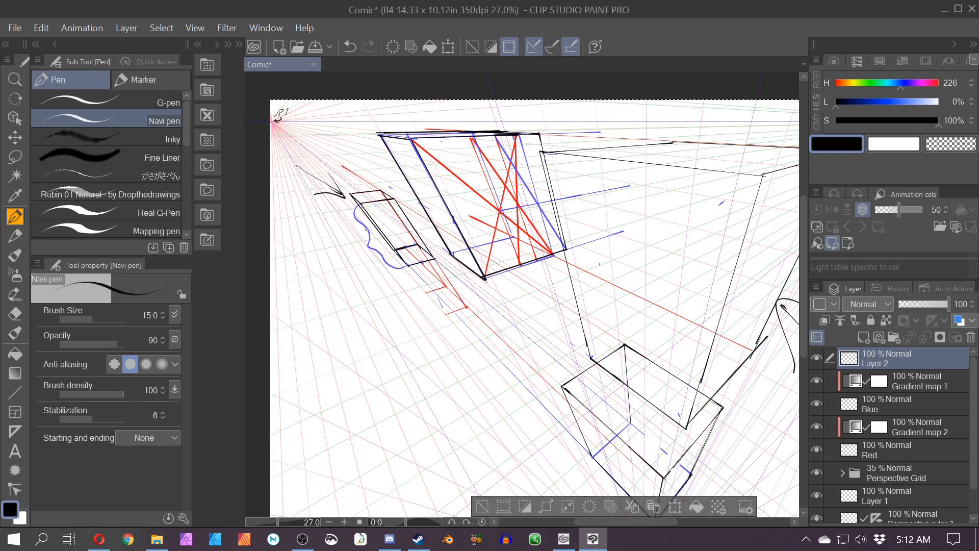
Step: Draw straight crossing diagonals through the small box's lower section
scroll(366, 229, up, 3)
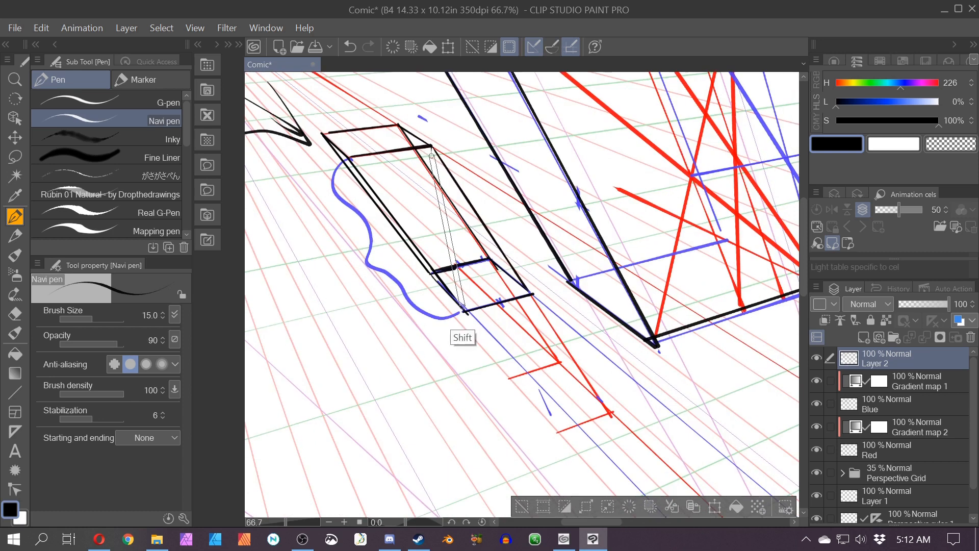
shift+click(462, 308)
click(352, 161)
shift+click(528, 293)
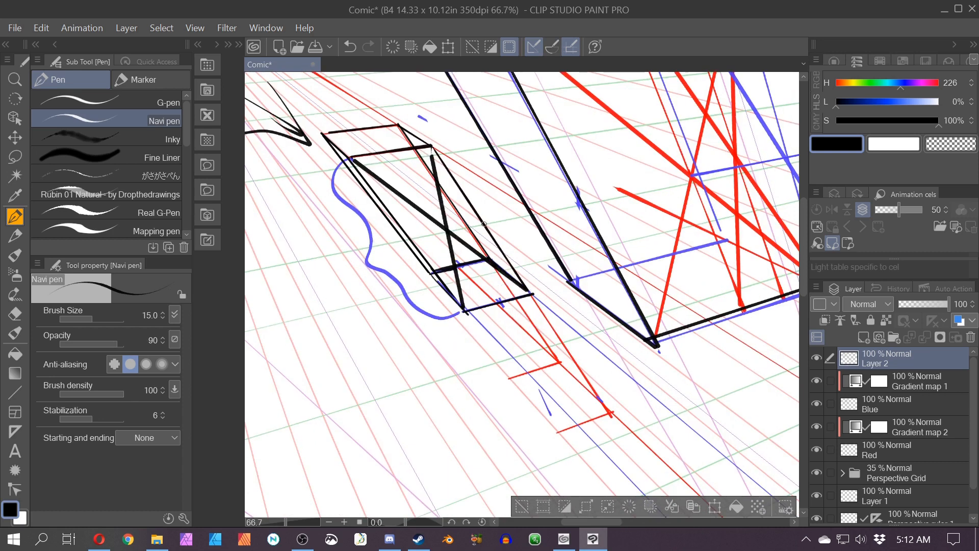
Step: Extend the small box to the left with two parallel edges and a diagonal
drag(484, 224, 308, 266)
drag(510, 299, 352, 342)
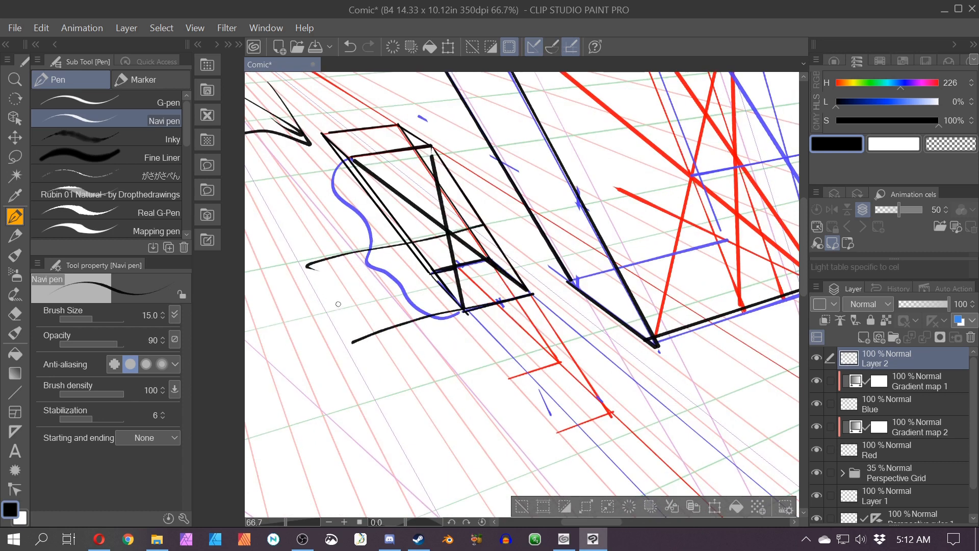
drag(310, 266, 349, 337)
mouse_move(310, 265)
mouse_down()
mouse_move(378, 280)
mouse_move(401, 319)
mouse_move(376, 328)
mouse_move(395, 174)
mouse_move(504, 360)
mouse_up()
Step: Extend the small box downward into a long beam toward VP3, drawing its edges and cross-lines
scroll(326, 260, down, 2)
click(551, 46)
scroll(395, 174, down, 2)
drag(403, 141, 587, 386)
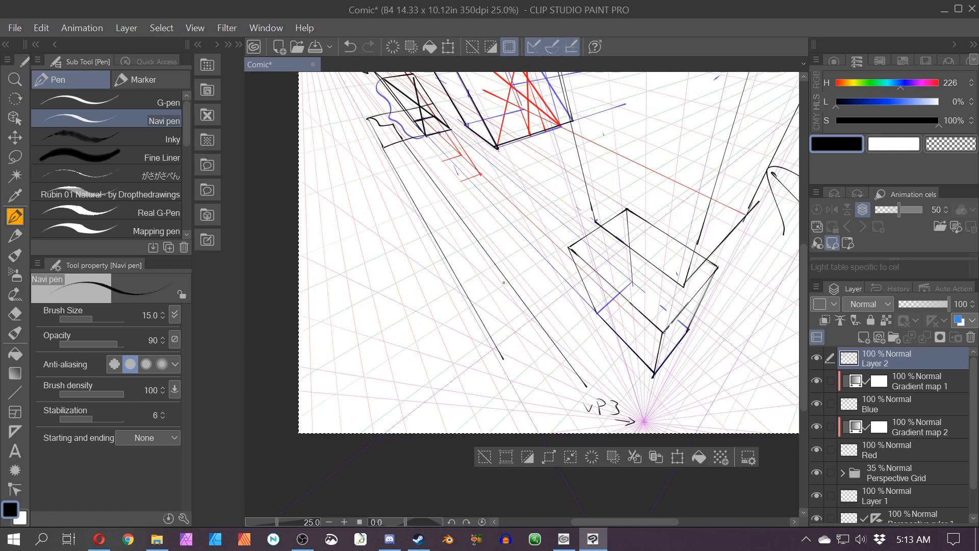
drag(506, 281, 461, 309)
drag(586, 386, 550, 422)
drag(498, 351, 539, 421)
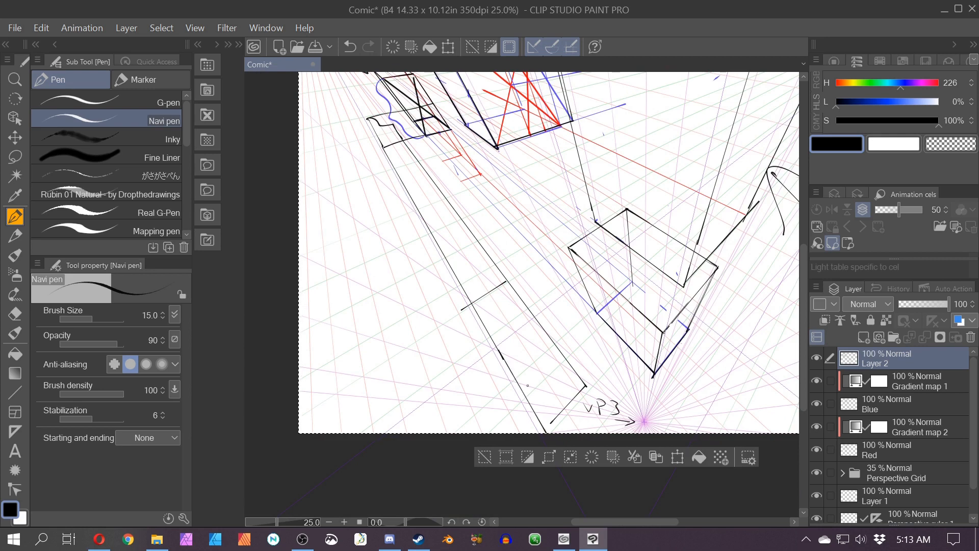
drag(368, 118, 537, 402)
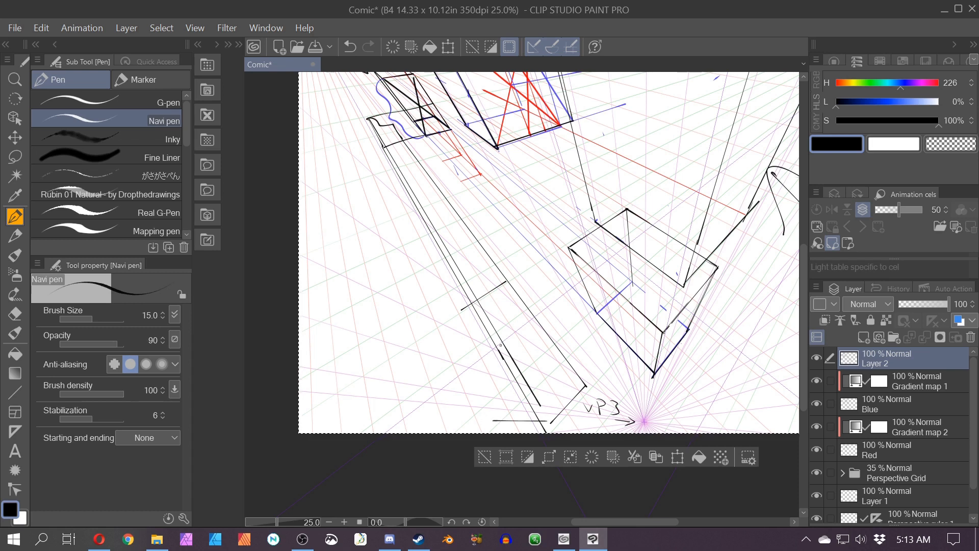
key(ctrl+z)
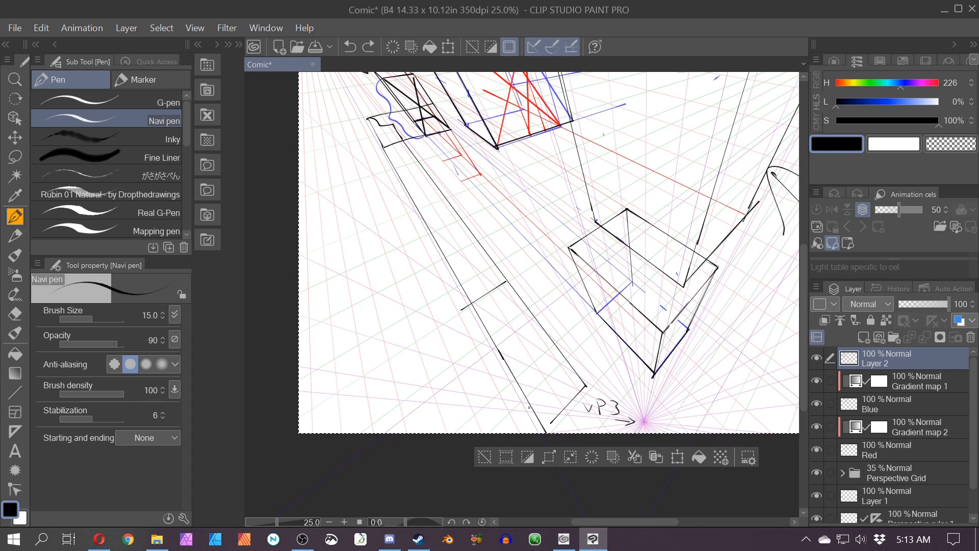
drag(543, 427, 542, 425)
drag(468, 301, 458, 282)
mouse_move(381, 146)
mouse_down()
mouse_move(350, 113)
mouse_move(342, 124)
mouse_up()
mouse_move(428, 103)
mouse_down()
mouse_move(342, 125)
mouse_move(442, 283)
mouse_move(511, 423)
mouse_up()
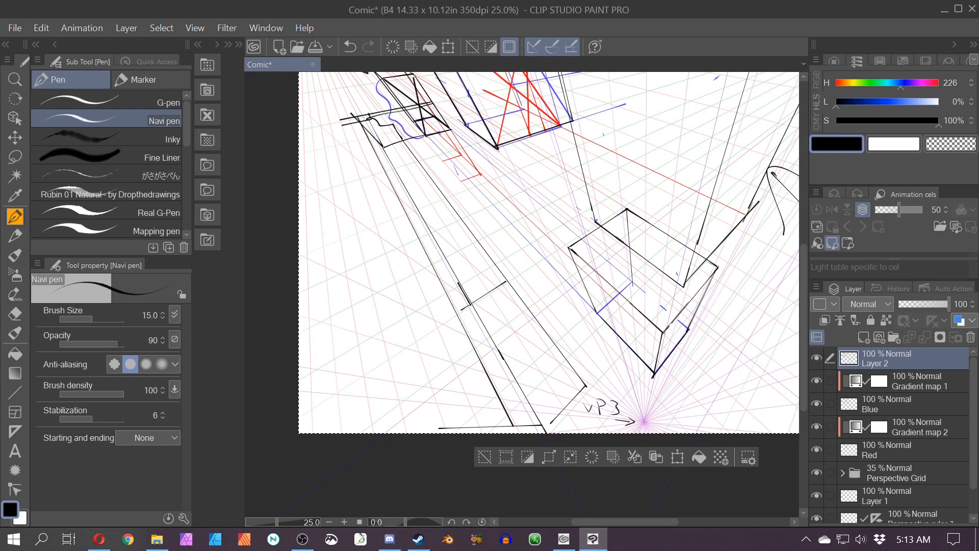
drag(470, 305, 444, 287)
key(p)
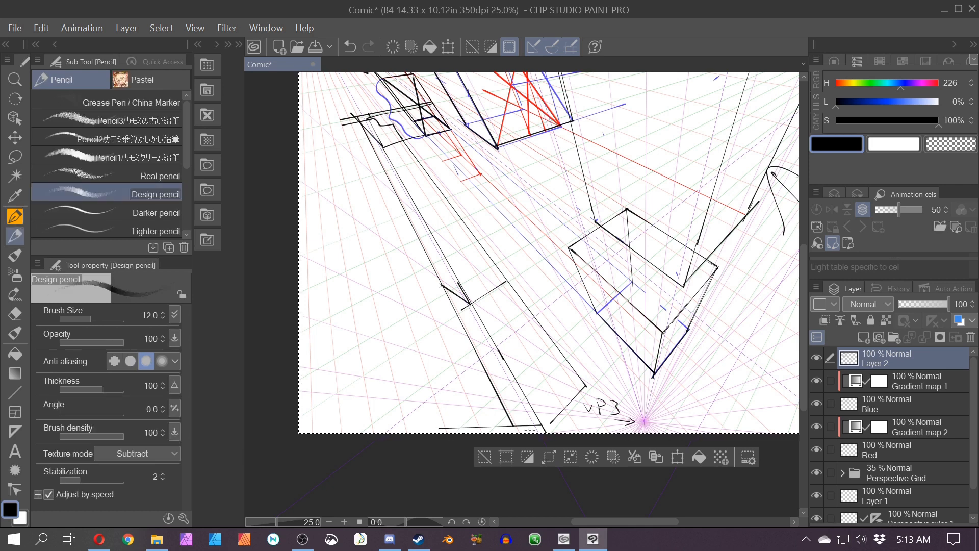
key(ctrl+z)
key(p)
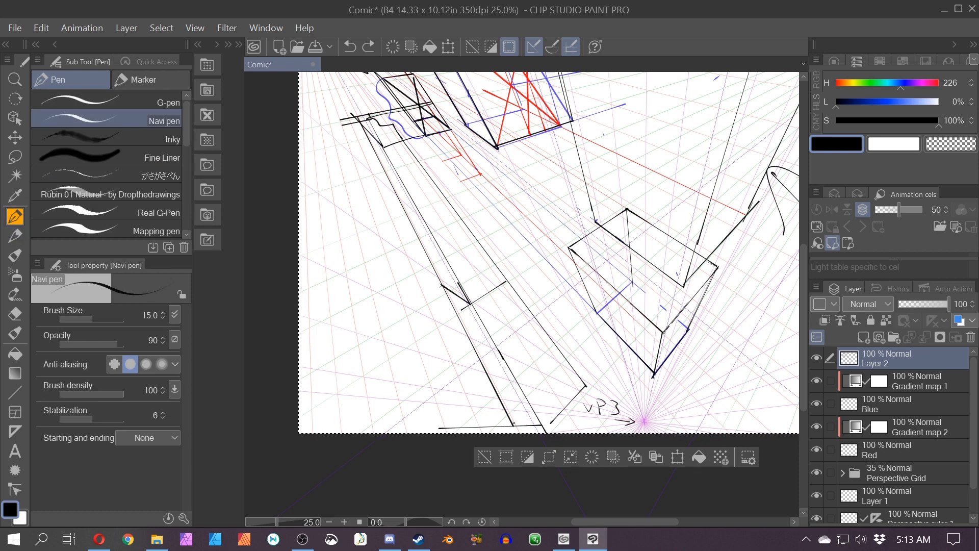
Step: Draw an arrow pointing down toward the lower box and a wavy mark at the beam's tip
drag(557, 399, 587, 386)
mouse_move(521, 182)
mouse_down()
mouse_move(545, 205)
mouse_move(554, 235)
mouse_up()
drag(515, 213, 553, 235)
drag(548, 198, 551, 229)
mouse_move(500, 161)
mouse_down()
mouse_move(551, 229)
mouse_move(533, 206)
mouse_up()
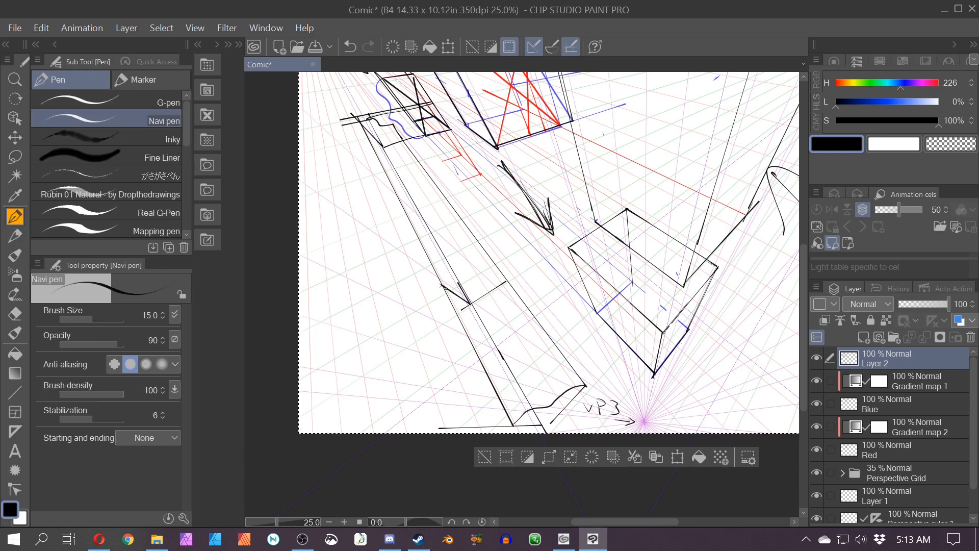
Step: Sketch a wavy cross-section curve on the beam and add inner lines along its length
drag(447, 283, 502, 275)
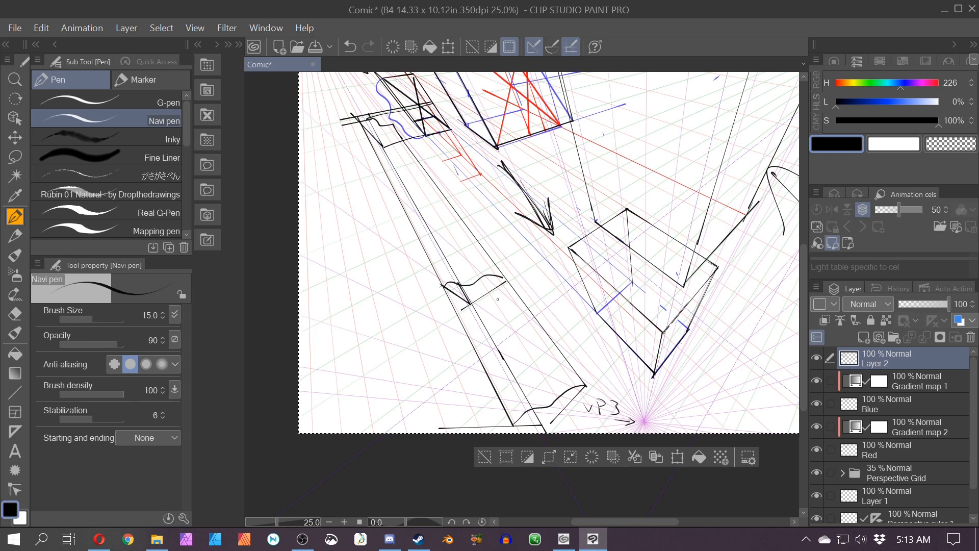
drag(480, 295, 540, 390)
drag(498, 349, 534, 379)
scroll(436, 315, down, 5)
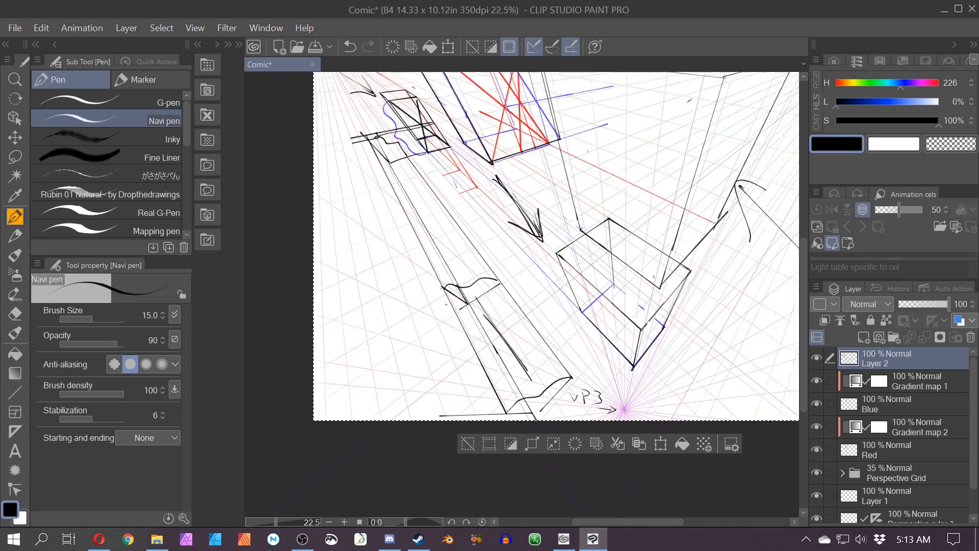
Step: Sketch two rough freehand rectangles beside the drawing on the canvas
mouse_move(451, 325)
mouse_down()
mouse_move(430, 340)
mouse_move(481, 386)
mouse_move(275, 324)
mouse_up()
scroll(433, 335, down, 1)
scroll(432, 314, up, 5)
drag(554, 322, 636, 380)
mouse_move(555, 322)
mouse_down()
mouse_move(555, 335)
mouse_move(637, 379)
mouse_move(555, 340)
mouse_move(639, 383)
mouse_up()
key(ctrl+z)
key(ctrl+z)
drag(433, 424, 473, 446)
drag(342, 328, 467, 377)
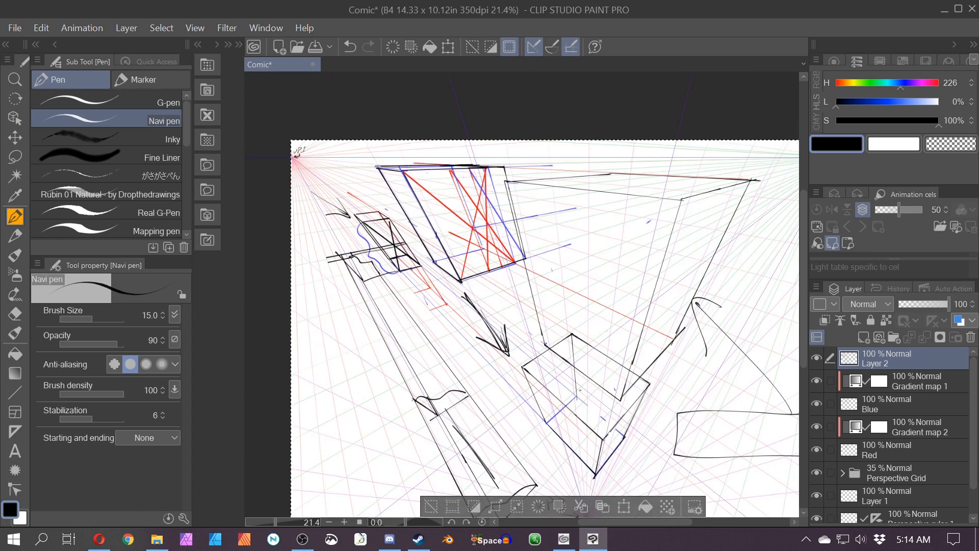
mouse_move(566, 439)
mouse_down()
mouse_move(554, 340)
mouse_move(305, 313)
mouse_move(324, 433)
mouse_move(572, 440)
mouse_up()
scroll(574, 440, down, 1)
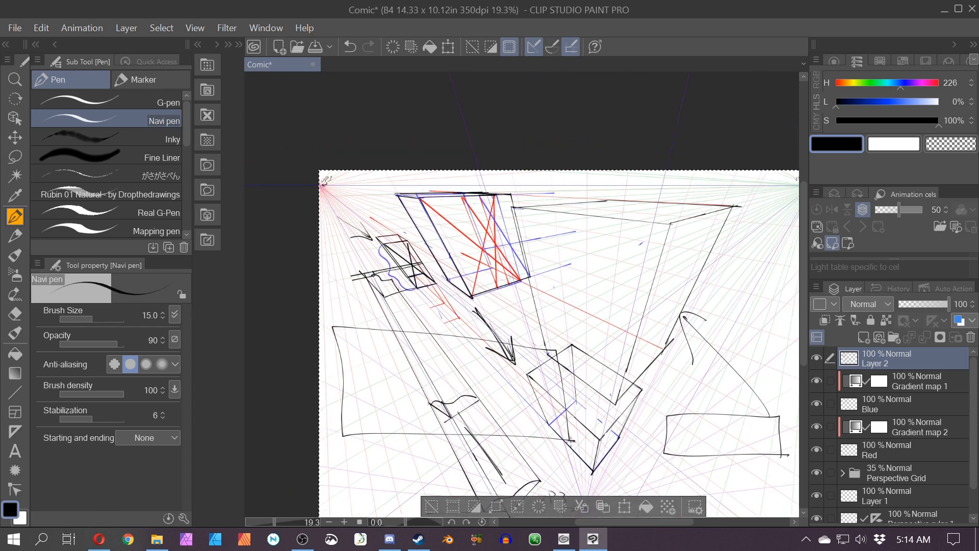
Step: Undo the recent freehand marks, removing the rough rectangles, arrows and wavy strokes around the boxes
drag(332, 206, 346, 228)
scroll(489, 371, down, 2)
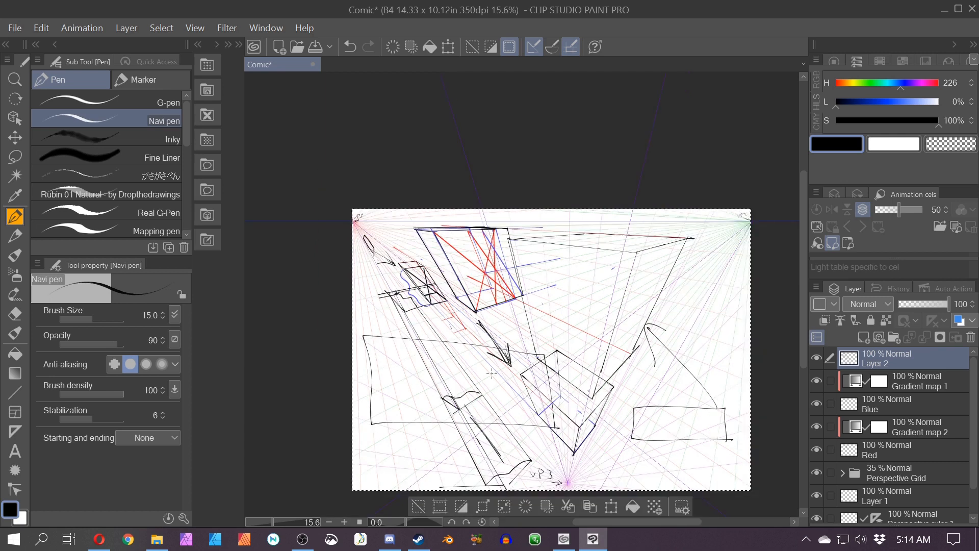
key(ctrl+z)
key(ctrl+z)
key(ctrl+z)
key(ctrl+z)
key(ctrl+z)
key(ctrl+z)
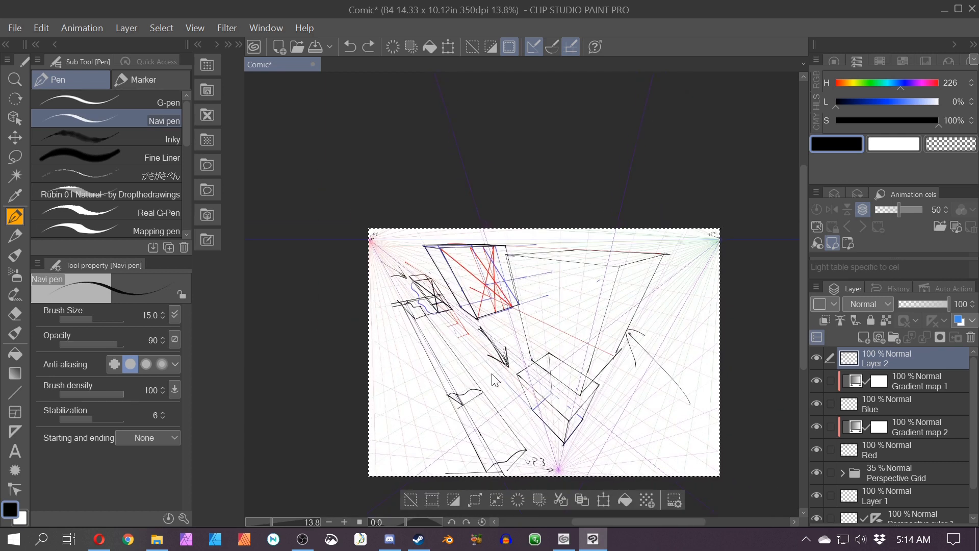
key(ctrl+z)
key(ctrl+z)
key(ctrl+z)
key(ctrl+z)
key(ctrl+z)
key(ctrl+z)
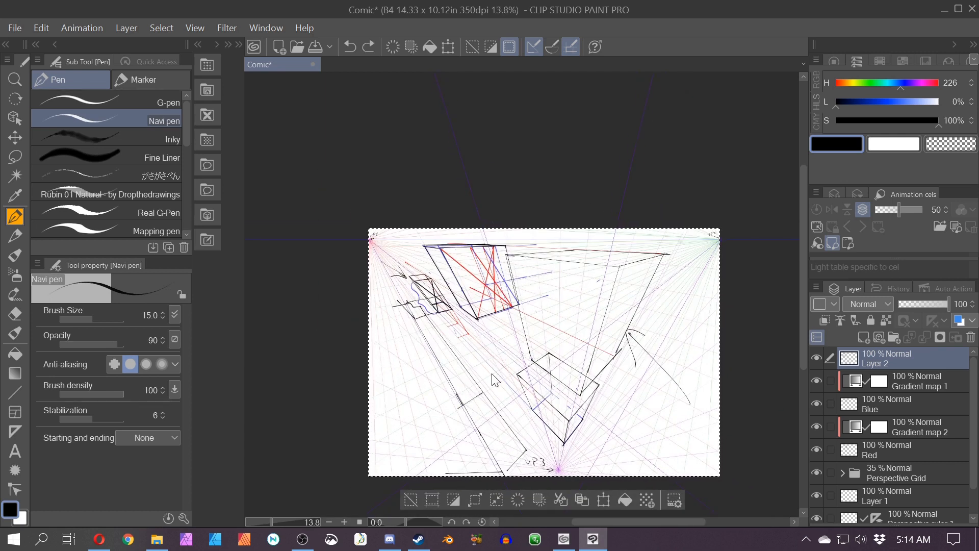
key(ctrl+z)
key(ctrl+z)
key(ctrl+z)
key(ctrl+z)
key(ctrl+z)
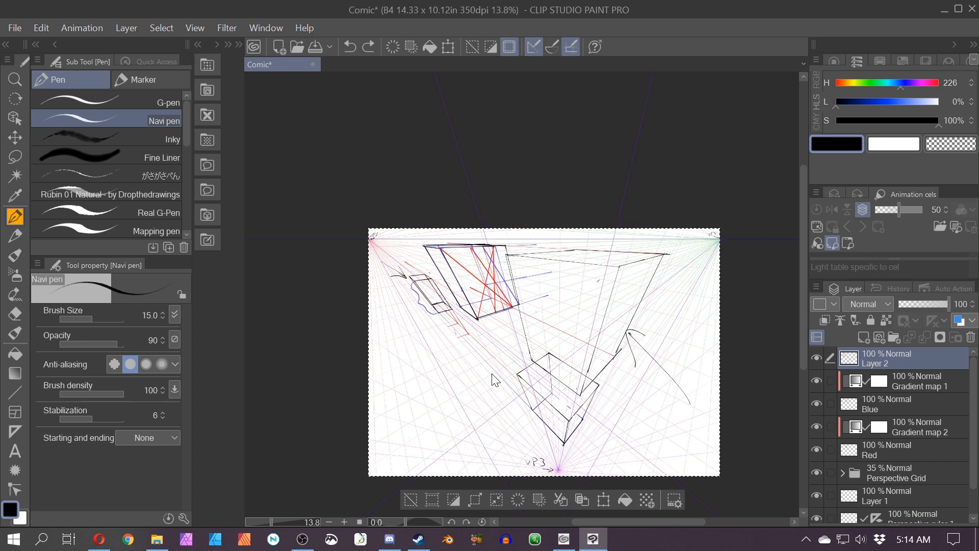
key(ctrl+z)
key(ctrl+z)
key(ctrl+z)
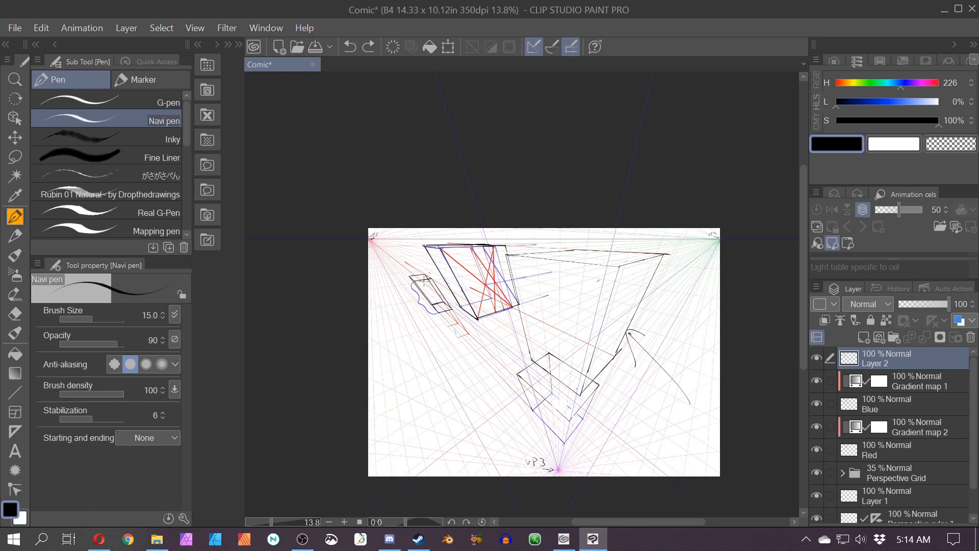
Step: Sketch large ellipses around the small box near VP1 and quick arrow strokes beside the lower box
scroll(458, 279, up, 5)
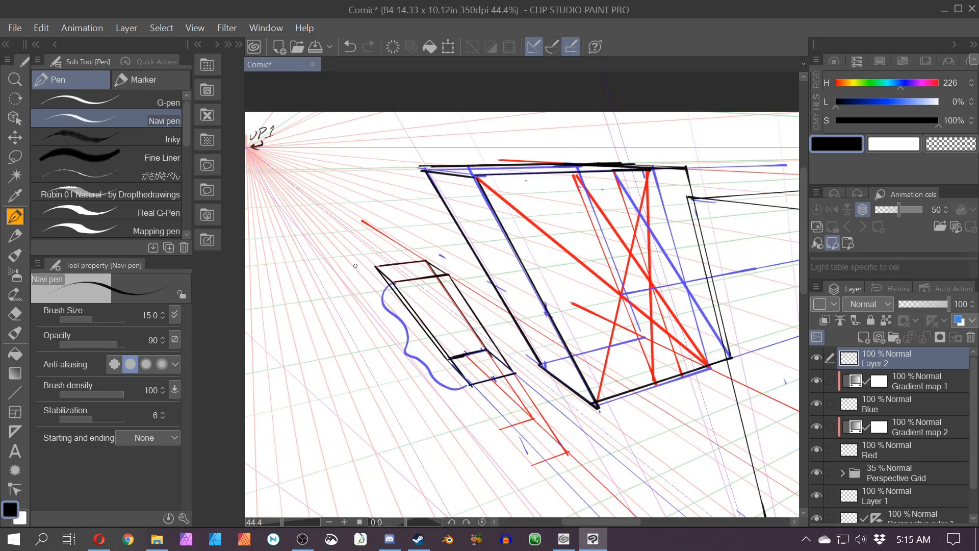
mouse_move(381, 229)
mouse_down()
mouse_move(520, 395)
mouse_move(397, 254)
mouse_move(524, 216)
mouse_up()
mouse_move(506, 139)
mouse_down()
mouse_move(572, 426)
mouse_move(468, 126)
mouse_move(665, 324)
mouse_up()
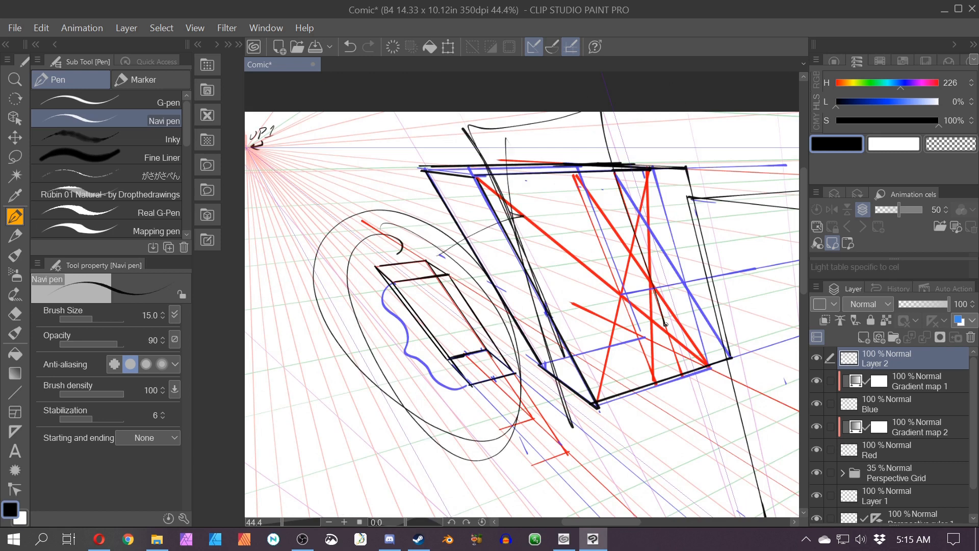
drag(579, 326, 798, 442)
drag(663, 453, 250, 272)
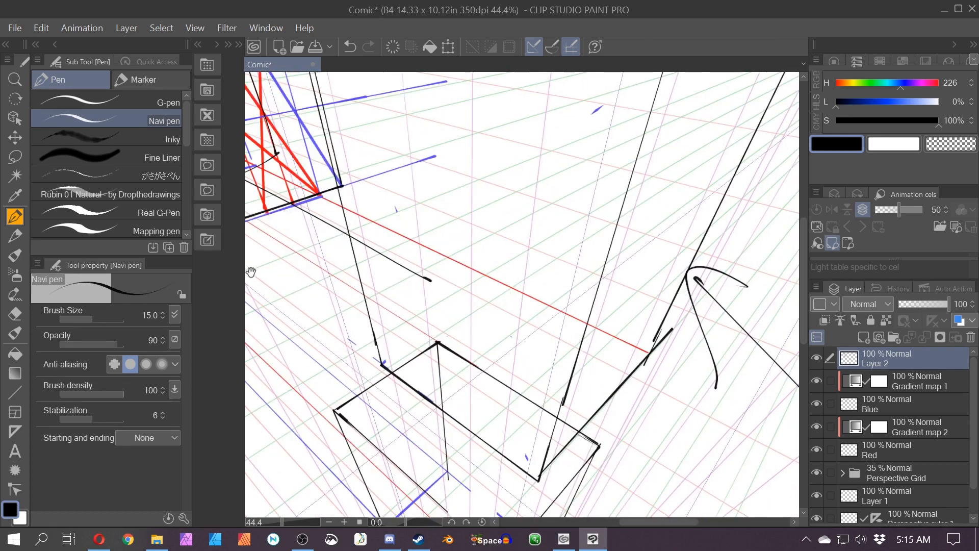
mouse_move(385, 256)
mouse_down()
mouse_move(527, 334)
mouse_move(569, 330)
mouse_move(600, 371)
mouse_up()
mouse_move(561, 323)
mouse_down()
mouse_move(617, 384)
mouse_move(522, 365)
mouse_up()
drag(558, 313, 614, 374)
Step: Circle the VP3 label and sketch a large rounded outline around the whole drawing
scroll(512, 461, down, 1)
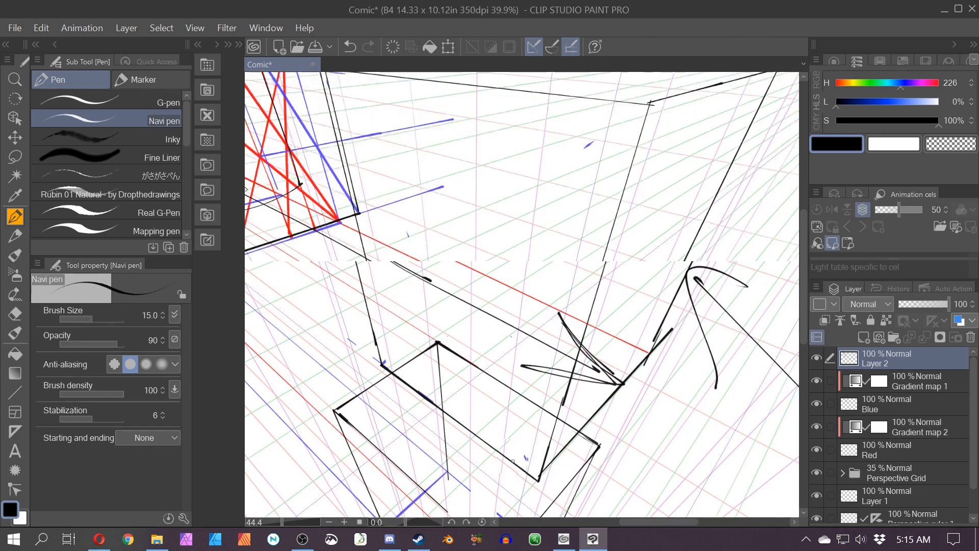
scroll(512, 461, down, 6)
drag(512, 461, 460, 343)
mouse_move(436, 418)
mouse_down()
mouse_move(427, 422)
mouse_move(433, 457)
mouse_up()
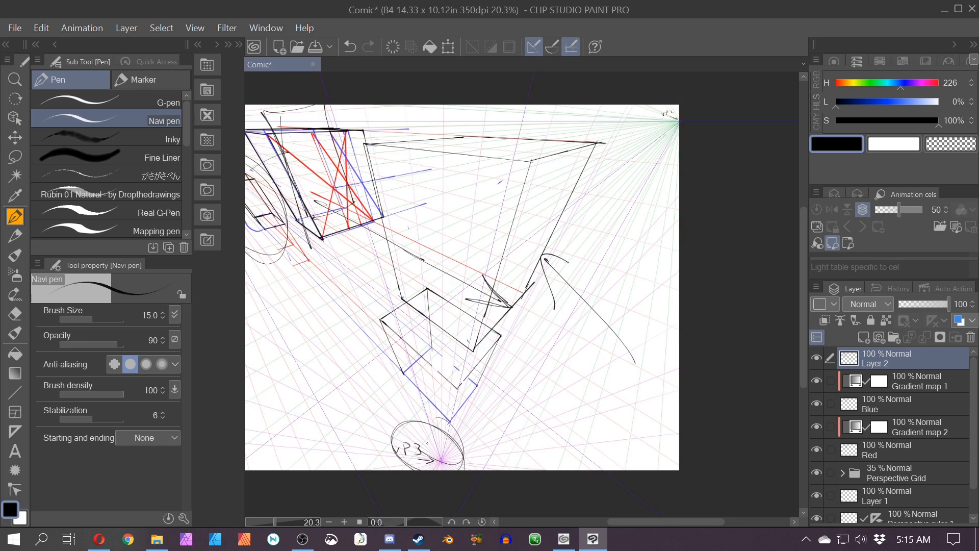
drag(358, 376, 502, 452)
mouse_move(338, 206)
mouse_down()
mouse_move(434, 159)
mouse_move(324, 332)
mouse_move(531, 185)
mouse_move(353, 363)
mouse_move(485, 188)
mouse_move(514, 334)
mouse_up()
mouse_move(447, 398)
mouse_down()
mouse_move(448, 418)
mouse_move(333, 240)
mouse_up()
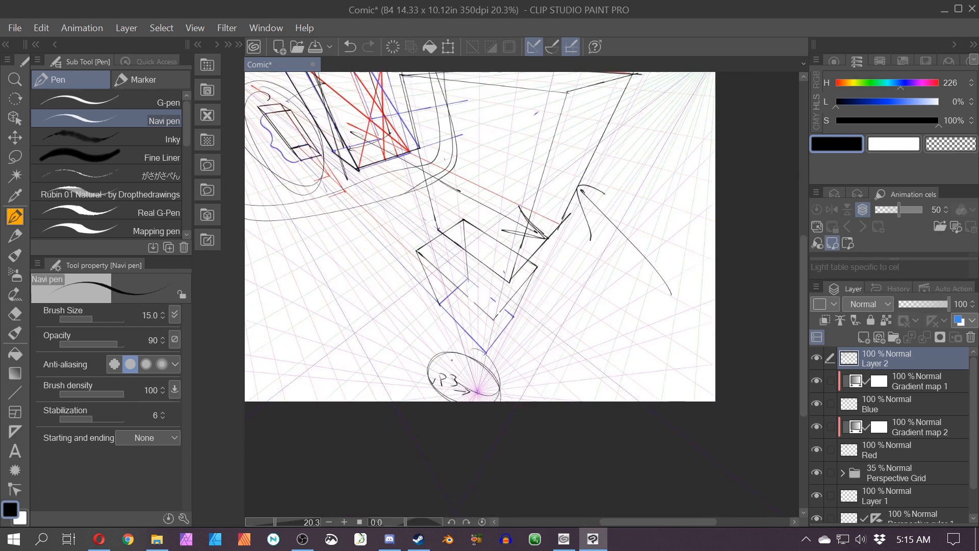
drag(451, 357, 504, 395)
drag(414, 332, 595, 475)
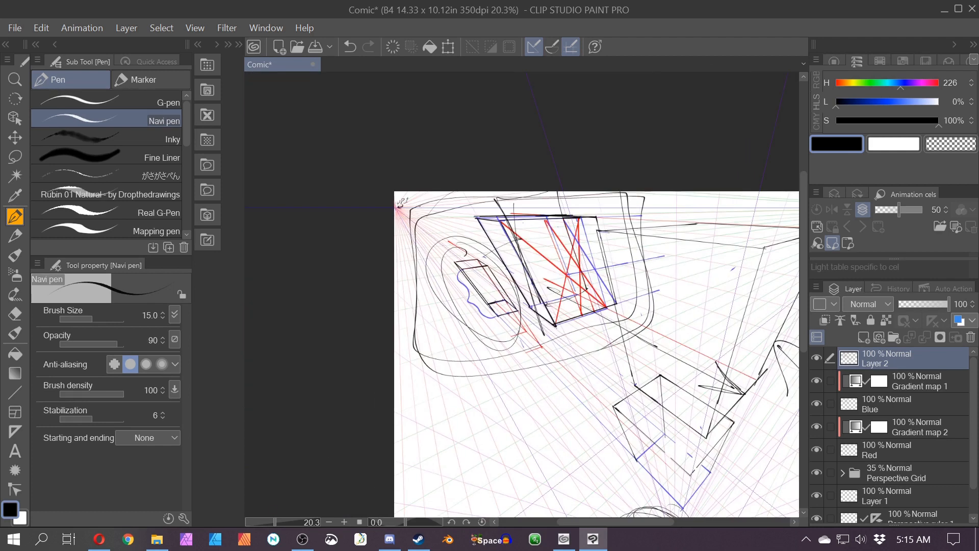
mouse_move(404, 191)
mouse_down()
mouse_move(403, 217)
mouse_move(419, 207)
mouse_up()
scroll(401, 209, up, 5)
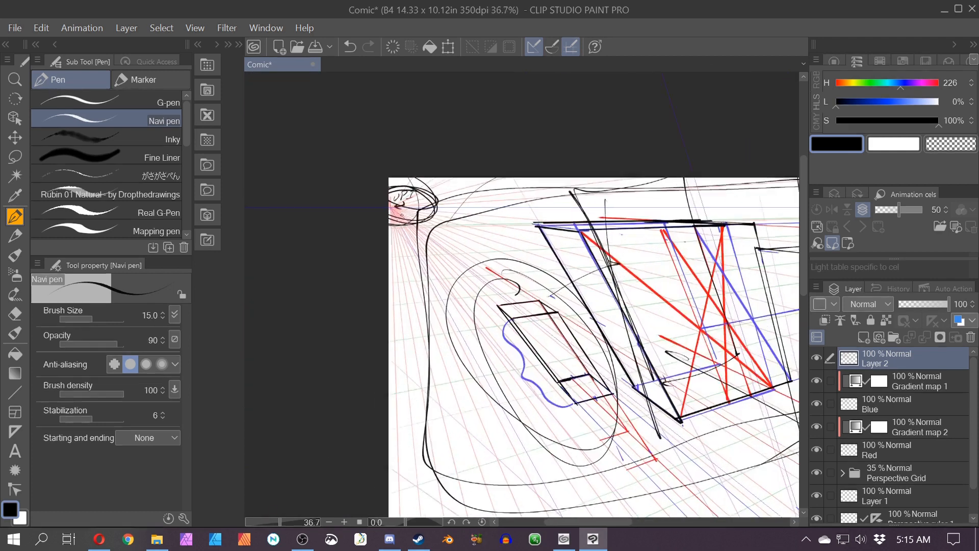
drag(496, 290, 479, 277)
Step: Undo the ellipses and outline strokes around the boxes
key(ctrl+z)
key(ctrl+z)
key(ctrl+z)
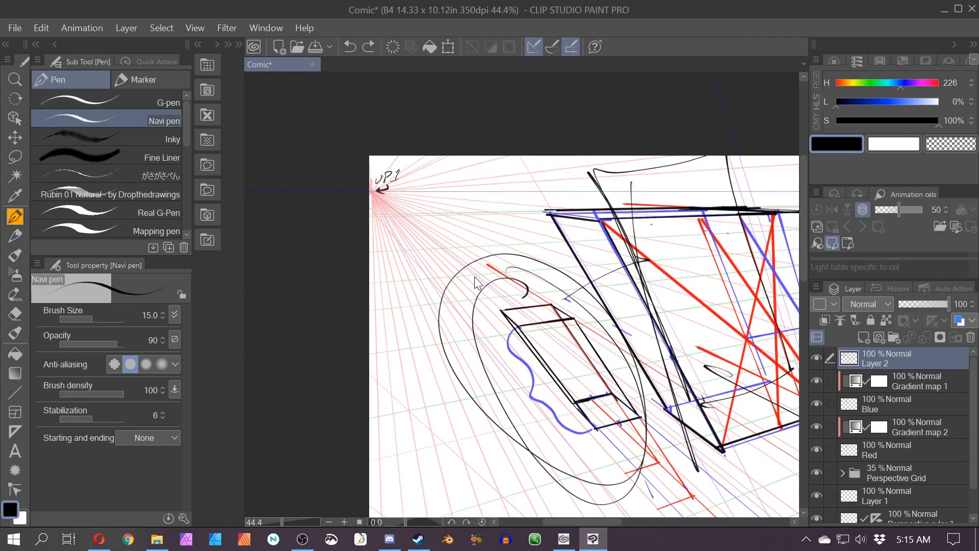
key(ctrl+z)
key(ctrl+z)
key(ctrl+z)
key(ctrl+z)
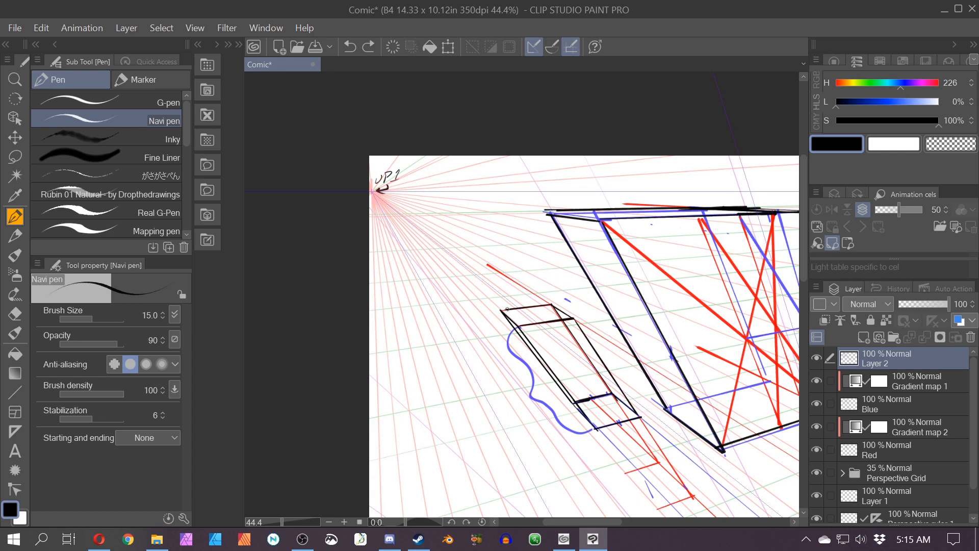
Step: Hatch the shaded faces of the large box and the small box with diagonal strokes
mouse_move(507, 317)
mouse_down()
mouse_move(582, 414)
mouse_move(612, 249)
mouse_move(707, 439)
mouse_up()
scroll(707, 439, down, 2)
key(space)
drag(640, 501, 470, 419)
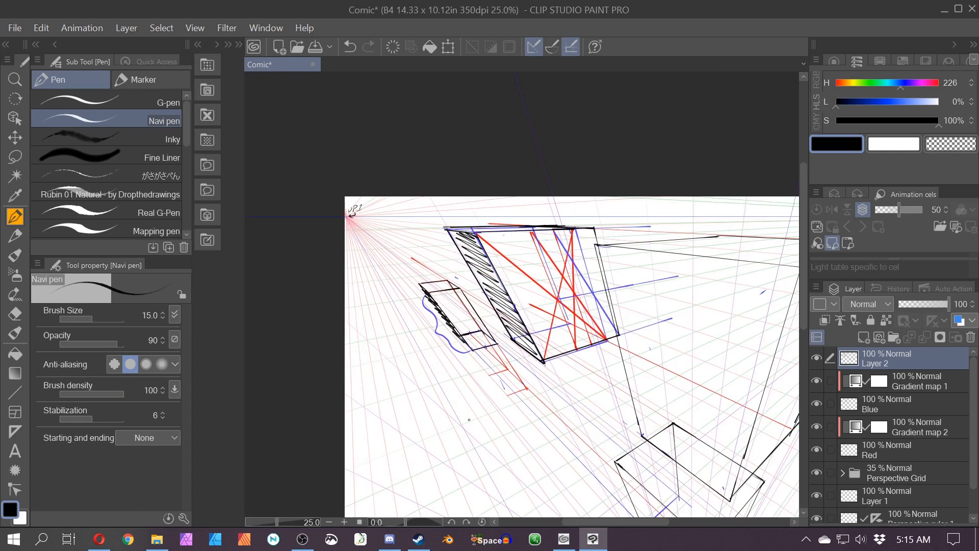
key(space)
drag(564, 422, 432, 438)
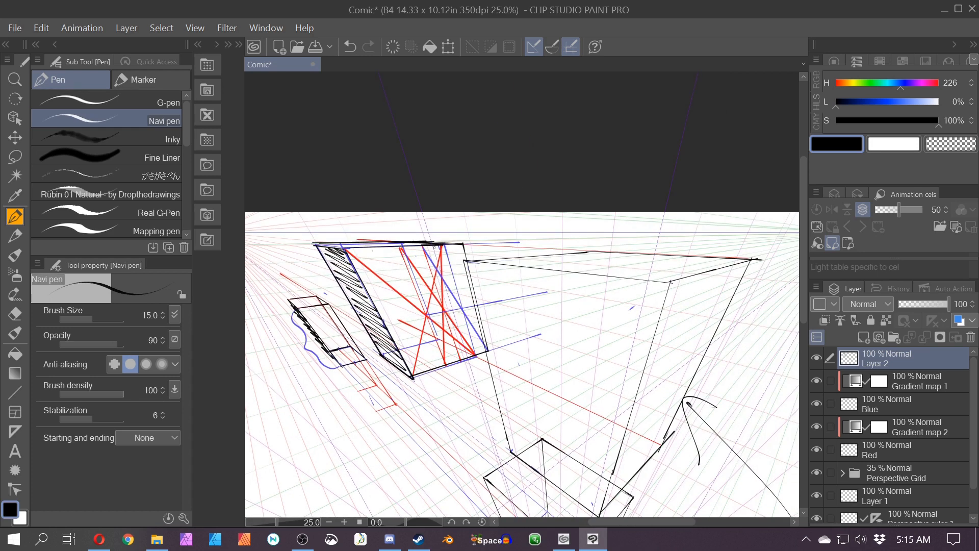
mouse_move(460, 250)
mouse_down()
mouse_move(425, 265)
mouse_move(443, 282)
mouse_move(403, 318)
mouse_move(461, 351)
mouse_up()
drag(324, 308, 342, 345)
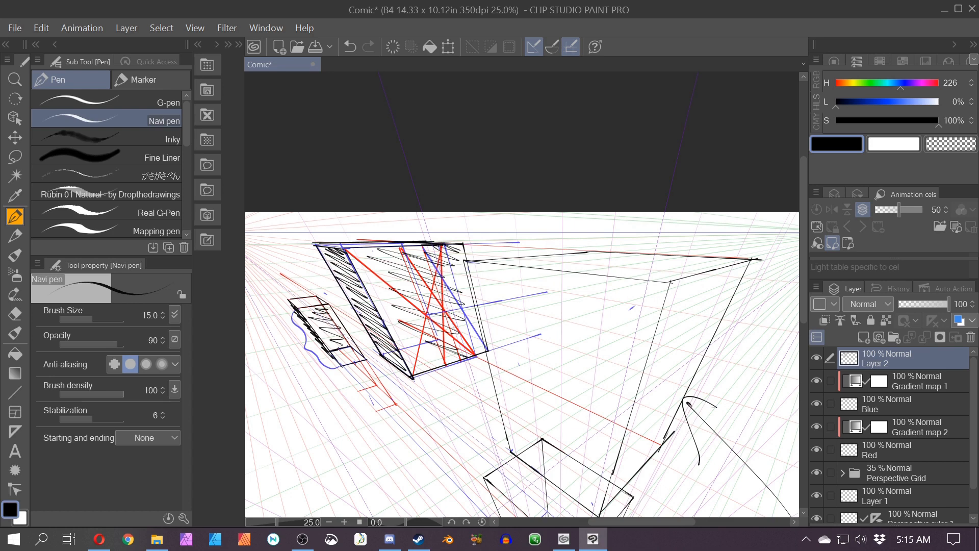
Step: Undo the hatching on both boxes
key(space)
drag(701, 422, 533, 492)
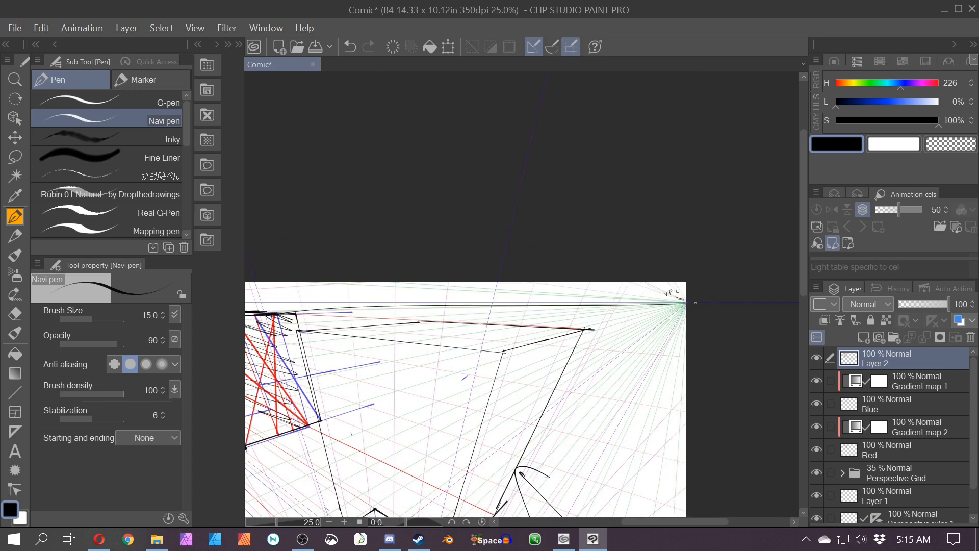
scroll(533, 493, down, 4)
key(space)
drag(450, 453, 564, 402)
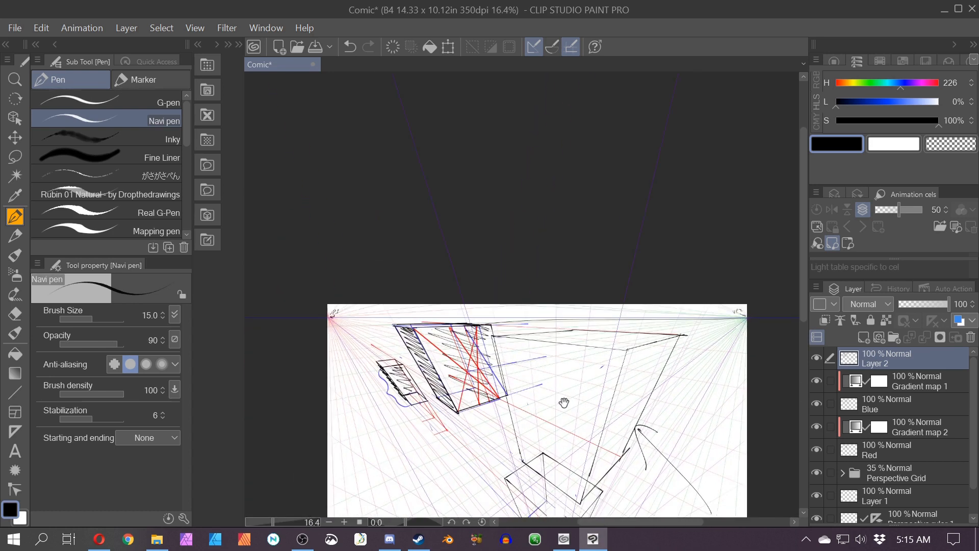
key(ctrl+z)
key(ctrl+z)
key(ctrl+z)
key(ctrl+z)
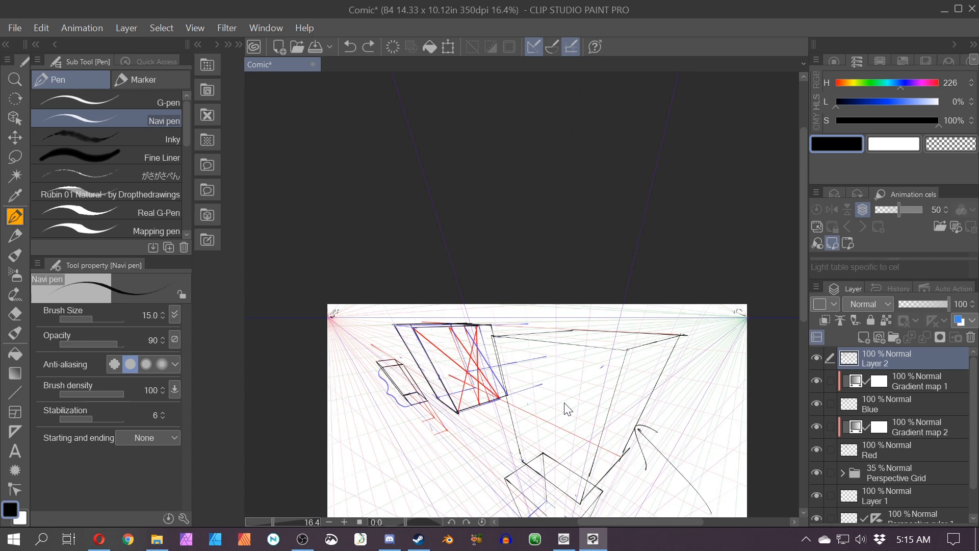
Step: Sketch a large circle around the lower box and sweeping arcs reaching toward VP2
key(space)
drag(594, 500, 414, 391)
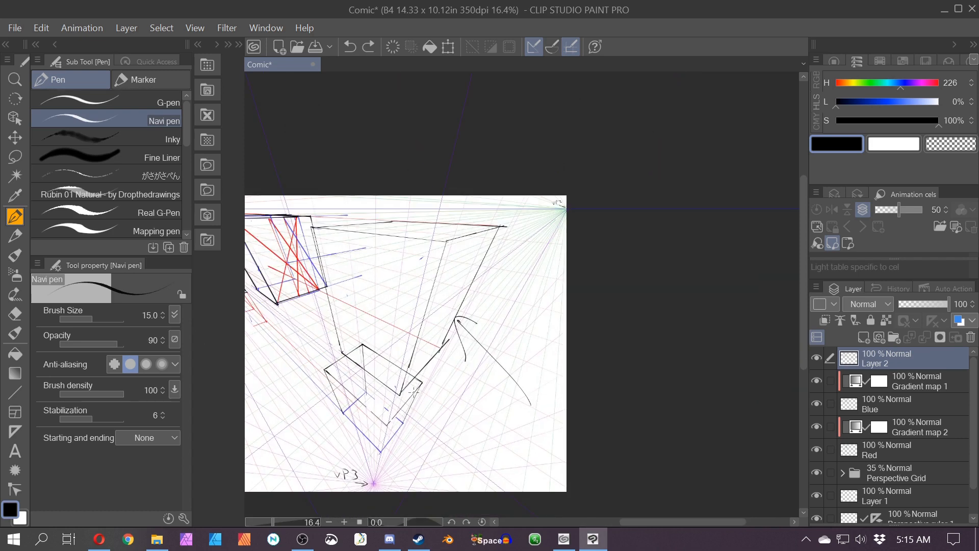
drag(326, 340, 328, 342)
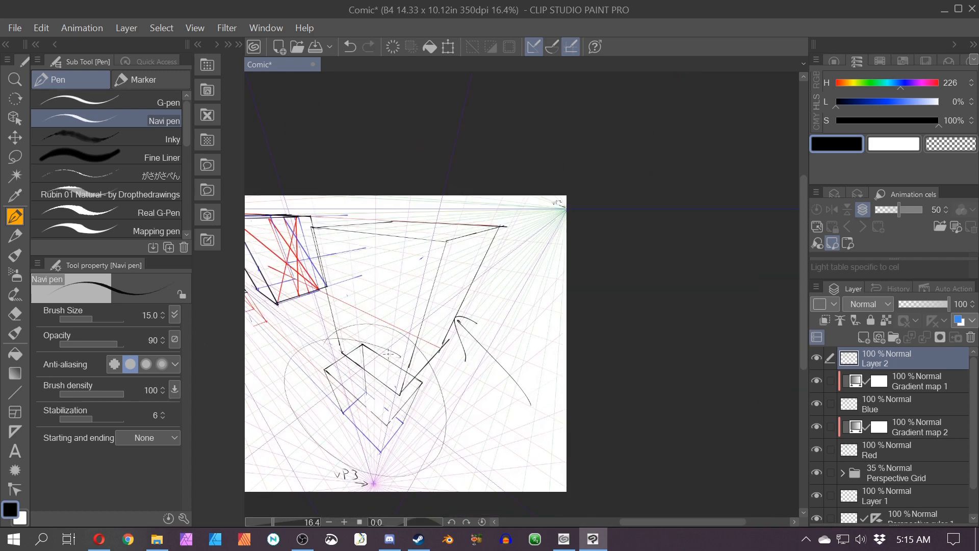
mouse_move(398, 351)
mouse_down()
mouse_move(379, 370)
mouse_move(474, 232)
mouse_up()
mouse_move(408, 399)
mouse_down()
mouse_move(520, 276)
mouse_move(549, 228)
mouse_move(537, 231)
mouse_move(541, 266)
mouse_move(507, 247)
mouse_move(384, 344)
mouse_up()
scroll(528, 199, up, 5)
mouse_move(490, 307)
mouse_down()
mouse_move(485, 340)
mouse_move(505, 305)
mouse_move(484, 348)
mouse_move(492, 318)
mouse_move(493, 330)
mouse_move(470, 307)
mouse_move(403, 306)
mouse_move(403, 335)
mouse_up()
drag(488, 345, 298, 320)
mouse_move(302, 324)
mouse_down()
mouse_move(330, 336)
mouse_move(510, 278)
mouse_up()
Step: Undo the last two arcs and redraw a sweeping curve from the lower box toward VP2
scroll(308, 316, down, 1)
scroll(510, 278, down, 1)
scroll(510, 278, down, 1)
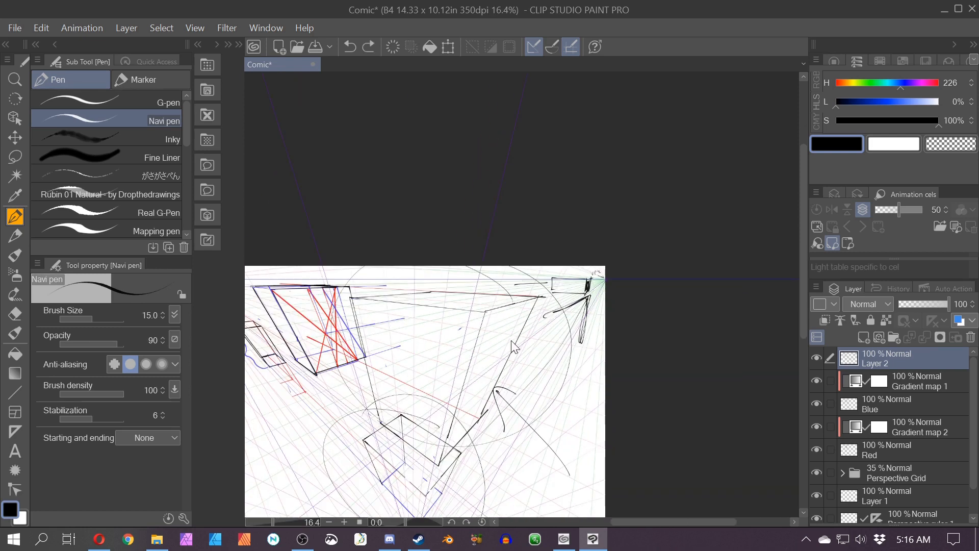
key(ctrl+z)
key(ctrl+z)
drag(434, 366, 652, 279)
scroll(622, 279, down, 1)
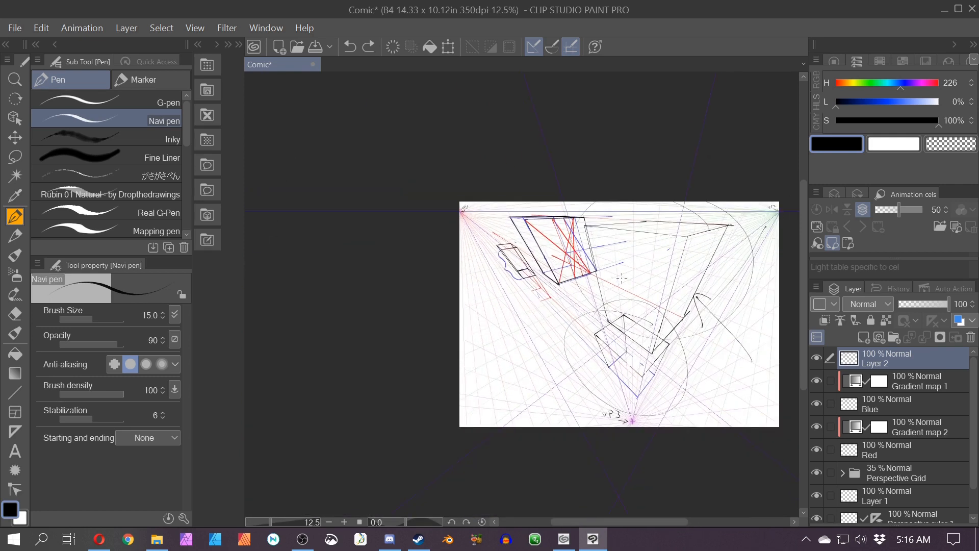